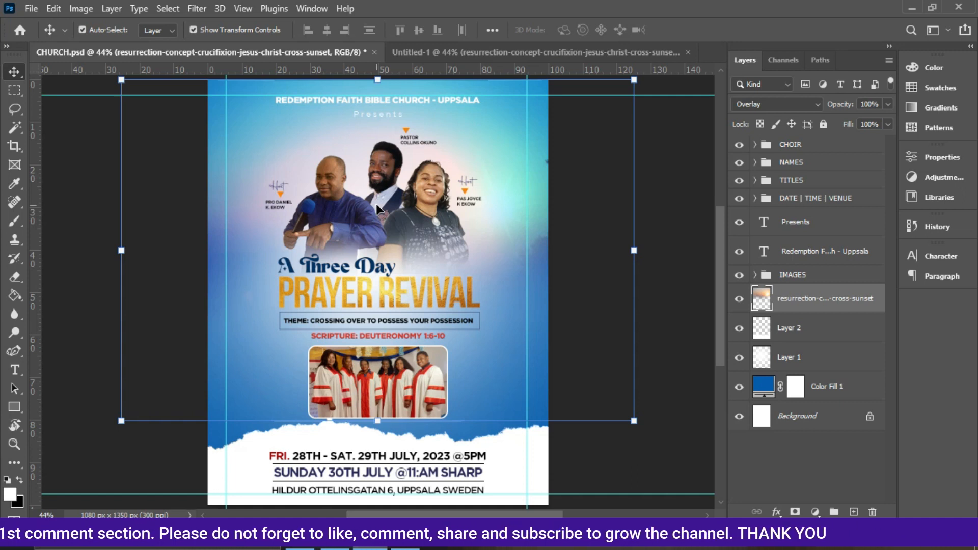
Import the three WhatsApp ministers' photos from the IMAGES folder into Untitled-1, scaling the first photo down toward the upper left.
{"action": "key", "text": "ctrl+Tab"}
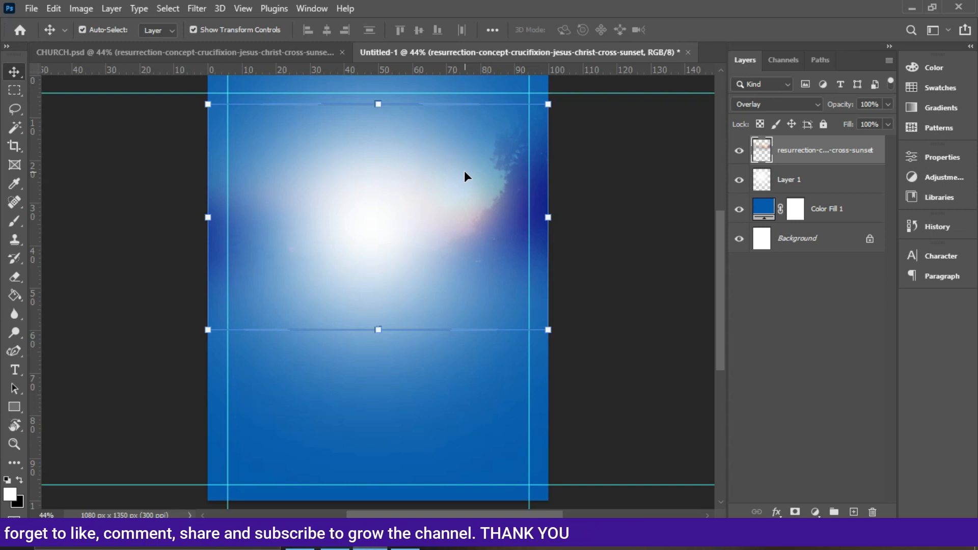
{"action": "key", "text": "alt+Tab"}
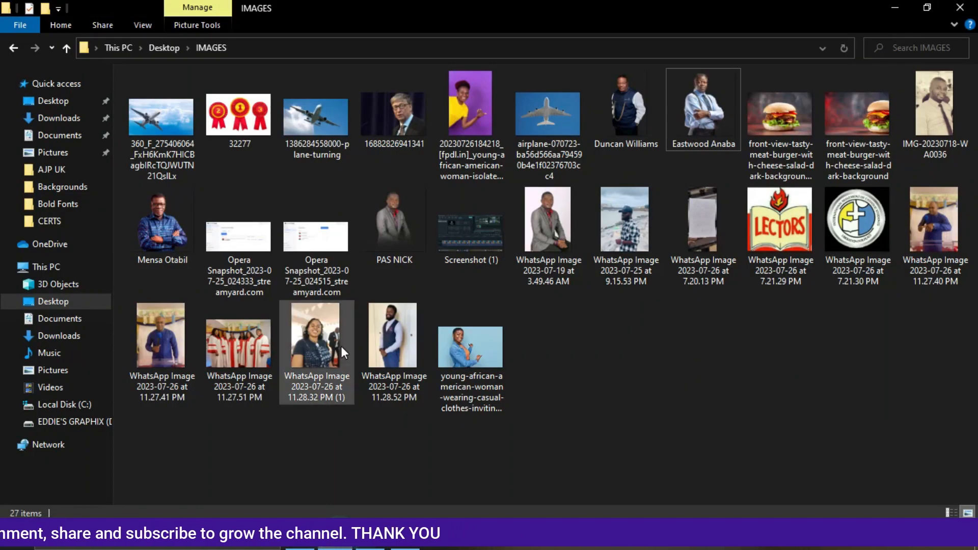
{"action": "double_click", "coordinate": [392, 351]}
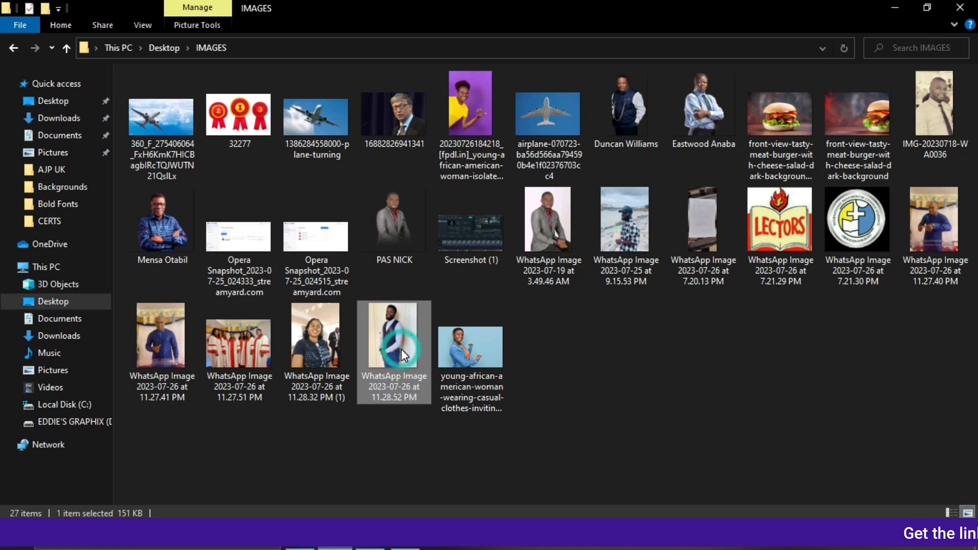
{"action": "left_click", "coordinate": [330, 357], "text": "ctrl"}
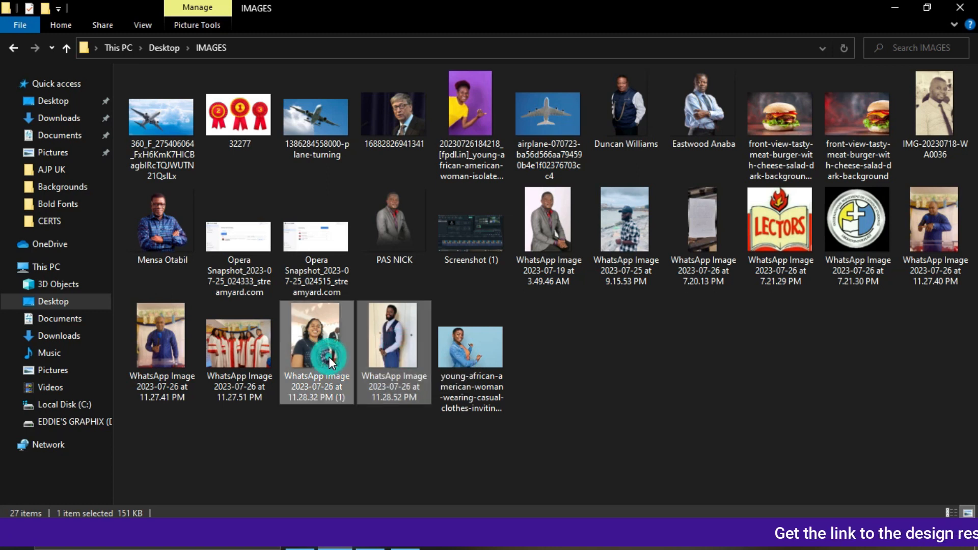
{"action": "left_click", "coordinate": [155, 321], "text": "ctrl"}
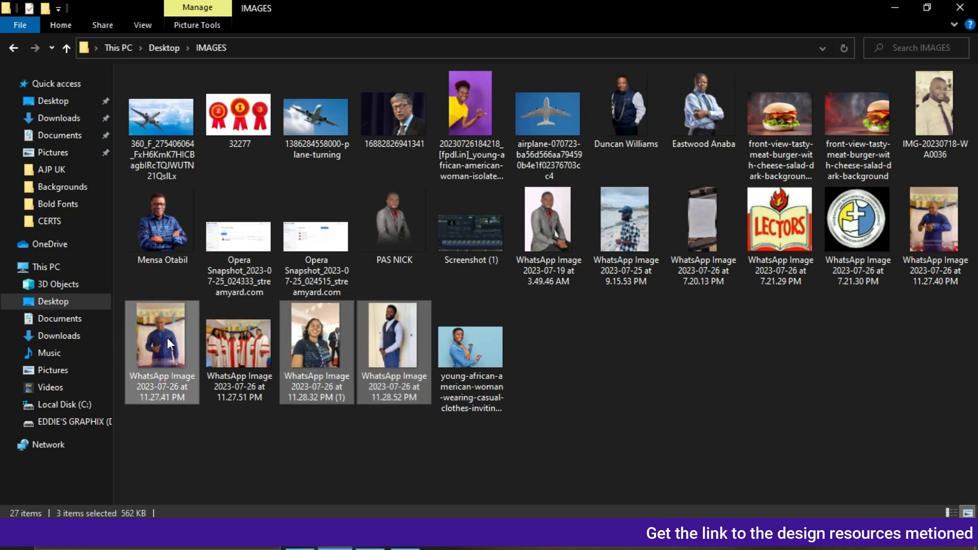
{"action": "left_click", "coordinate": [167, 337]}
{"action": "left_click", "coordinate": [304, 343]}
{"action": "left_click", "coordinate": [400, 337], "text": "ctrl"}
{"action": "left_click", "coordinate": [940, 246], "text": "ctrl"}
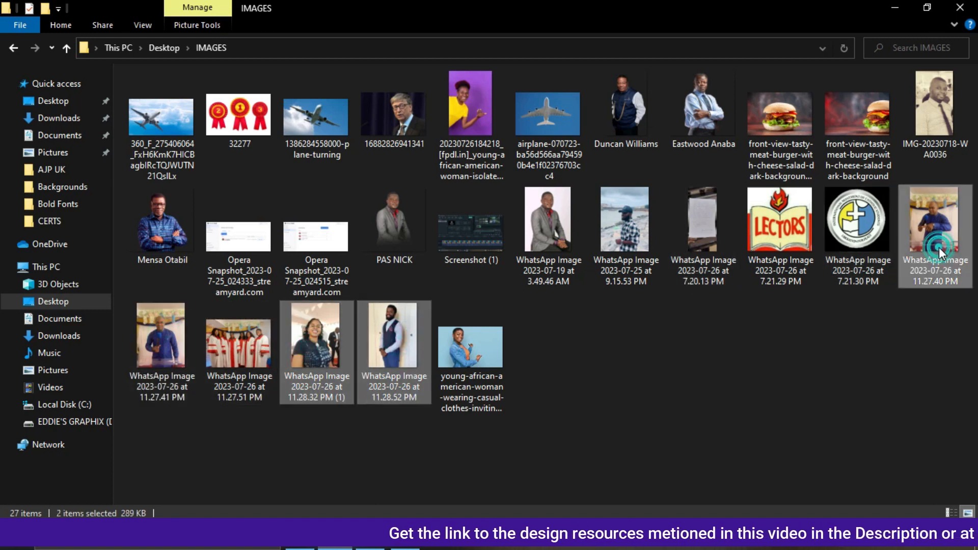
{"action": "left_click_drag", "start_coordinate": [931, 246], "coordinate": [378, 343]}
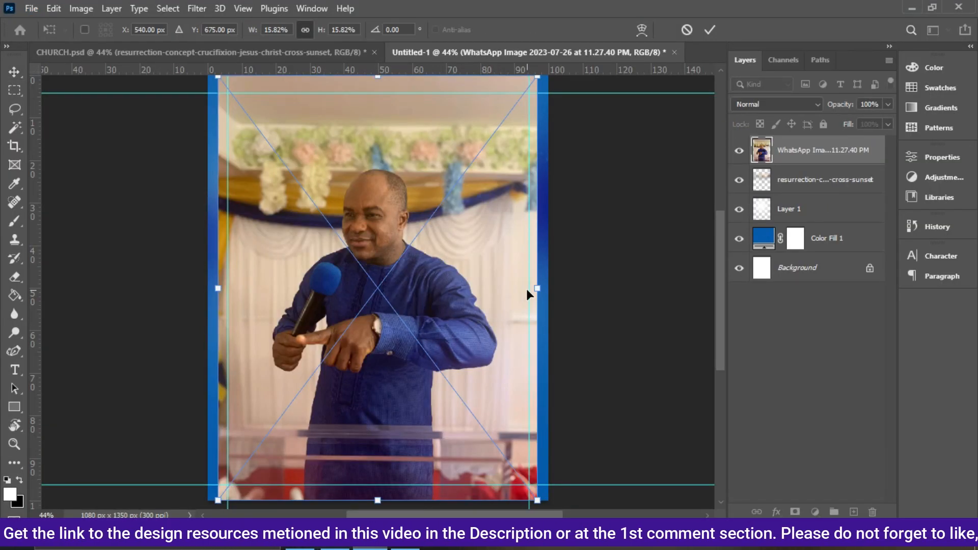
{"action": "left_click_drag", "start_coordinate": [537, 289], "coordinate": [394, 120]}
{"action": "key", "text": "Return"}
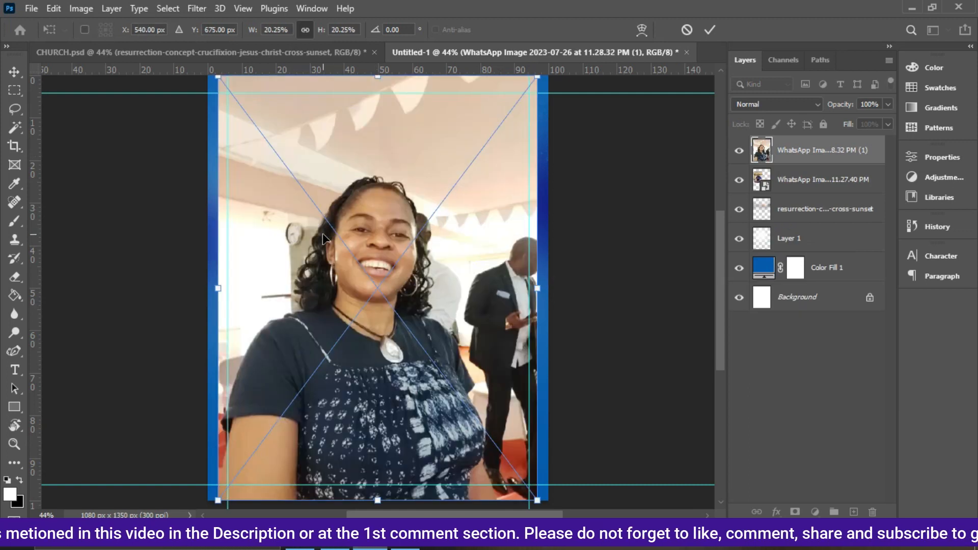
Scale the woman's photo down to about 10% and move it to the right of the first photo.
{"action": "left_click_drag", "start_coordinate": [538, 287], "coordinate": [376, 161]}
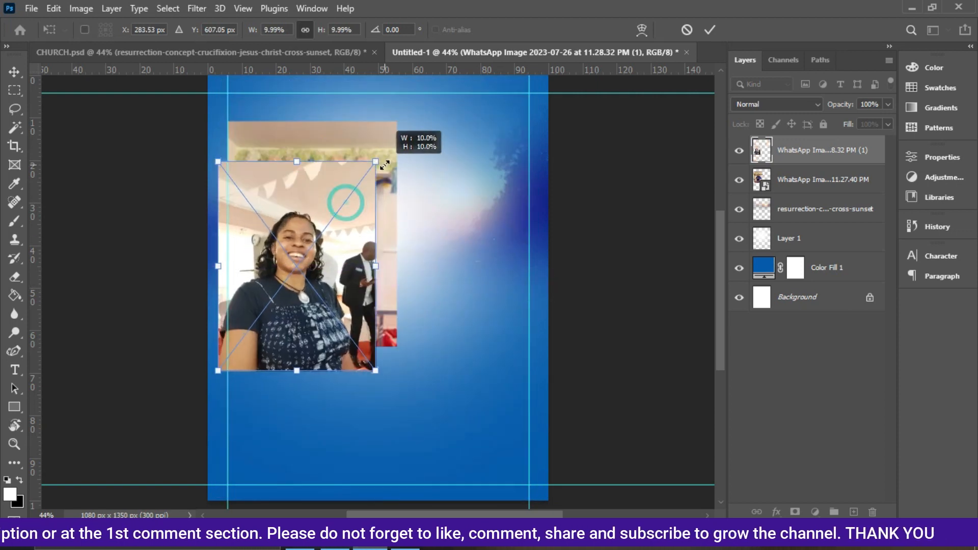
{"action": "left_click_drag", "start_coordinate": [292, 336], "coordinate": [446, 312]}
{"action": "key", "text": "Return"}
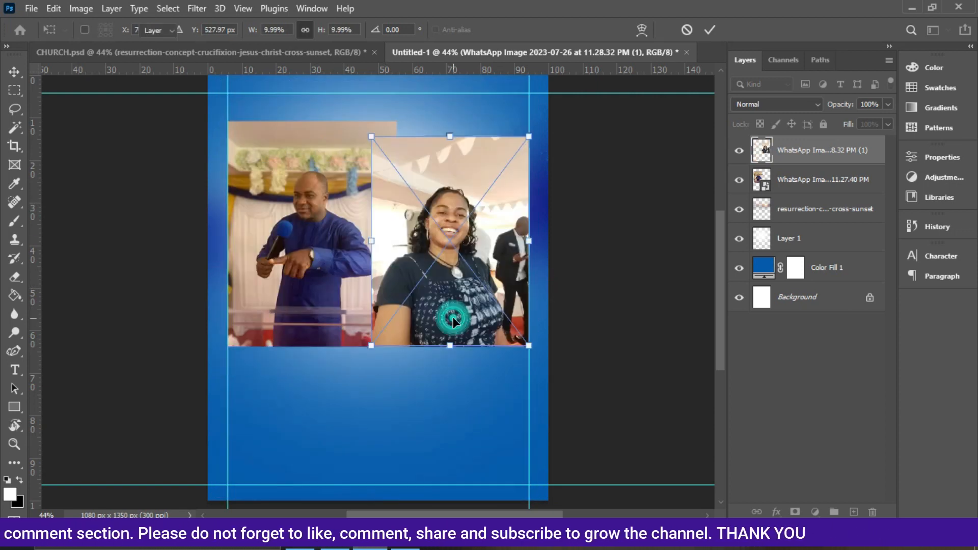
Scale down the photo of the man in the vest and position it between the other two.
{"action": "left_click_drag", "start_coordinate": [524, 291], "coordinate": [389, 288]}
{"action": "key", "text": "Return"}
{"action": "left_click_drag", "start_coordinate": [333, 246], "coordinate": [386, 225]}
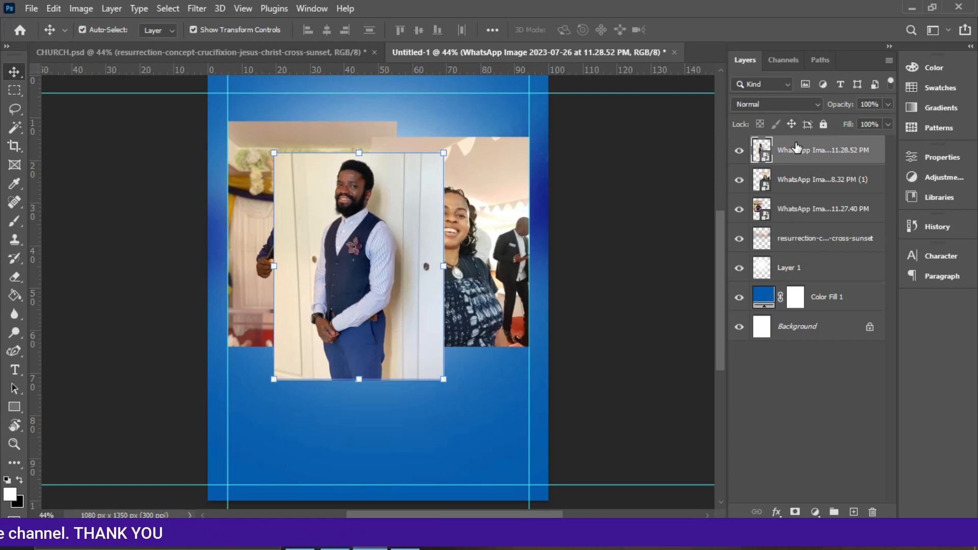
Rasterize the vest photo's layer and remove its background with the Remove Background quick action.
{"action": "right_click", "coordinate": [843, 156]}
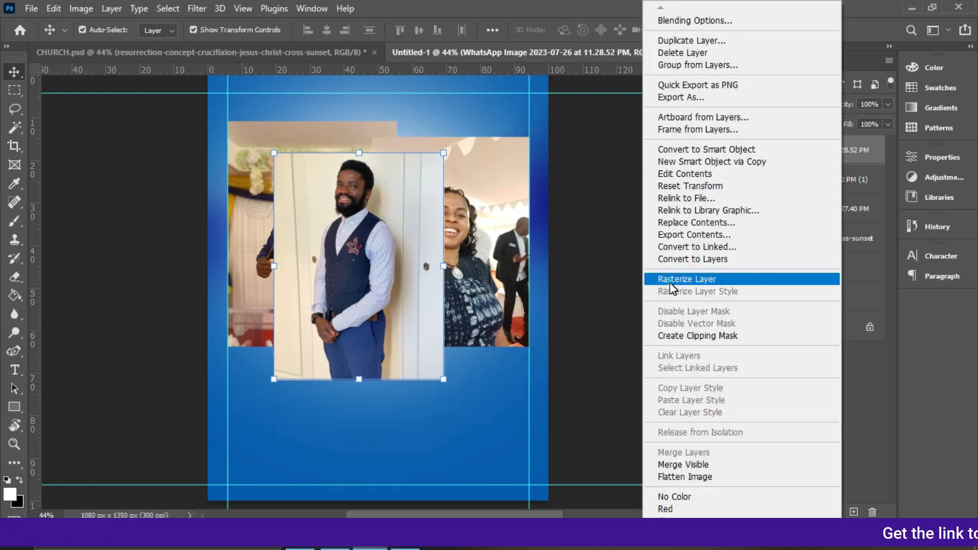
{"action": "left_click", "coordinate": [670, 281]}
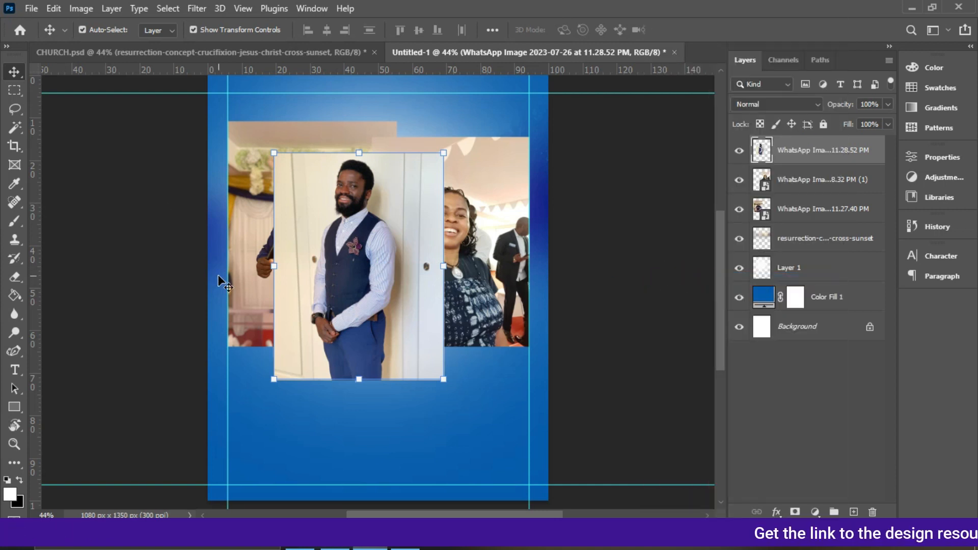
{"action": "left_click", "coordinate": [937, 151]}
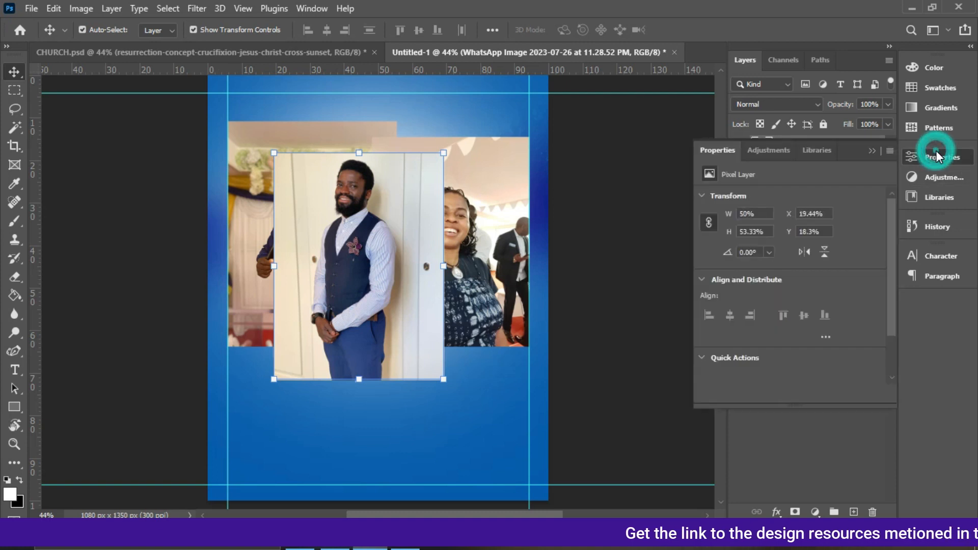
{"action": "left_click_drag", "start_coordinate": [890, 293], "coordinate": [891, 332]}
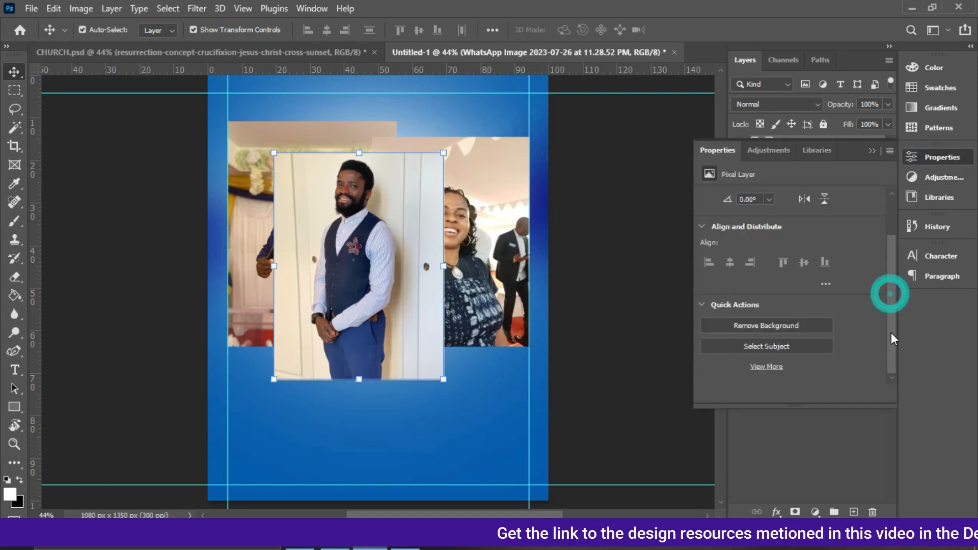
{"action": "left_click", "coordinate": [753, 325]}
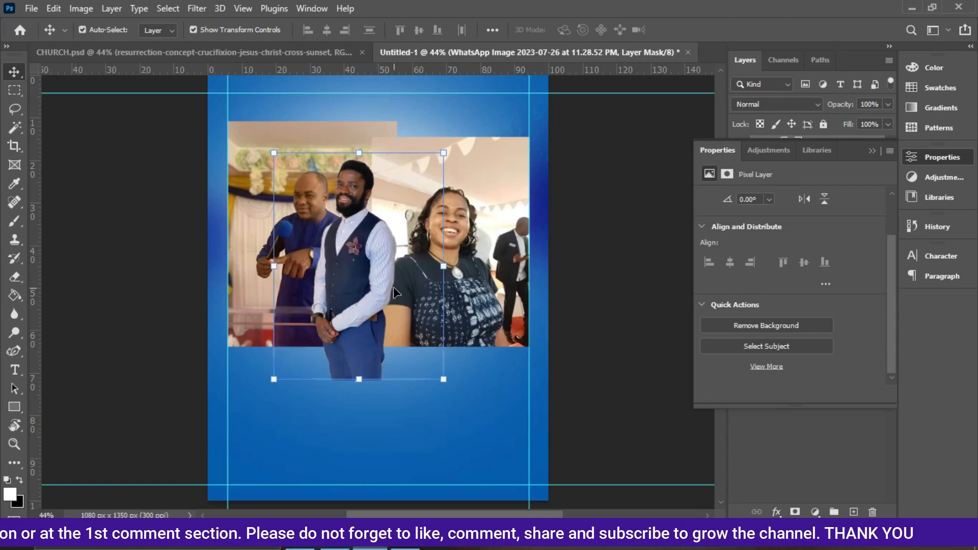
Rasterize the woman's photo layer and the first man's photo layer.
{"action": "left_click", "coordinate": [483, 273]}
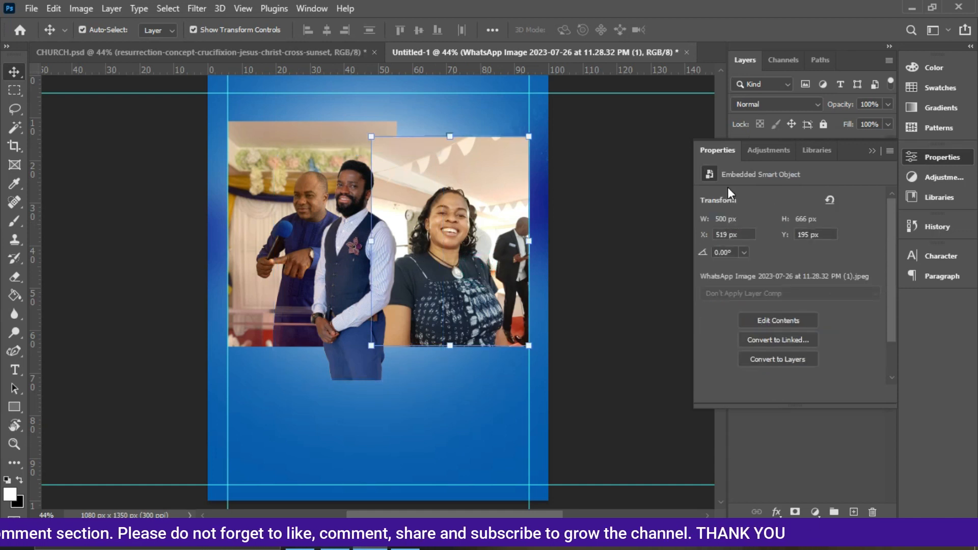
{"action": "left_click", "coordinate": [872, 151]}
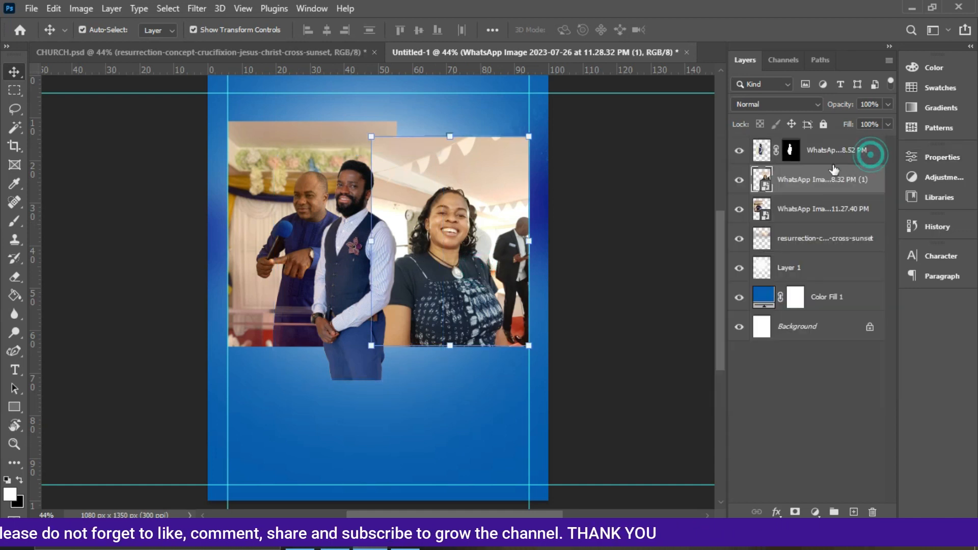
{"action": "right_click", "coordinate": [824, 180]}
{"action": "left_click", "coordinate": [671, 282]}
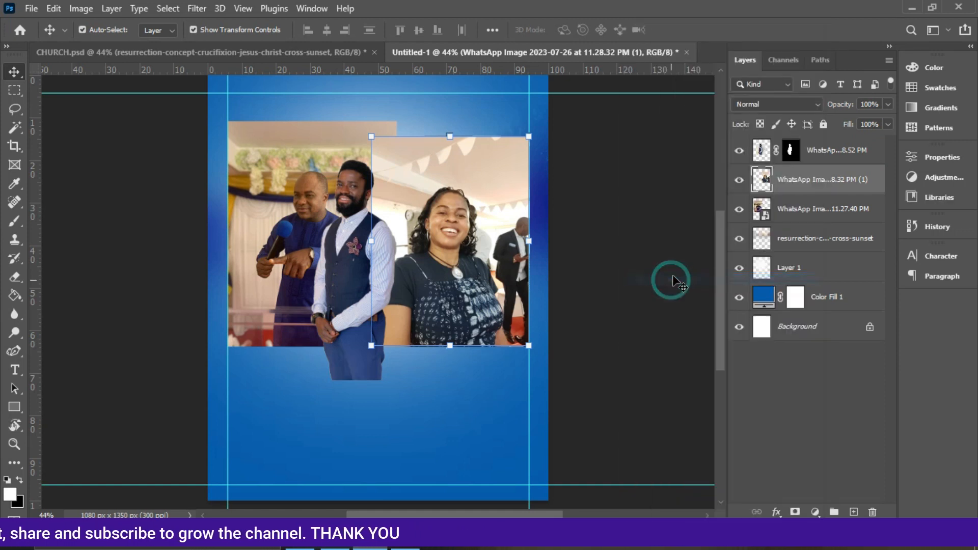
{"action": "left_click", "coordinate": [795, 213]}
{"action": "right_click", "coordinate": [794, 210]}
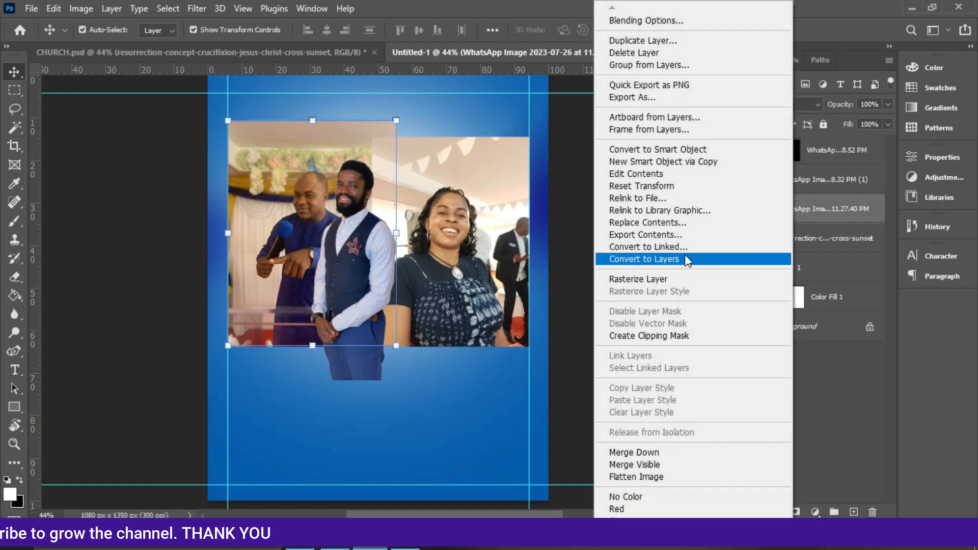
{"action": "left_click", "coordinate": [672, 279]}
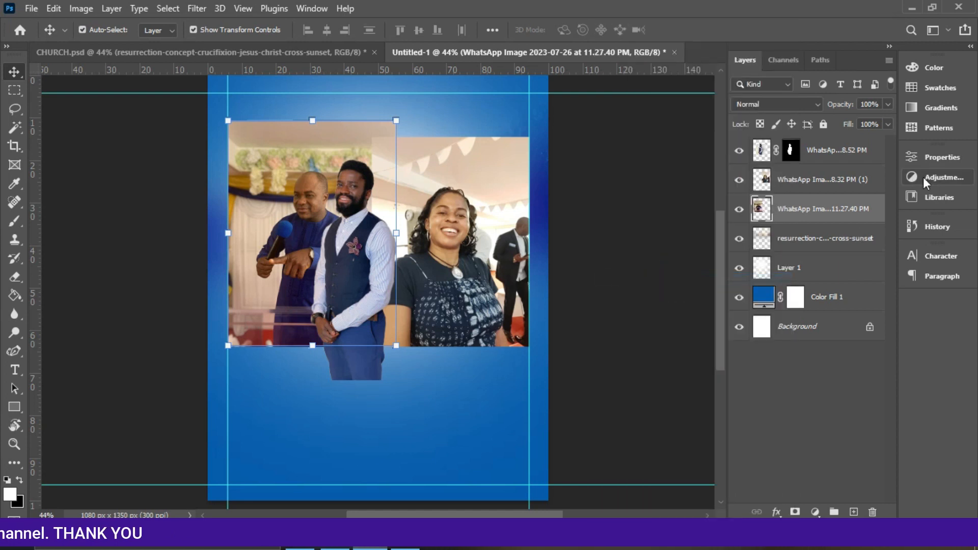
Remove the backgrounds from the first man's photo and the woman's photo.
{"action": "left_click", "coordinate": [938, 157]}
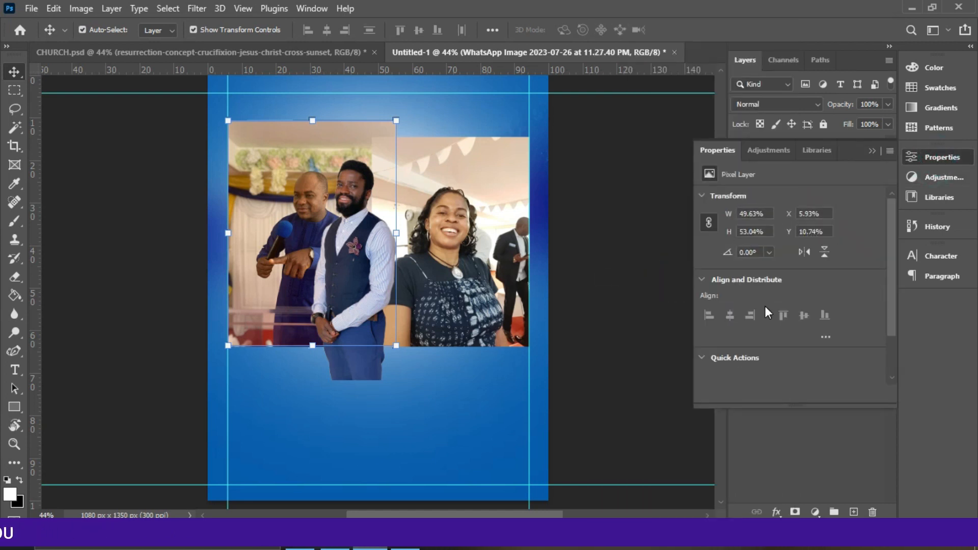
{"action": "left_click_drag", "start_coordinate": [891, 322], "coordinate": [812, 347]}
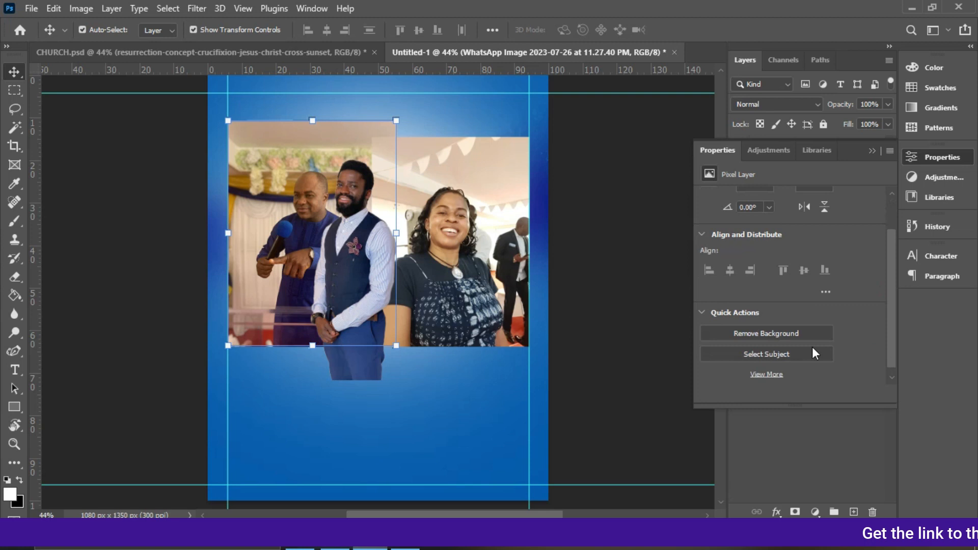
{"action": "left_click", "coordinate": [777, 331]}
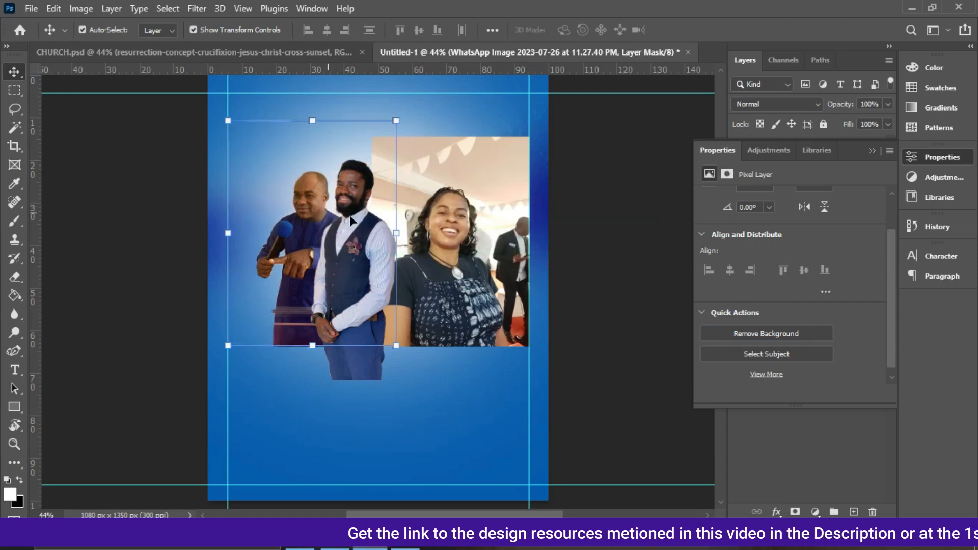
{"action": "left_click", "coordinate": [483, 236]}
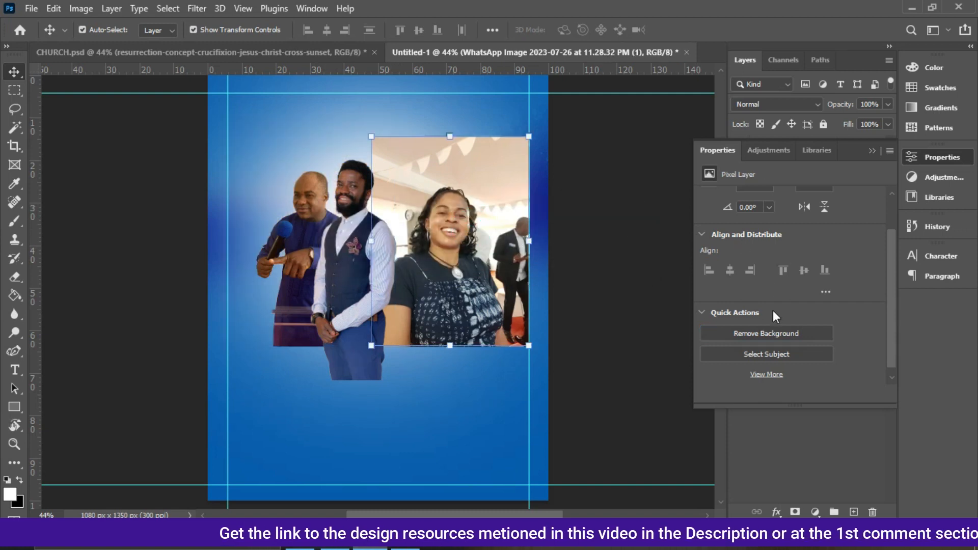
{"action": "left_click", "coordinate": [761, 332]}
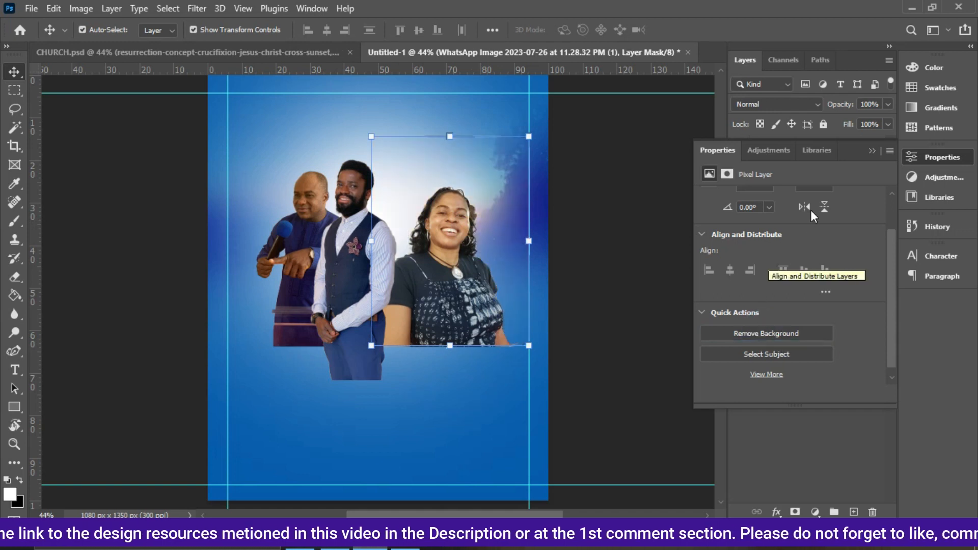
{"action": "left_click", "coordinate": [877, 154]}
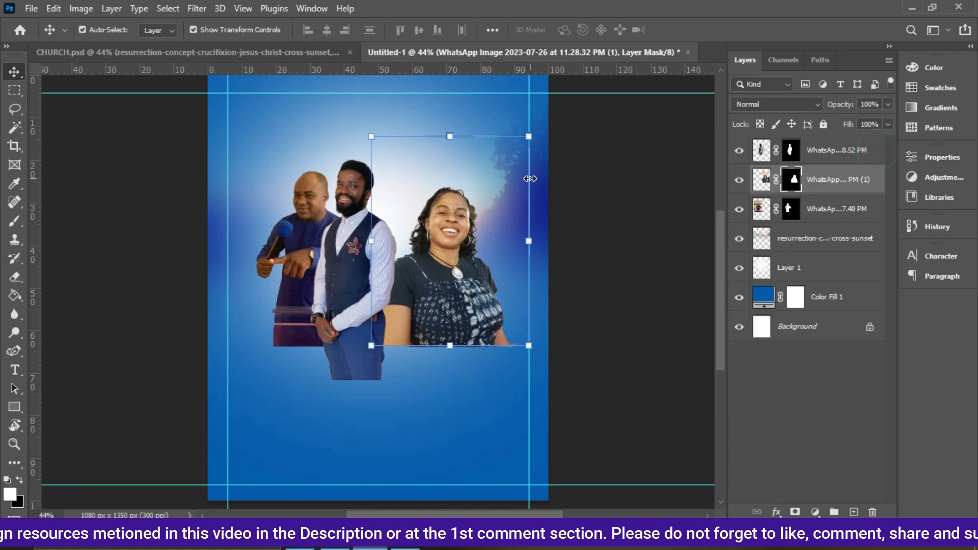
Reposition the cut-outs, moving the first man up to the left and the man in the vest to the right.
{"action": "left_click", "coordinate": [299, 225]}
{"action": "left_click_drag", "start_coordinate": [306, 200], "coordinate": [284, 178]}
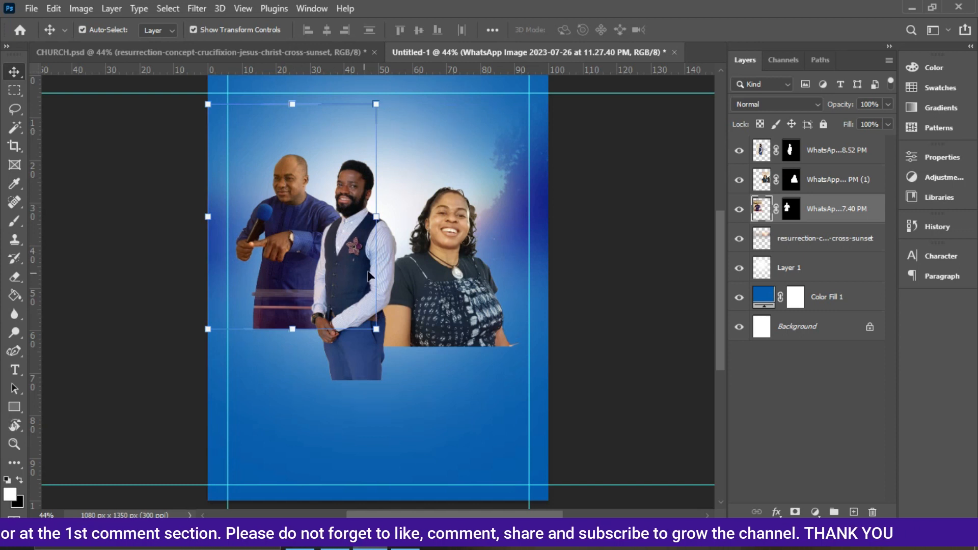
{"action": "left_click", "coordinate": [589, 353]}
{"action": "left_click_drag", "start_coordinate": [341, 261], "coordinate": [415, 236]}
{"action": "left_click", "coordinate": [289, 252]}
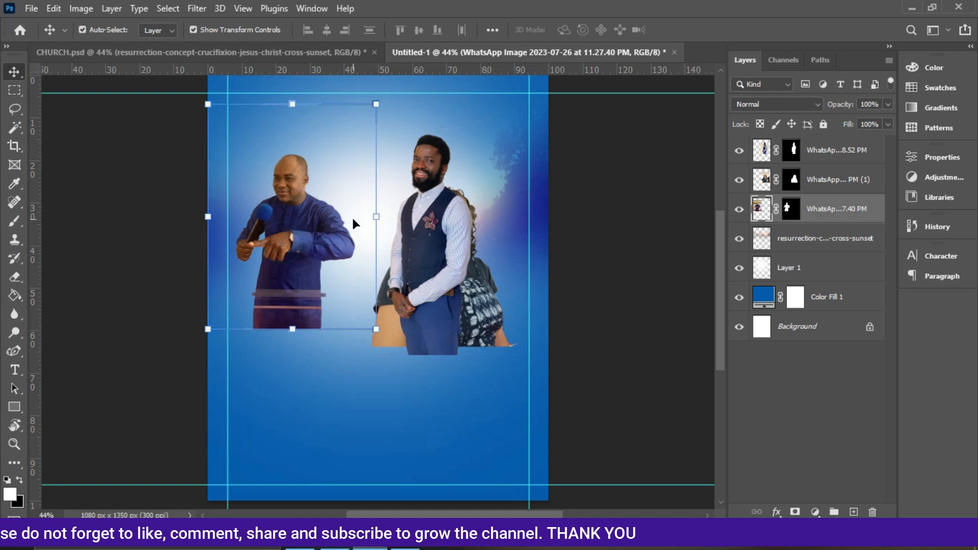
{"action": "left_click", "coordinate": [549, 238]}
{"action": "mouse_move", "coordinate": [384, 208]}
{"action": "left_mouse_down"}
{"action": "mouse_move", "coordinate": [382, 192]}
{"action": "mouse_move", "coordinate": [384, 202]}
{"action": "left_mouse_up"}
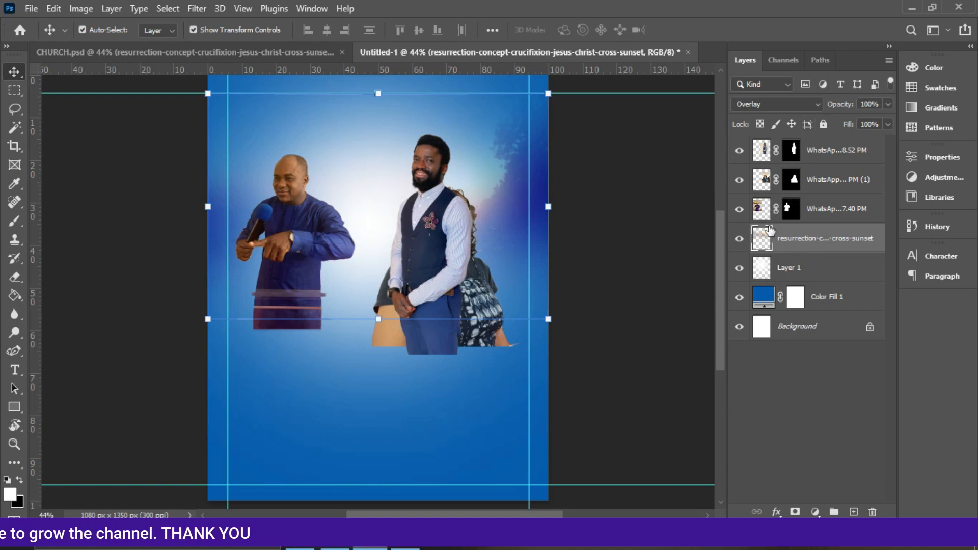
Select Layer 1 and nudge it upward in small increments.
{"action": "left_click", "coordinate": [798, 270]}
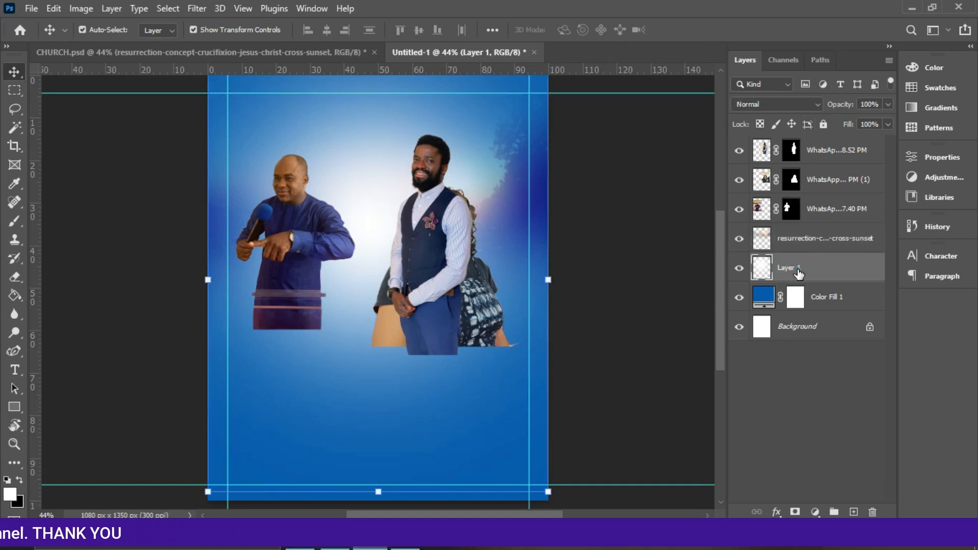
{"action": "key", "text": "Up"}
{"action": "key", "text": "Up"}
{"action": "key", "text": "Up"}
{"action": "key", "text": "Up"}
{"action": "key", "text": "Up"}
{"action": "key", "text": "Up"}
{"action": "key", "text": "Up"}
{"action": "key", "text": "Up"}
{"action": "key", "text": "Up"}
{"action": "key", "text": "Up"}
{"action": "key", "text": "Up"}
{"action": "key", "text": "Up"}
{"action": "key", "text": "Up"}
{"action": "key", "text": "Up"}
{"action": "key", "text": "Up"}
{"action": "key", "text": "Up"}
{"action": "key", "text": "Up"}
{"action": "key", "text": "Up"}
{"action": "key", "text": "Up"}
{"action": "key", "text": "Up"}
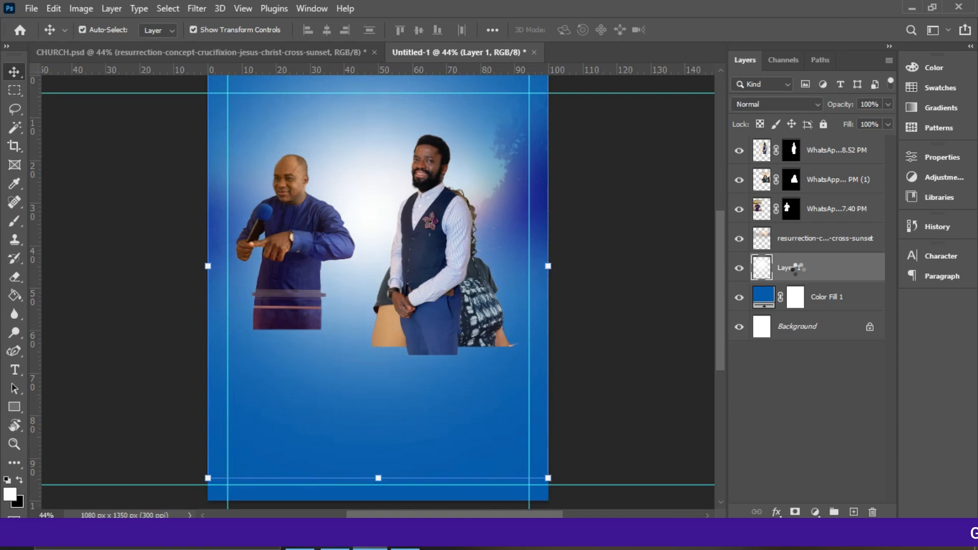
{"action": "key", "text": "Up"}
{"action": "key", "text": "Up"}
{"action": "key", "text": "Up"}
{"action": "key", "text": "Up"}
{"action": "key", "text": "Up"}
{"action": "key", "text": "Up"}
{"action": "key", "text": "Up"}
{"action": "key", "text": "Up"}
{"action": "key", "text": "Up"}
{"action": "key", "text": "Up"}
{"action": "key", "text": "Up"}
{"action": "key", "text": "Up"}
{"action": "key", "text": "Up"}
{"action": "key", "text": "Up"}
{"action": "key", "text": "Up"}
{"action": "key", "text": "Up"}
{"action": "key", "text": "Up"}
{"action": "key", "text": "Up"}
{"action": "key", "text": "Up"}
{"action": "key", "text": "Up"}
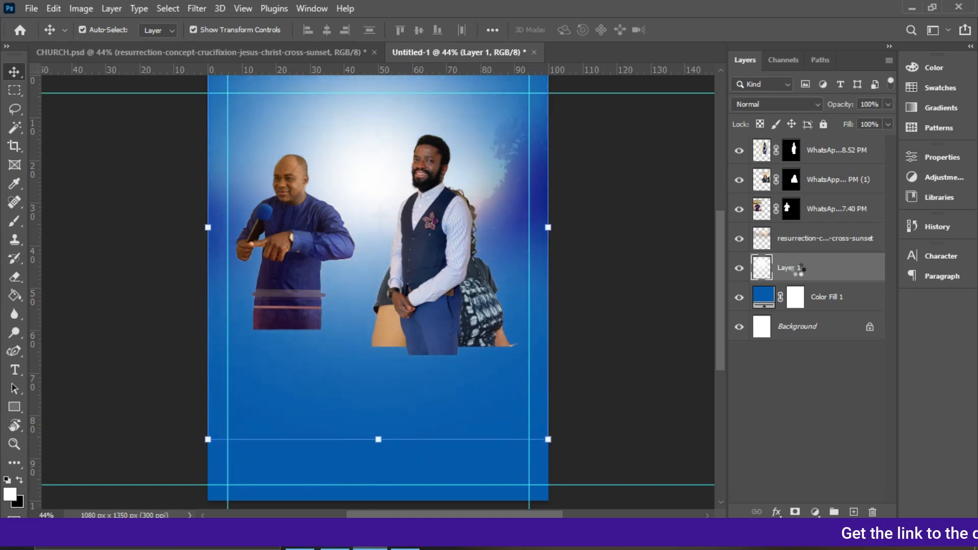
{"action": "key", "text": "Up"}
{"action": "key", "text": "Up"}
{"action": "key", "text": "Up"}
{"action": "key", "text": "Up"}
{"action": "key", "text": "Up"}
{"action": "key", "text": "Up"}
{"action": "key", "text": "Up"}
{"action": "key", "text": "Up"}
{"action": "key", "text": "Up"}
{"action": "key", "text": "Up"}
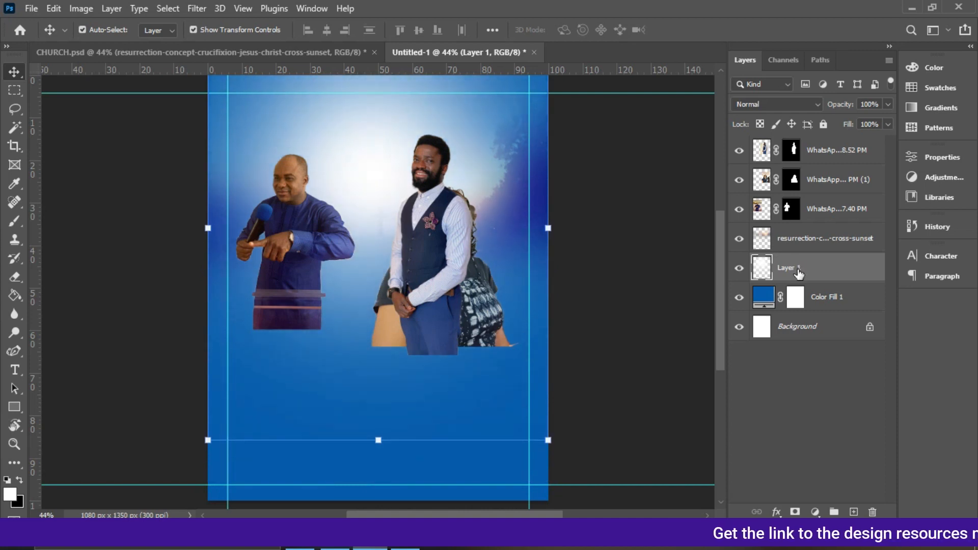
Nudge Layer 1 back down slightly.
{"action": "key", "text": "ctrl+minus"}
{"action": "key", "text": "Down"}
{"action": "key", "text": "Down"}
{"action": "key", "text": "Down"}
{"action": "key", "text": "Down"}
{"action": "key", "text": "Down"}
{"action": "key", "text": "Down"}
{"action": "key", "text": "Down"}
{"action": "key", "text": "Down"}
{"action": "key", "text": "Down"}
{"action": "key", "text": "Down"}
{"action": "key", "text": "Down"}
{"action": "key", "text": "Down"}
{"action": "key", "text": "Down"}
{"action": "key", "text": "Down"}
{"action": "key", "text": "Down"}
{"action": "key", "text": "Down"}
{"action": "key", "text": "Down"}
{"action": "key", "text": "Down"}
{"action": "key", "text": "Down"}
{"action": "key", "text": "Down"}
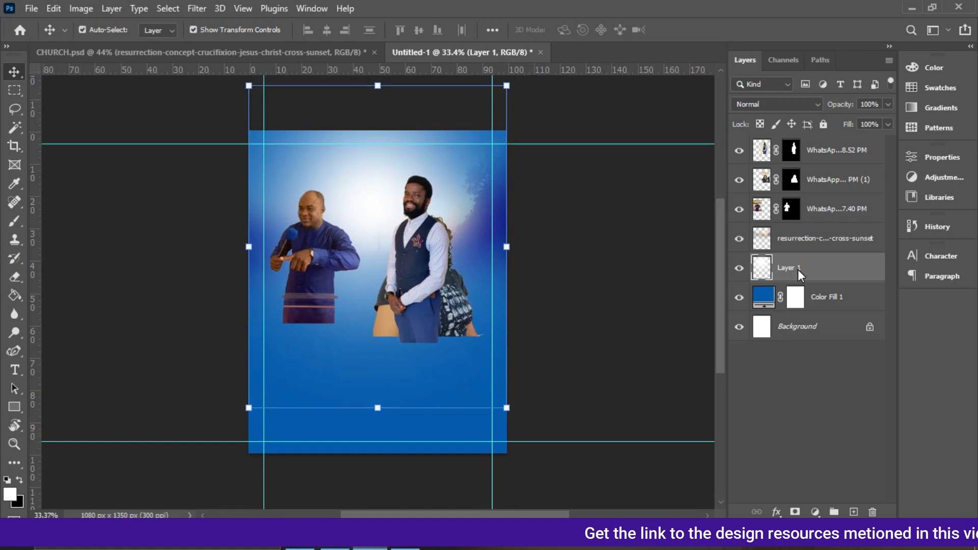
Move Layer 1 down three more small increments.
{"action": "key", "text": "Down"}
{"action": "key", "text": "Down"}
{"action": "key", "text": "Down"}
{"action": "key", "text": "Down"}
{"action": "key", "text": "Down"}
{"action": "key", "text": "Down"}
{"action": "key", "text": "Down"}
{"action": "key", "text": "Down"}
{"action": "key", "text": "Down"}
{"action": "key", "text": "Down"}
{"action": "key", "text": "Down"}
{"action": "key", "text": "Down"}
{"action": "key", "text": "Down"}
{"action": "key", "text": "Down"}
{"action": "key", "text": "Down"}
{"action": "key", "text": "Down"}
{"action": "key", "text": "Down"}
{"action": "key", "text": "Down"}
{"action": "key", "text": "Down"}
{"action": "key", "text": "Down"}
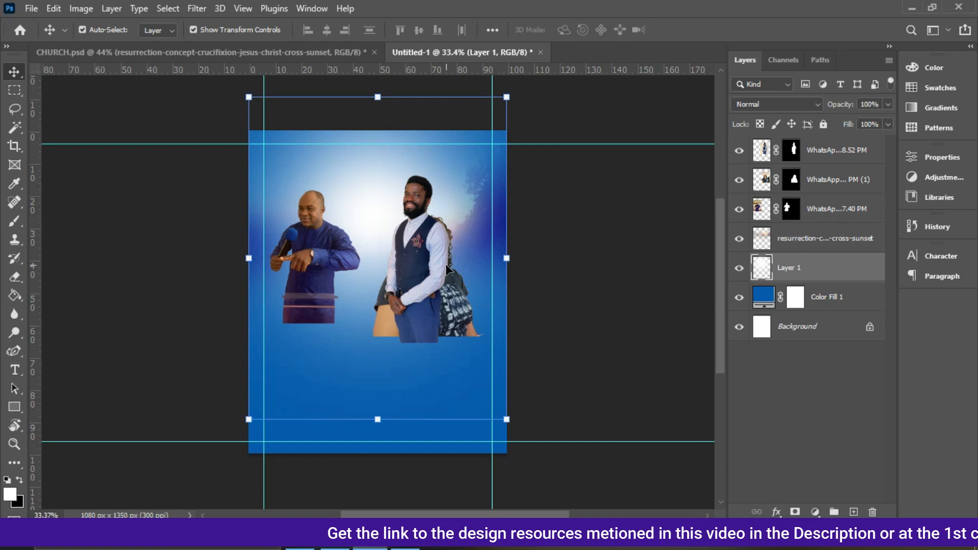
Shift the first man's cut-out slightly to the right.
{"action": "left_click", "coordinate": [314, 262]}
{"action": "left_click_drag", "start_coordinate": [314, 262], "coordinate": [329, 261]}
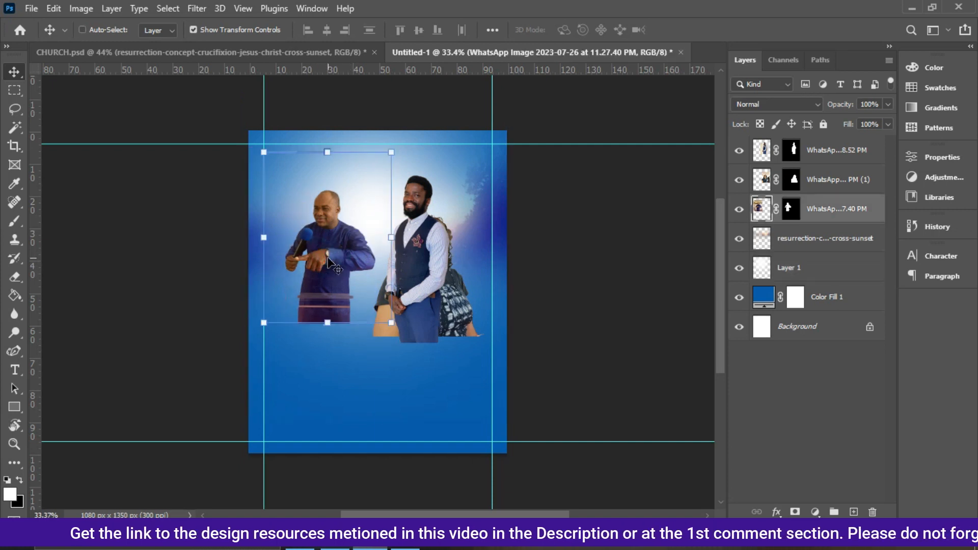
{"action": "scroll", "coordinate": [328, 259], "scroll_direction": "up", "scroll_amount": 2}
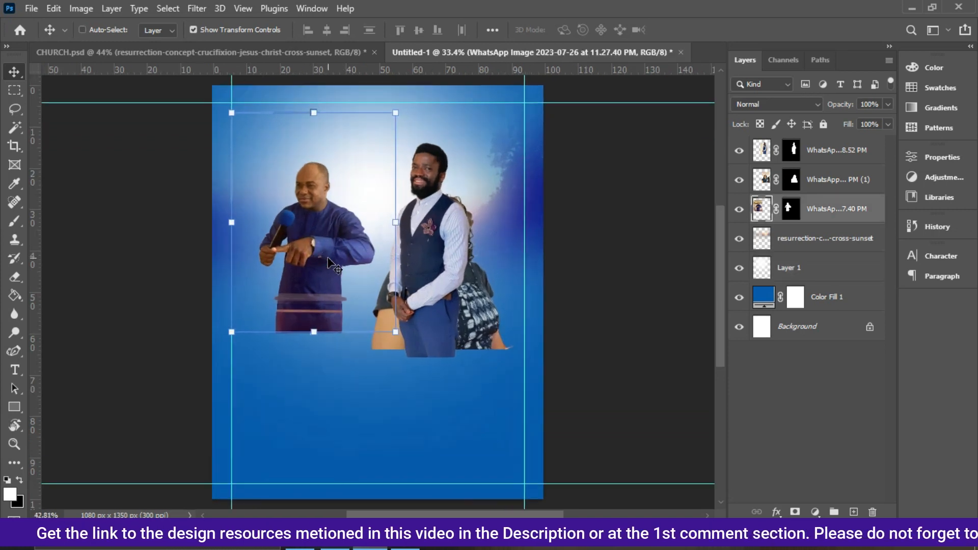
{"action": "left_click", "coordinate": [604, 313]}
{"action": "key", "text": "ctrl+0"}
{"action": "left_click", "coordinate": [299, 250]}
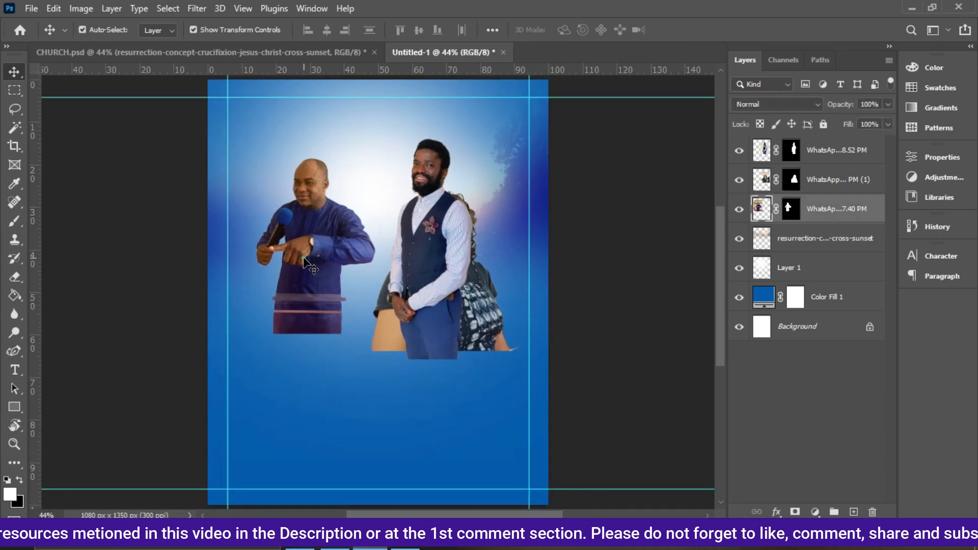
Fade out the lower part of the first man's cut-out with a soft 600 px Eraser.
{"action": "left_click", "coordinate": [15, 277]}
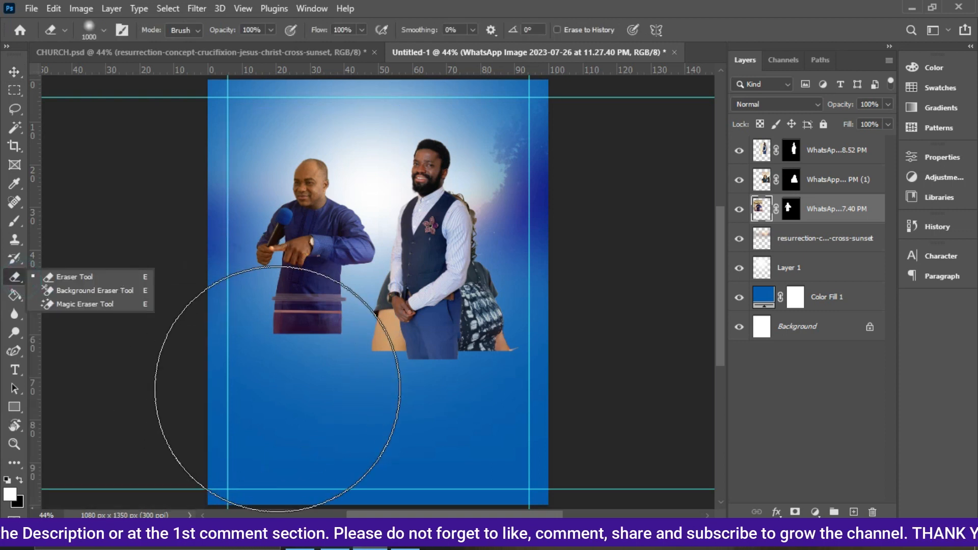
{"action": "key", "text": "bracketleft"}
{"action": "key", "text": "bracketleft"}
{"action": "key", "text": "bracketleft"}
{"action": "key", "text": "bracketleft"}
{"action": "key", "text": "bracketleft"}
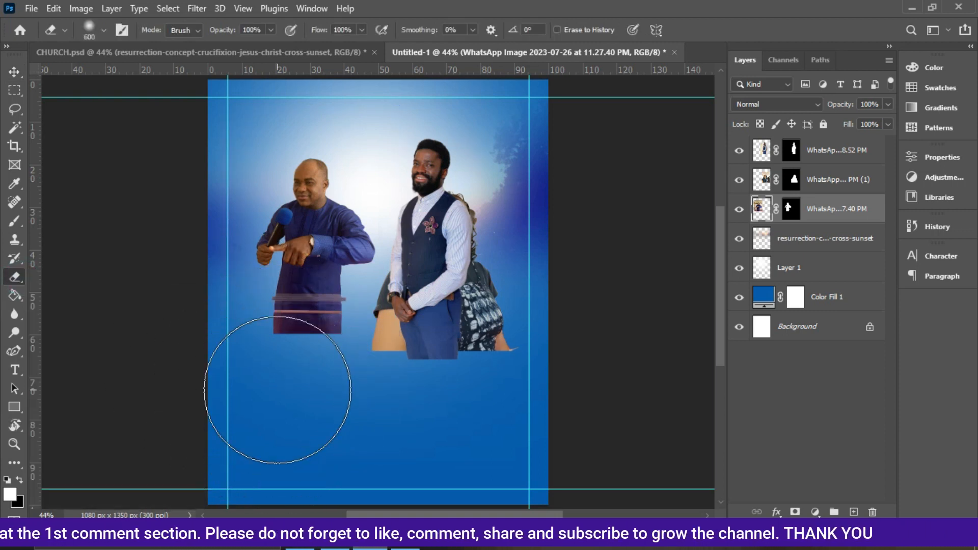
{"action": "key", "text": "bracketright"}
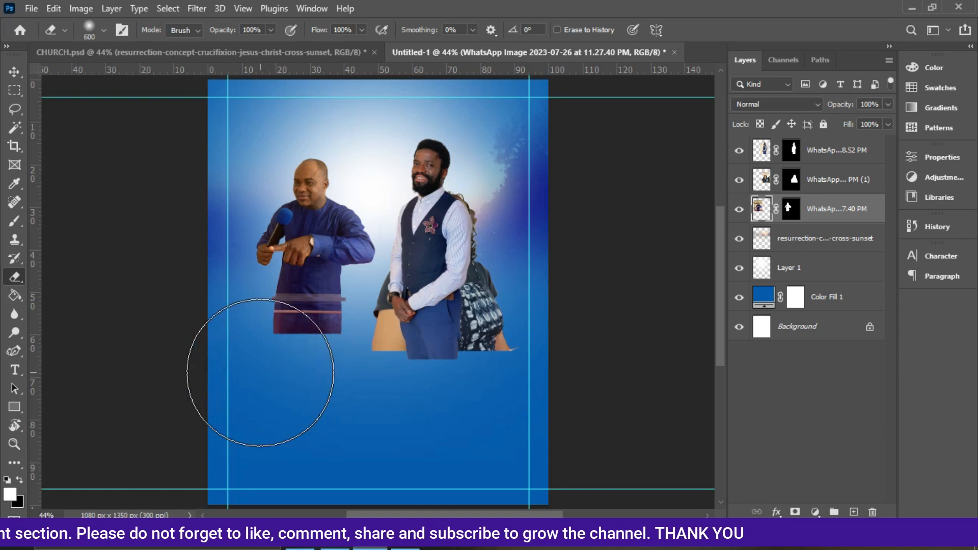
{"action": "left_click", "coordinate": [270, 374]}
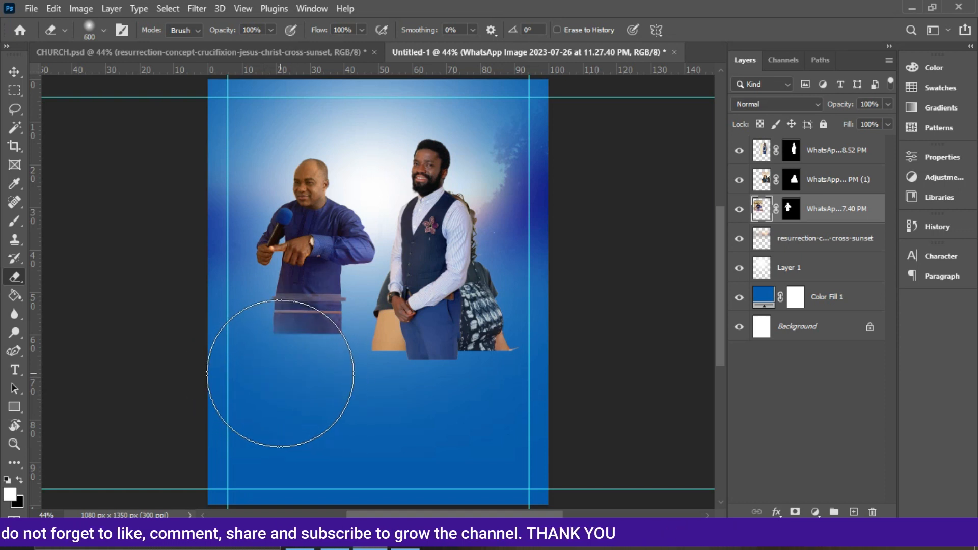
{"action": "left_click", "coordinate": [279, 373]}
{"action": "mouse_move", "coordinate": [264, 384]}
{"action": "left_mouse_down"}
{"action": "mouse_move", "coordinate": [330, 366]}
{"action": "mouse_move", "coordinate": [227, 360]}
{"action": "mouse_move", "coordinate": [303, 384]}
{"action": "left_mouse_up"}
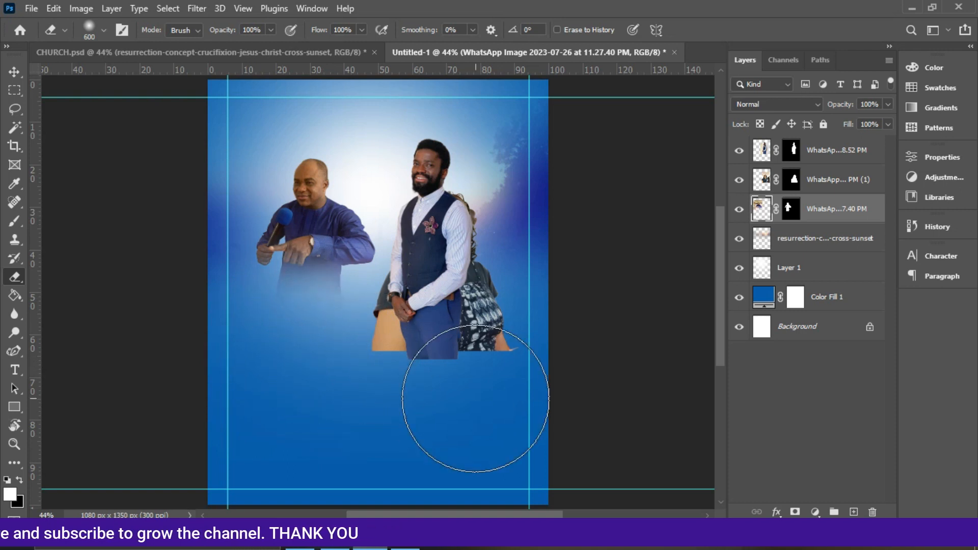
Erase the lower part of the man in the vest's cut-out with the same eraser.
{"action": "left_click", "coordinate": [763, 180]}
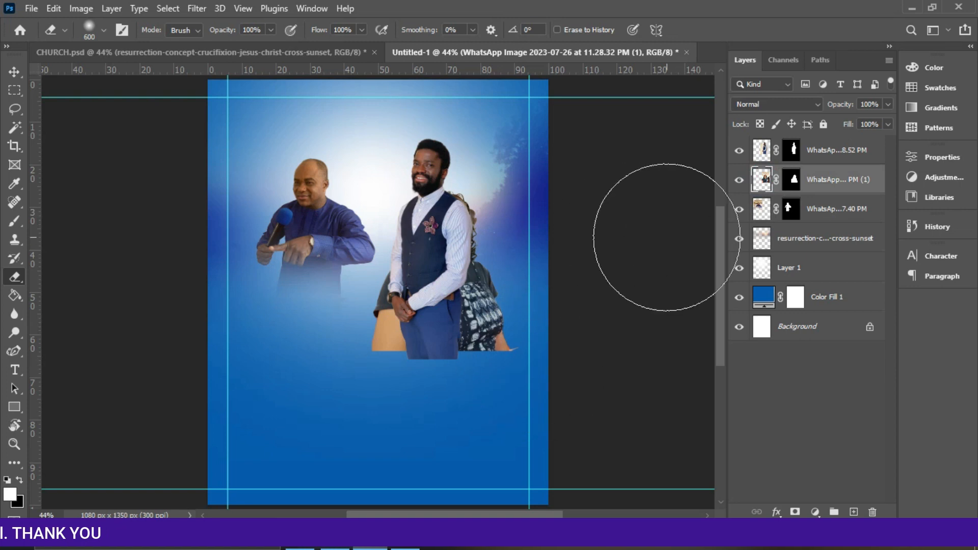
{"action": "left_click", "coordinate": [830, 153]}
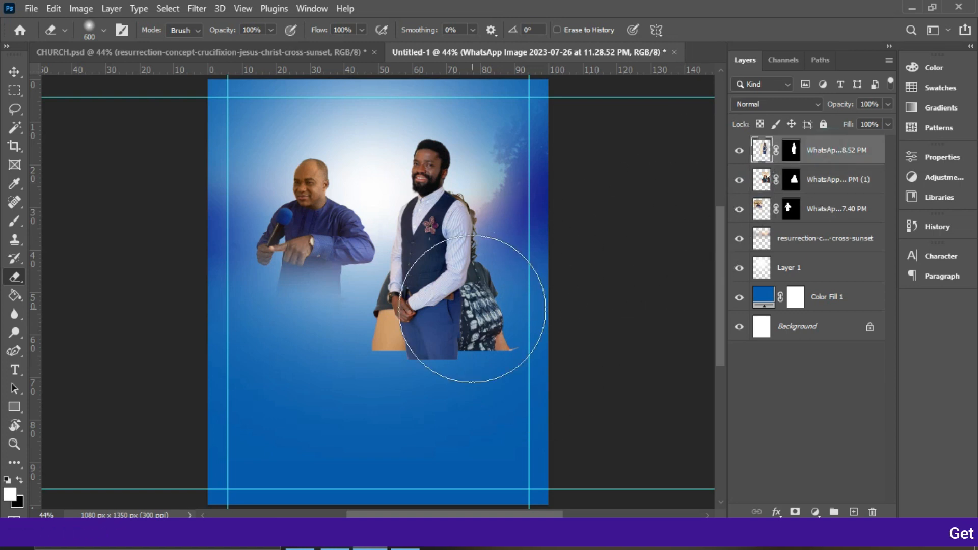
{"action": "mouse_move", "coordinate": [443, 377]}
{"action": "left_mouse_down"}
{"action": "mouse_move", "coordinate": [431, 385]}
{"action": "mouse_move", "coordinate": [478, 348]}
{"action": "mouse_move", "coordinate": [470, 364]}
{"action": "left_mouse_up"}
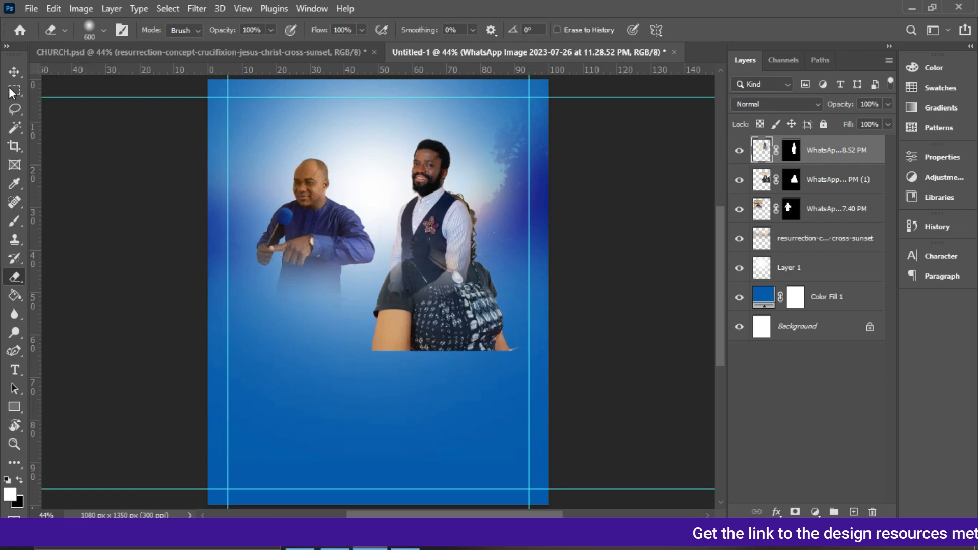
Move the vest man's layer down the stack and slide him left, behind the first man.
{"action": "left_click", "coordinate": [14, 71]}
{"action": "left_click", "coordinate": [293, 227]}
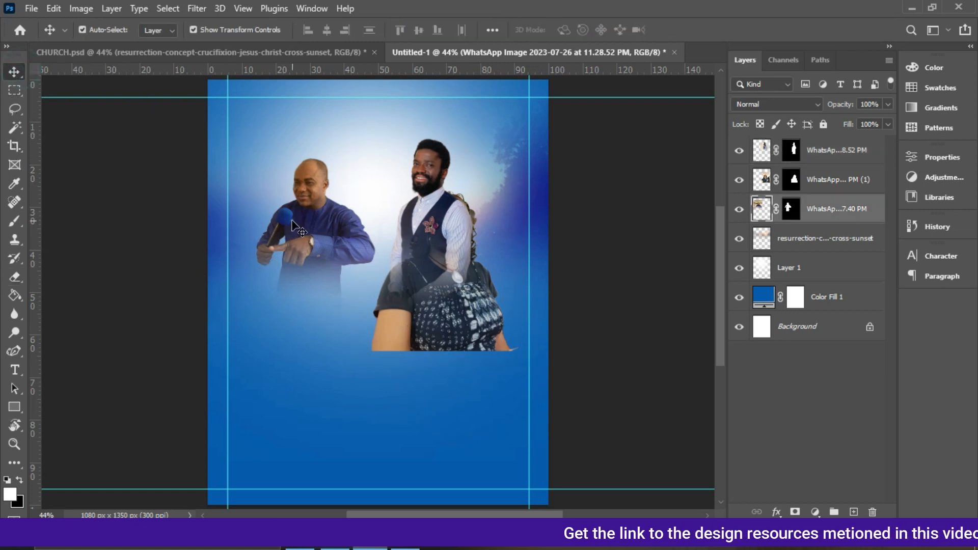
{"action": "left_click", "coordinate": [448, 232]}
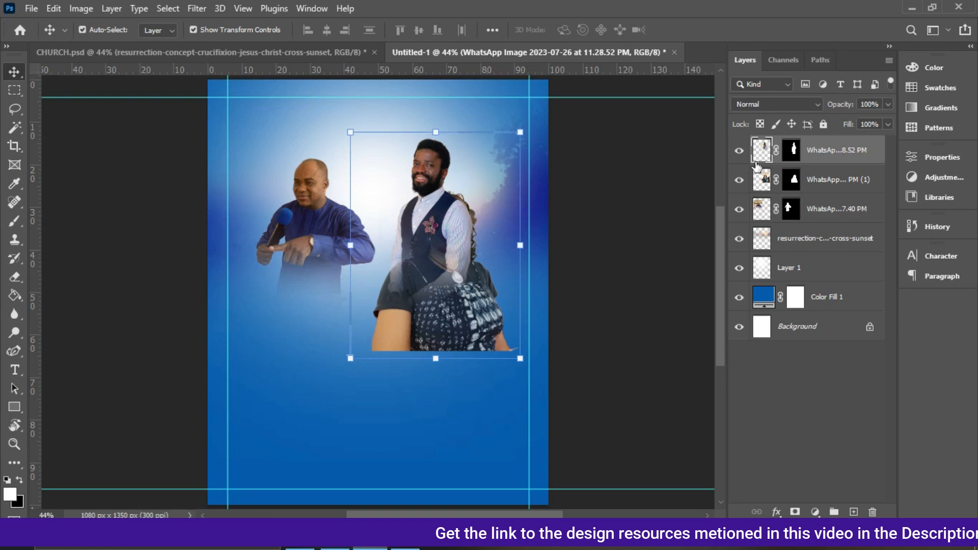
{"action": "left_click_drag", "start_coordinate": [832, 156], "coordinate": [825, 224]}
{"action": "left_click_drag", "start_coordinate": [419, 171], "coordinate": [355, 179]}
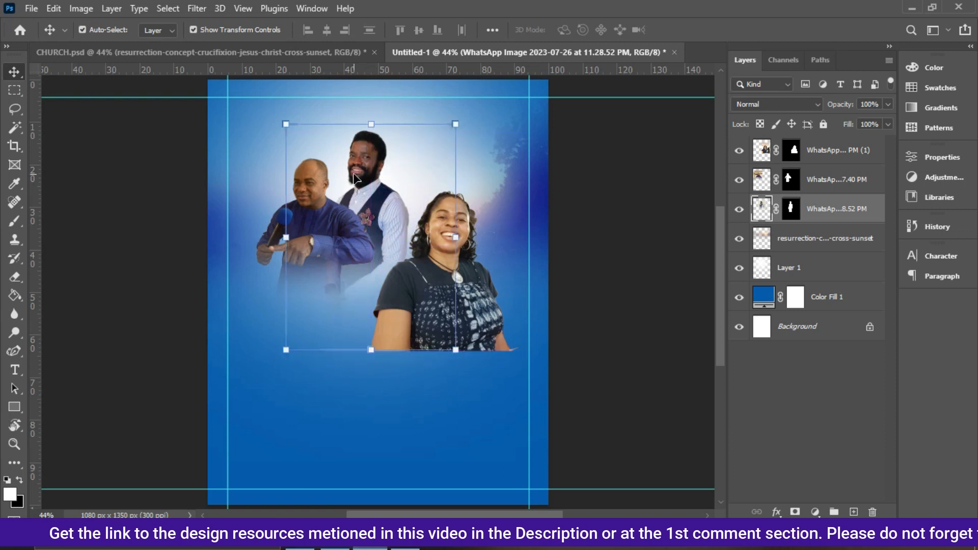
Move the woman's cut-out up and to the left, checking placement against the finished CHURCH.psd flyer.
{"action": "left_click", "coordinate": [490, 310]}
{"action": "left_click_drag", "start_coordinate": [455, 304], "coordinate": [435, 266]}
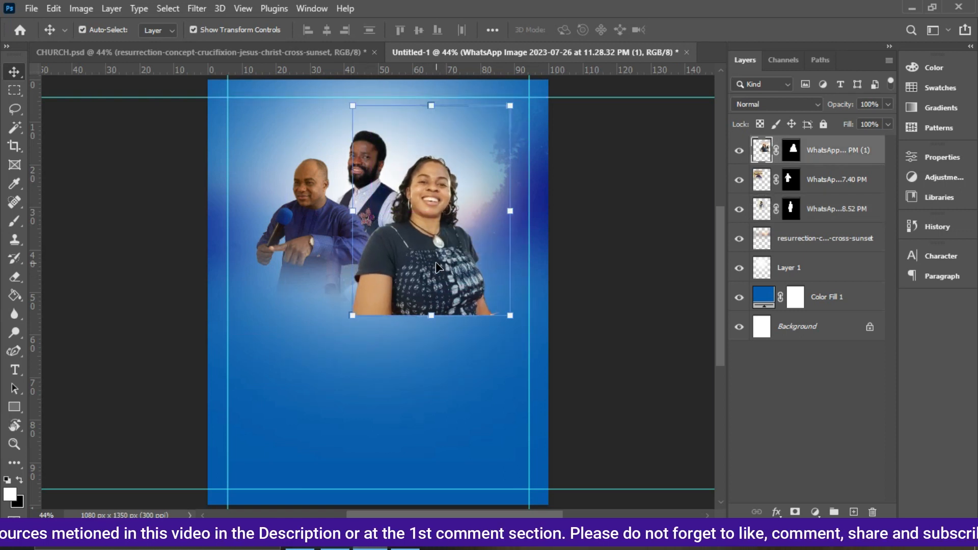
{"action": "left_click", "coordinate": [282, 53]}
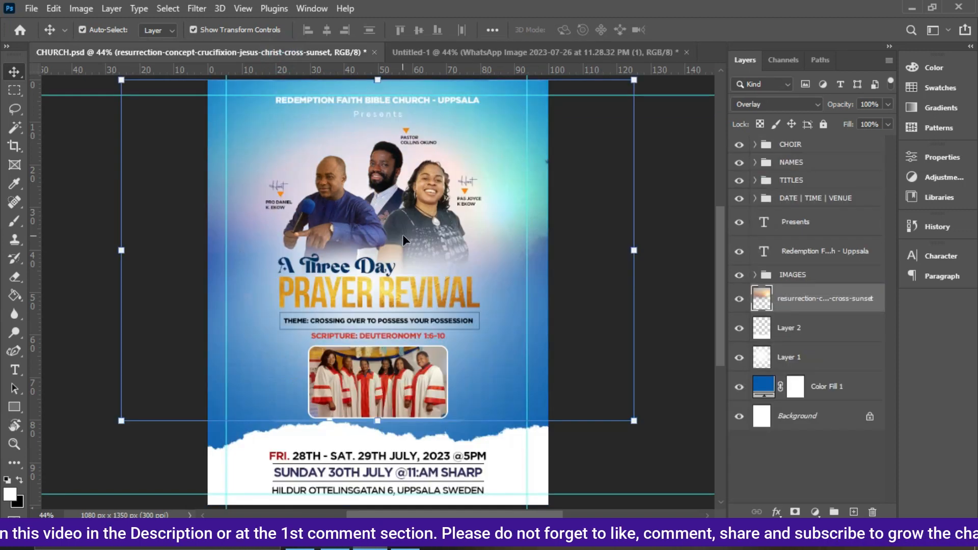
{"action": "left_click", "coordinate": [422, 51]}
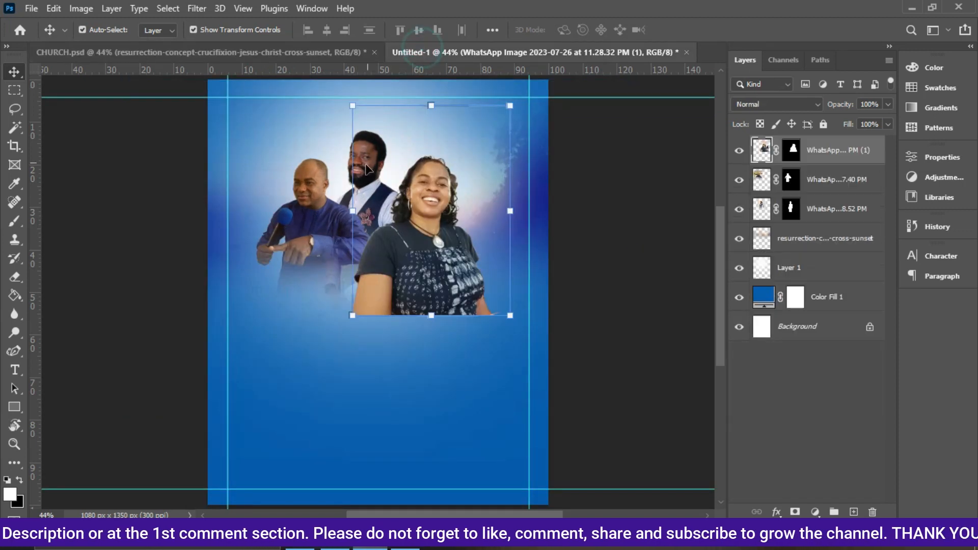
Place the woman's layer beneath the first man's layer and erase her lower body with the Eraser.
{"action": "left_click_drag", "start_coordinate": [847, 148], "coordinate": [847, 186]}
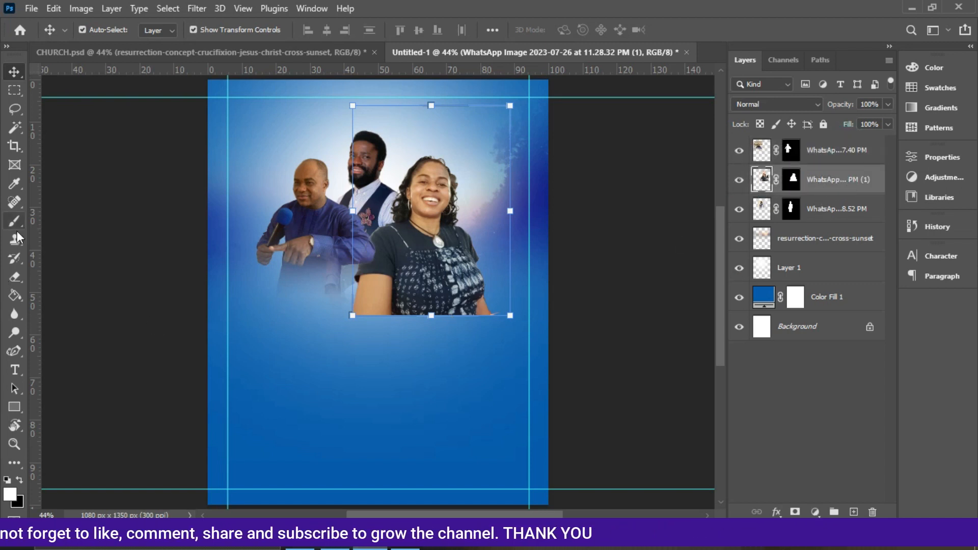
{"action": "left_click", "coordinate": [17, 277]}
{"action": "mouse_move", "coordinate": [335, 362]}
{"action": "left_mouse_down"}
{"action": "mouse_move", "coordinate": [485, 387]}
{"action": "mouse_move", "coordinate": [479, 370]}
{"action": "mouse_move", "coordinate": [491, 367]}
{"action": "mouse_move", "coordinate": [374, 389]}
{"action": "mouse_move", "coordinate": [410, 375]}
{"action": "mouse_move", "coordinate": [322, 361]}
{"action": "mouse_move", "coordinate": [379, 337]}
{"action": "mouse_move", "coordinate": [377, 346]}
{"action": "mouse_move", "coordinate": [505, 345]}
{"action": "mouse_move", "coordinate": [495, 330]}
{"action": "mouse_move", "coordinate": [494, 344]}
{"action": "mouse_move", "coordinate": [423, 370]}
{"action": "mouse_move", "coordinate": [300, 337]}
{"action": "left_mouse_up"}
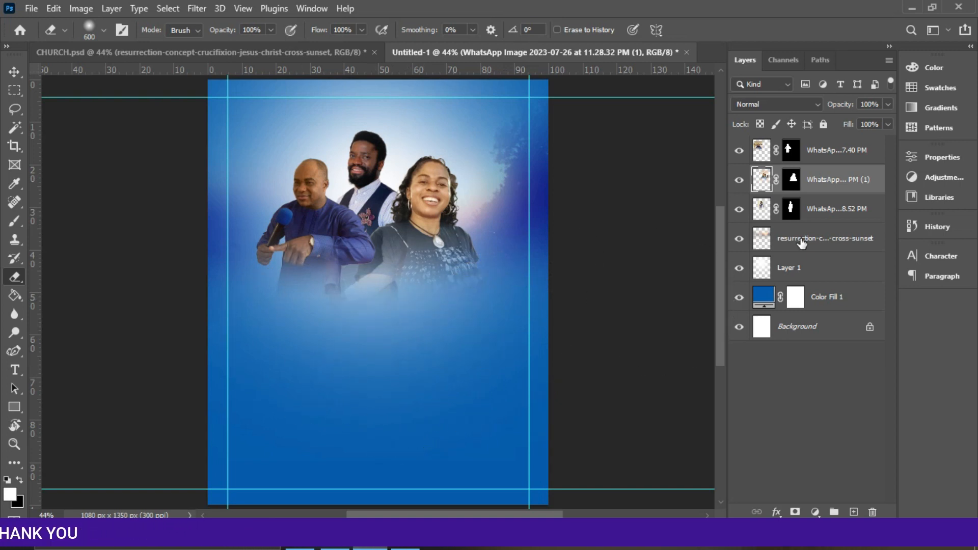
Erase more of the woman's lower body so it blends into the background.
{"action": "left_click", "coordinate": [835, 212]}
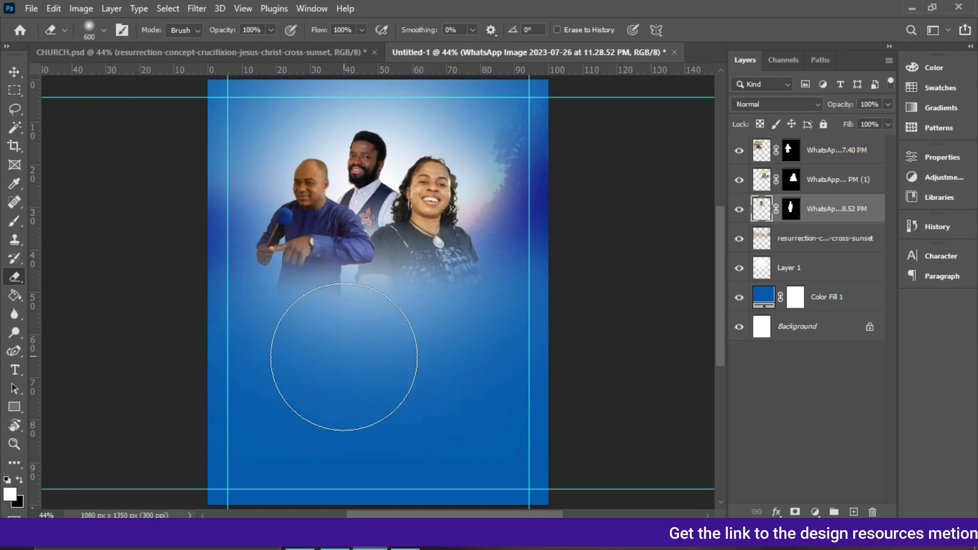
{"action": "left_click", "coordinate": [830, 180]}
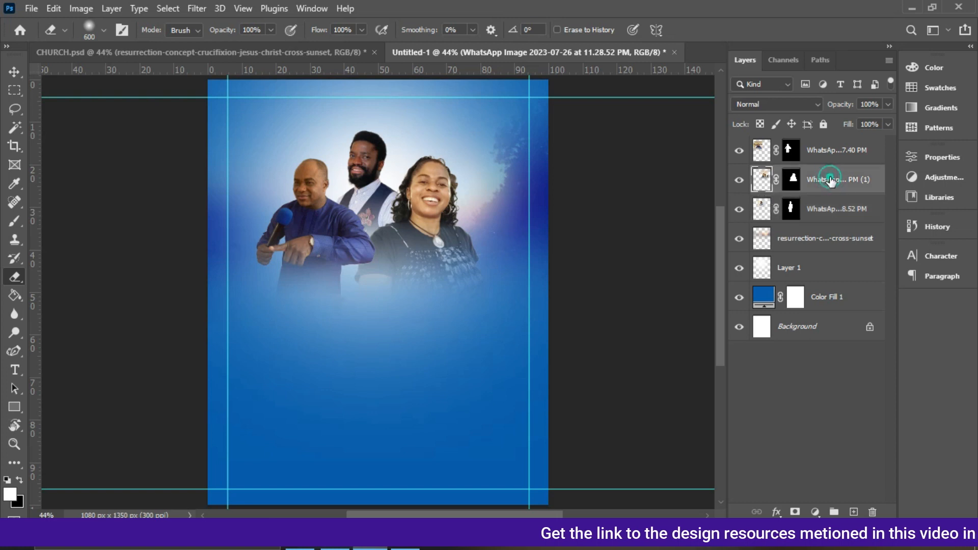
{"action": "mouse_move", "coordinate": [333, 362]}
{"action": "left_mouse_down"}
{"action": "mouse_move", "coordinate": [332, 342]}
{"action": "mouse_move", "coordinate": [288, 353]}
{"action": "left_mouse_up"}
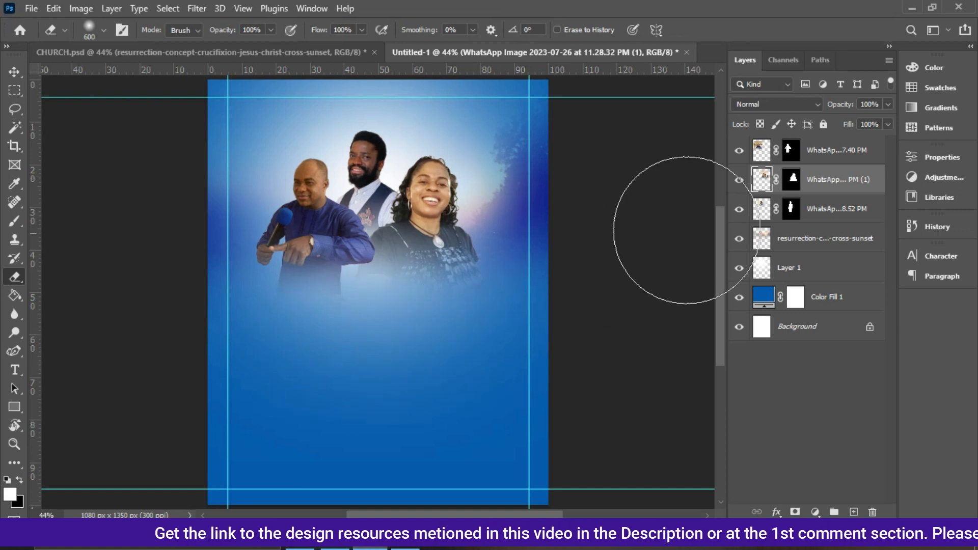
{"action": "left_click", "coordinate": [817, 155]}
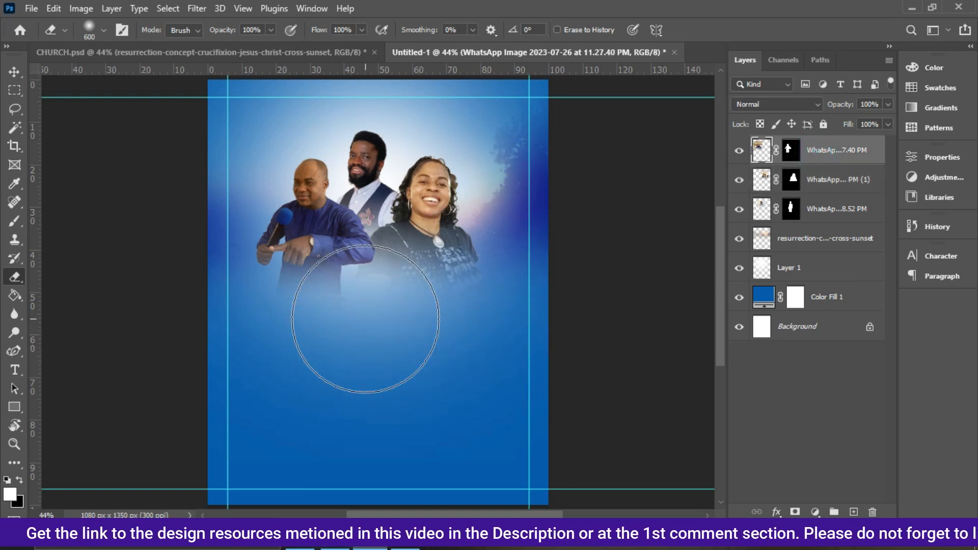
{"action": "mouse_move", "coordinate": [293, 355]}
{"action": "left_mouse_down"}
{"action": "mouse_move", "coordinate": [368, 355]}
{"action": "mouse_move", "coordinate": [274, 349]}
{"action": "left_mouse_up"}
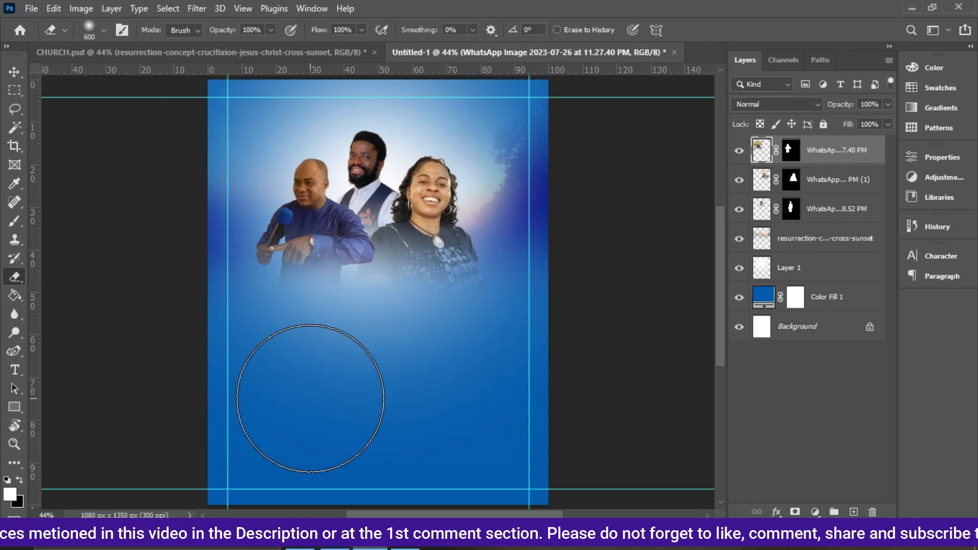
{"action": "key", "text": "ctrl+z"}
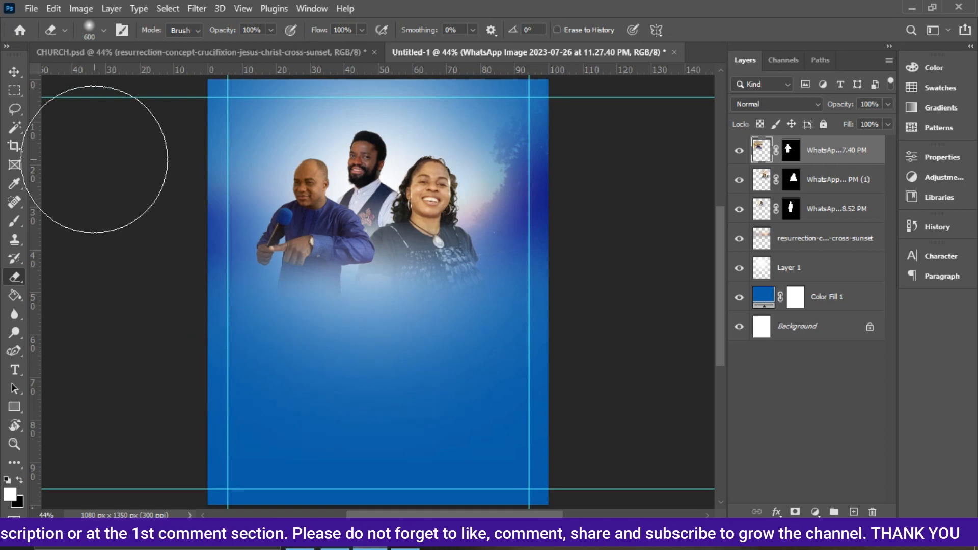
{"action": "left_click", "coordinate": [14, 73]}
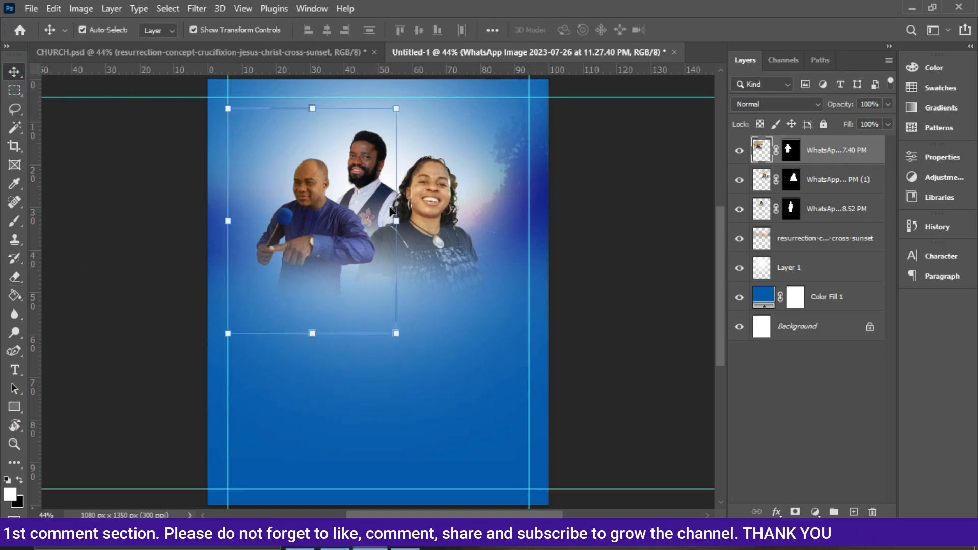
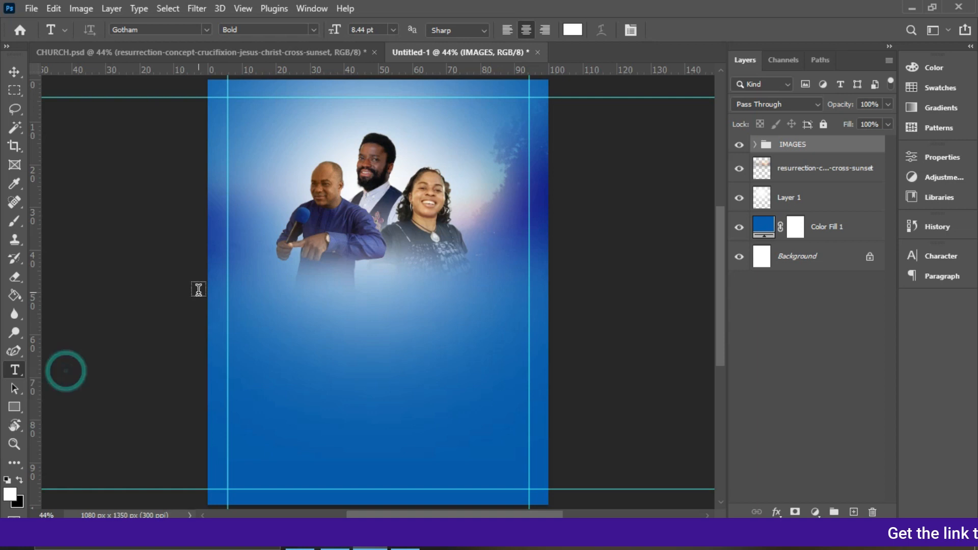
Set the type font to Bebas Neue Bold with left alignment.
{"action": "left_click", "coordinate": [206, 32]}
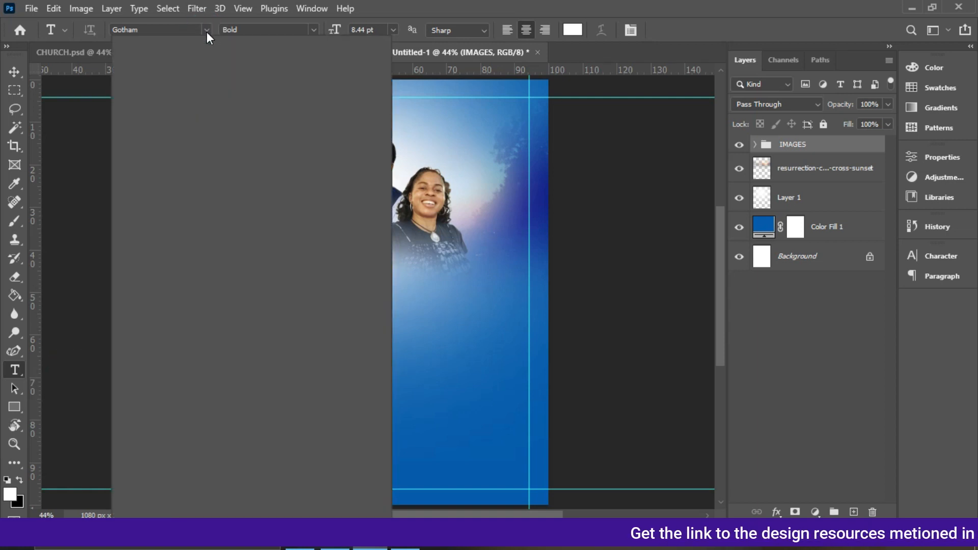
{"action": "left_click", "coordinate": [206, 32]}
{"action": "left_click", "coordinate": [206, 32]}
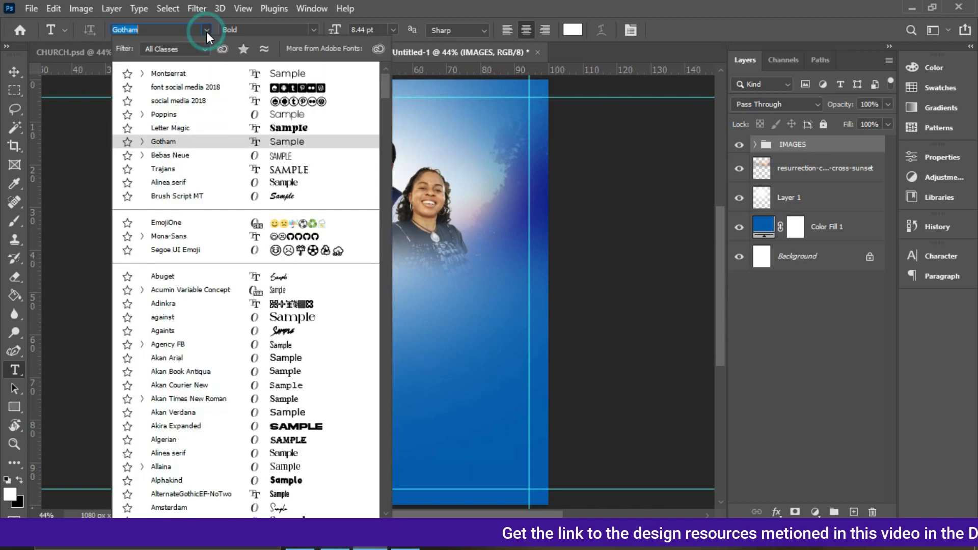
{"action": "type", "text": "B"}
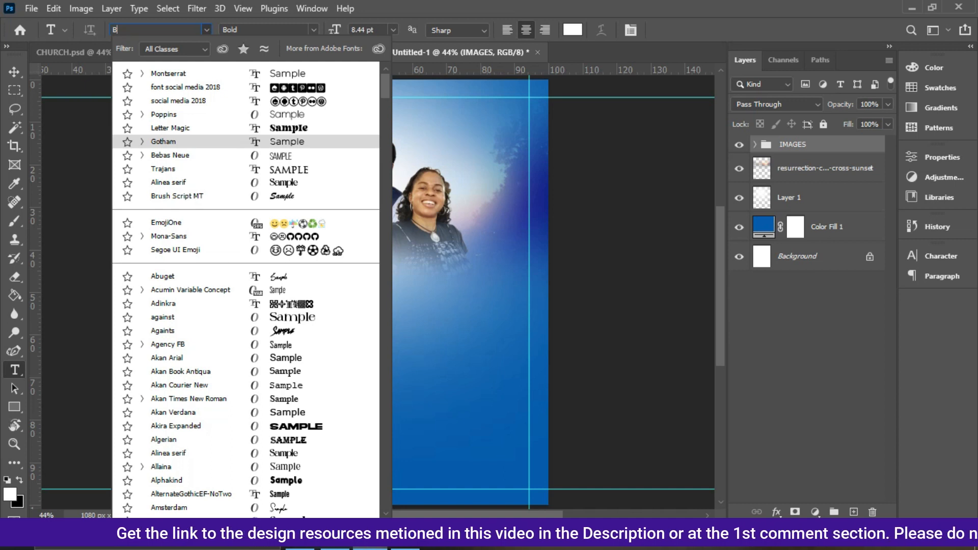
{"action": "type", "text": "ebas Neue"}
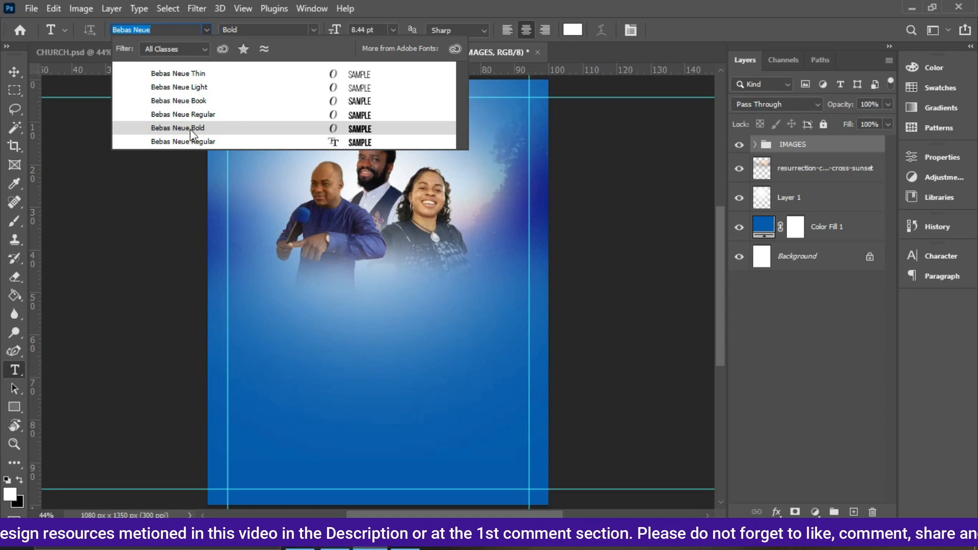
{"action": "left_click", "coordinate": [220, 133]}
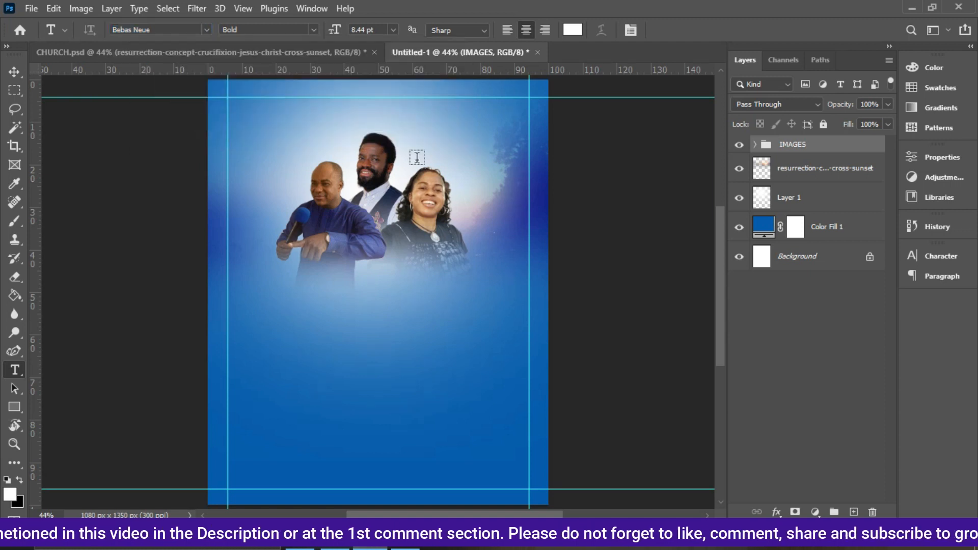
{"action": "left_click", "coordinate": [507, 29]}
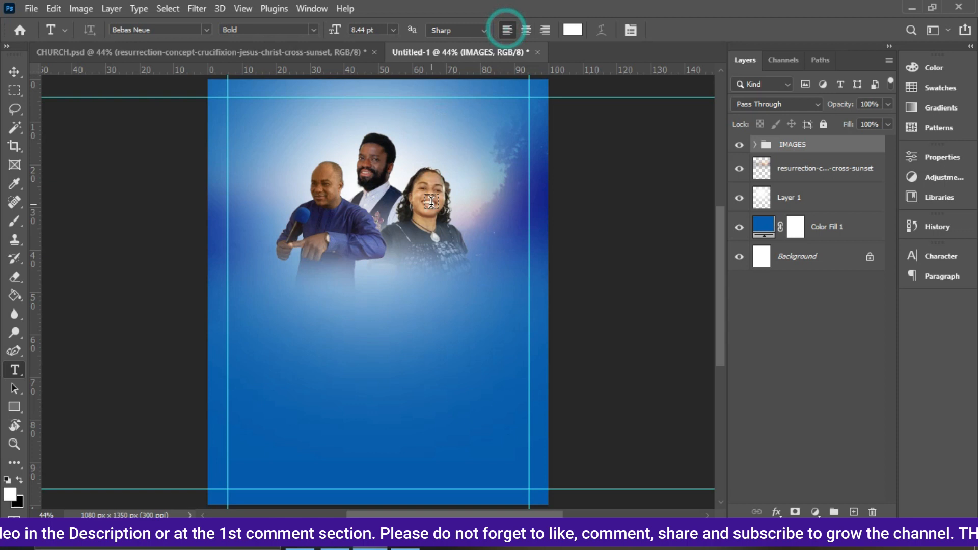
Add the text "PRAYER REVIVAL" below the ministers and commit it.
{"action": "left_click", "coordinate": [300, 308]}
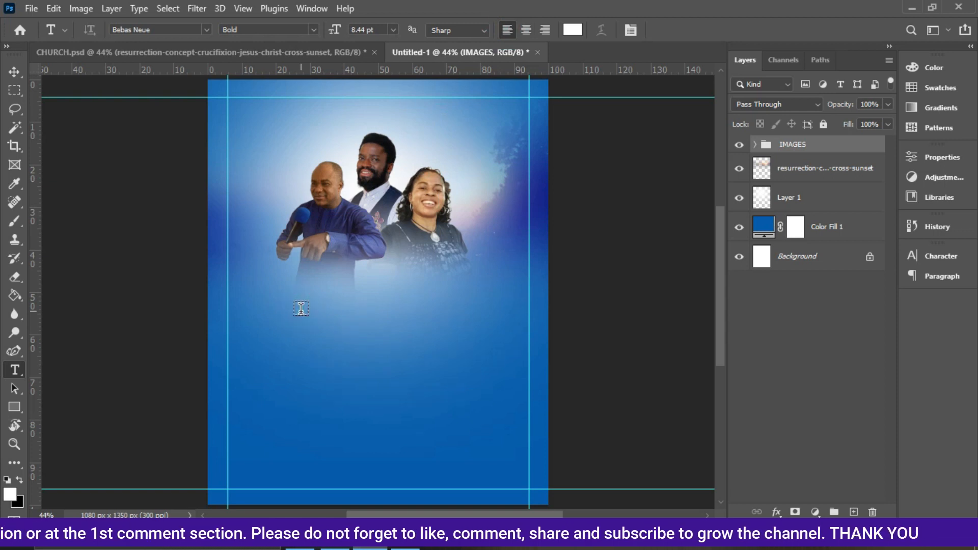
{"action": "left_click", "coordinate": [300, 309]}
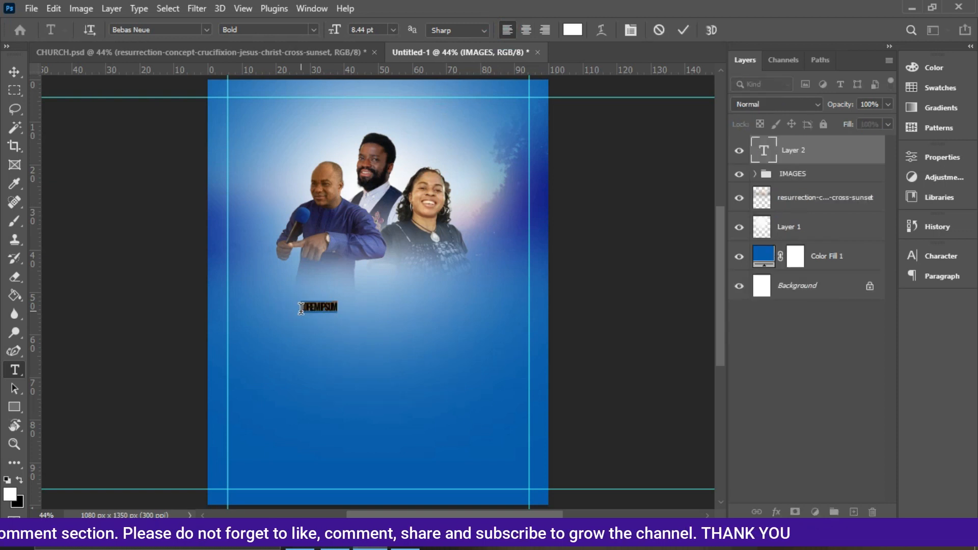
{"action": "type", "text": "PRA"}
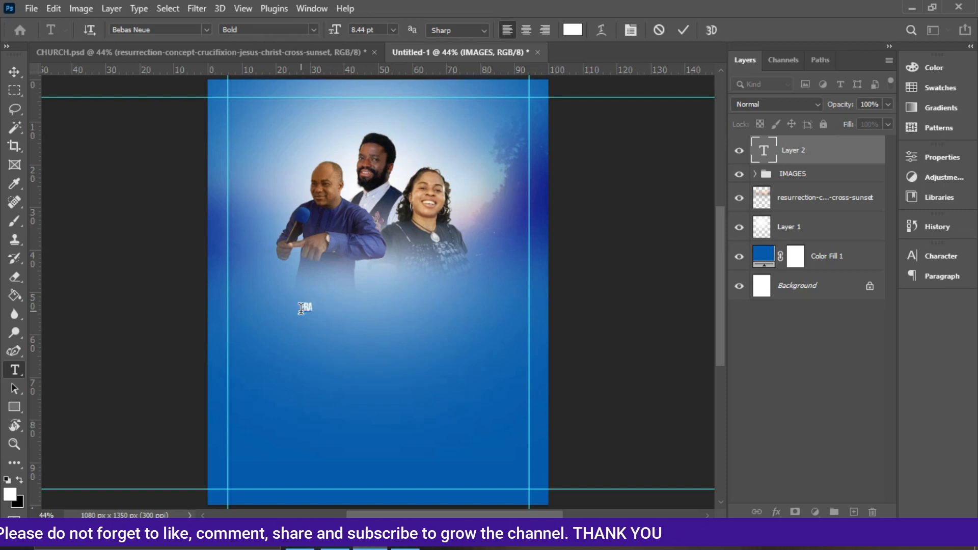
{"action": "type", "text": "YERFE"}
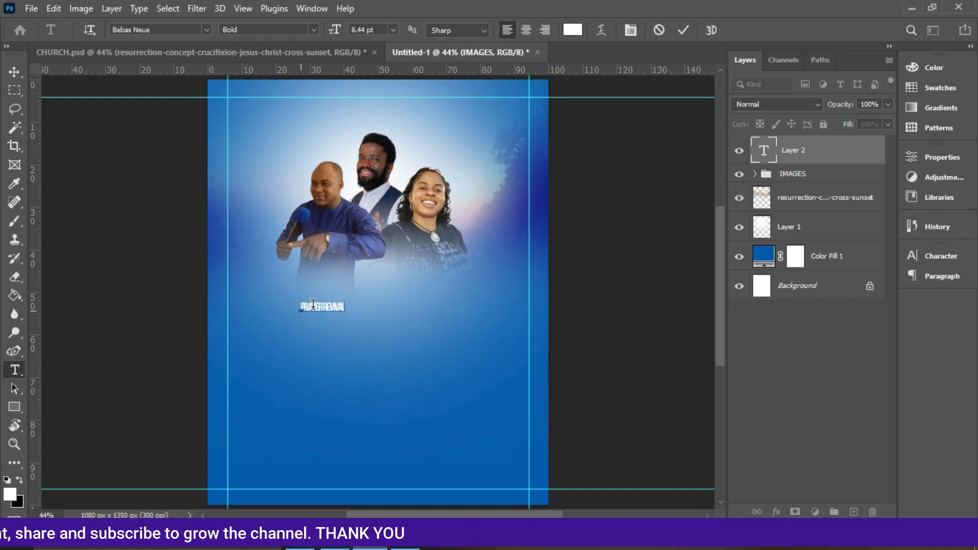
{"action": "left_click", "coordinate": [689, 30]}
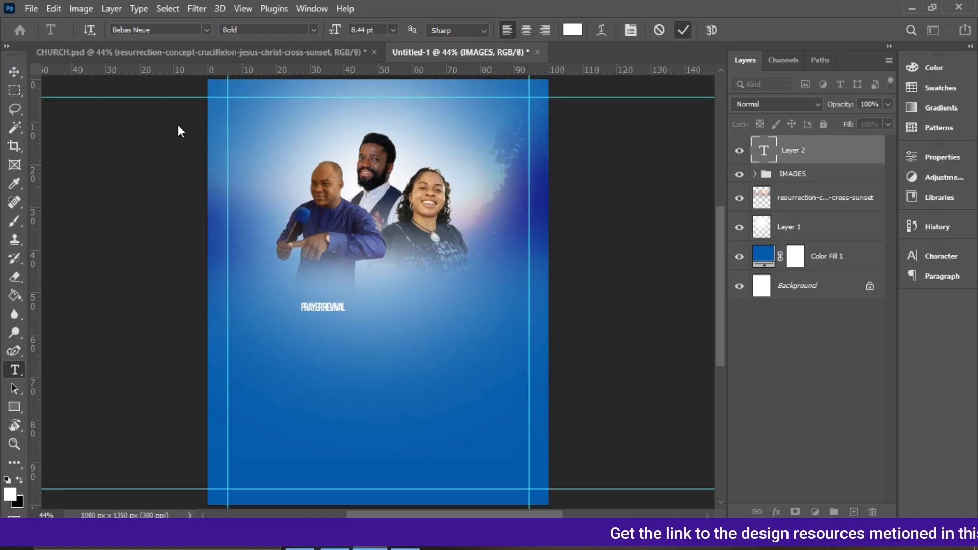
Open the Character panel and set the title's tracking to 0.
{"action": "left_click", "coordinate": [14, 72]}
{"action": "left_click", "coordinate": [941, 256]}
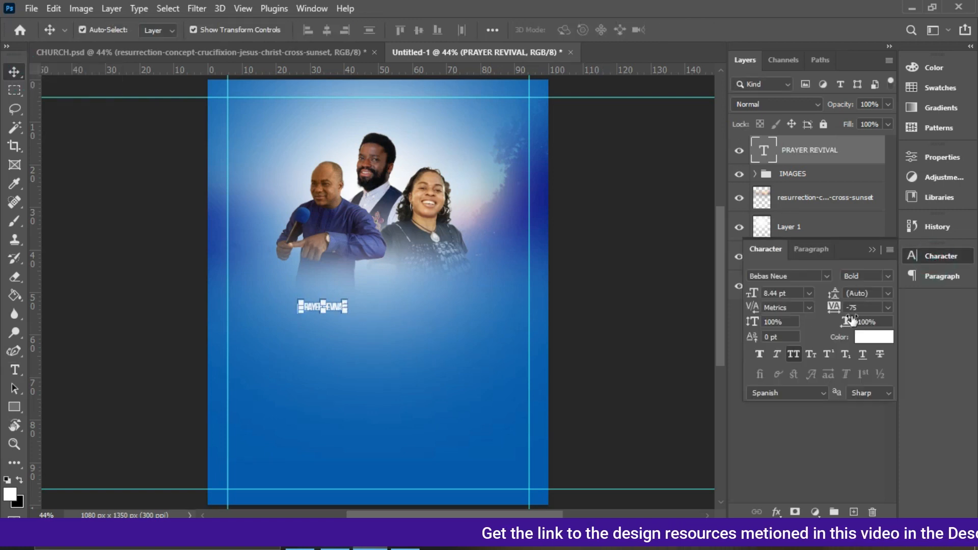
{"action": "left_click", "coordinate": [887, 308]}
{"action": "left_click", "coordinate": [877, 392]}
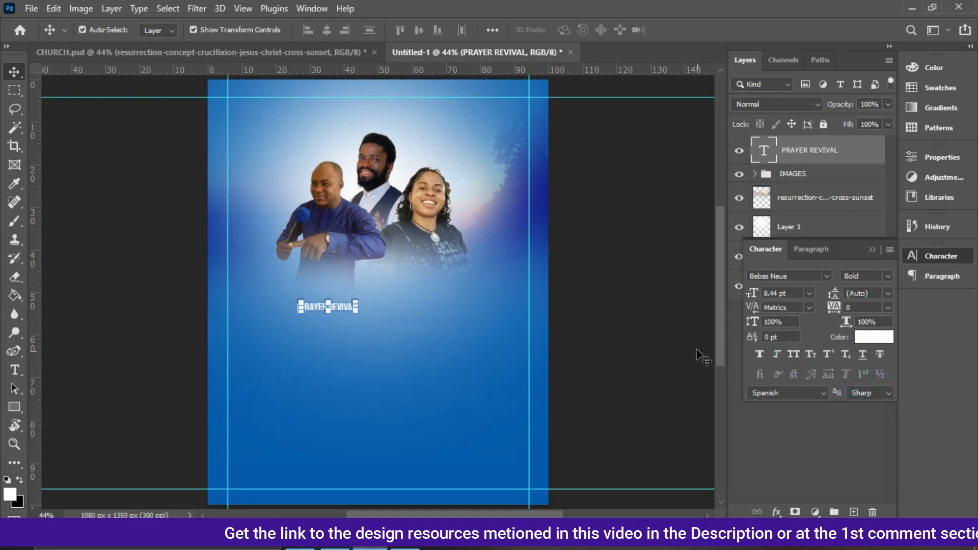
Scale the PRAYER REVIVAL text up to about 32 pt and position it below the ministers.
{"action": "left_click_drag", "start_coordinate": [354, 297], "coordinate": [459, 280]}
{"action": "left_click_drag", "start_coordinate": [300, 310], "coordinate": [276, 317]}
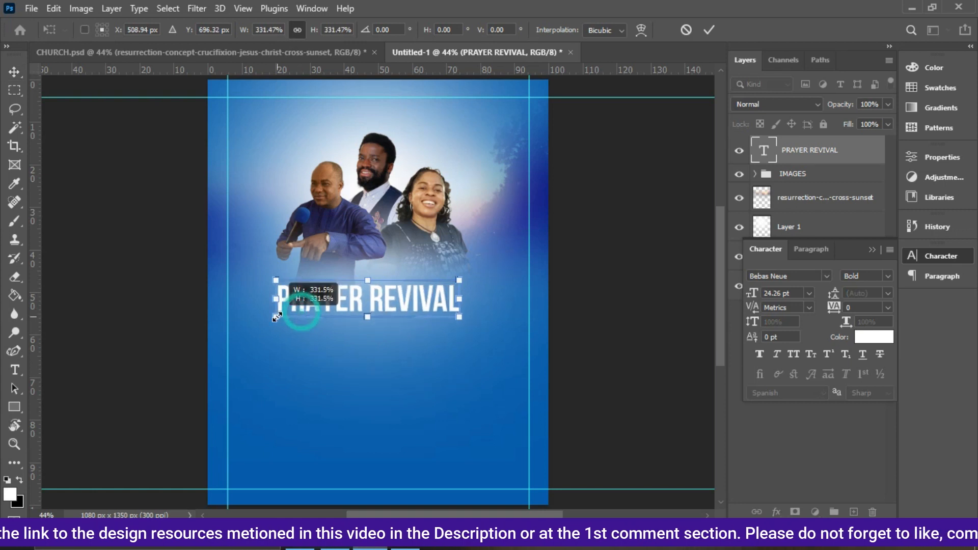
{"action": "left_click_drag", "start_coordinate": [460, 280], "coordinate": [486, 275]}
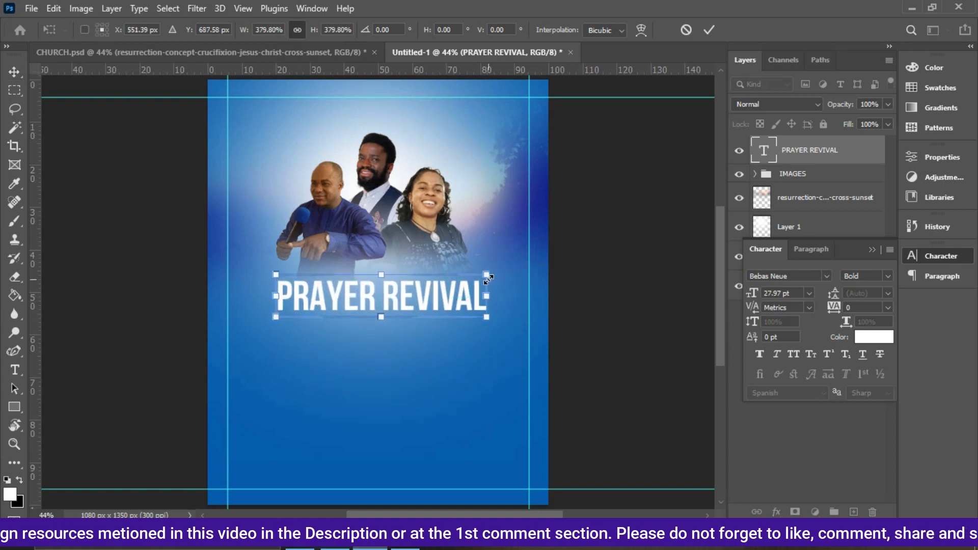
{"action": "left_click_drag", "start_coordinate": [324, 301], "coordinate": [317, 316]}
{"action": "key", "text": "Return"}
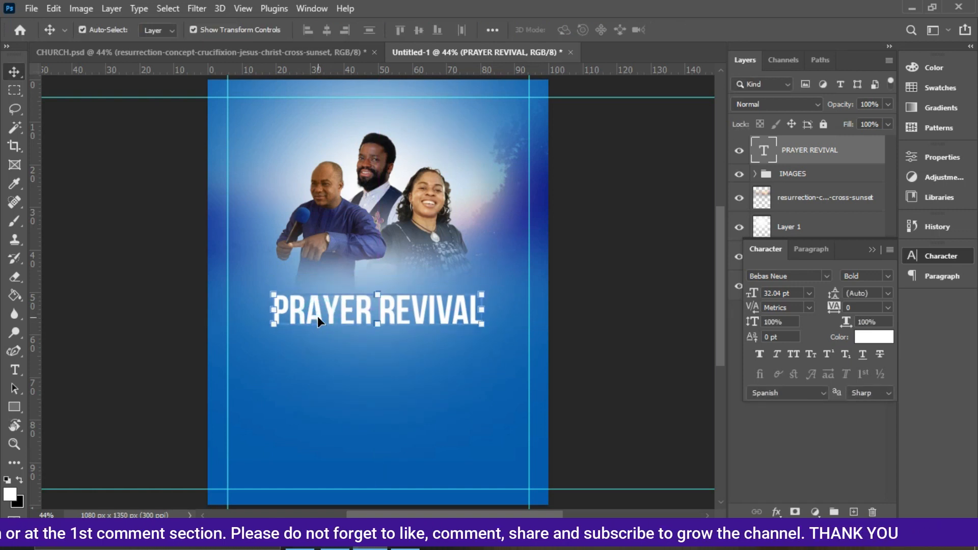
Duplicate the title below it and change the copy's text to "A THREE DAY".
{"action": "left_click_drag", "start_coordinate": [316, 315], "coordinate": [341, 376]}
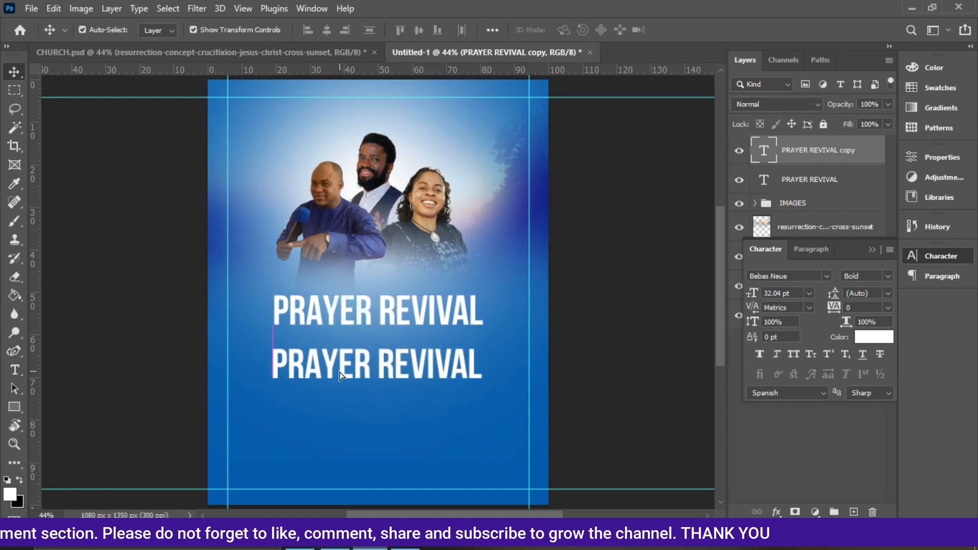
{"action": "double_click", "coordinate": [339, 370]}
{"action": "left_click", "coordinate": [339, 367]}
{"action": "key", "text": "ctrl+a"}
{"action": "type", "text": "A THREE DAY"}
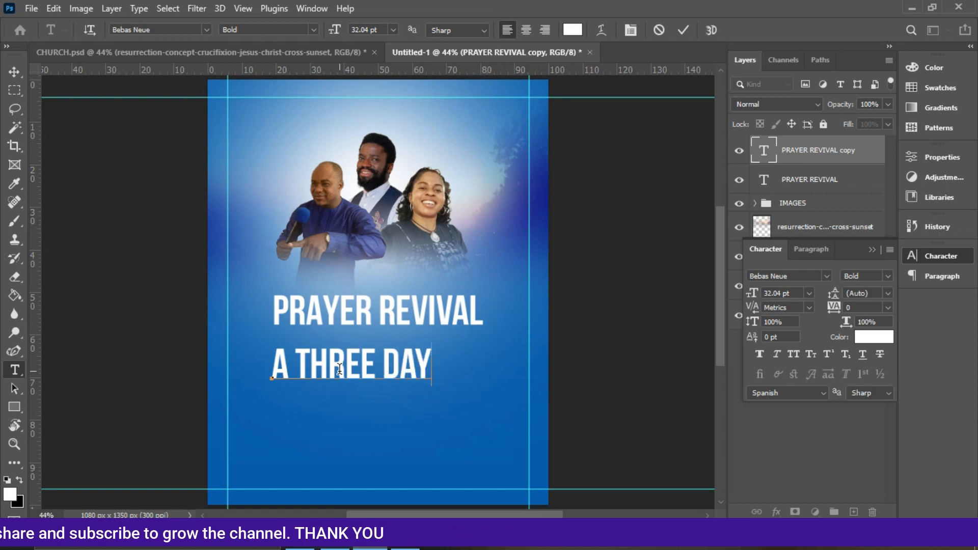
{"action": "left_click", "coordinate": [682, 30]}
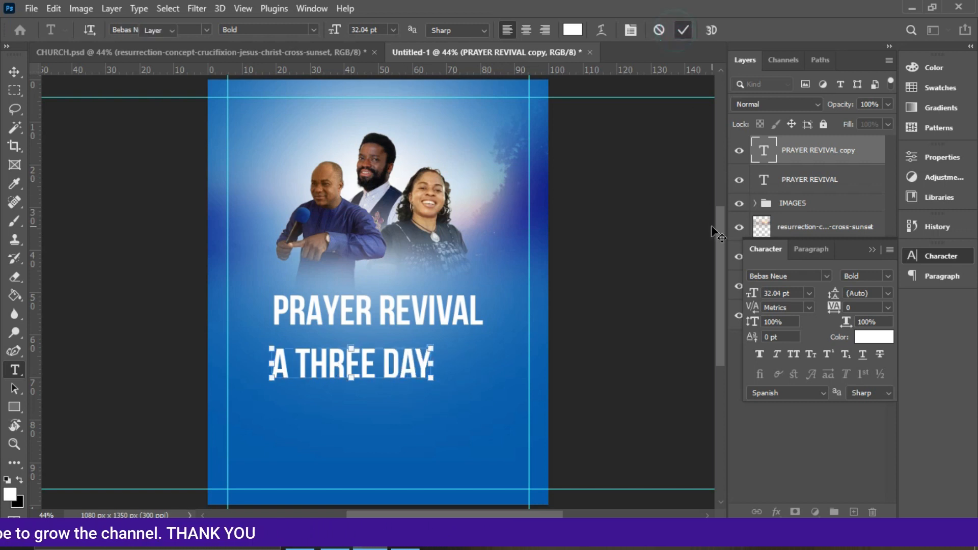
Set the A Three Day text's font to Magic Retro Regular.
{"action": "key", "text": "v"}
{"action": "left_click", "coordinate": [827, 279]}
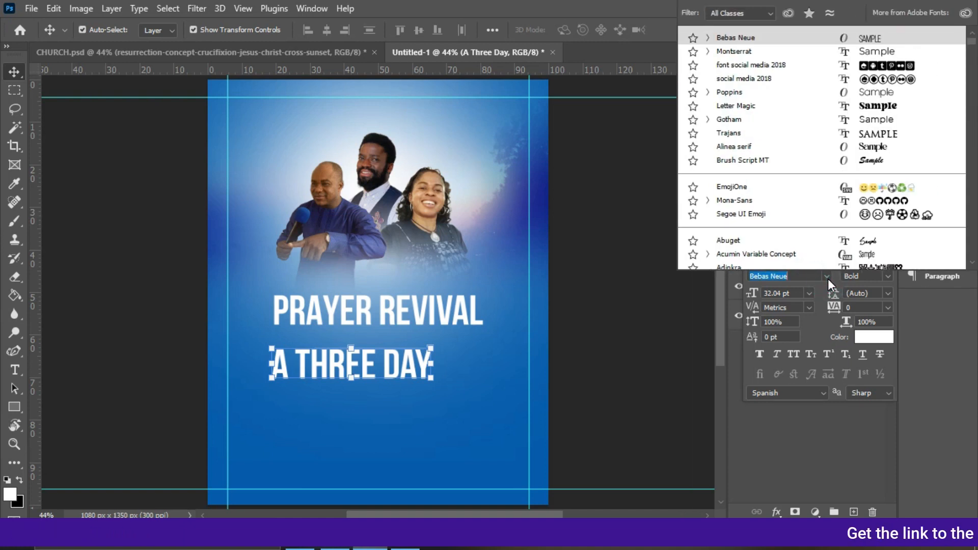
{"action": "type", "text": "maji"}
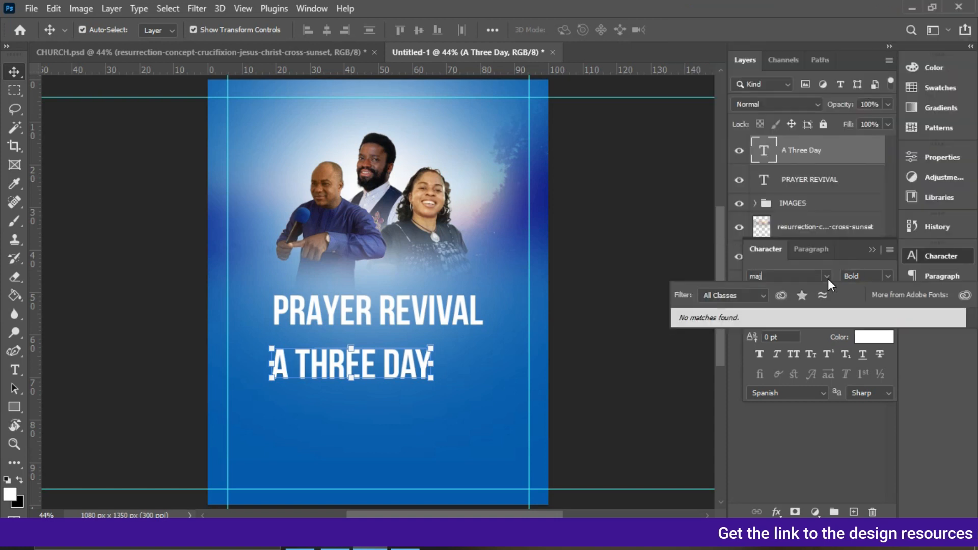
{"action": "key", "text": "BackSpace"}
{"action": "key", "text": "BackSpace"}
{"action": "type", "text": "gic Retro"}
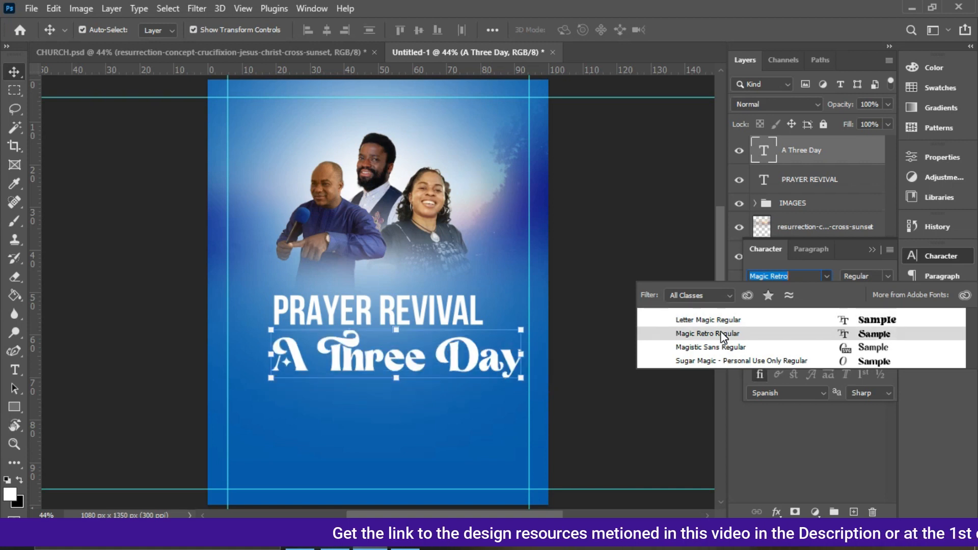
{"action": "left_click", "coordinate": [722, 336]}
Scale the A Three Day text down to about 16.5 pt and place it just above PRAYER REVIVAL.
{"action": "left_click", "coordinate": [520, 378]}
{"action": "left_click_drag", "start_coordinate": [499, 376], "coordinate": [436, 357]}
{"action": "left_click_drag", "start_coordinate": [204, 305], "coordinate": [298, 275]}
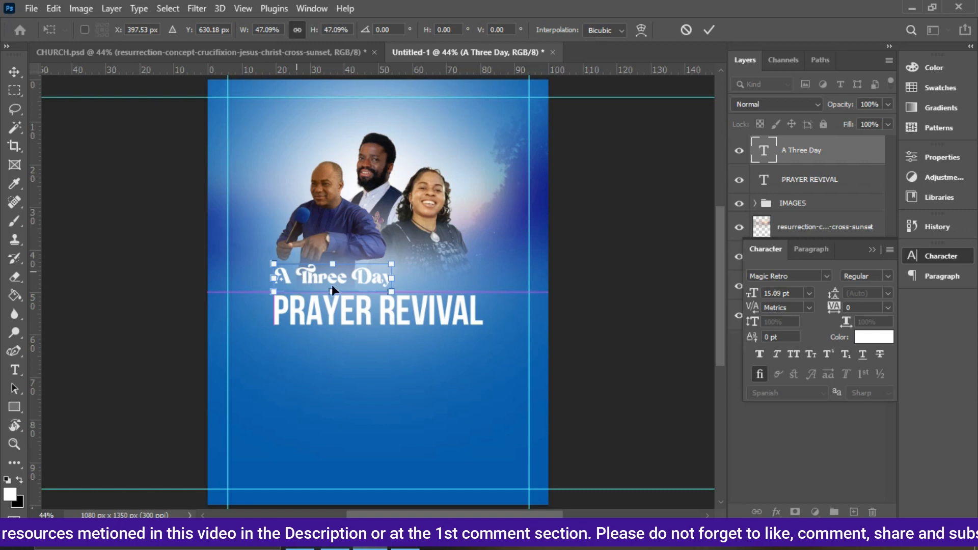
{"action": "left_click_drag", "start_coordinate": [391, 291], "coordinate": [402, 301]}
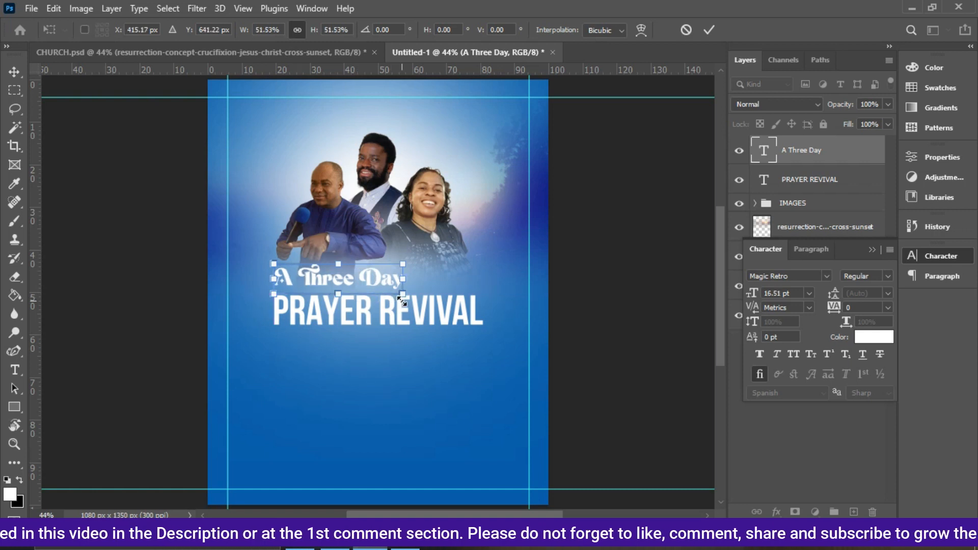
{"action": "key", "text": "Down"}
{"action": "key", "text": "Down"}
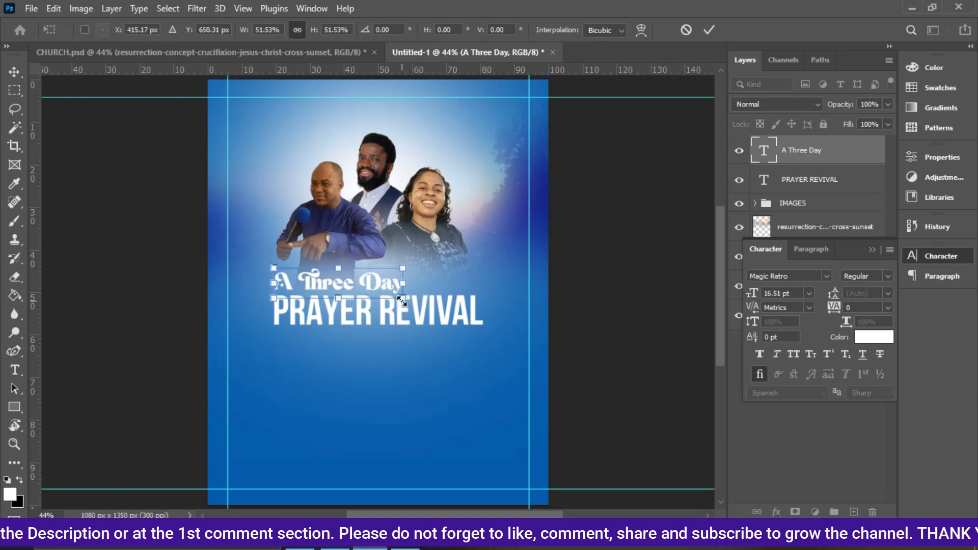
{"action": "key", "text": "Return"}
Duplicate PRAYER REVIVAL below and replace its text with "Theme: Crossing over to possess ypur possessions".
{"action": "left_click", "coordinate": [438, 313]}
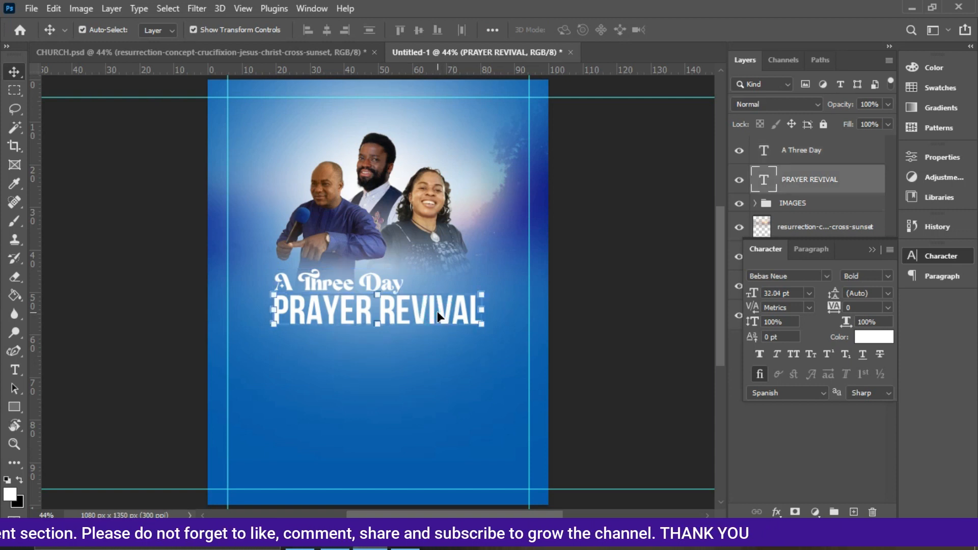
{"action": "left_click_drag", "start_coordinate": [438, 313], "coordinate": [433, 369], "text": "alt"}
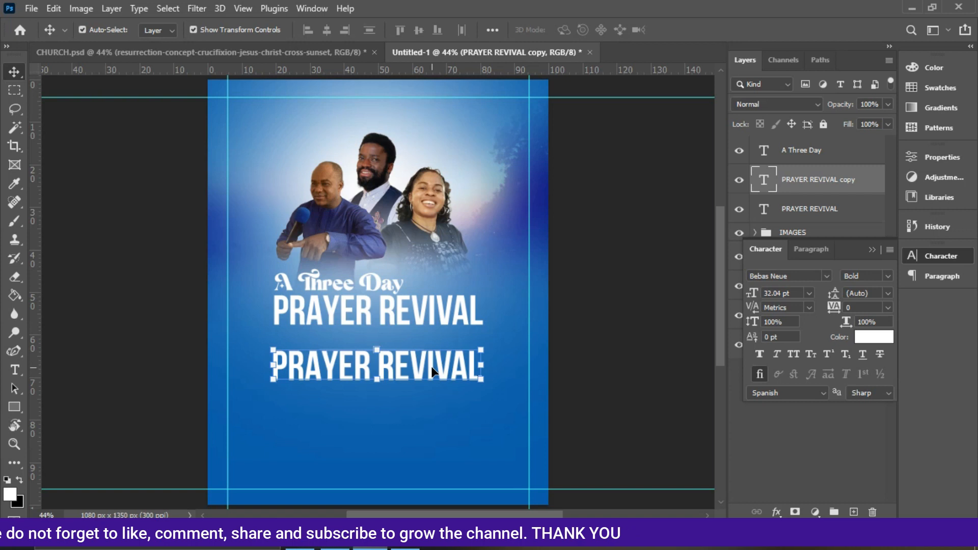
{"action": "double_click", "coordinate": [404, 359]}
{"action": "type", "text": "Theme: Crossing Ove"}
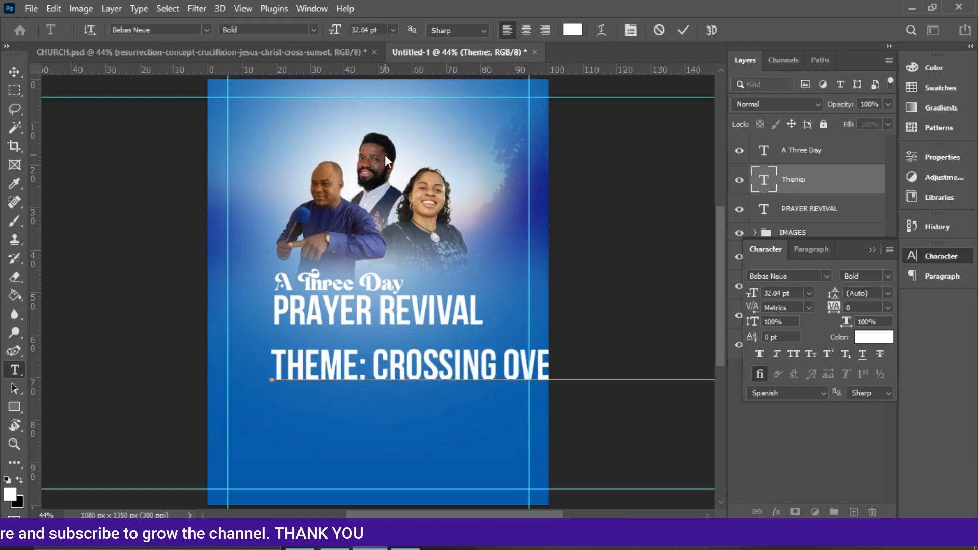
{"action": "left_click", "coordinate": [684, 30]}
Set the theme line's font size to 10 pt.
{"action": "key", "text": "v"}
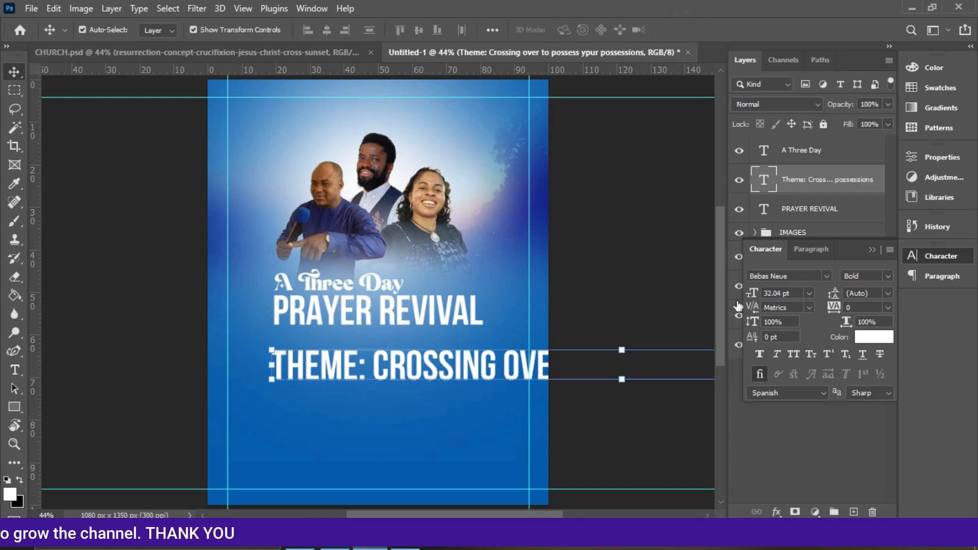
{"action": "left_click", "coordinate": [809, 293]}
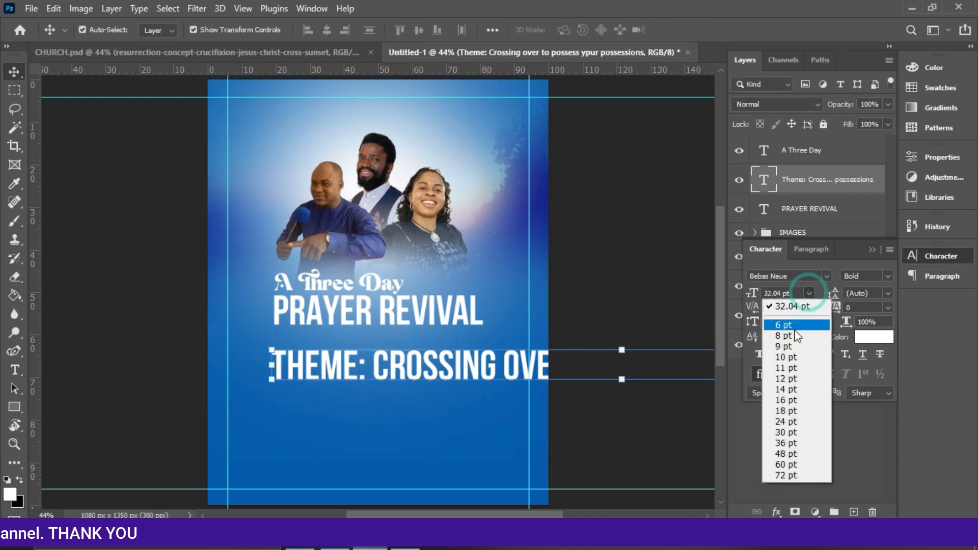
{"action": "left_click", "coordinate": [789, 356]}
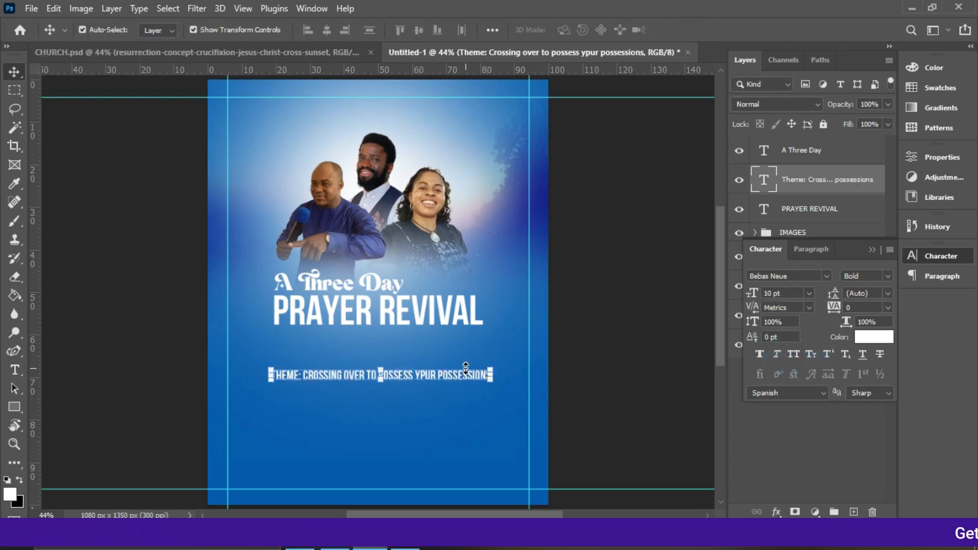
Move the theme line up closer beneath PRAYER REVIVAL and reselect its layer.
{"action": "key", "text": "ctrl+plus"}
{"action": "key", "text": "ctrl+plus"}
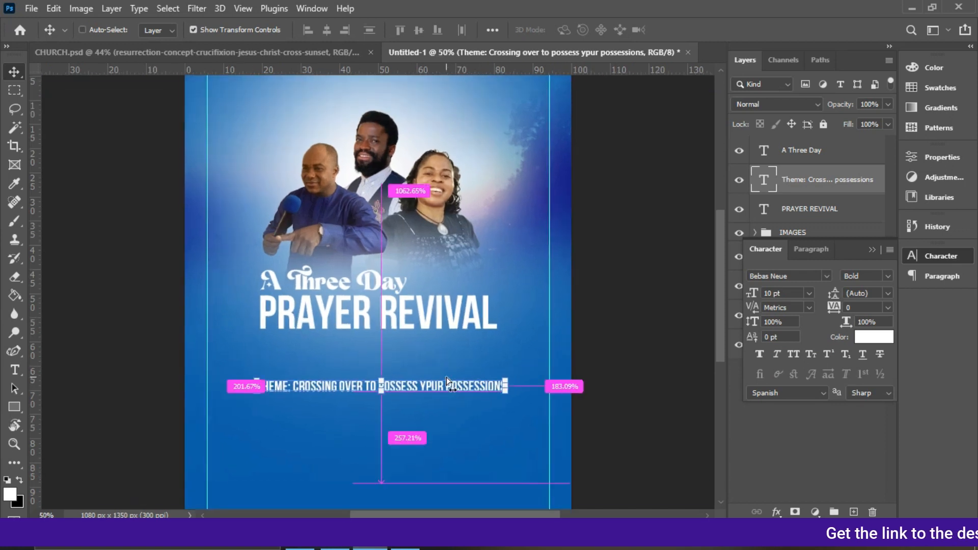
{"action": "left_click_drag", "start_coordinate": [433, 419], "coordinate": [441, 386]}
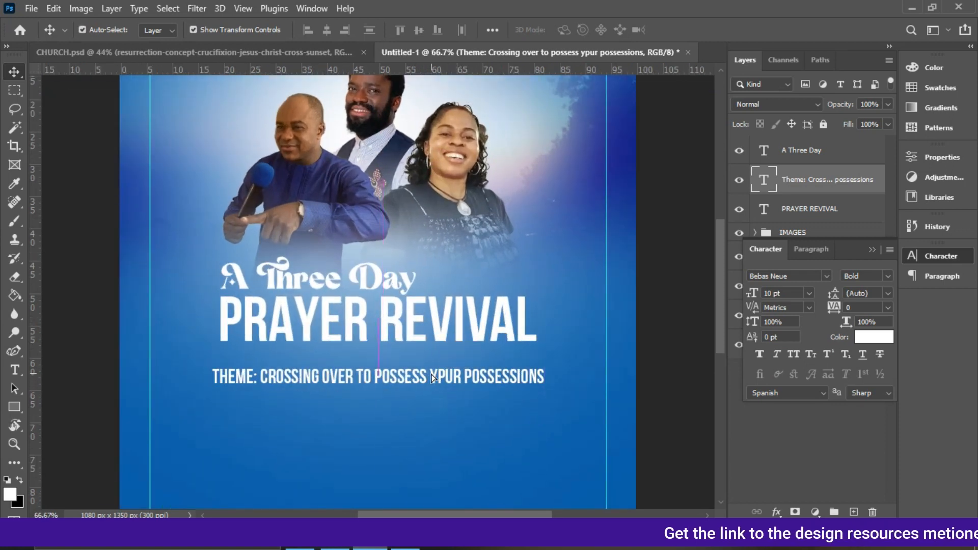
{"action": "left_click", "coordinate": [431, 452]}
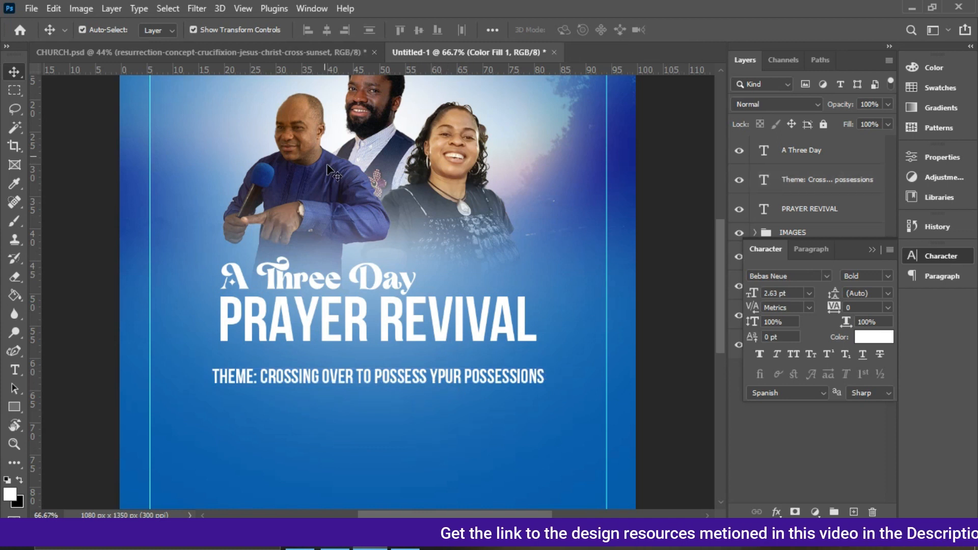
{"action": "left_click", "coordinate": [500, 383]}
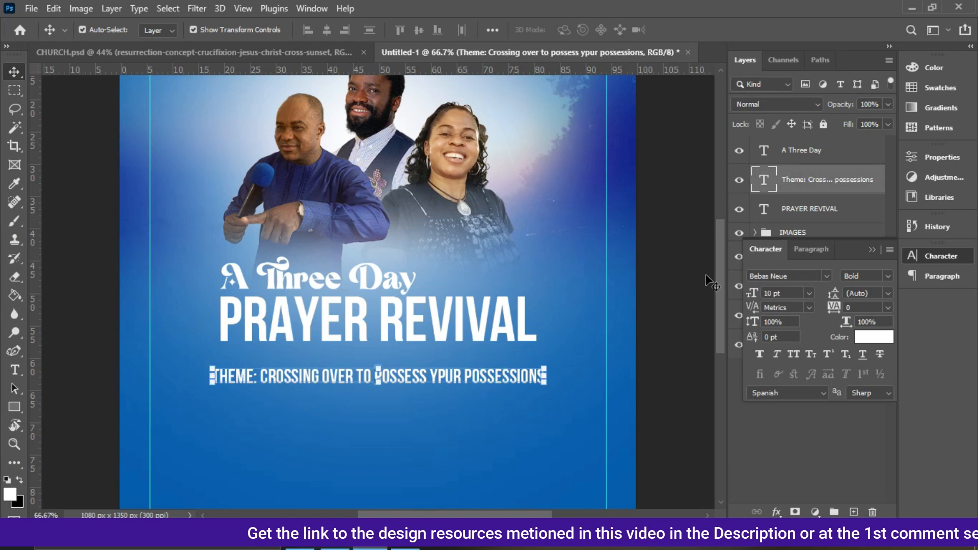
Change the theme line's font to Gotham Bold and set it to all caps.
{"action": "left_click", "coordinate": [826, 275]}
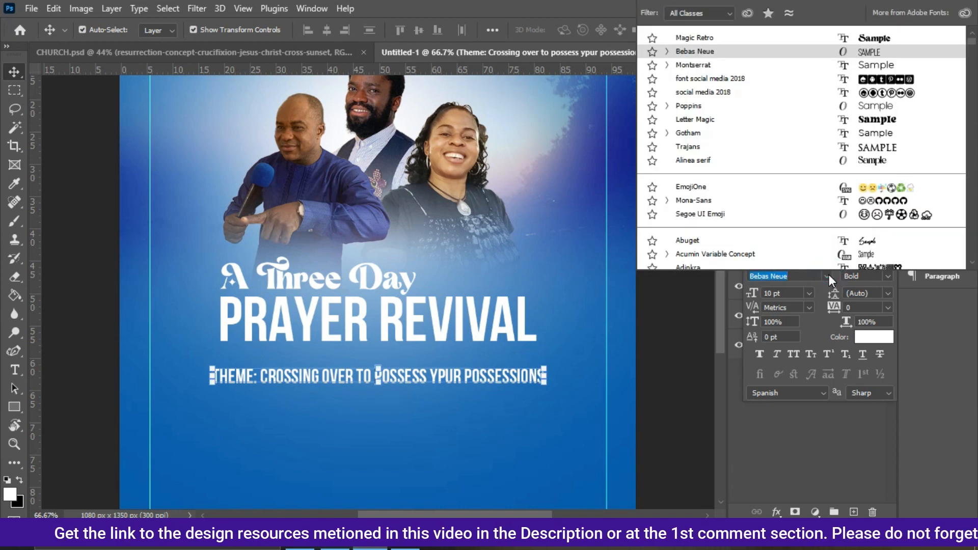
{"action": "left_click", "coordinate": [716, 135]}
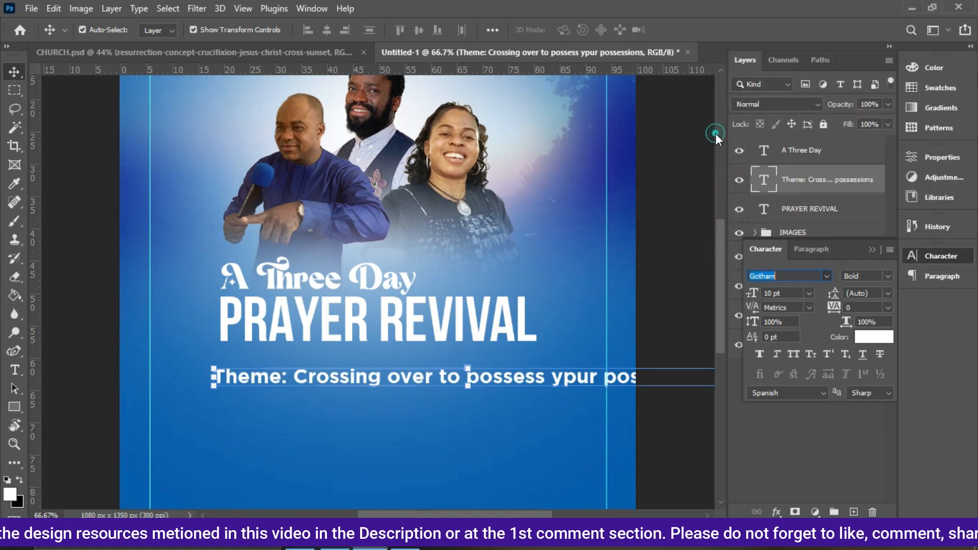
{"action": "left_click", "coordinate": [794, 353]}
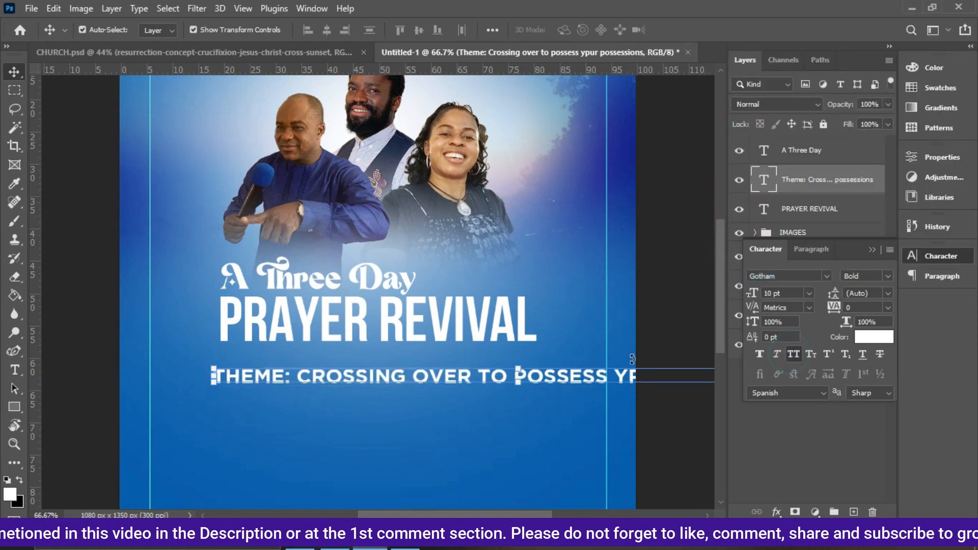
Scale the theme line down to about 5.24 pt and move it up just beneath PRAYER REVIVAL.
{"action": "left_click", "coordinate": [809, 293]}
{"action": "left_click", "coordinate": [786, 322]}
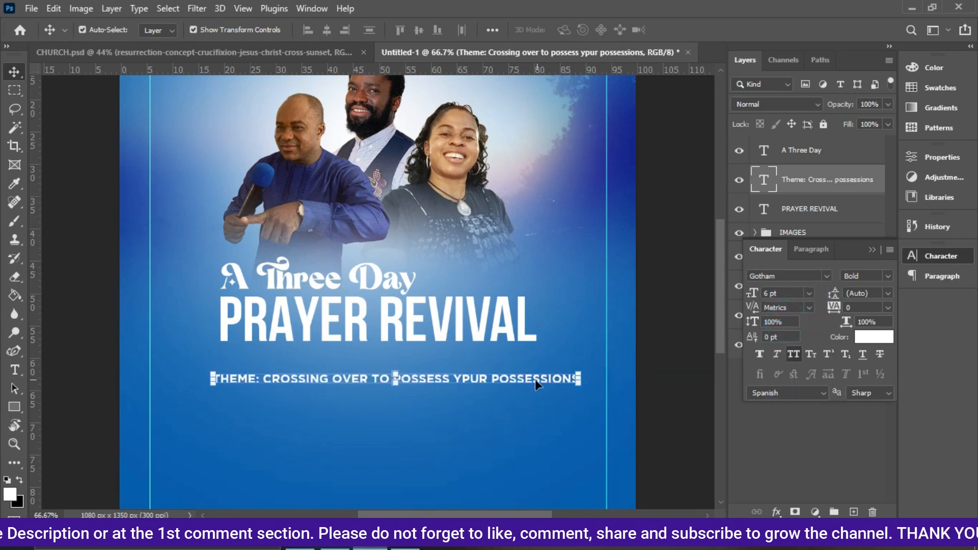
{"action": "left_click_drag", "start_coordinate": [579, 378], "coordinate": [531, 375]}
{"action": "key", "text": "Return"}
{"action": "left_click", "coordinate": [212, 378]}
{"action": "left_click_drag", "start_coordinate": [246, 381], "coordinate": [249, 365]}
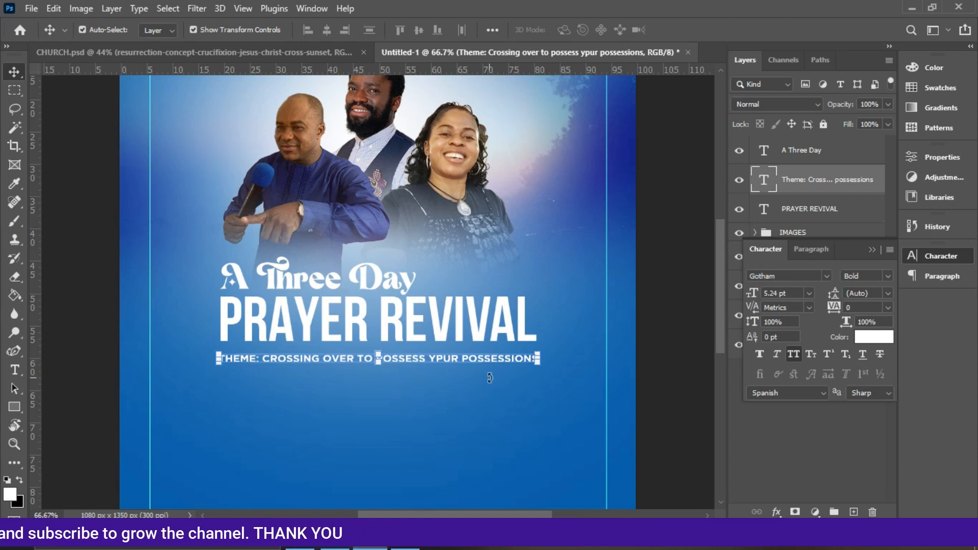
Correct the typo "ypur" to "your" in the theme line and commit the edit.
{"action": "double_click", "coordinate": [447, 358]}
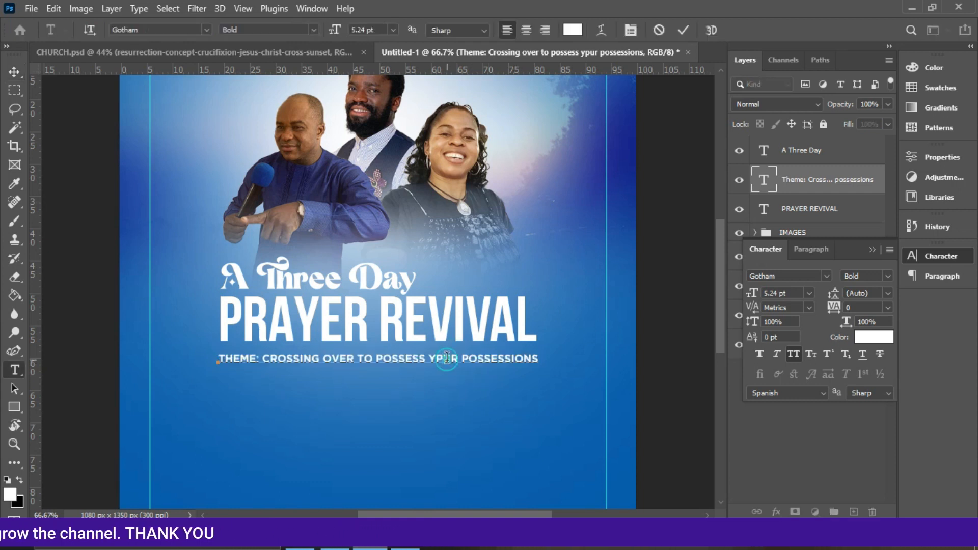
{"action": "key", "text": "BackSpace"}
{"action": "type", "text": "O"}
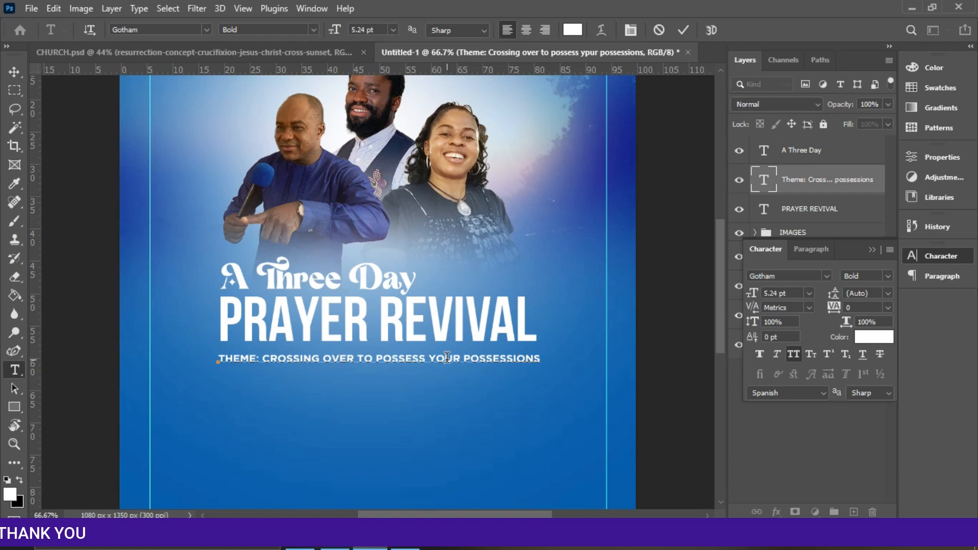
{"action": "left_click", "coordinate": [686, 37]}
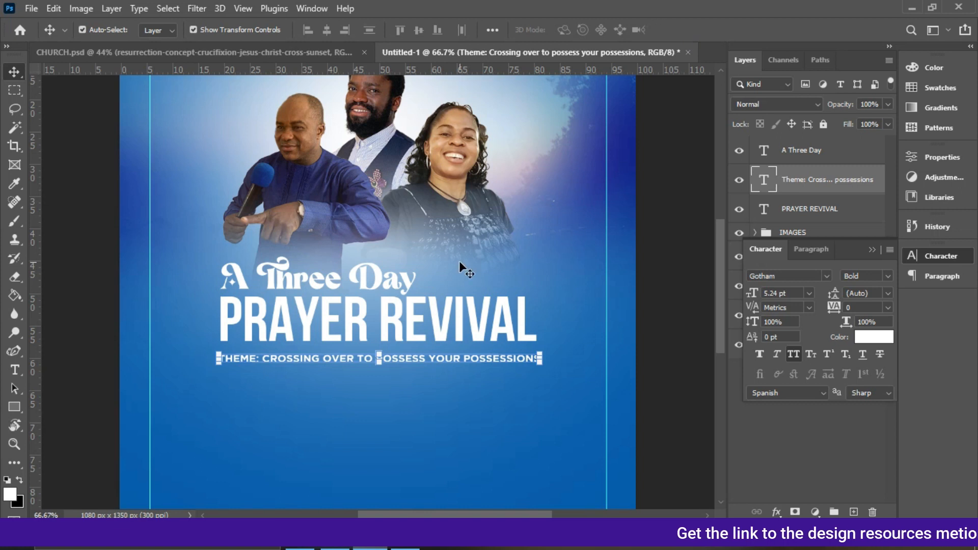
Compare the layout with the finished flyer in the CHURCH.psd document.
{"action": "left_click", "coordinate": [286, 53]}
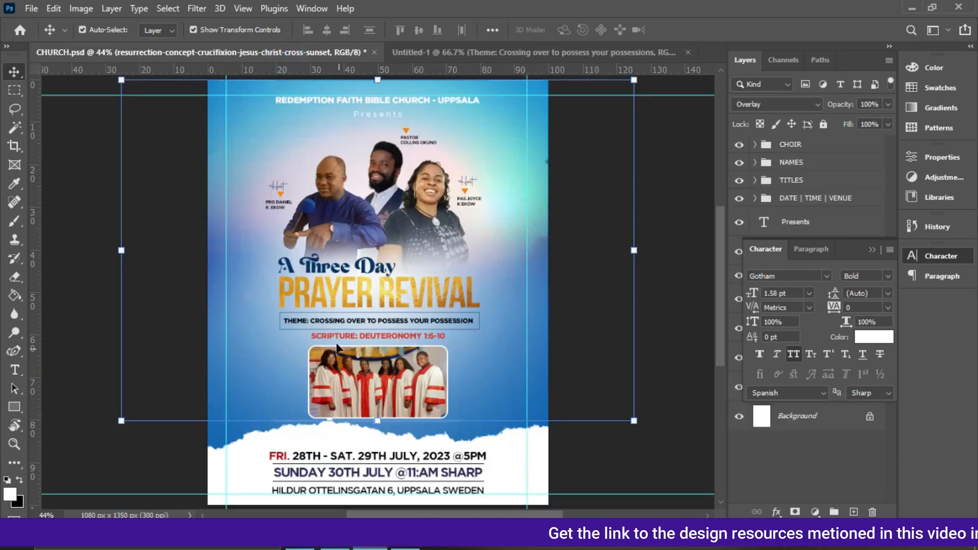
{"action": "key", "text": "ctrl+plus"}
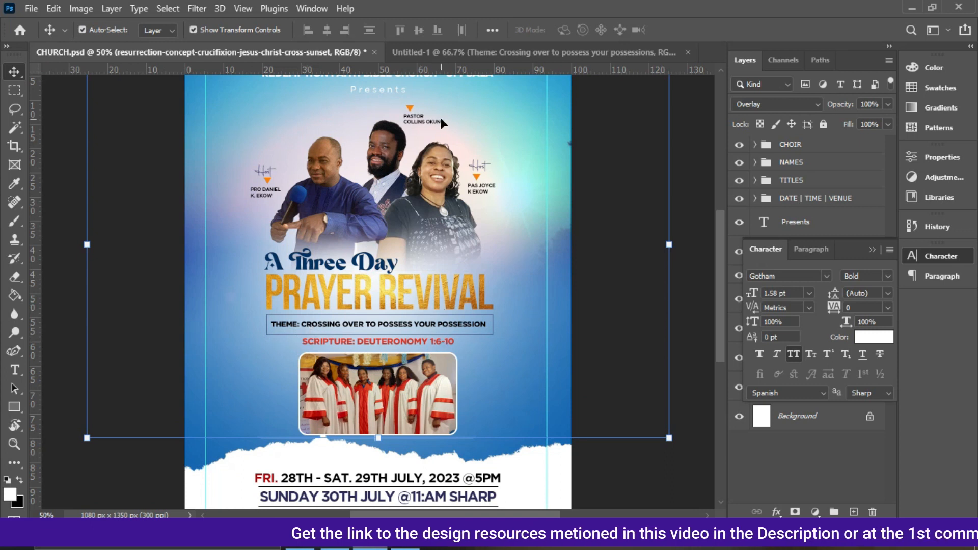
{"action": "left_click", "coordinate": [448, 51]}
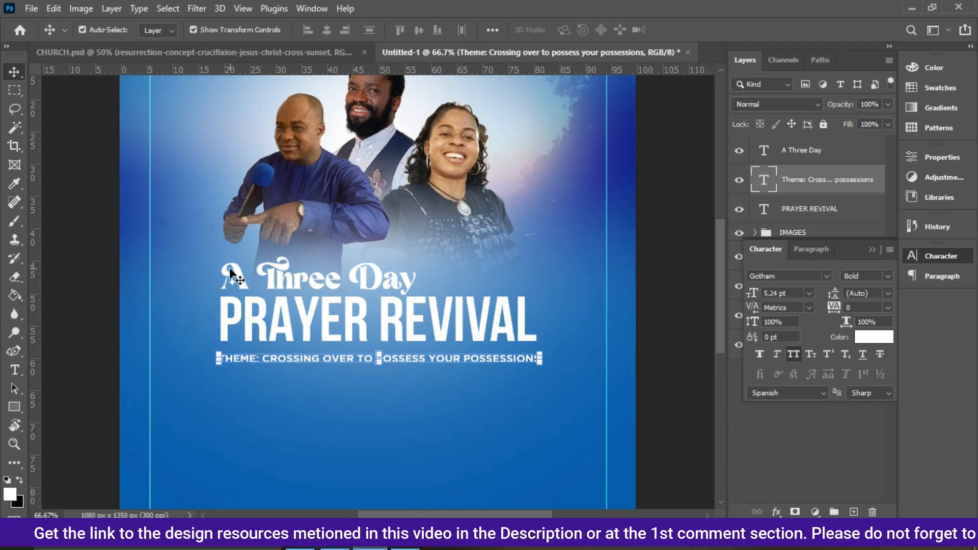
Draw an unfilled rectangle with a 1 px black stroke around the theme line, about 690 × 52 px.
{"action": "key", "text": "u"}
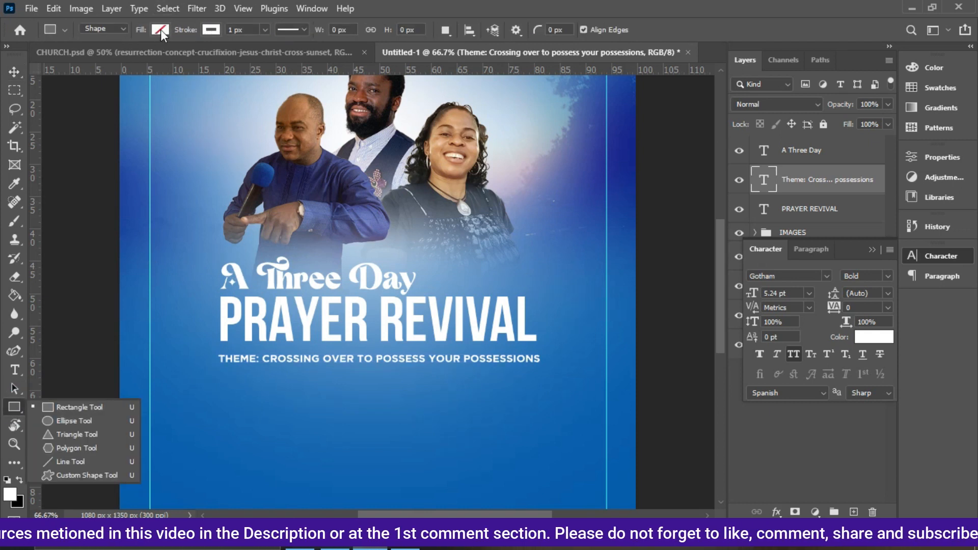
{"action": "left_click", "coordinate": [161, 30]}
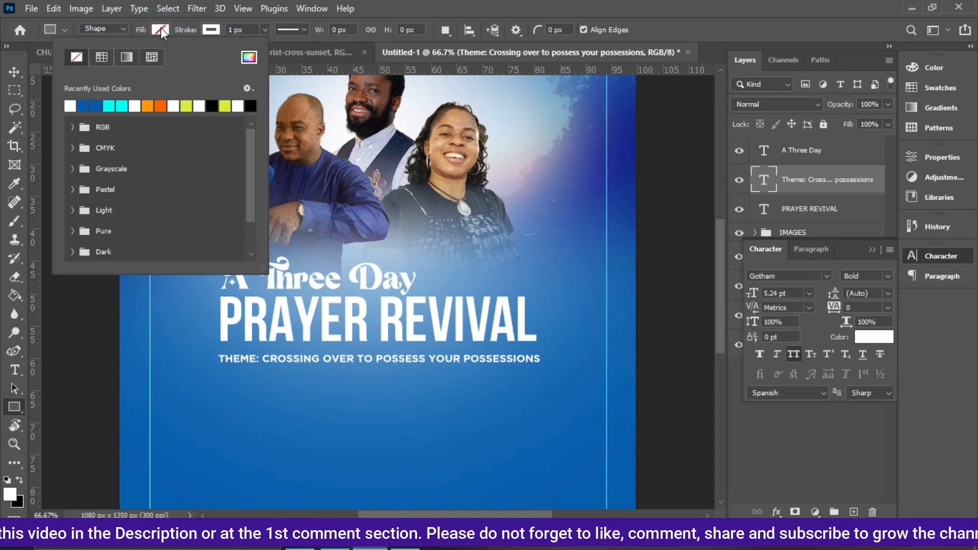
{"action": "left_click", "coordinate": [160, 29]}
{"action": "left_click", "coordinate": [154, 32]}
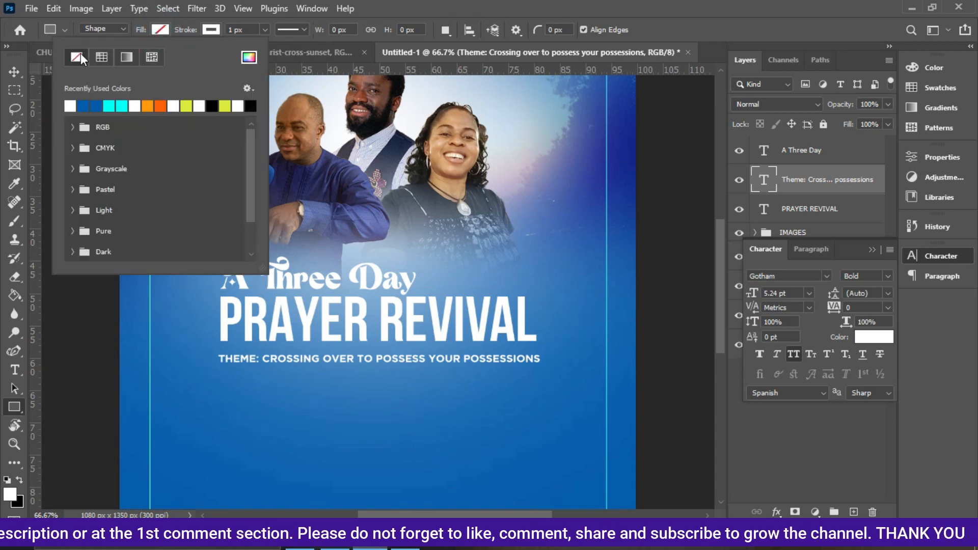
{"action": "left_click", "coordinate": [160, 29]}
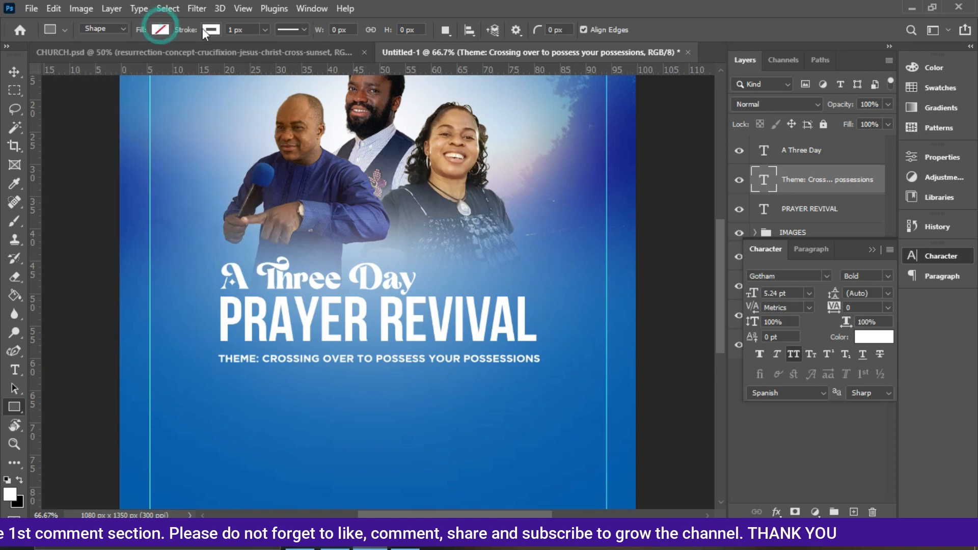
{"action": "left_click", "coordinate": [216, 29]}
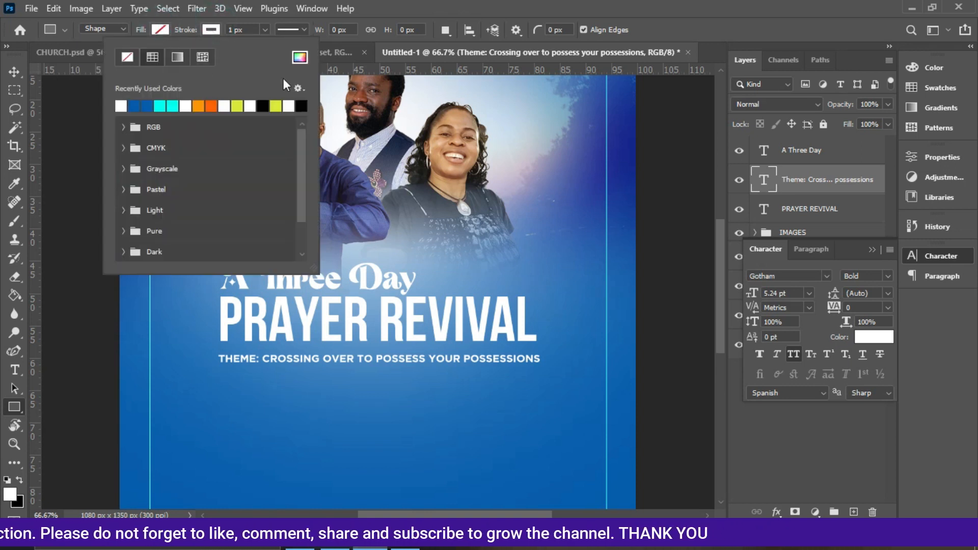
{"action": "left_click", "coordinate": [263, 106]}
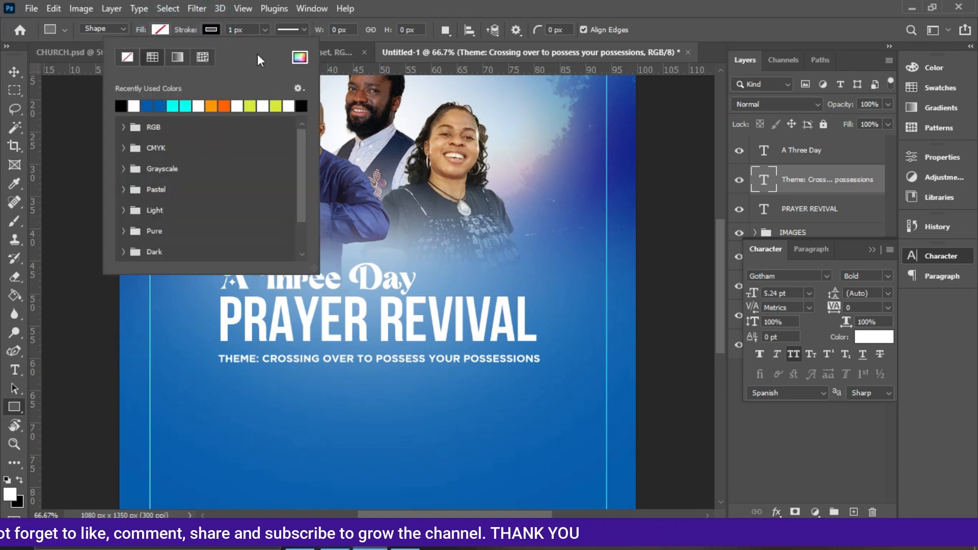
{"action": "left_click", "coordinate": [261, 29]}
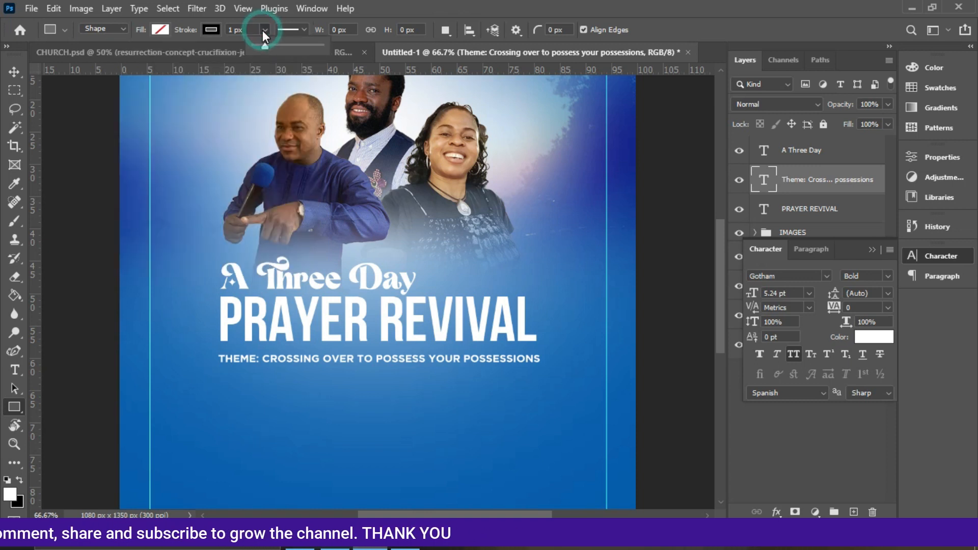
{"action": "left_click", "coordinate": [261, 30]}
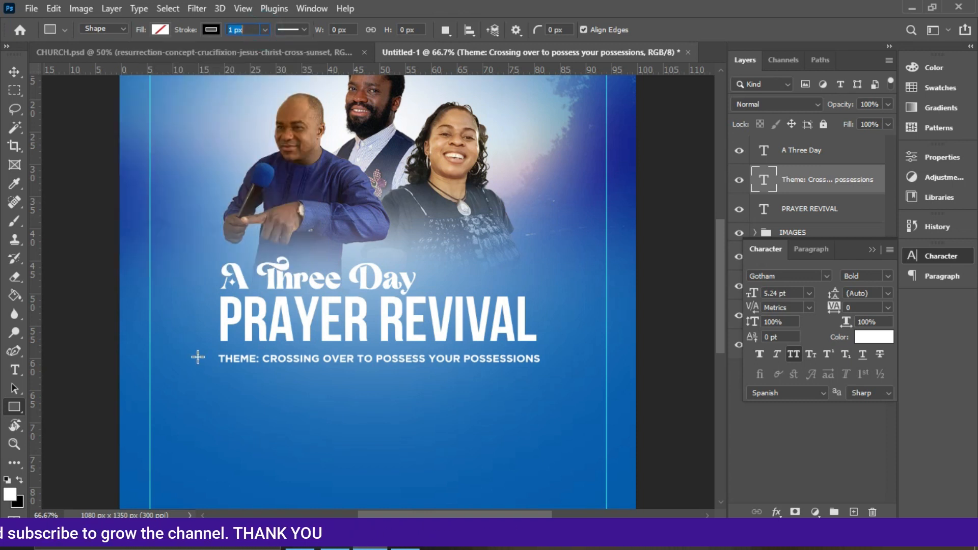
{"action": "left_click_drag", "start_coordinate": [220, 344], "coordinate": [549, 367]}
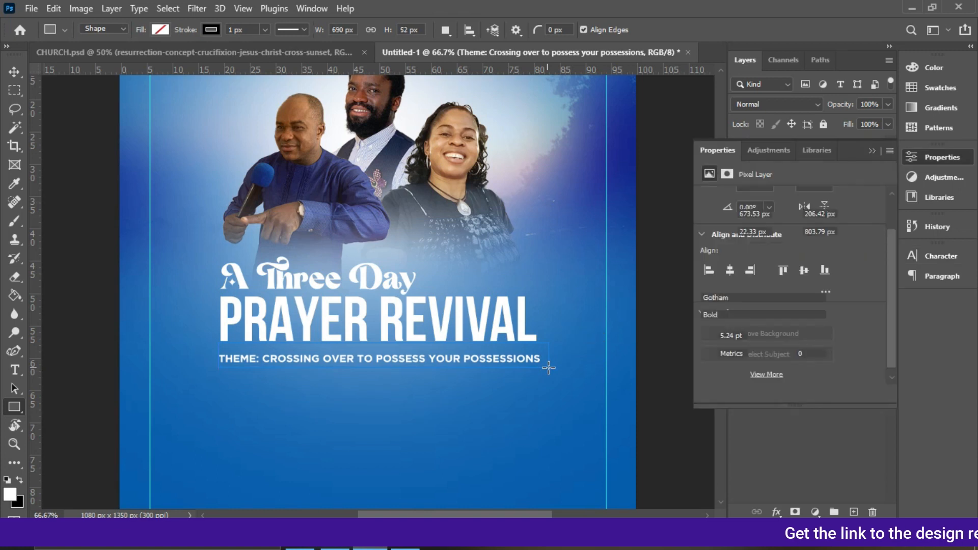
{"action": "left_click", "coordinate": [872, 151]}
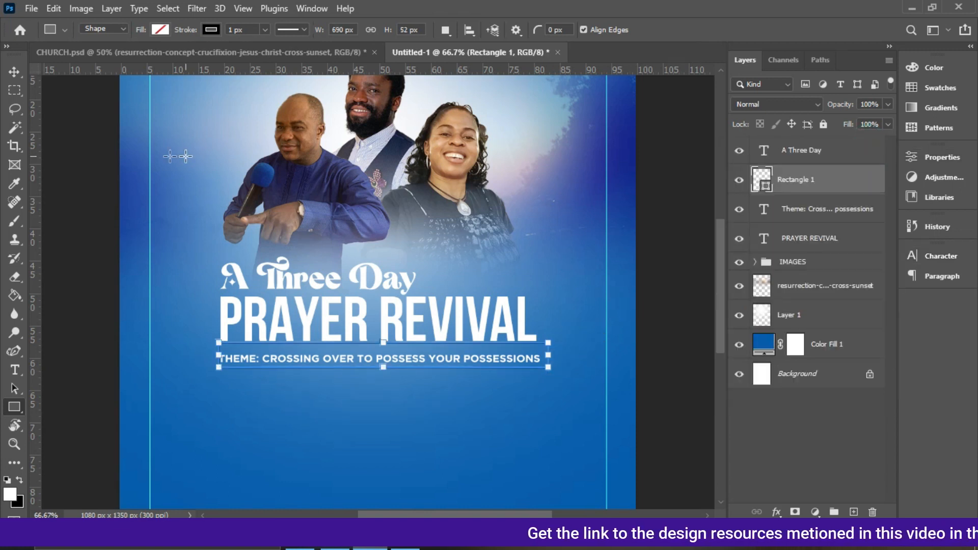
Move the rectangle layer beneath the theme text layer and center-align the two horizontally and vertically.
{"action": "left_click", "coordinate": [15, 71]}
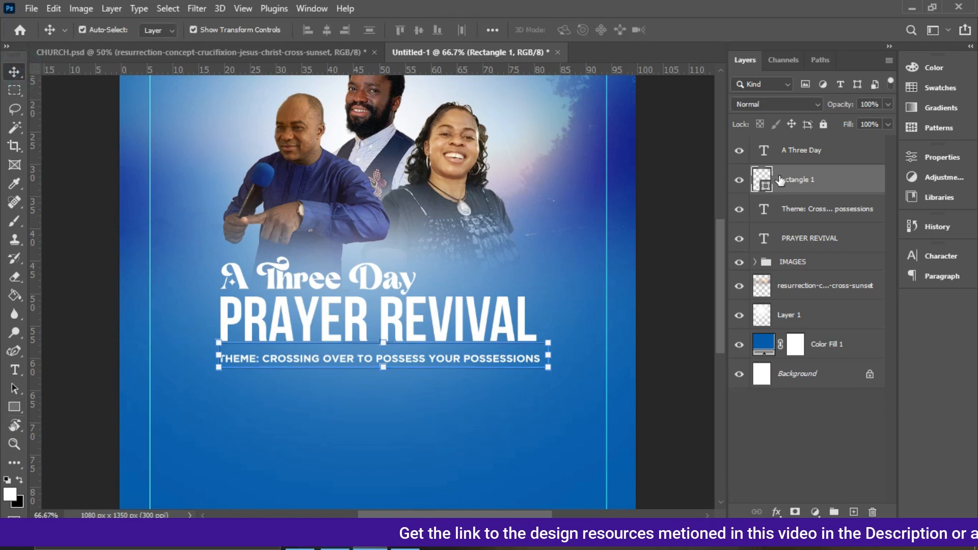
{"action": "left_click_drag", "start_coordinate": [812, 192], "coordinate": [812, 212]}
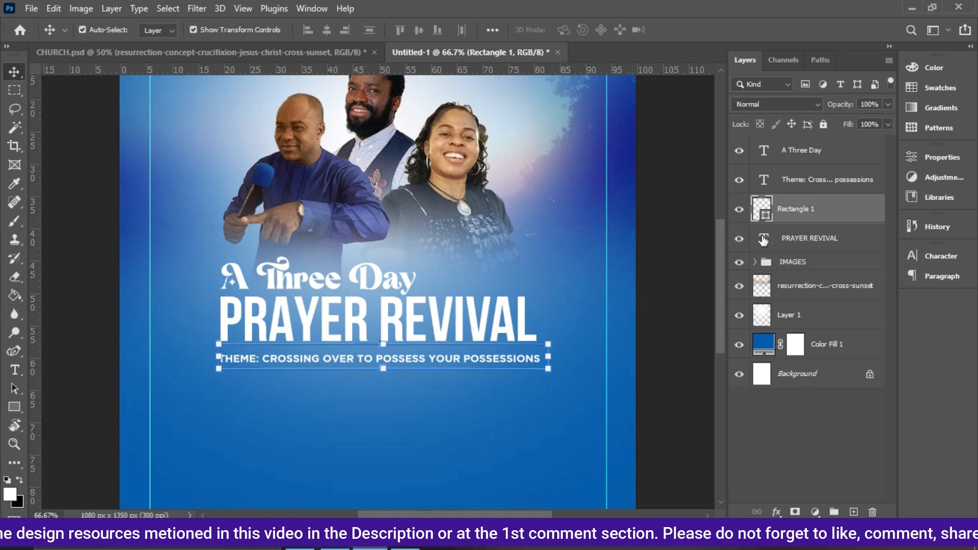
{"action": "left_click", "coordinate": [823, 182], "text": "ctrl"}
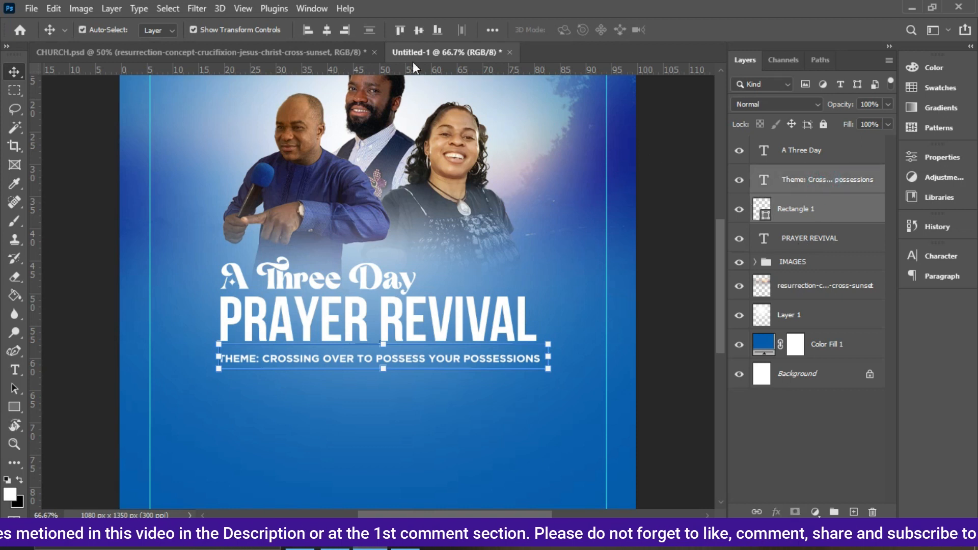
{"action": "left_click", "coordinate": [326, 31]}
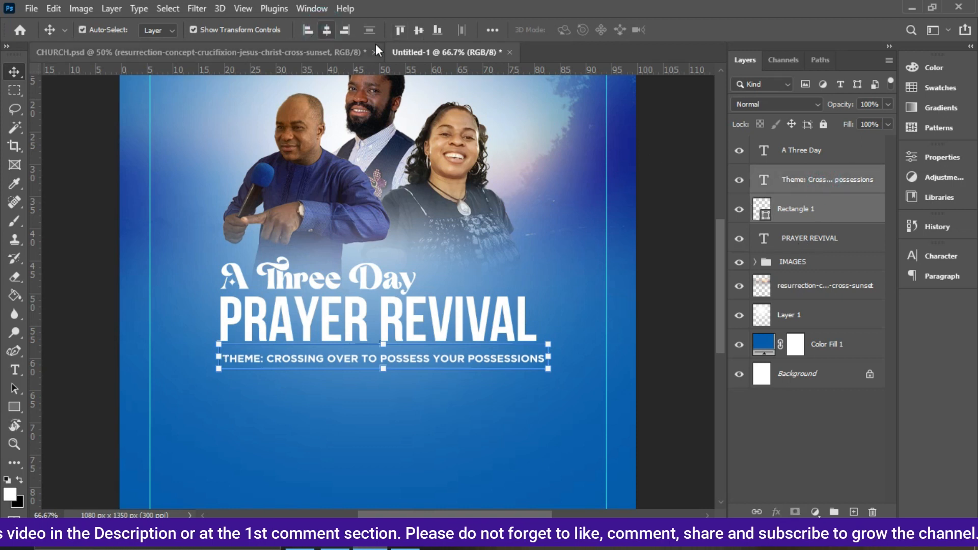
{"action": "left_click", "coordinate": [417, 29]}
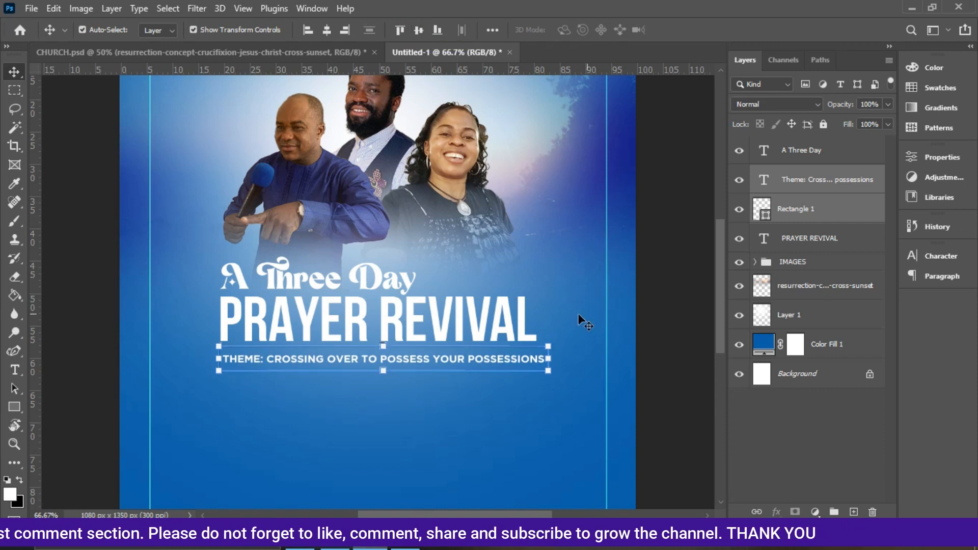
Stretch PRAYER REVIVAL slightly wider so its right edge lines up with the box.
{"action": "left_click", "coordinate": [521, 322]}
{"action": "left_click_drag", "start_coordinate": [536, 316], "coordinate": [548, 317]}
{"action": "key", "text": "Return"}
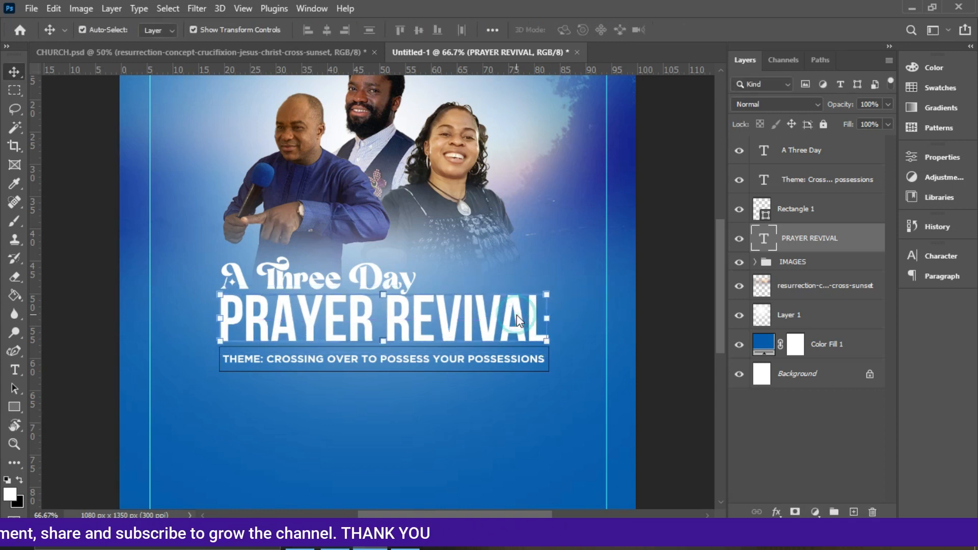
Set the theme line's text colour to black and its tracking to -50.
{"action": "left_click", "coordinate": [517, 362]}
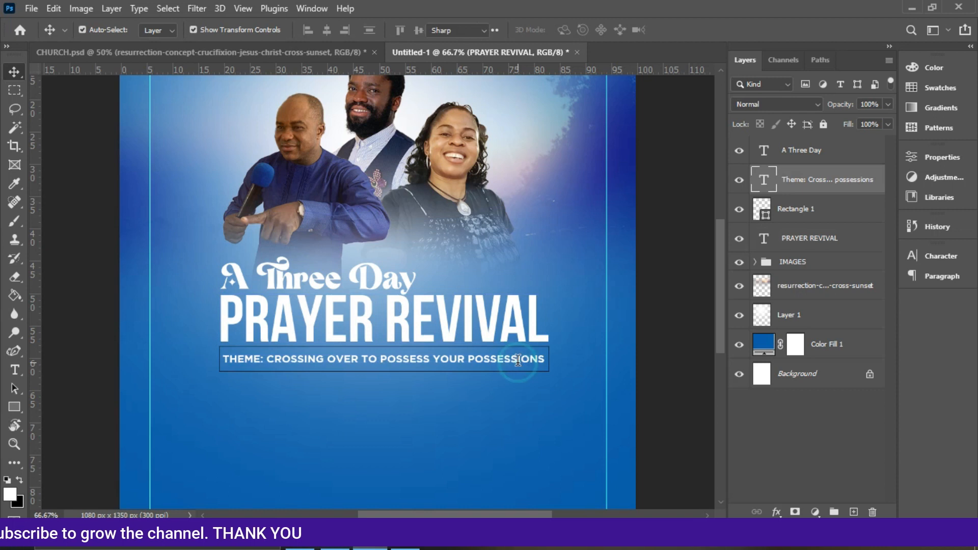
{"action": "double_click", "coordinate": [518, 362]}
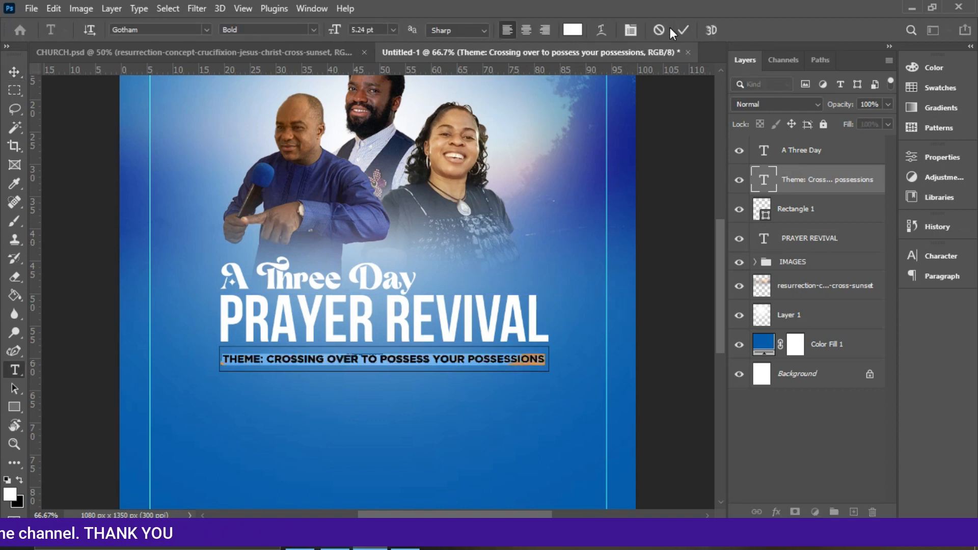
{"action": "left_click", "coordinate": [683, 30]}
{"action": "key", "text": "v"}
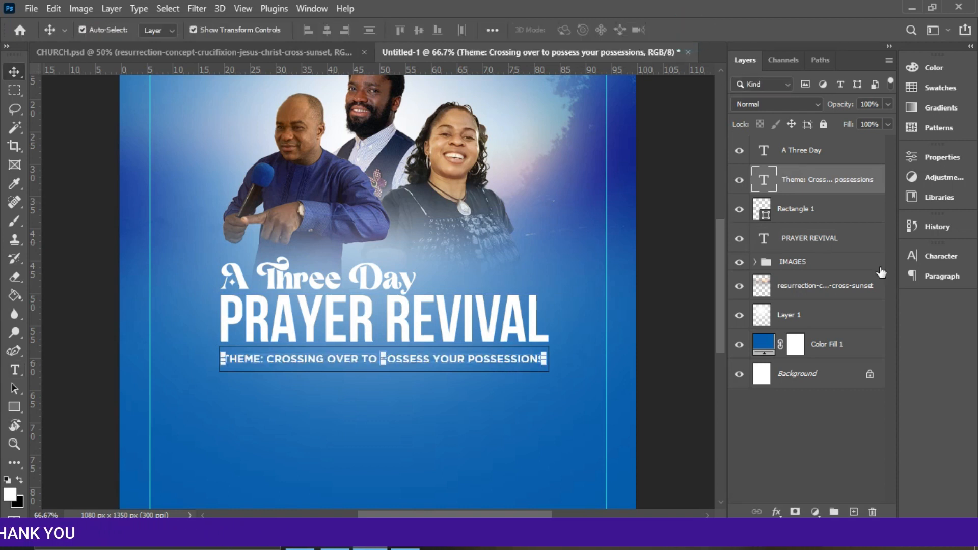
{"action": "left_click", "coordinate": [938, 271]}
{"action": "left_click", "coordinate": [938, 259]}
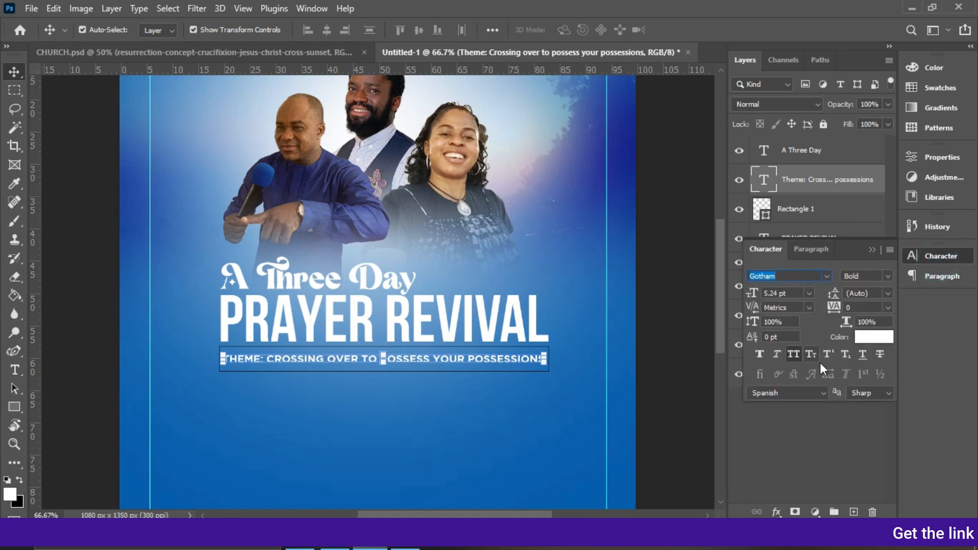
{"action": "left_click", "coordinate": [865, 341]}
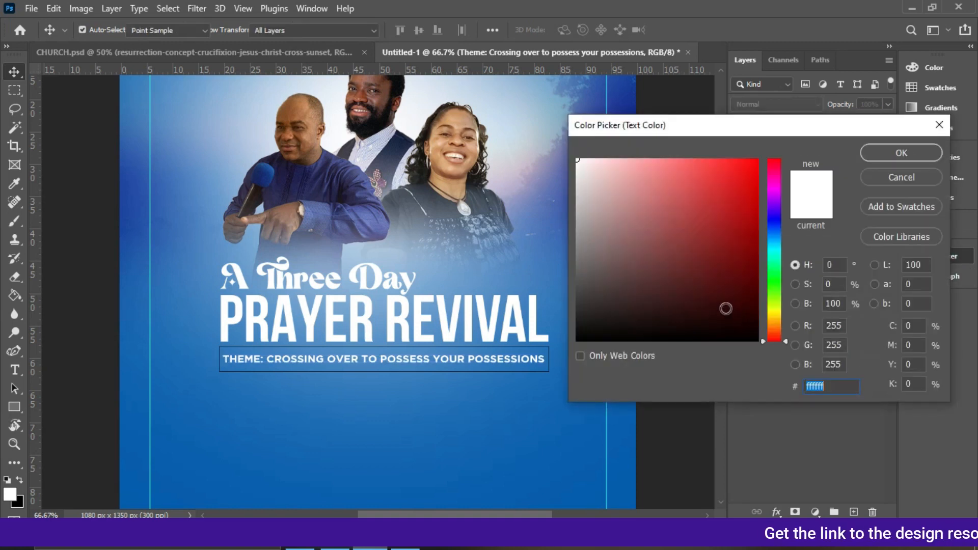
{"action": "left_click_drag", "start_coordinate": [743, 304], "coordinate": [756, 339]}
{"action": "left_click", "coordinate": [897, 153]}
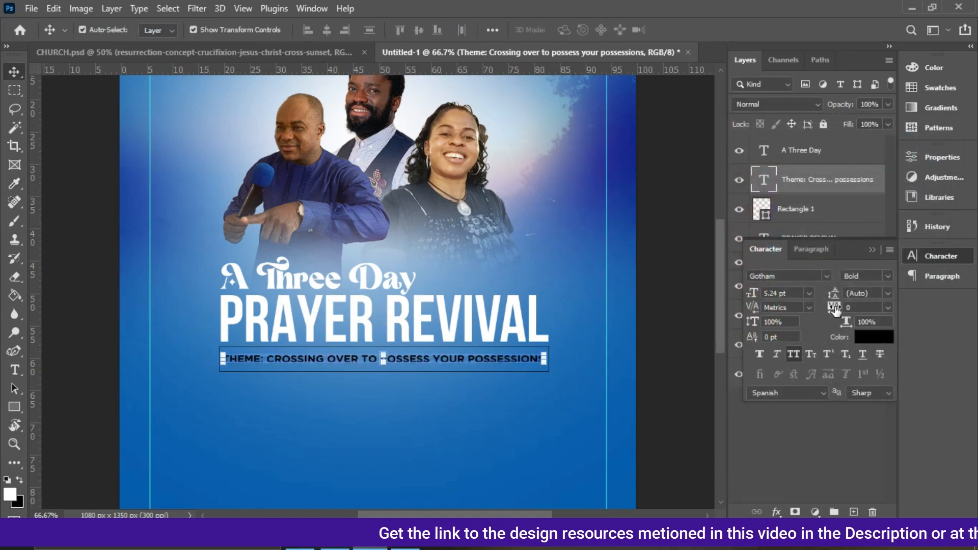
{"action": "left_click", "coordinate": [888, 308]}
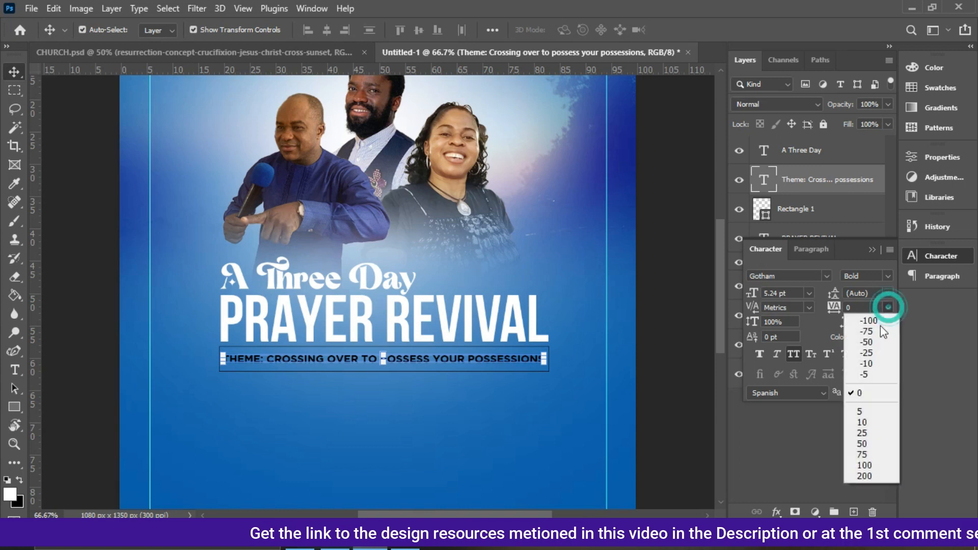
{"action": "left_click", "coordinate": [868, 338]}
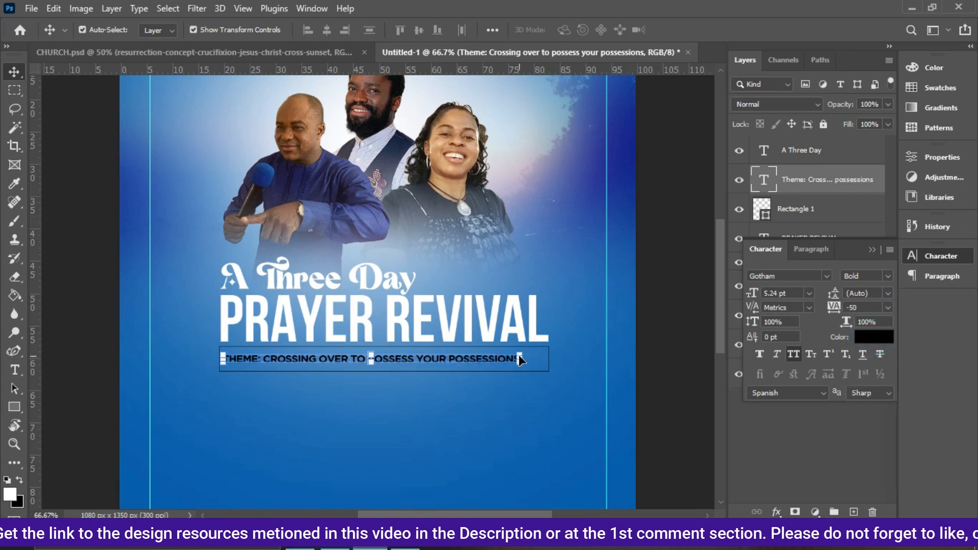
Stretch the theme line horizontally to about 108% so it fills the rectangle box.
{"action": "left_click_drag", "start_coordinate": [521, 357], "coordinate": [546, 355]}
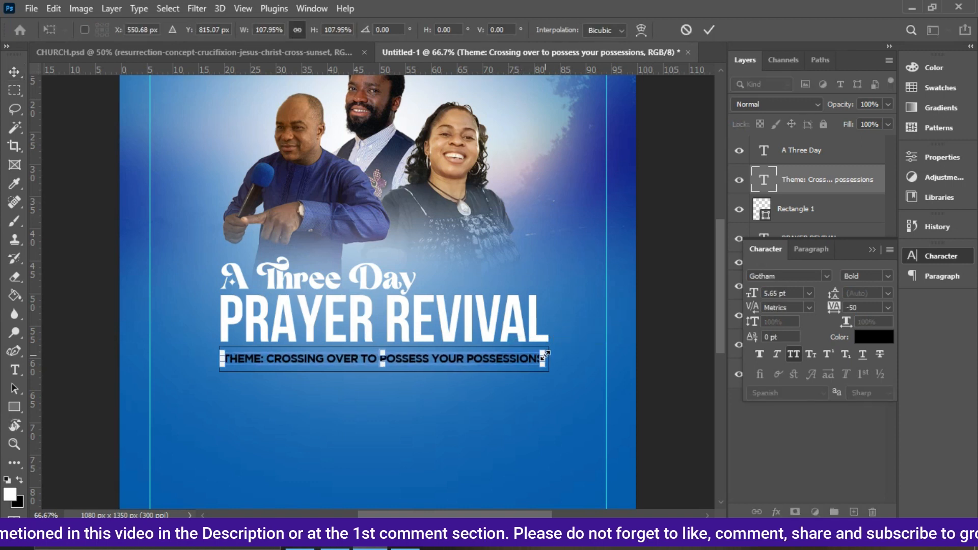
{"action": "key", "text": "Return"}
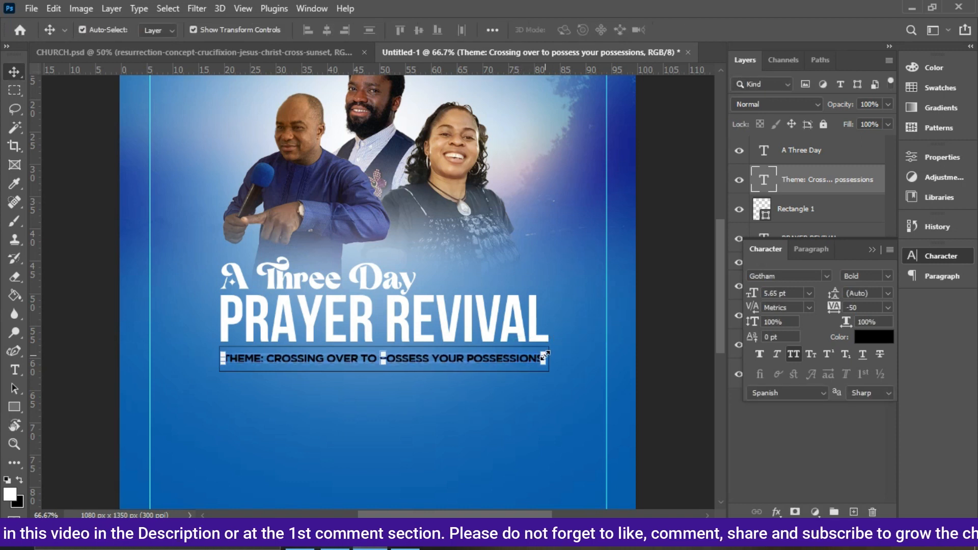
Select A Three Day and inspect the title text colour used in the reference CHURCH.psd design.
{"action": "left_click", "coordinate": [305, 280]}
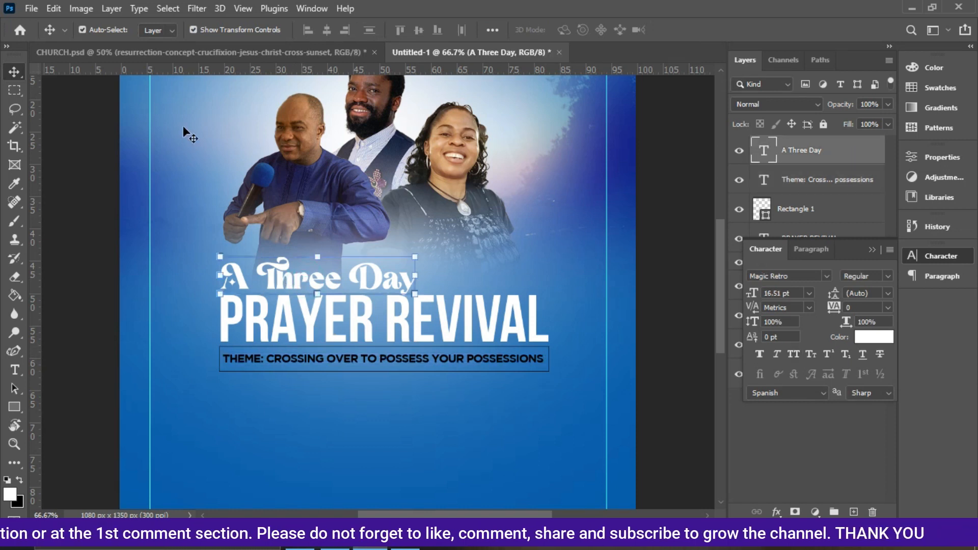
{"action": "left_click_drag", "start_coordinate": [249, 67], "coordinate": [321, 273]}
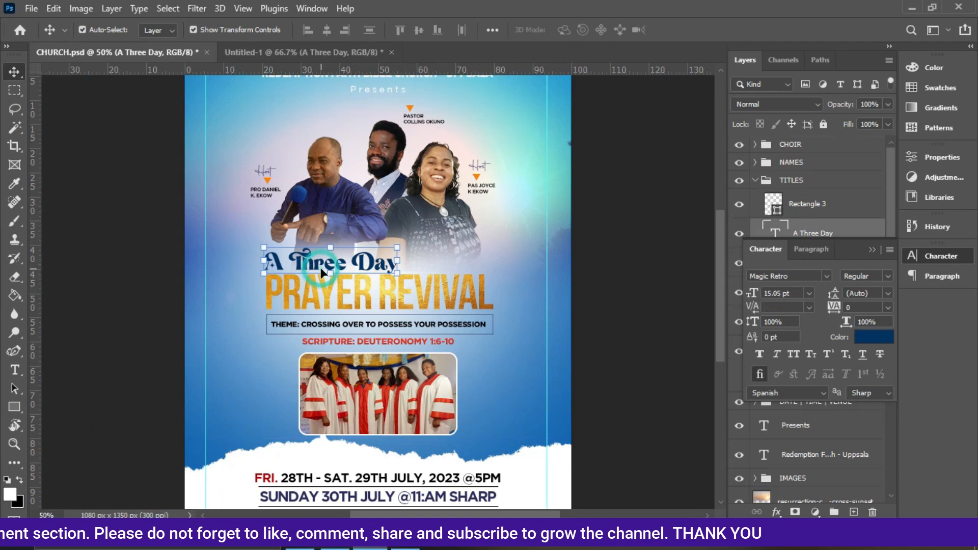
{"action": "left_click", "coordinate": [866, 337]}
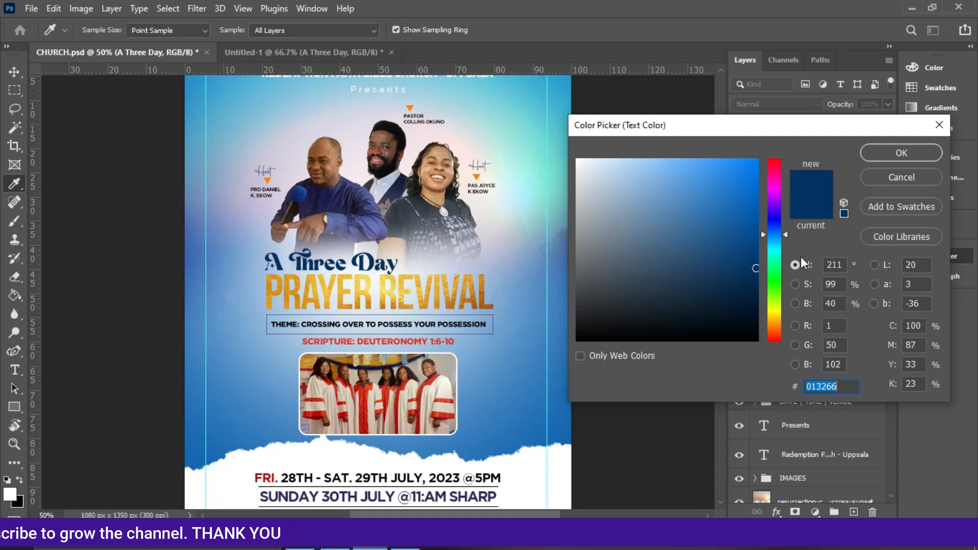
{"action": "left_click", "coordinate": [899, 152]}
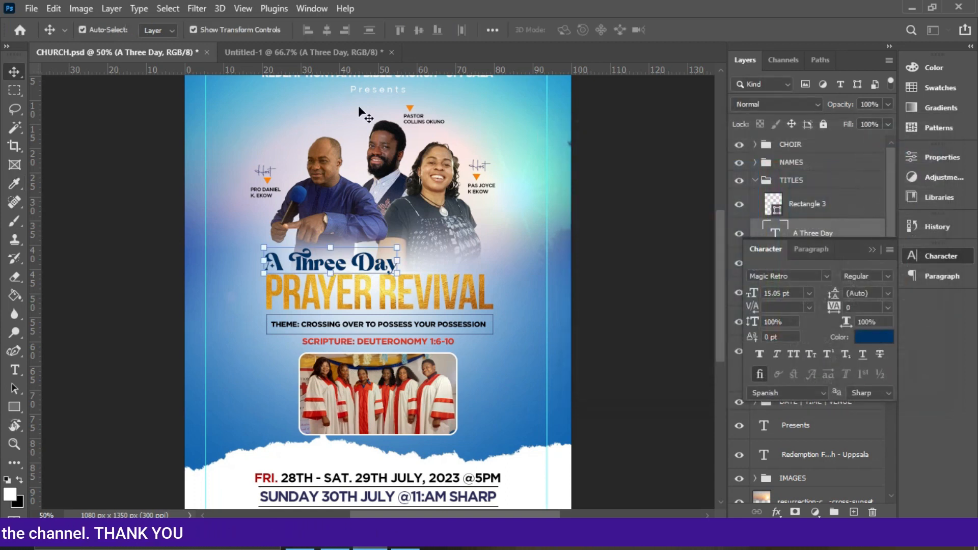
{"action": "left_click", "coordinate": [312, 53]}
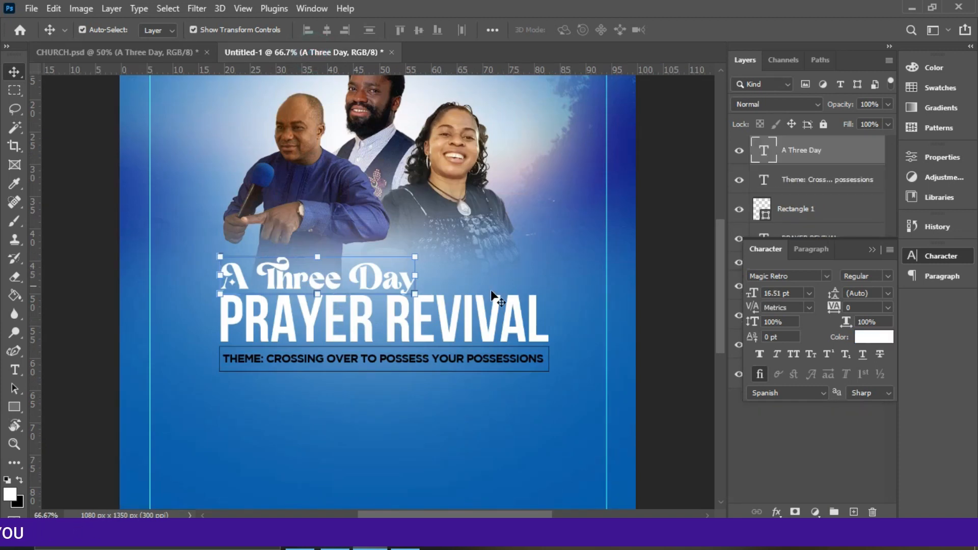
Sample a dark navy from the minister photo as the text colour of A Three Day.
{"action": "left_click", "coordinate": [871, 338]}
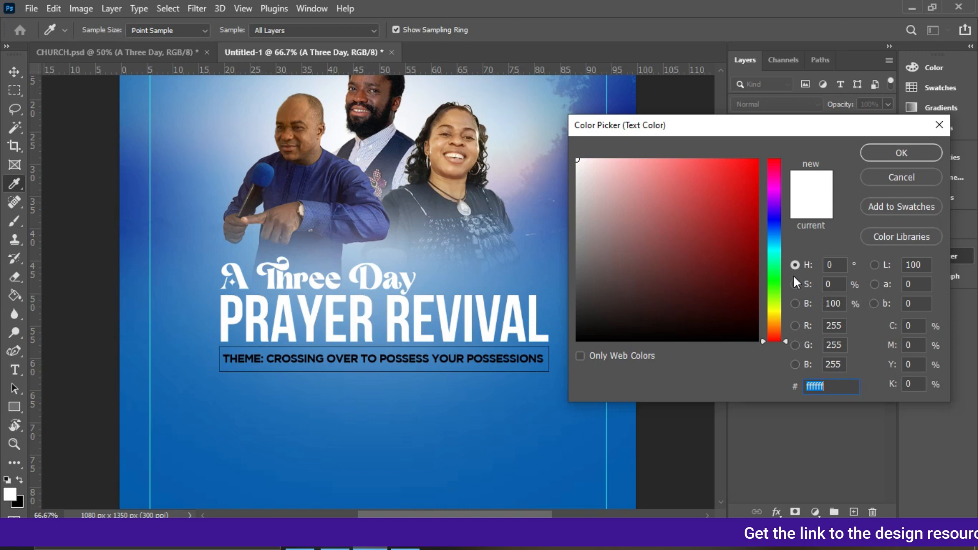
{"action": "left_click", "coordinate": [348, 164]}
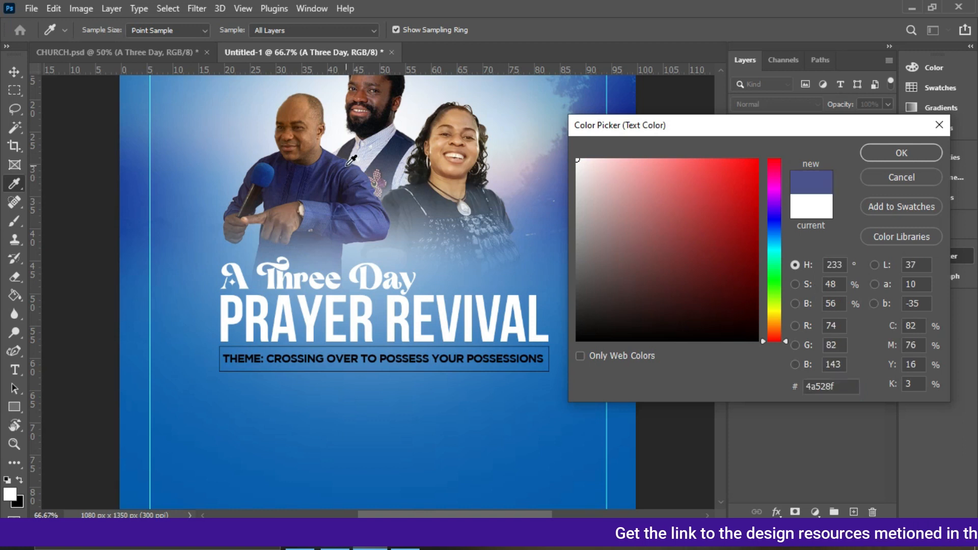
{"action": "left_click", "coordinate": [359, 191]}
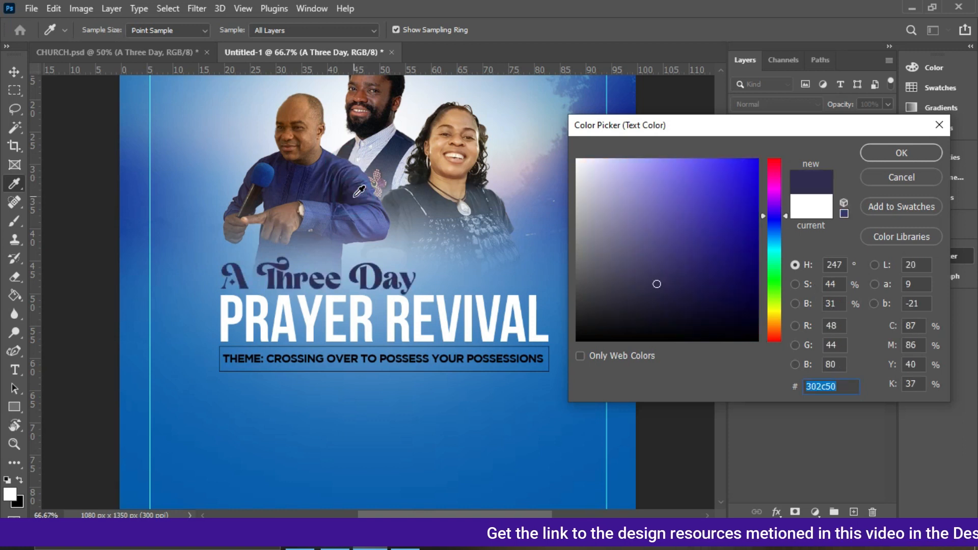
{"action": "left_click", "coordinate": [891, 150]}
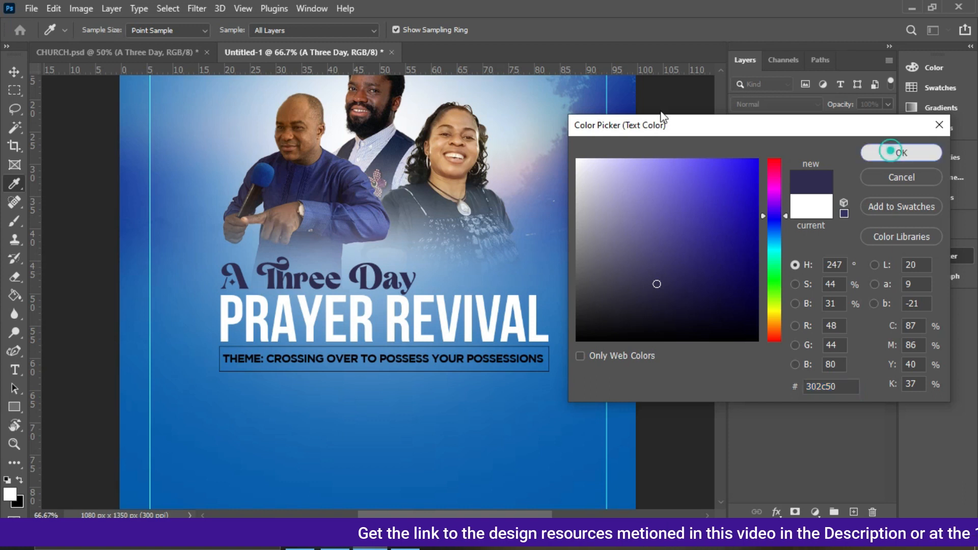
Set A Three Day's text colour to #013266, matching the title colour in the reference design.
{"action": "left_click", "coordinate": [178, 53]}
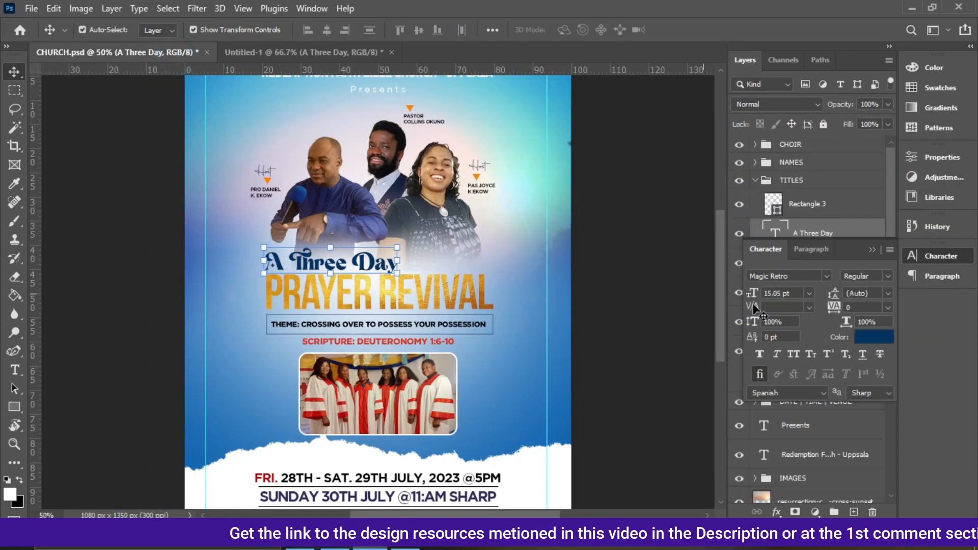
{"action": "left_click", "coordinate": [878, 338]}
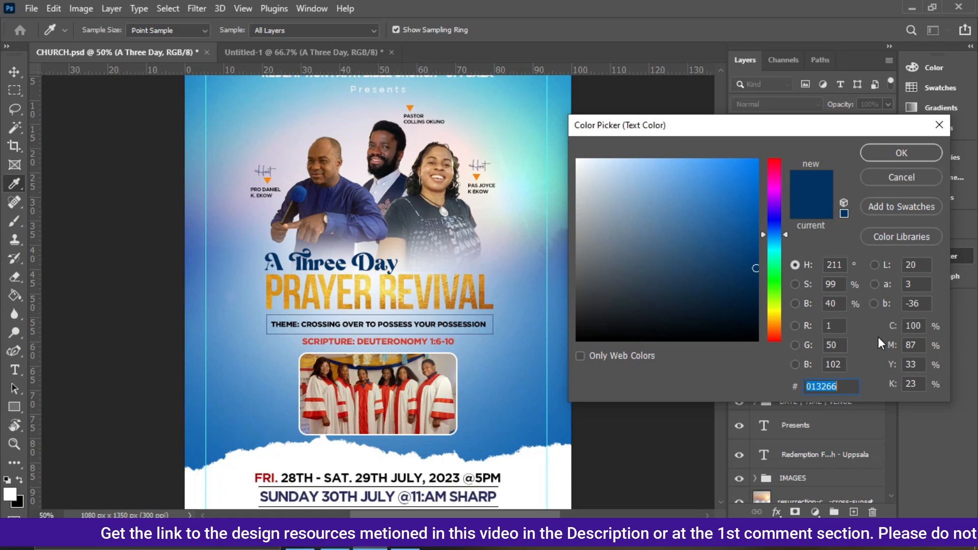
{"action": "left_click", "coordinate": [867, 148]}
{"action": "left_click", "coordinate": [313, 46]}
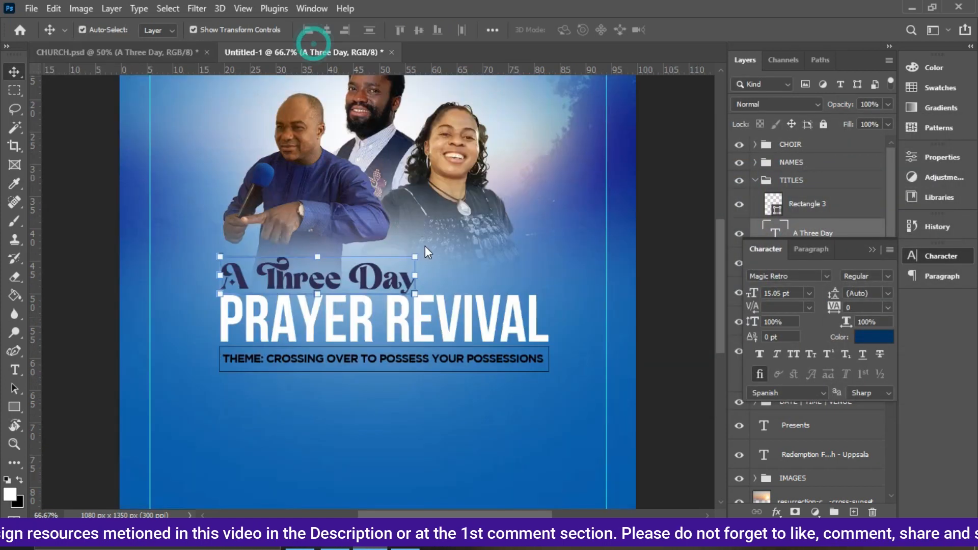
{"action": "left_click", "coordinate": [865, 337]}
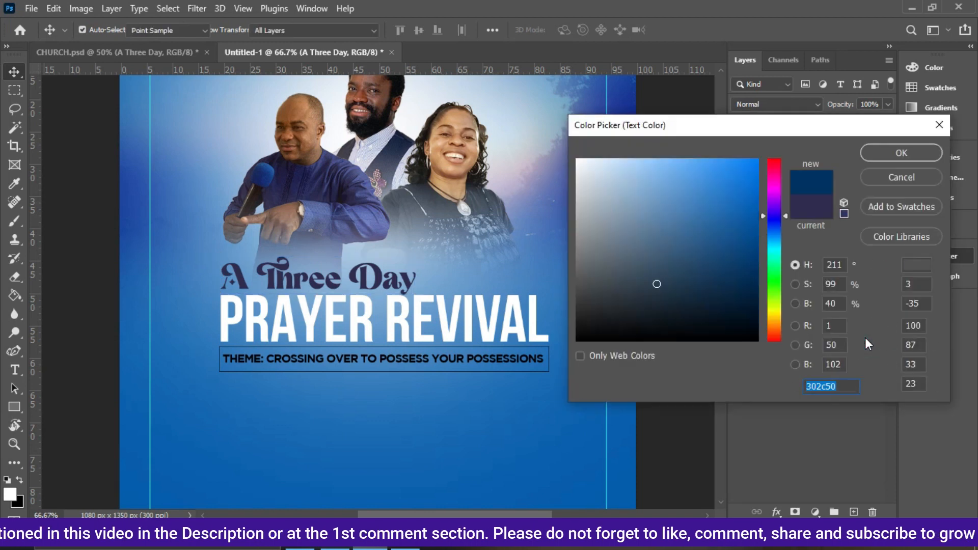
{"action": "left_click", "coordinate": [884, 165]}
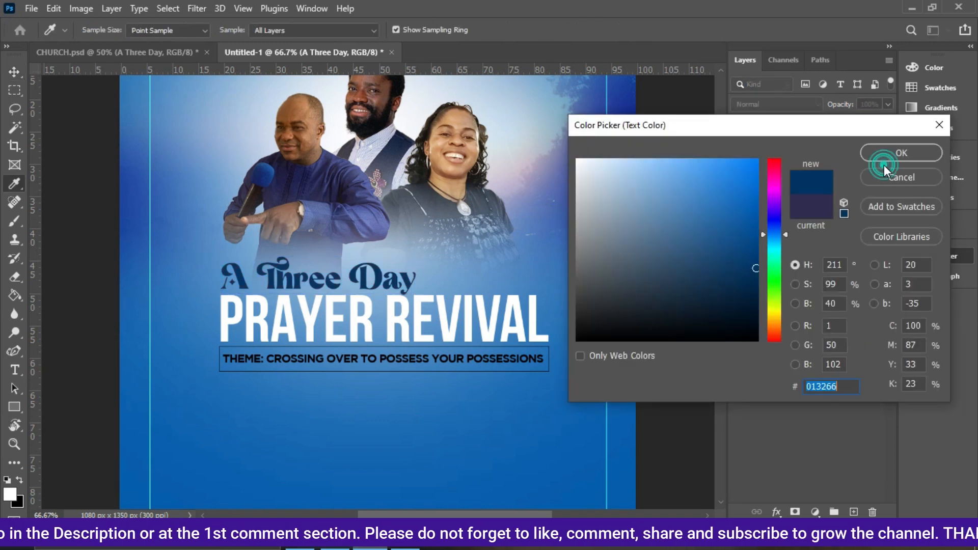
{"action": "left_click", "coordinate": [885, 160]}
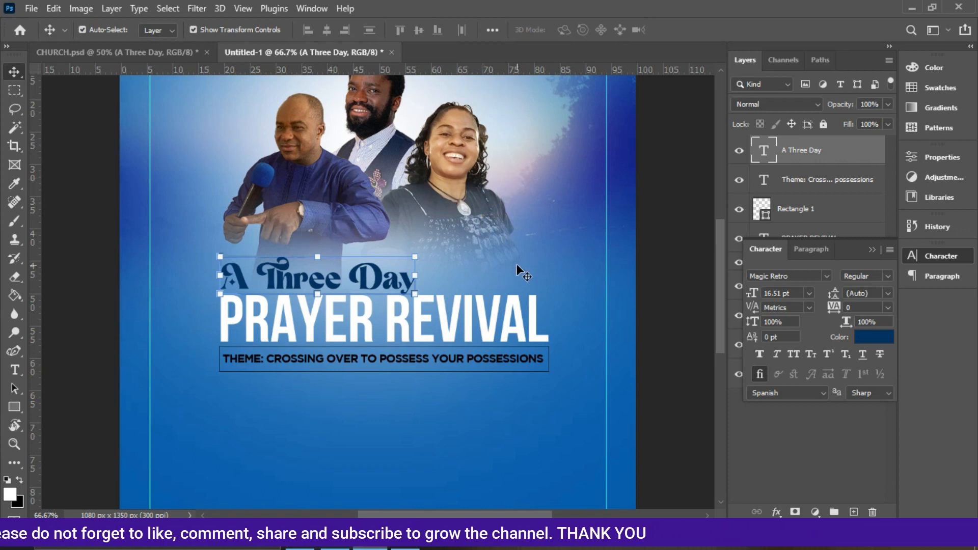
Place the gold texture image from the IMAGES folder into the flyer above PRAYER REVIVAL, scaled to about 14%.
{"action": "left_click", "coordinate": [512, 316]}
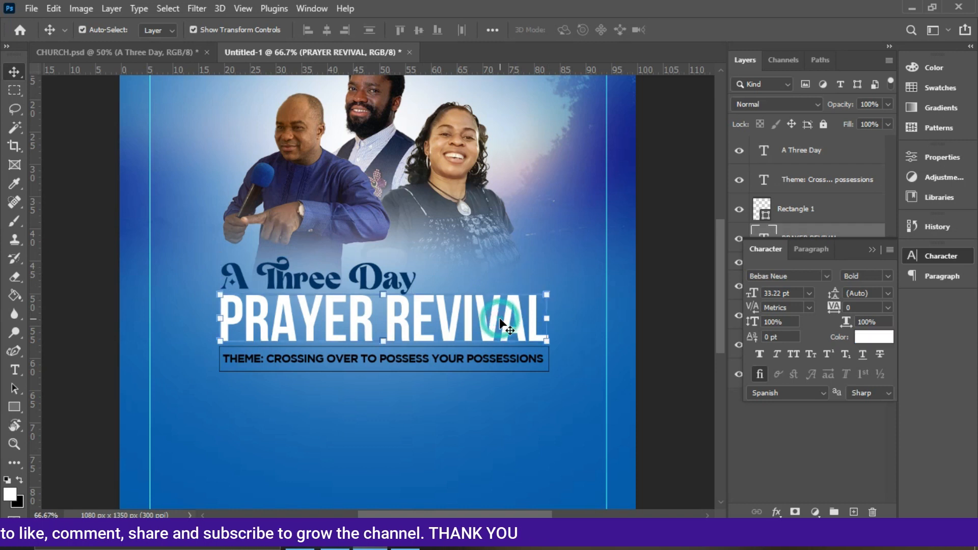
{"action": "left_click", "coordinate": [161, 48]}
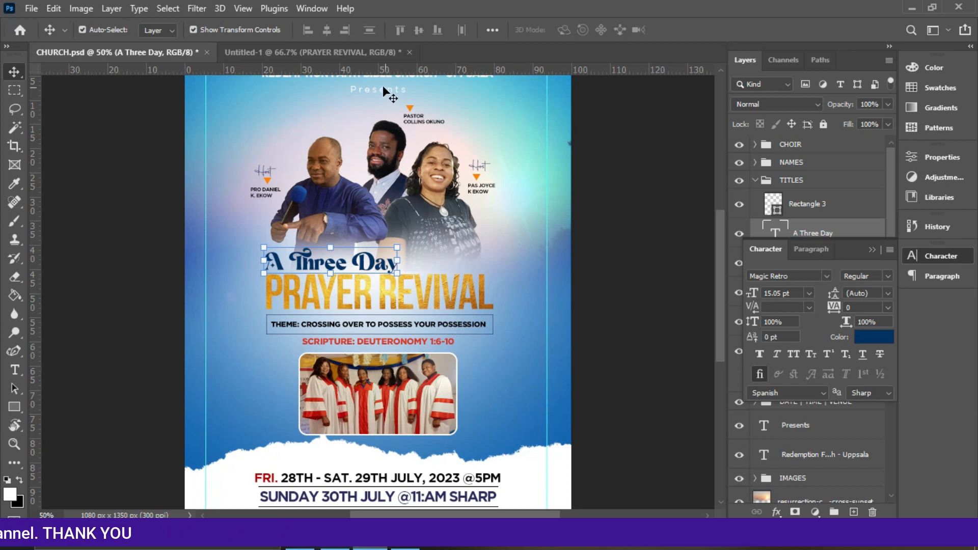
{"action": "left_click", "coordinate": [345, 51]}
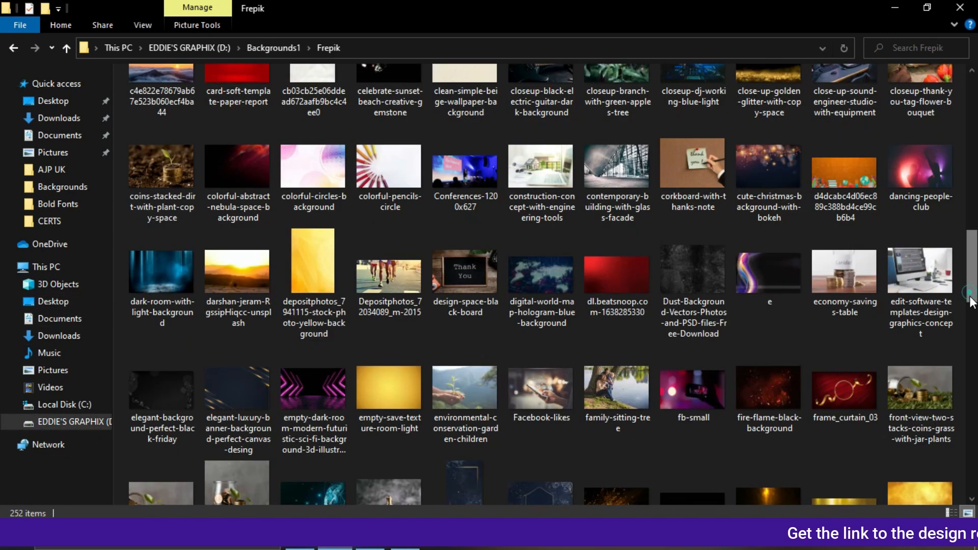
{"action": "scroll", "coordinate": [928, 294], "scroll_direction": "down", "scroll_amount": 2}
{"action": "left_click", "coordinate": [928, 294]}
{"action": "left_click_drag", "start_coordinate": [928, 294], "coordinate": [433, 356]}
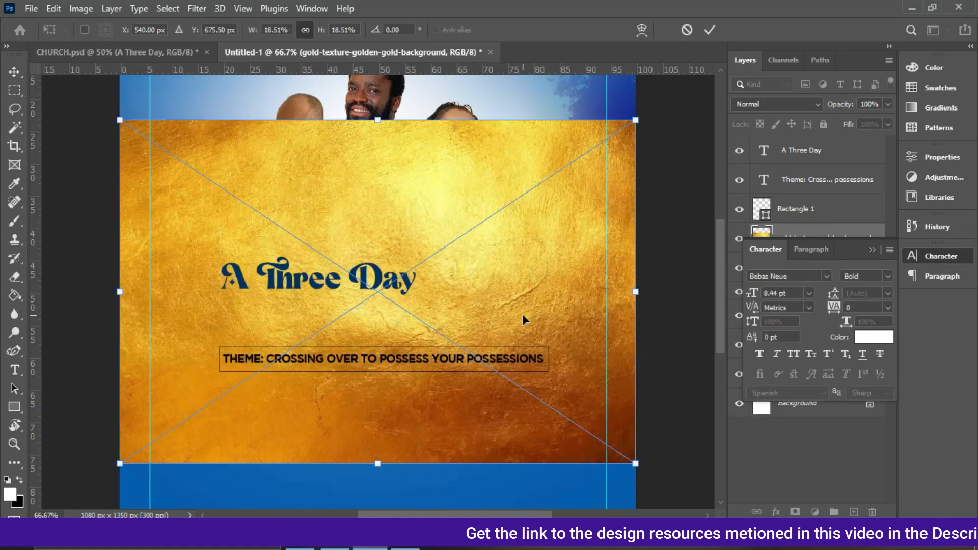
{"action": "left_click", "coordinate": [872, 250]}
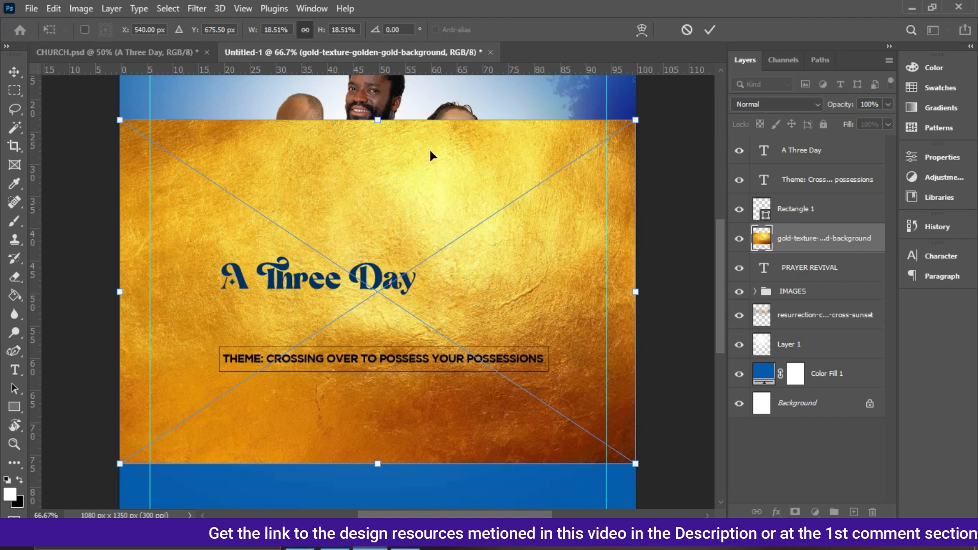
{"action": "left_click_drag", "start_coordinate": [377, 119], "coordinate": [385, 206]}
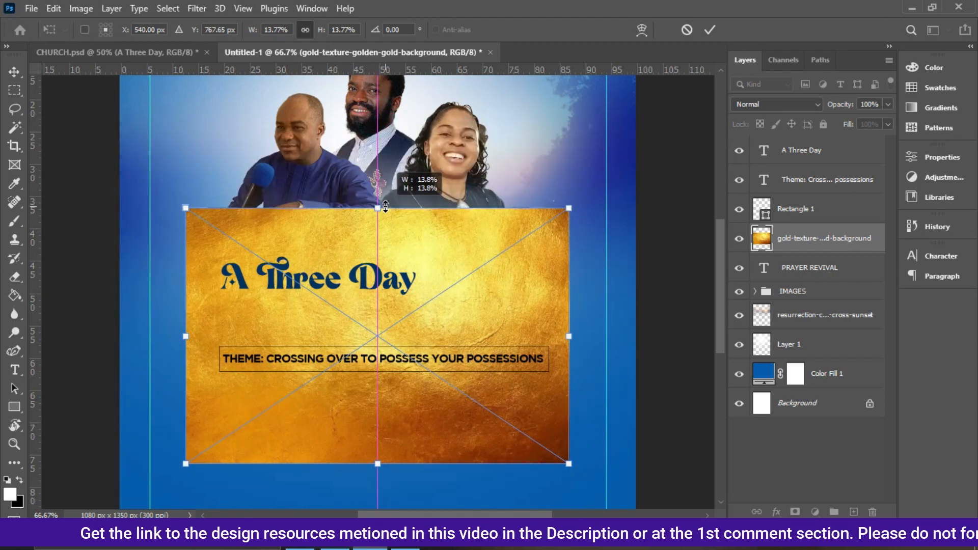
{"action": "double_click", "coordinate": [412, 280]}
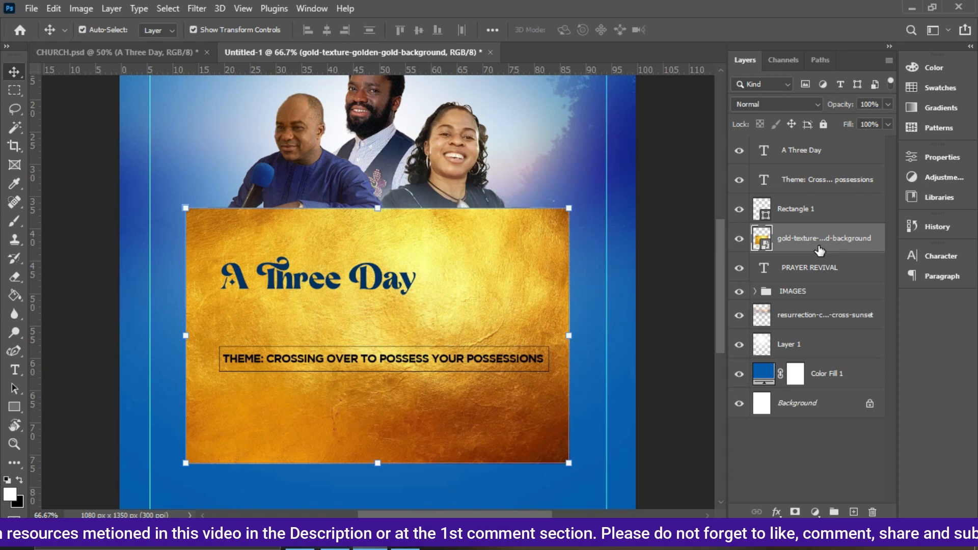
Clip the gold texture layer to the PRAYER REVIVAL text layer.
{"action": "right_click", "coordinate": [818, 247]}
{"action": "left_click", "coordinate": [700, 335]}
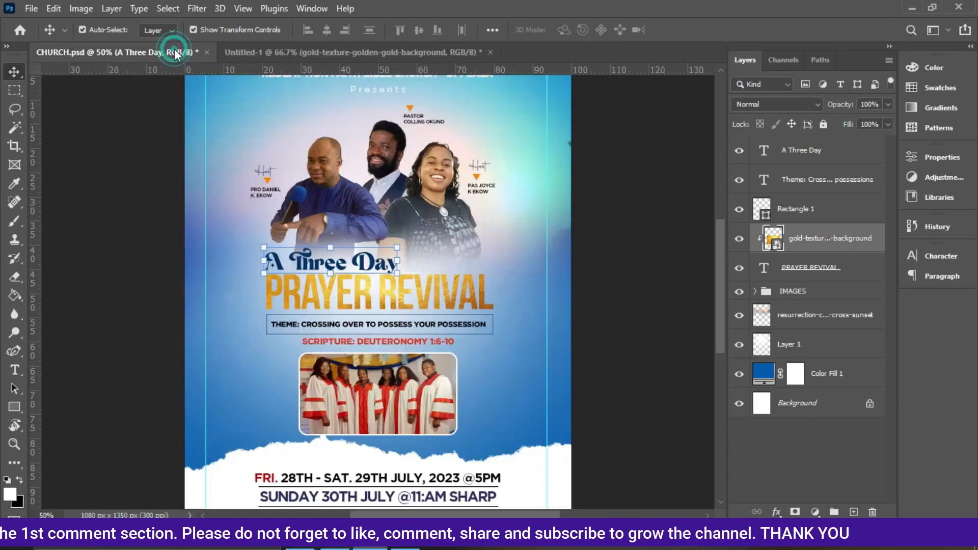
{"action": "left_click", "coordinate": [174, 50]}
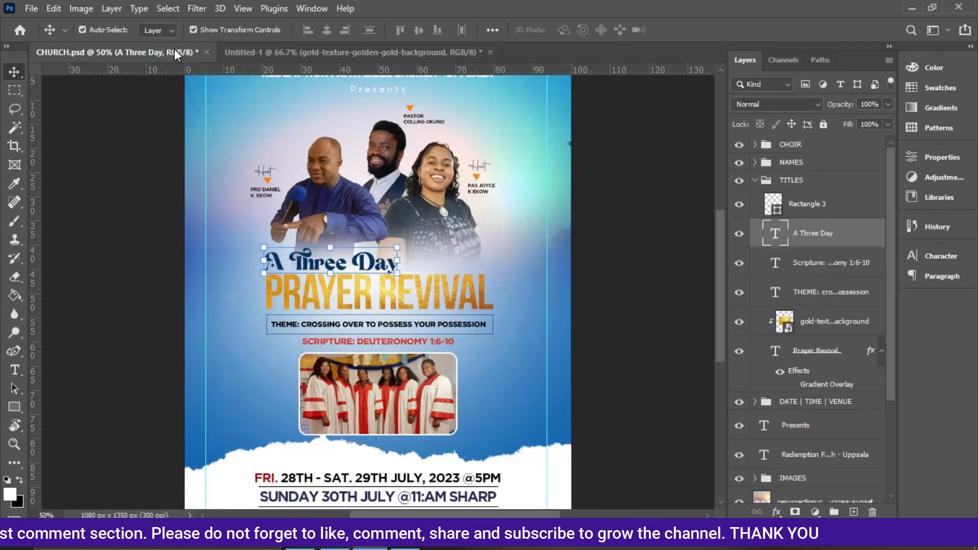
{"action": "left_click", "coordinate": [356, 51]}
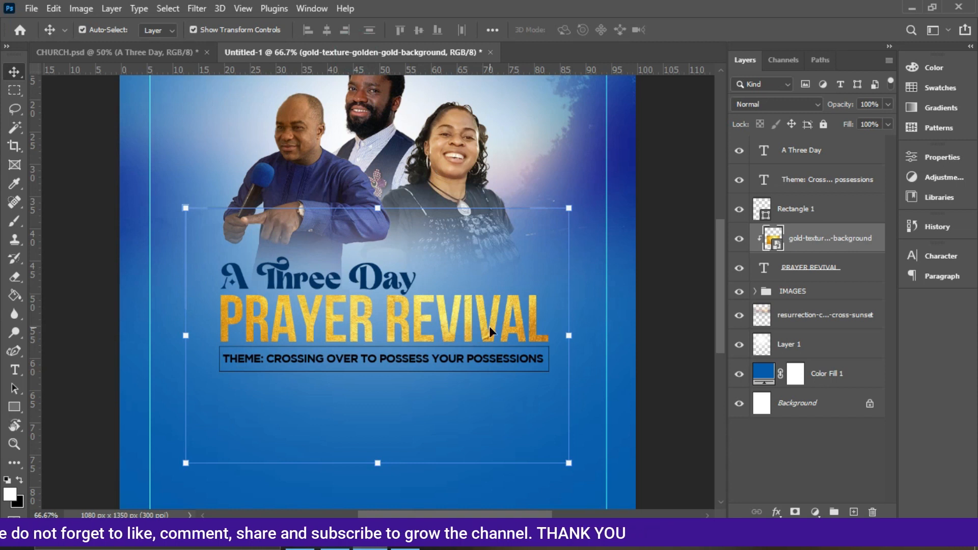
Set PRAYER REVIVAL's tracking to -25 and stretch it wider to reach the box's right edge.
{"action": "left_click", "coordinate": [812, 270]}
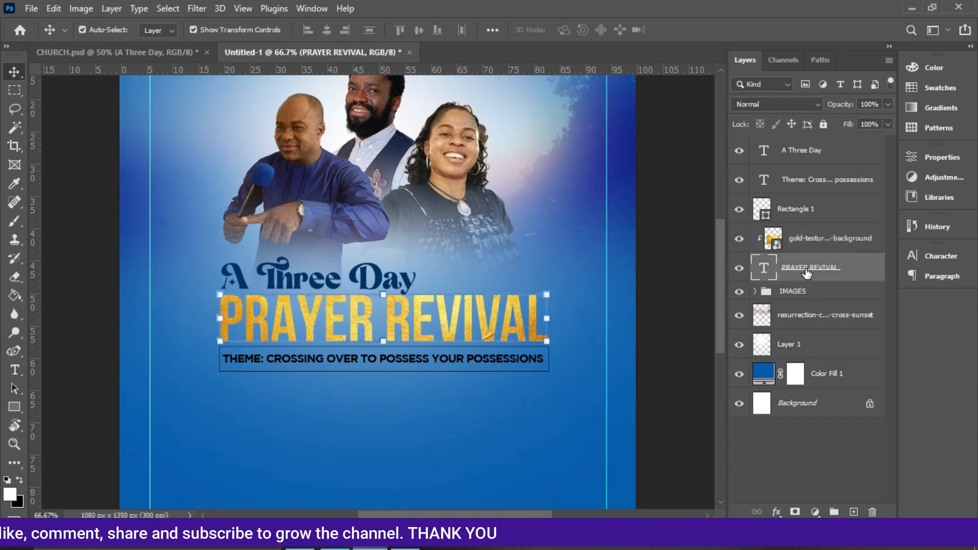
{"action": "left_click", "coordinate": [941, 256]}
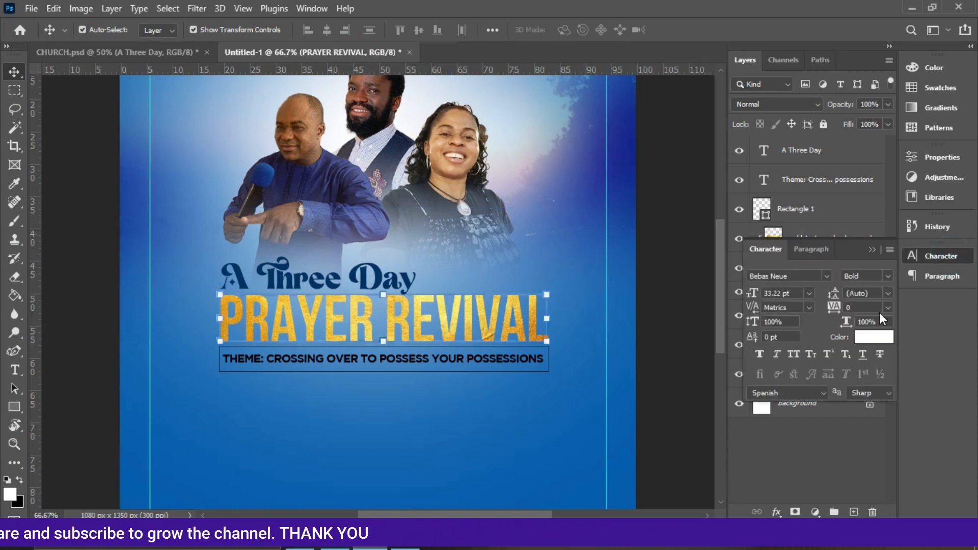
{"action": "left_click", "coordinate": [887, 307]}
{"action": "left_click", "coordinate": [874, 353]}
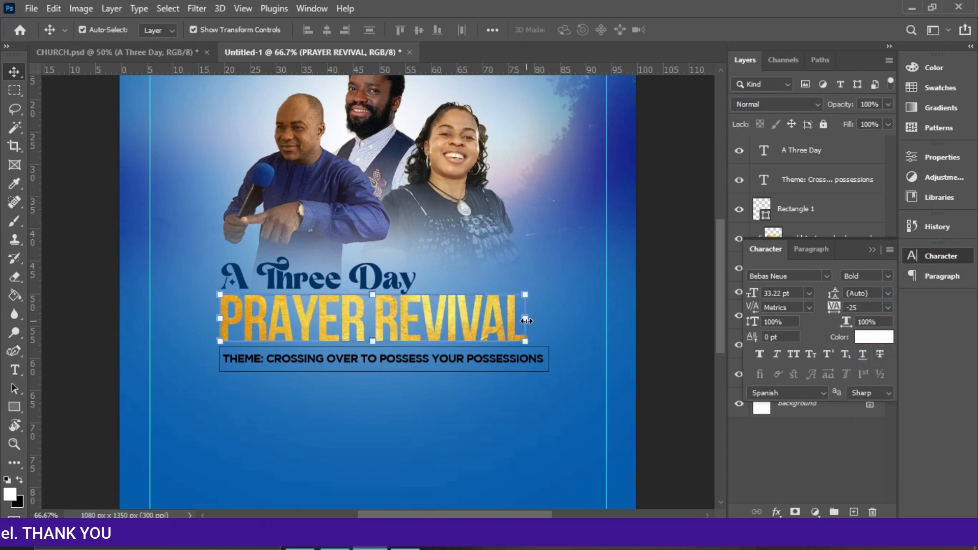
{"action": "left_click_drag", "start_coordinate": [527, 321], "coordinate": [547, 321]}
{"action": "key", "text": "Return"}
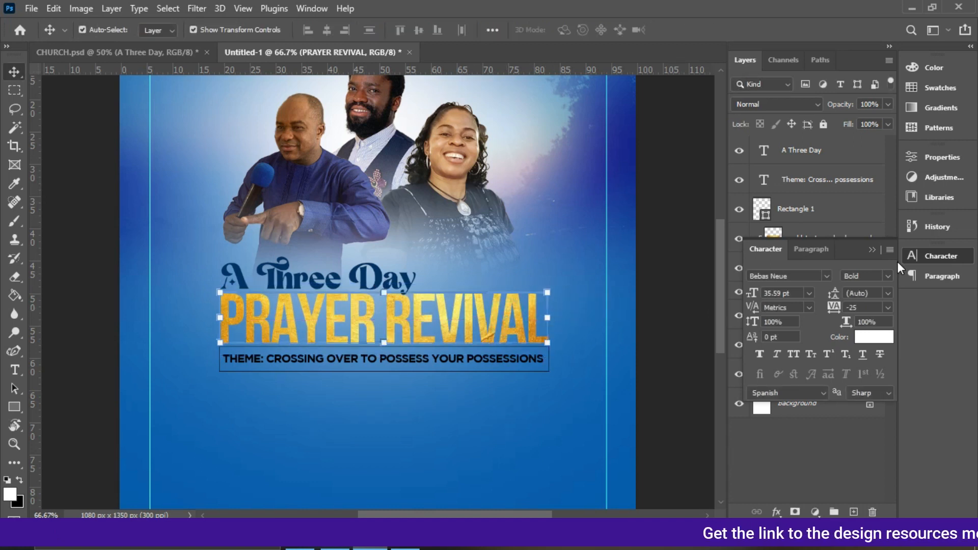
Scale the gold texture down to about 12.5% and shift it to cover PRAYER REVIVAL.
{"action": "left_click", "coordinate": [873, 250]}
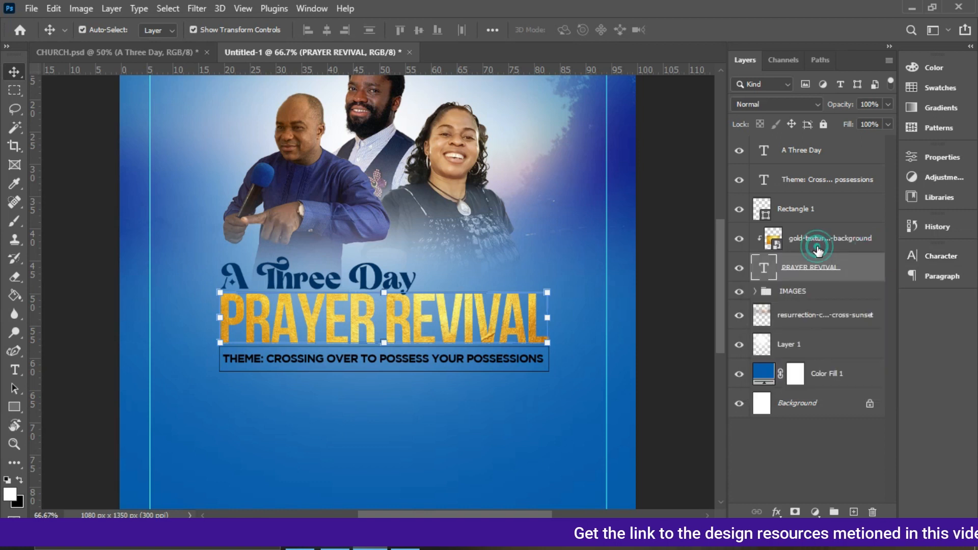
{"action": "left_click", "coordinate": [815, 239]}
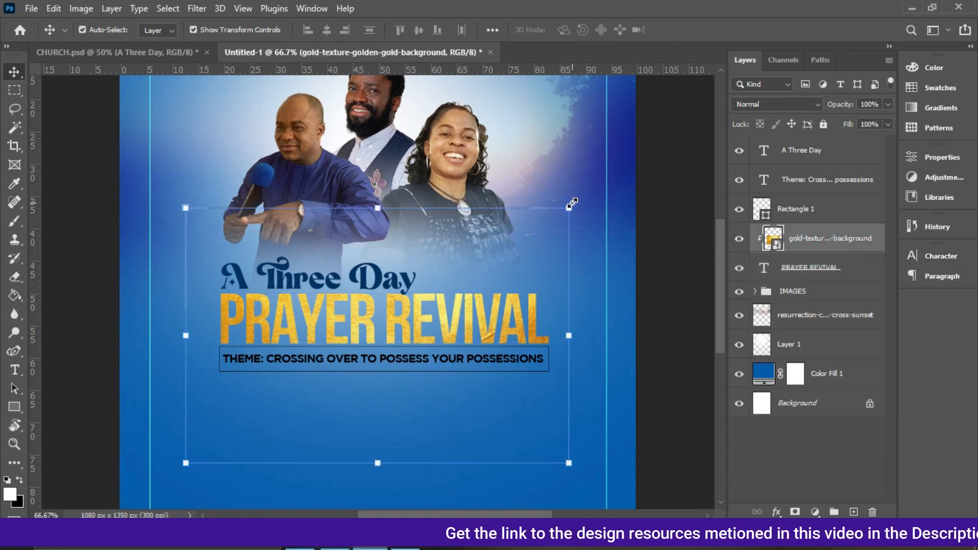
{"action": "left_click_drag", "start_coordinate": [572, 206], "coordinate": [556, 218]}
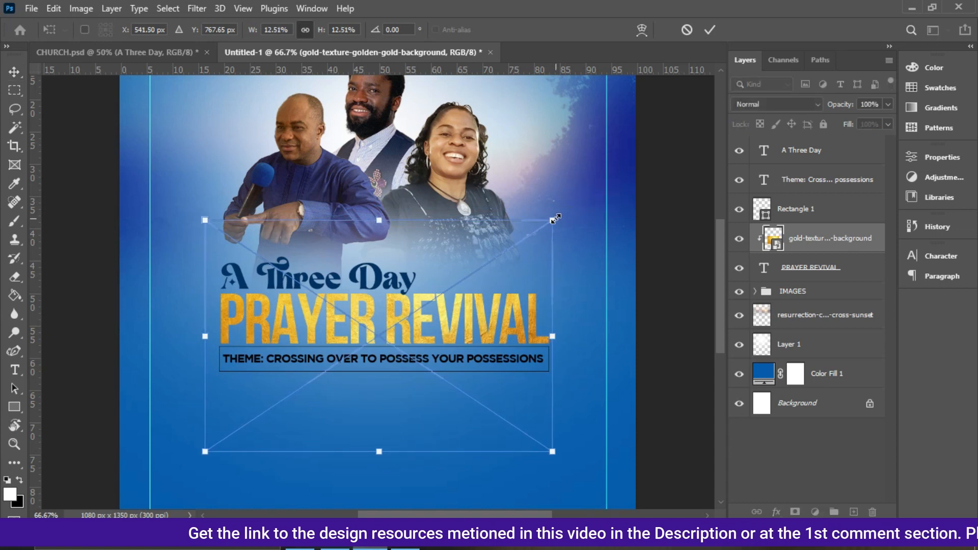
{"action": "left_click_drag", "start_coordinate": [202, 457], "coordinate": [209, 455]}
{"action": "key", "text": "Return"}
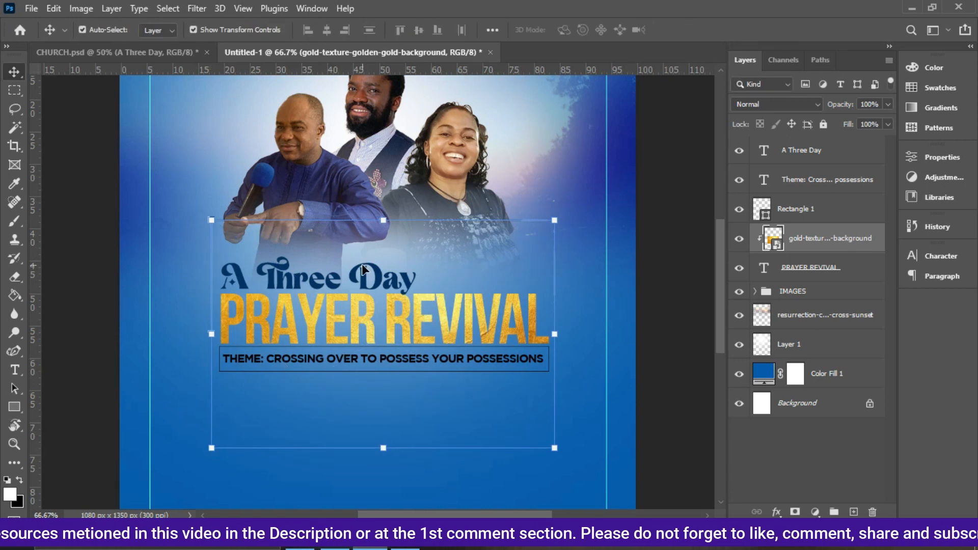
Copy the SCRIPTURE: DEUTERONOMY 1:6-10 text from the reference CHURCH.psd document and return to the flyer.
{"action": "left_click", "coordinate": [376, 278]}
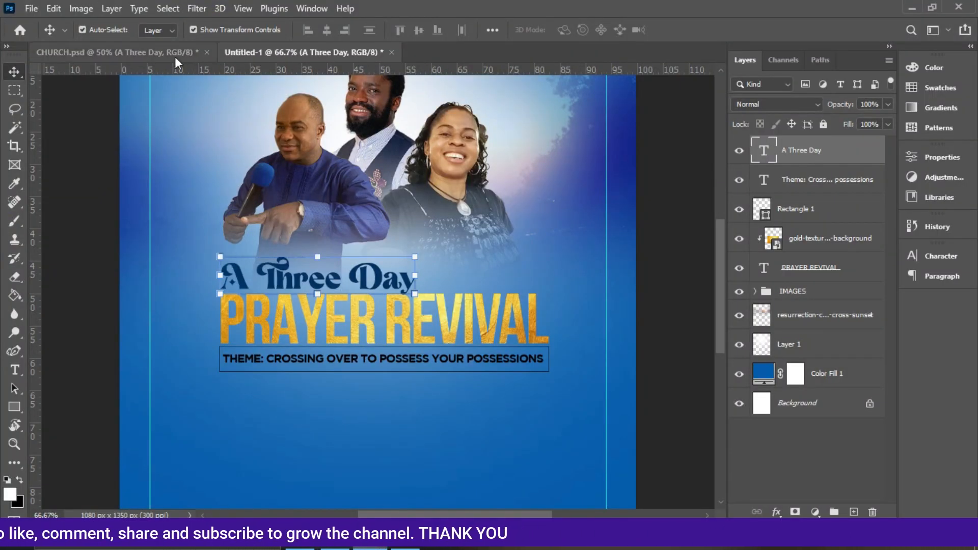
{"action": "left_click", "coordinate": [174, 57]}
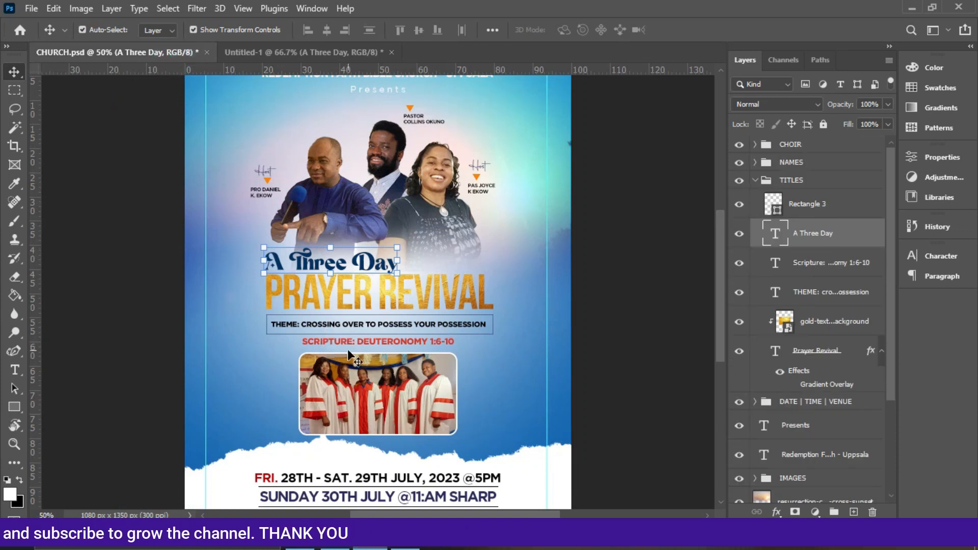
{"action": "left_click", "coordinate": [336, 348]}
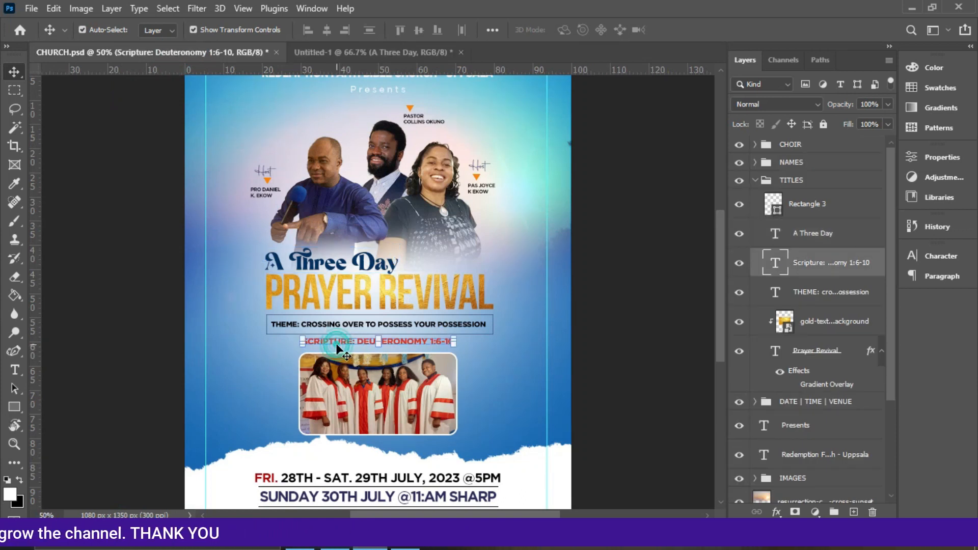
{"action": "double_click", "coordinate": [411, 345]}
{"action": "key", "text": "ctrl+c"}
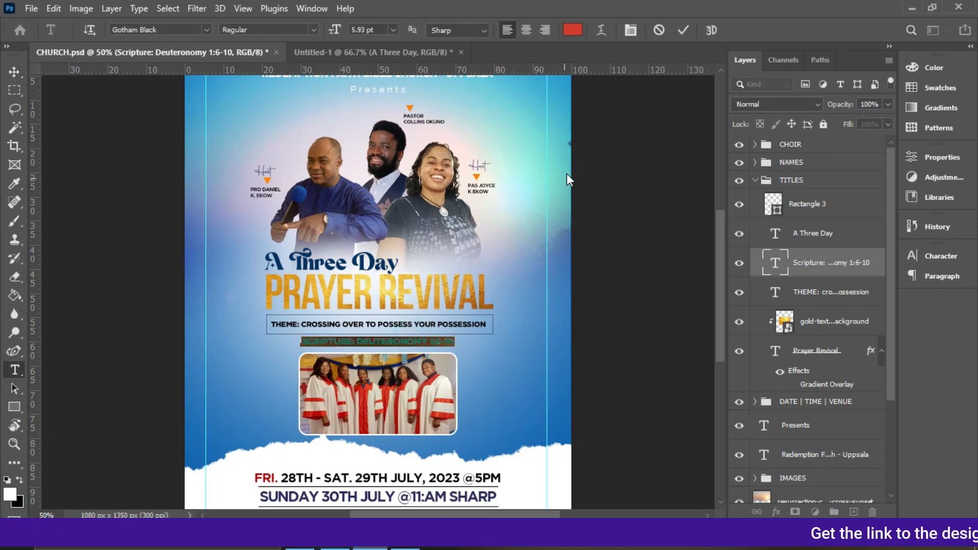
{"action": "left_click", "coordinate": [682, 30]}
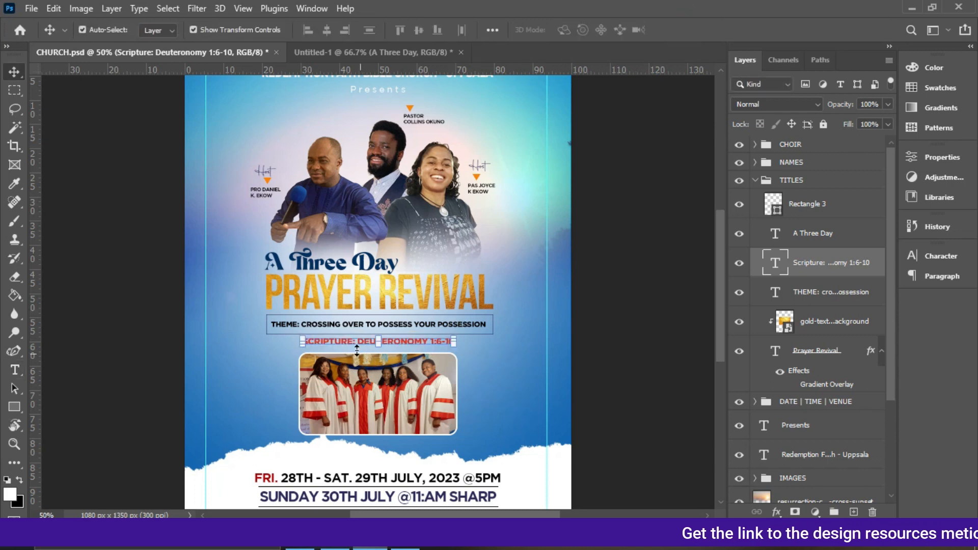
{"action": "left_click", "coordinate": [601, 352]}
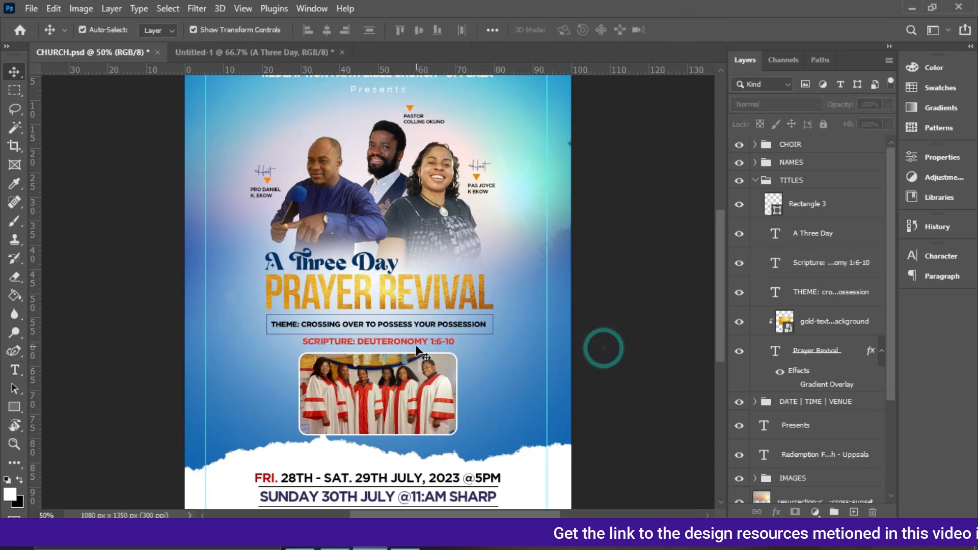
{"action": "left_click", "coordinate": [293, 51]}
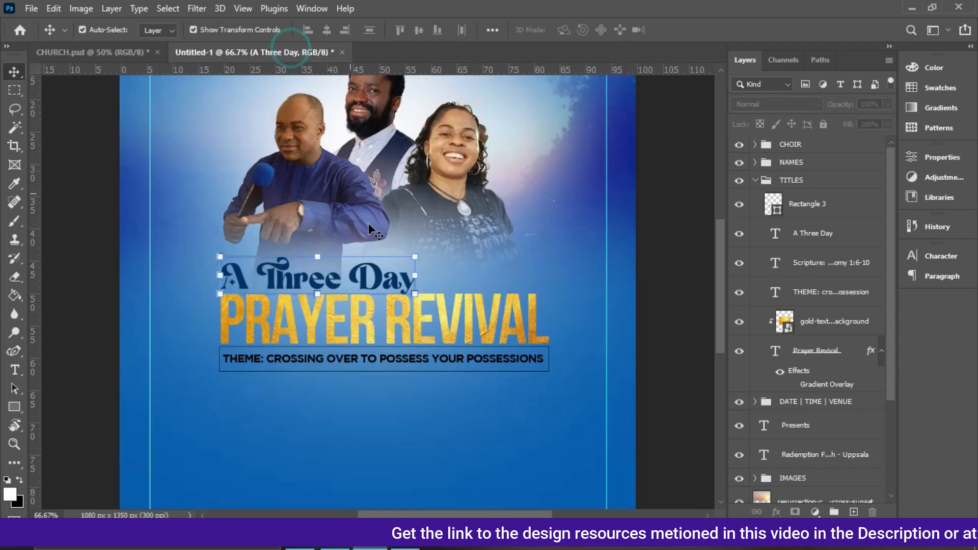
Duplicate the theme text layer, move the copy below the box, and paste the scripture text into it.
{"action": "left_click", "coordinate": [456, 359]}
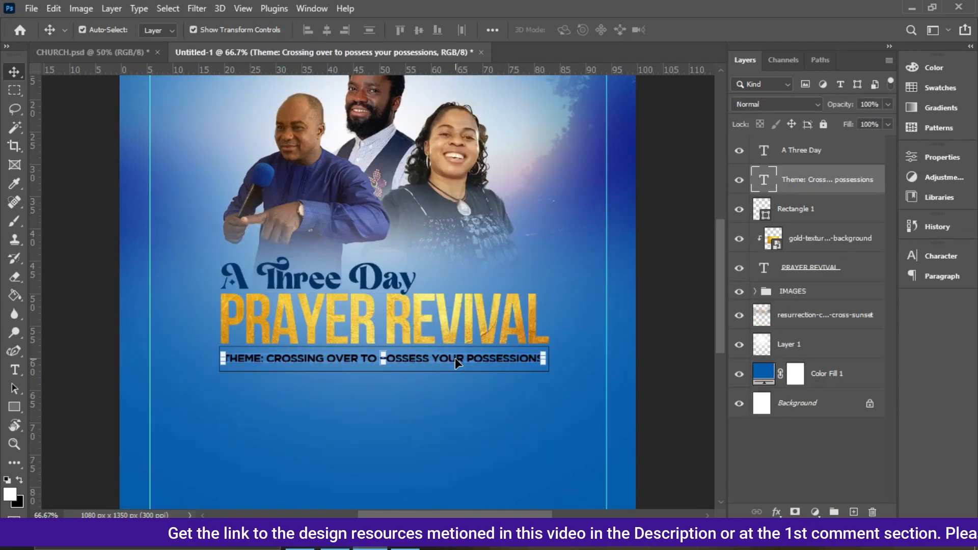
{"action": "key", "text": "ctrl+j"}
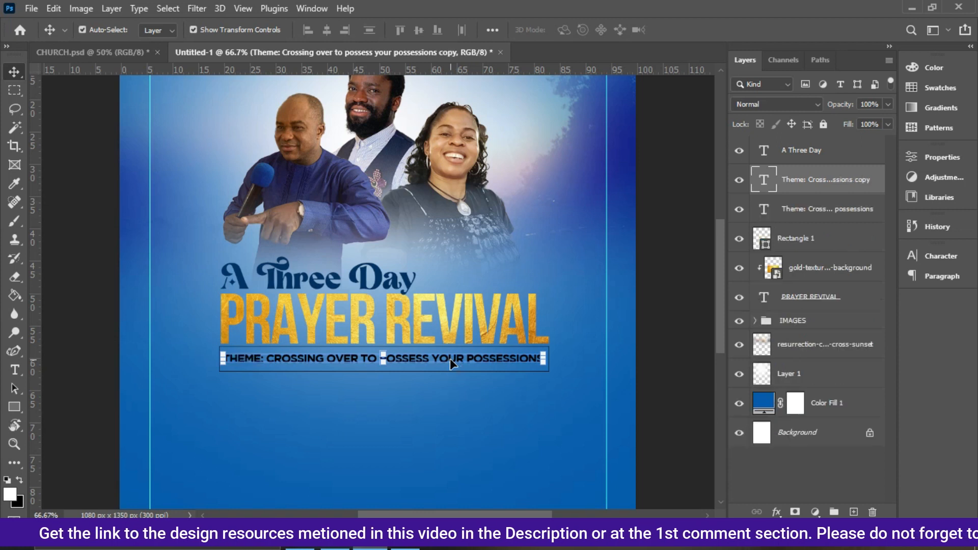
{"action": "left_click_drag", "start_coordinate": [451, 378], "coordinate": [451, 388]}
{"action": "double_click", "coordinate": [450, 387]}
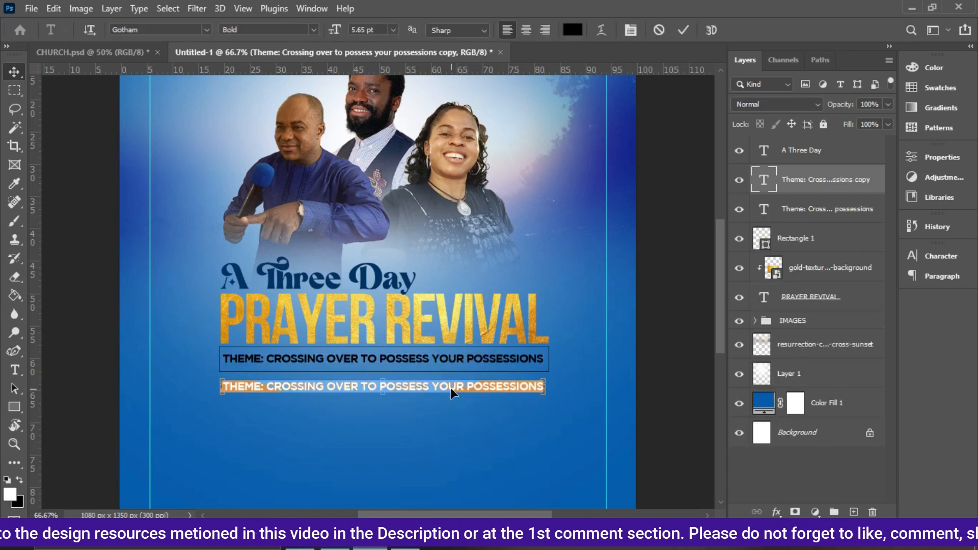
{"action": "key", "text": "ctrl+v"}
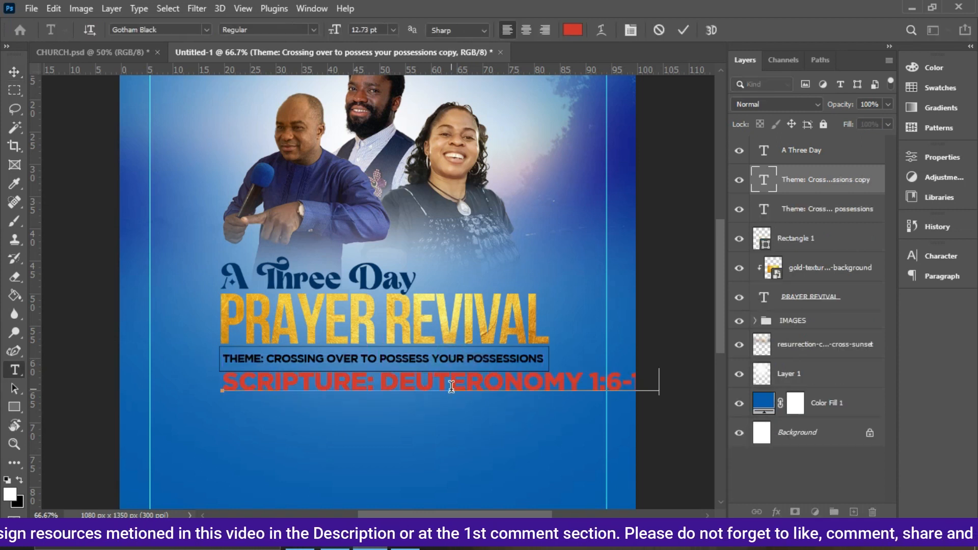
{"action": "left_click", "coordinate": [687, 35]}
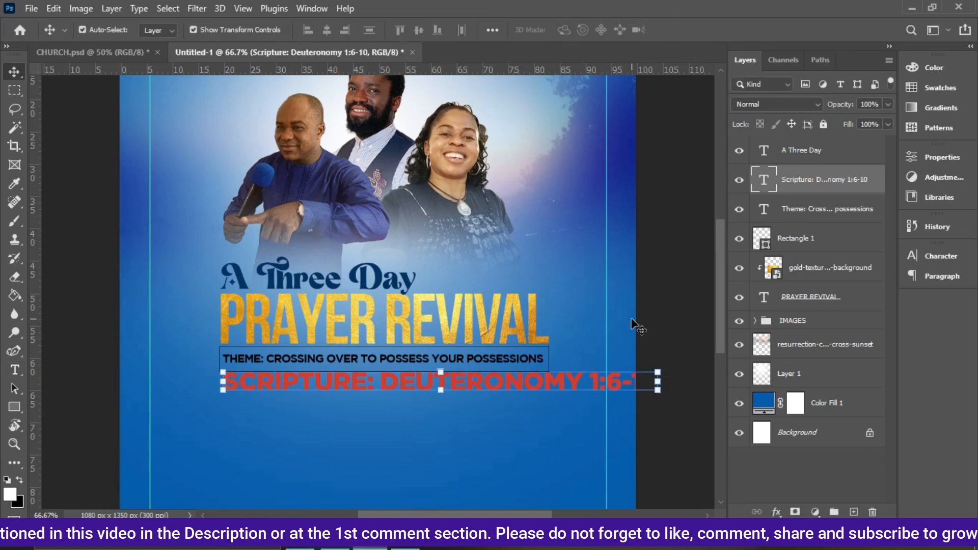
Scale the scripture text down to about 5.37 pt so it fits under the theme box.
{"action": "left_click", "coordinate": [943, 257]}
{"action": "left_click", "coordinate": [810, 294]}
{"action": "left_click", "coordinate": [787, 278]}
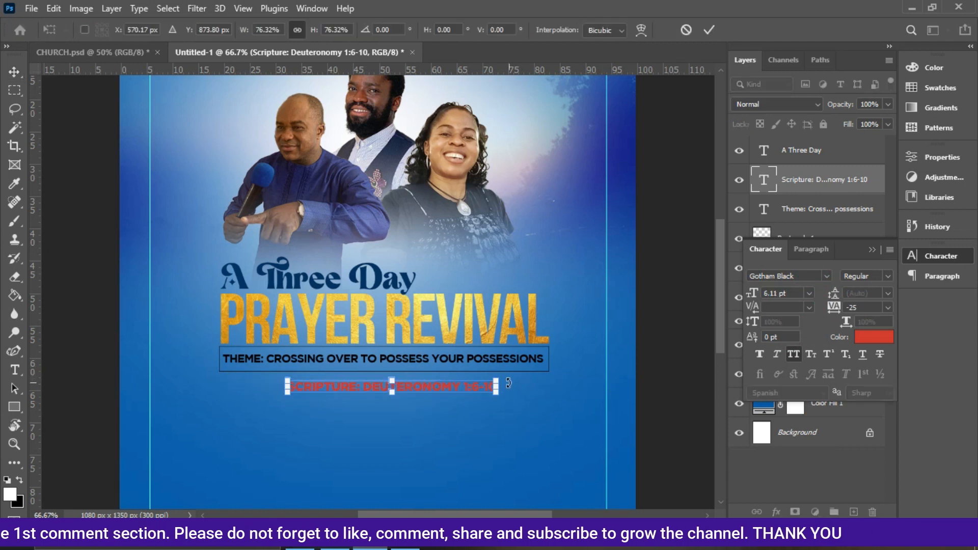
{"action": "left_click", "coordinate": [494, 381]}
{"action": "left_click_drag", "start_coordinate": [494, 380], "coordinate": [469, 381]}
{"action": "key", "text": "Return"}
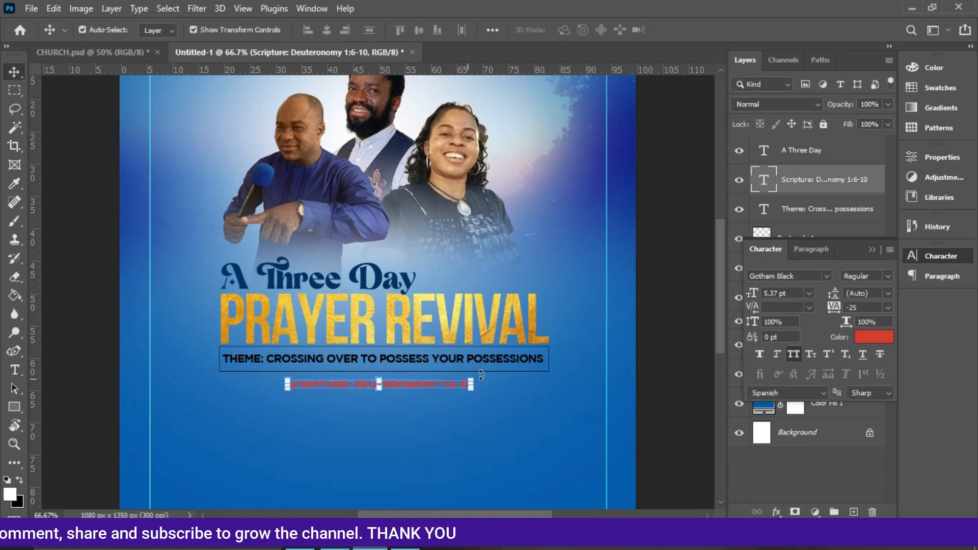
Open the scripture text color in the color picker, confirm it, and collapse the Character panel.
{"action": "left_click", "coordinate": [866, 337]}
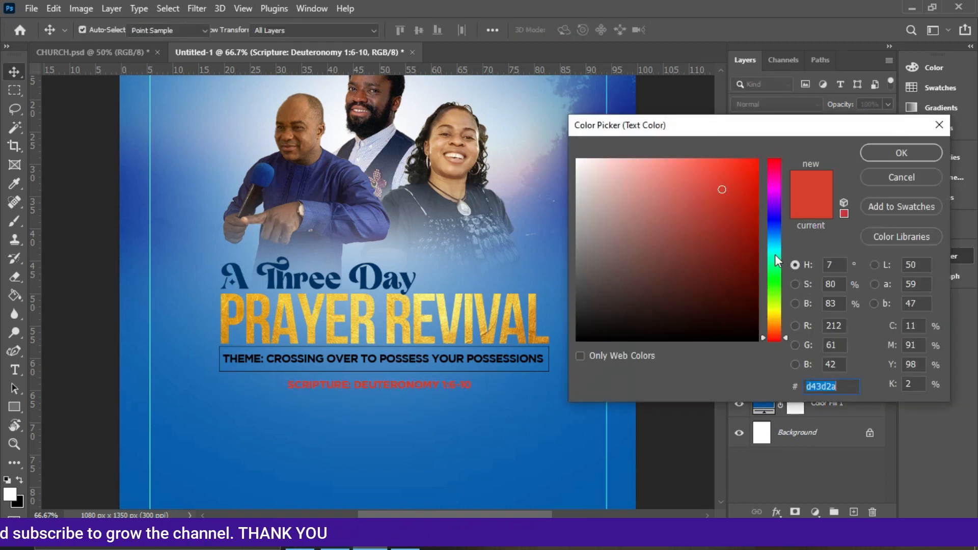
{"action": "left_click", "coordinate": [870, 154]}
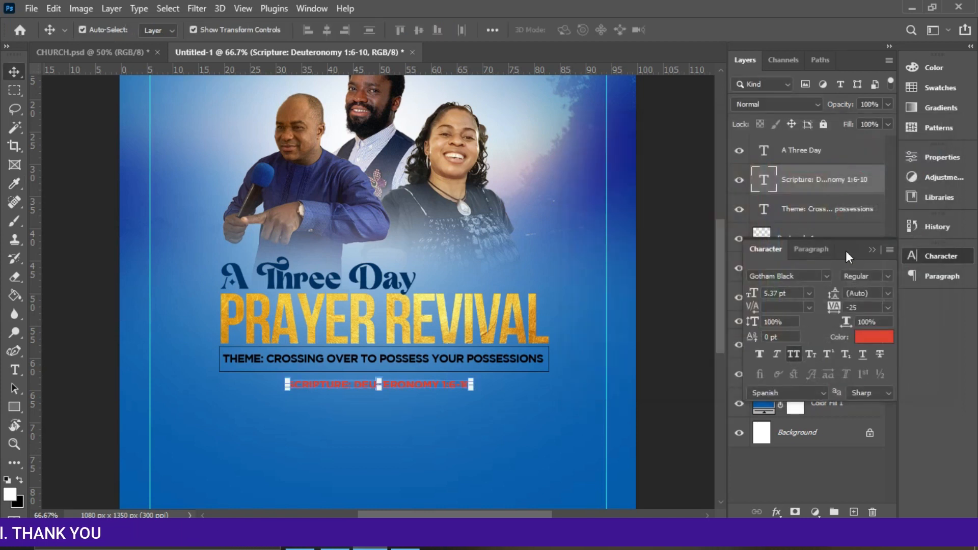
{"action": "left_click", "coordinate": [872, 249]}
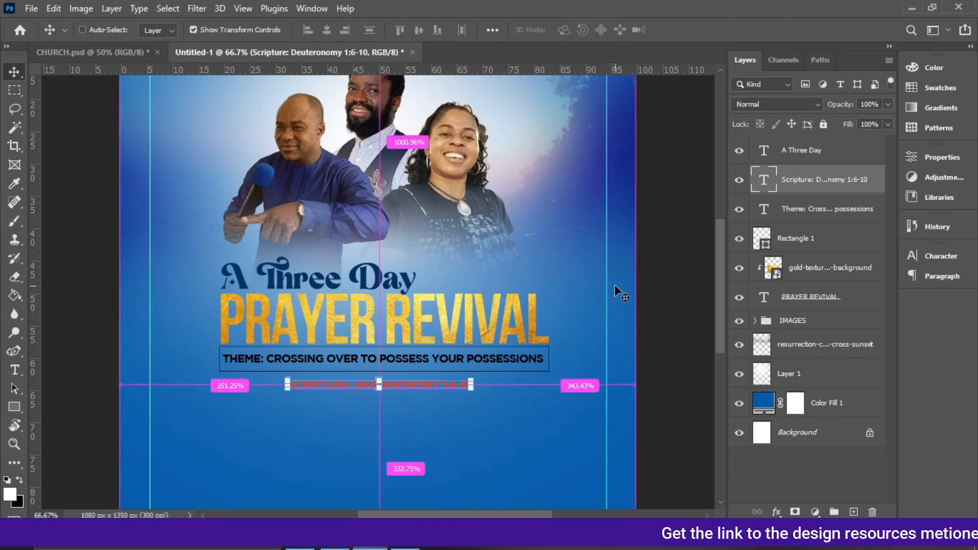
Center the scripture text horizontally on the canvas and nudge it up slightly.
{"action": "key", "text": "ctrl+a"}
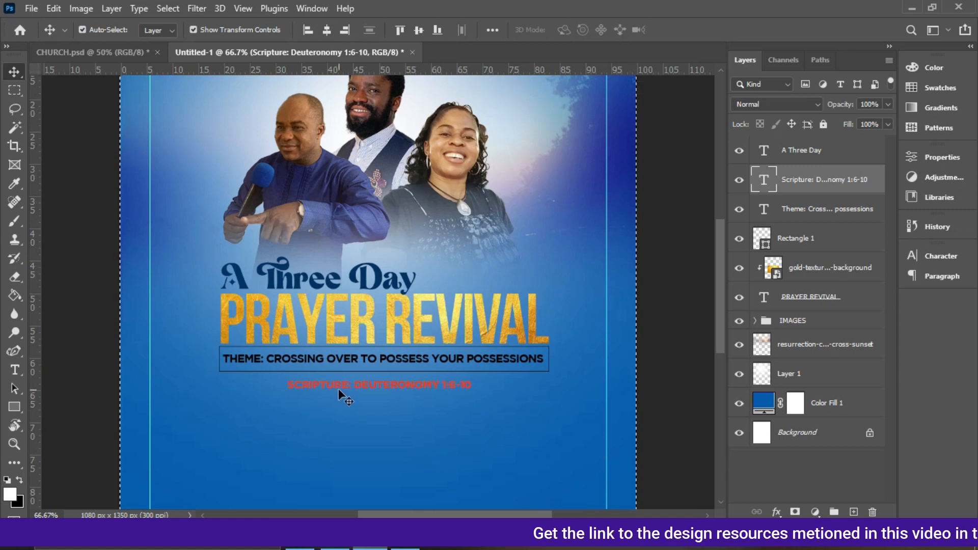
{"action": "left_click", "coordinate": [328, 29]}
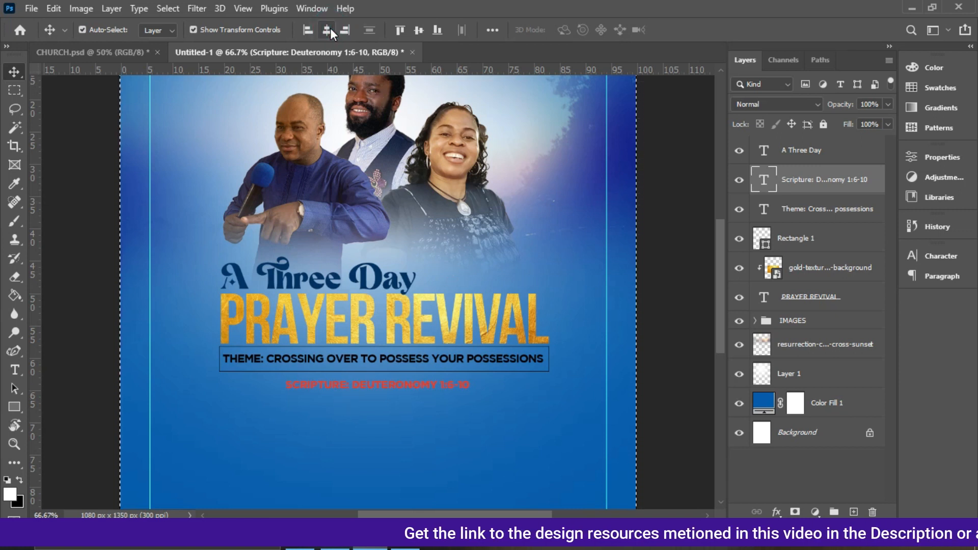
{"action": "key", "text": "ctrl+d"}
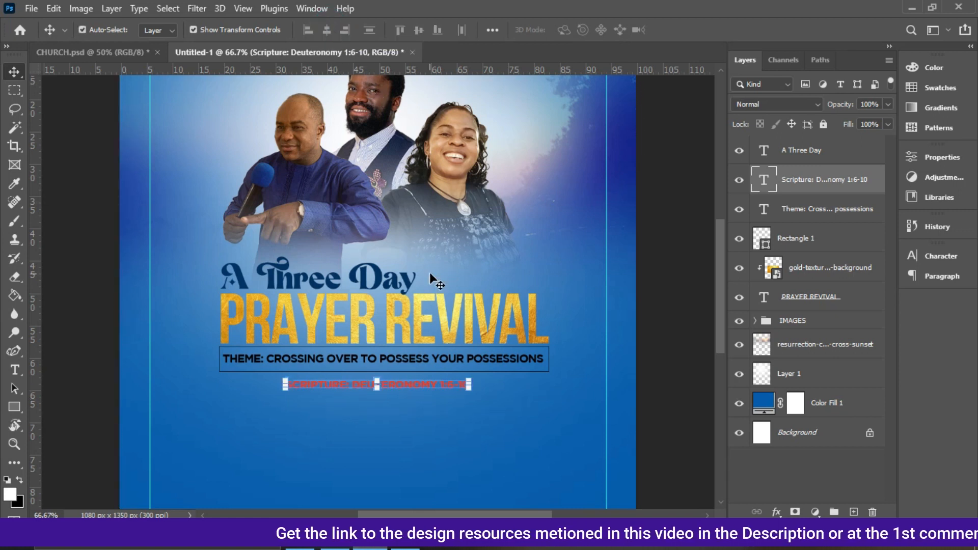
{"action": "key", "text": "Up"}
{"action": "key", "text": "Up"}
{"action": "key", "text": "Up"}
{"action": "key", "text": "Up"}
{"action": "key", "text": "Up"}
{"action": "key", "text": "Up"}
{"action": "key", "text": "Up"}
{"action": "key", "text": "Up"}
{"action": "key", "text": "Up"}
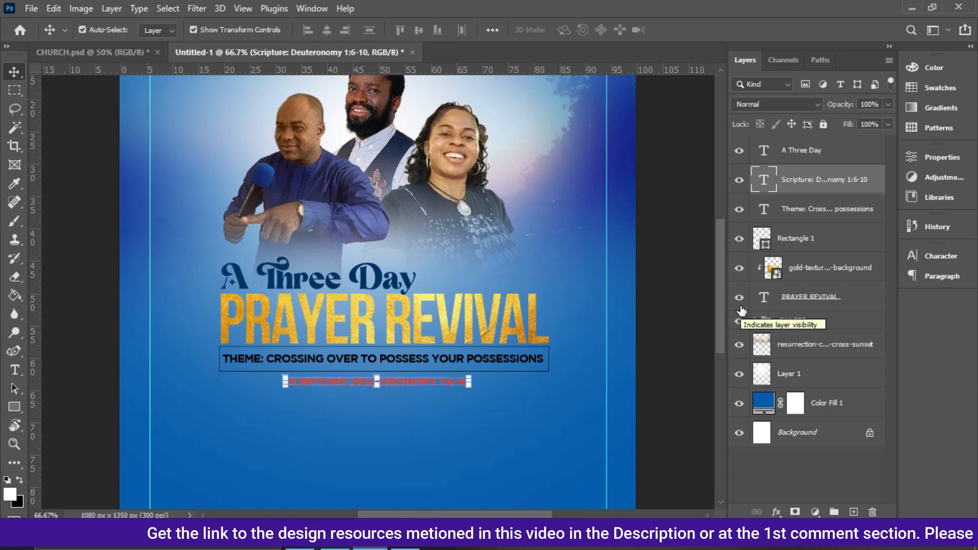
Group the title text, box and gold texture layers into a group named TITLE.
{"action": "left_click", "coordinate": [809, 159], "text": "shift"}
{"action": "left_click", "coordinate": [800, 210], "text": "shift"}
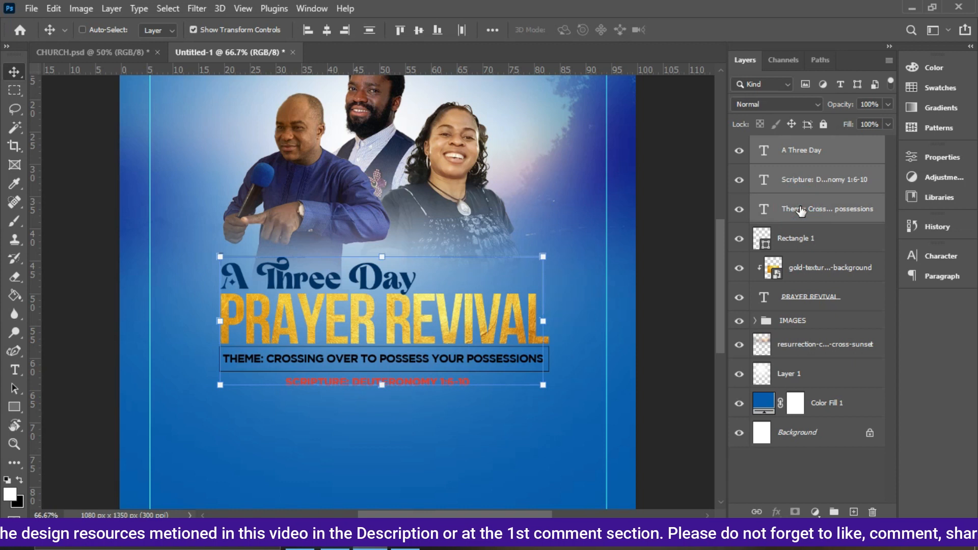
{"action": "left_click", "coordinate": [810, 239], "text": "shift"}
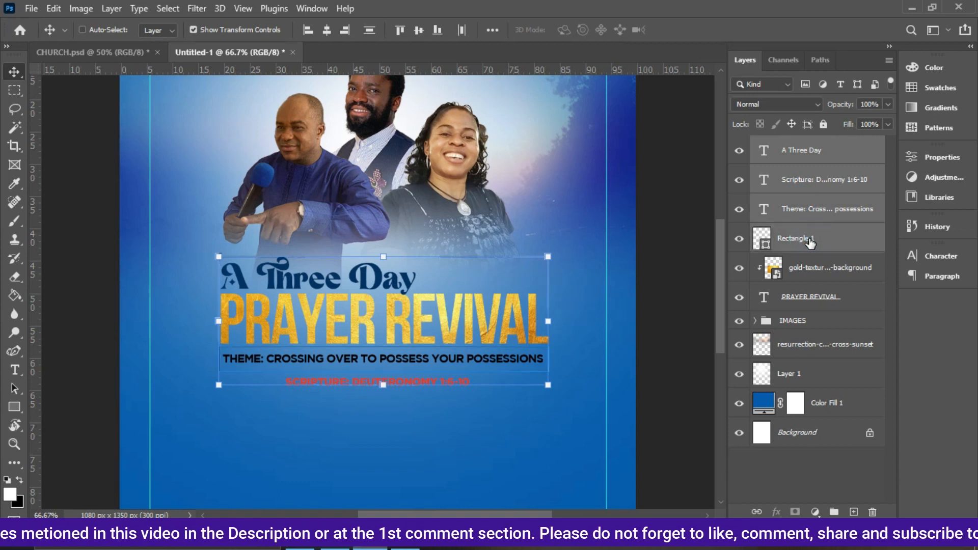
{"action": "left_click", "coordinate": [809, 260], "text": "ctrl"}
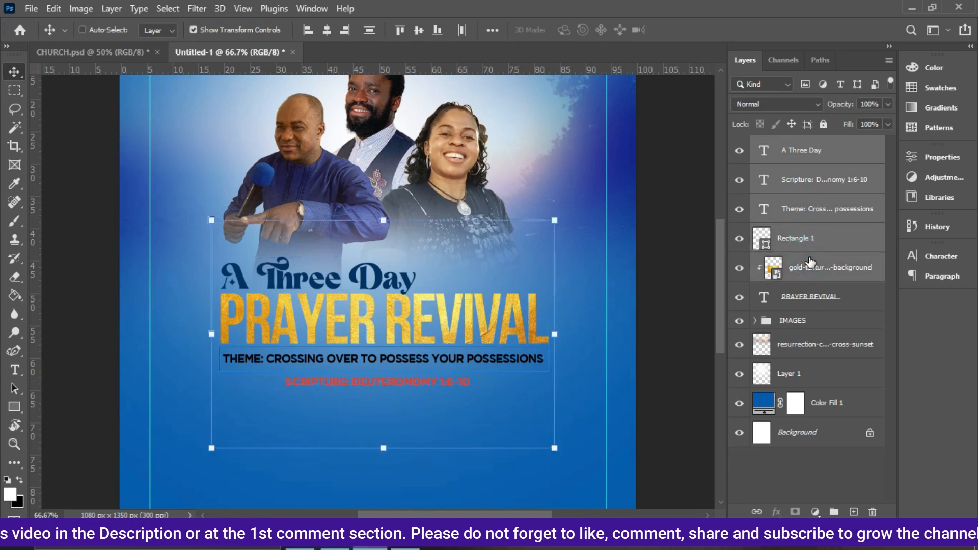
{"action": "left_click", "coordinate": [812, 302], "text": "ctrl"}
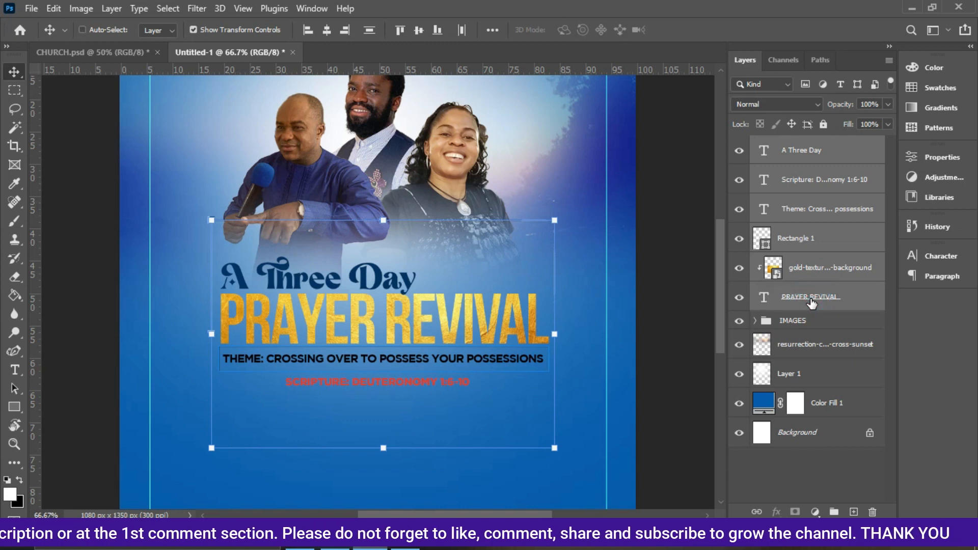
{"action": "key", "text": "ctrl+g"}
{"action": "double_click", "coordinate": [804, 145]}
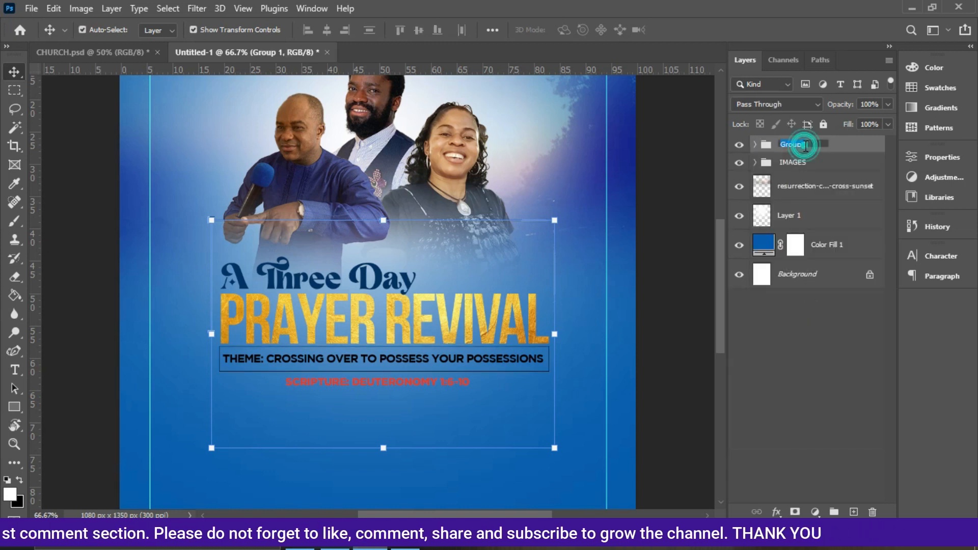
{"action": "type", "text": "TITLE"}
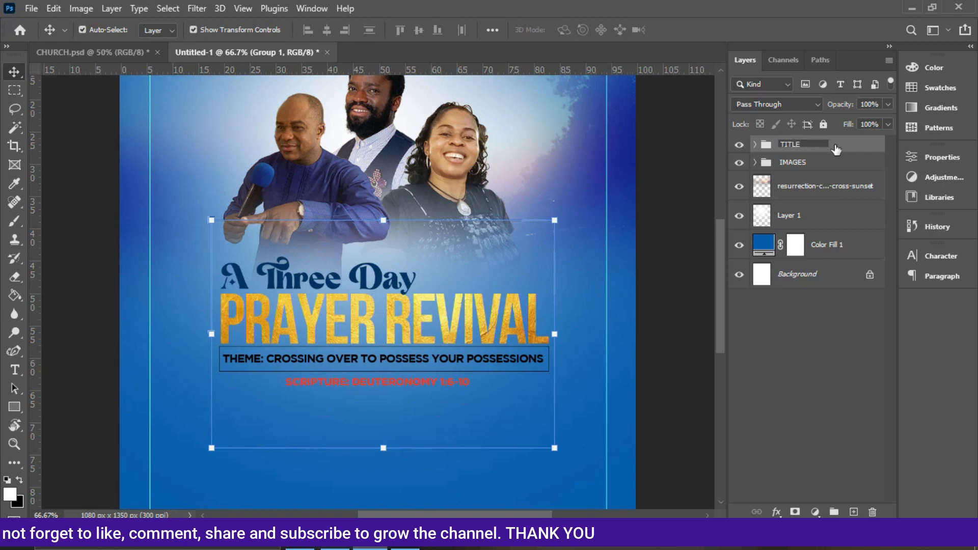
{"action": "key", "text": "Return"}
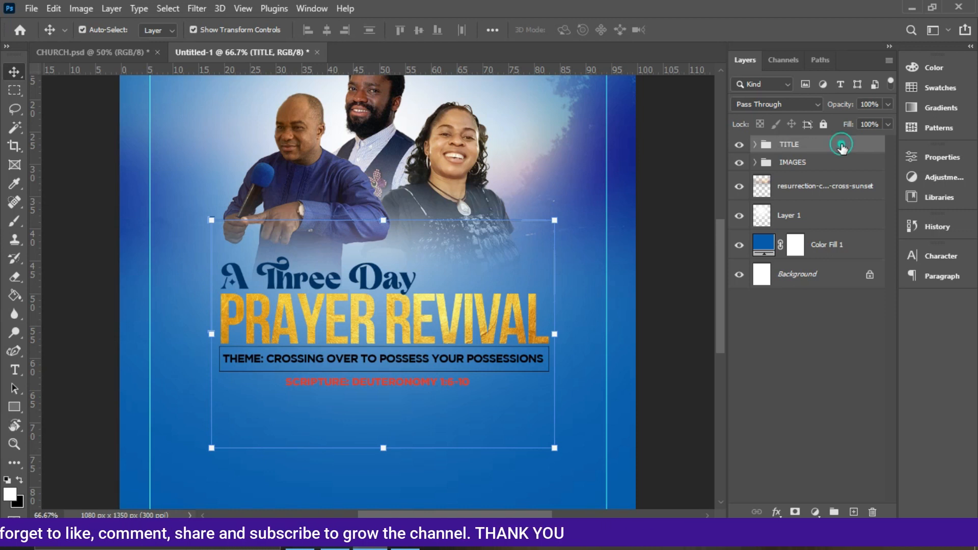
Center the TITLE group horizontally on the canvas.
{"action": "key", "text": "ctrl+a"}
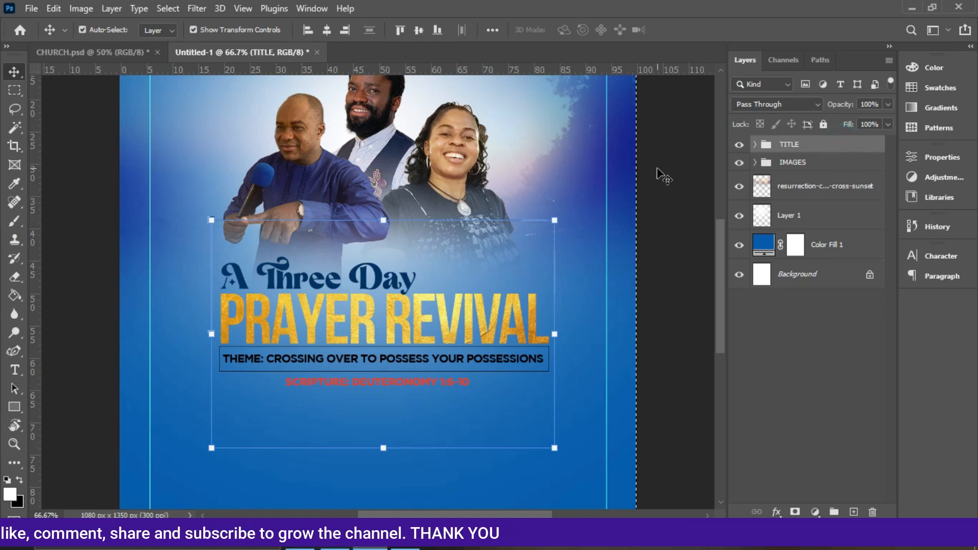
{"action": "left_click", "coordinate": [319, 32]}
{"action": "key", "text": "ctrl+d"}
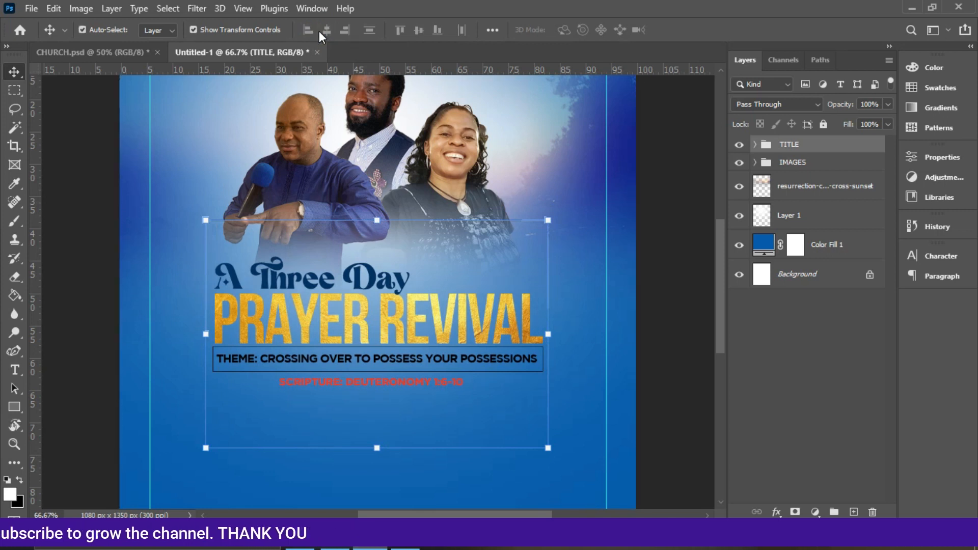
Lower Layer 1's opacity to 92%.
{"action": "key", "text": "ctrl+minus"}
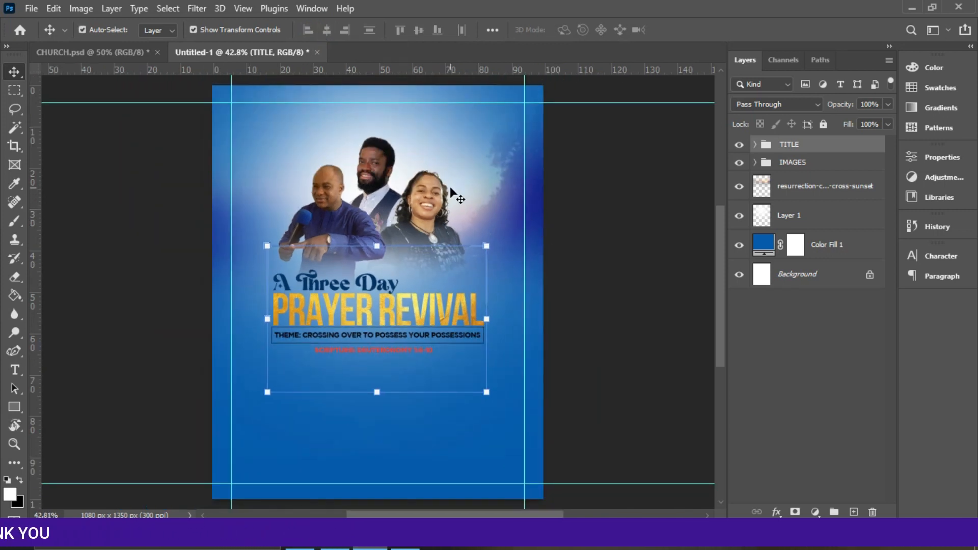
{"action": "left_click", "coordinate": [790, 188]}
{"action": "left_click", "coordinate": [789, 218]}
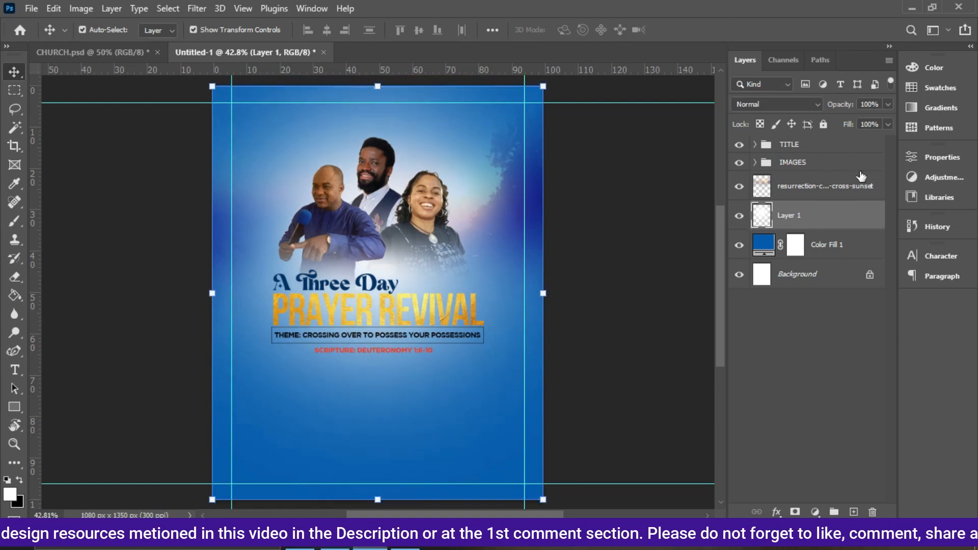
{"action": "left_click", "coordinate": [837, 182]}
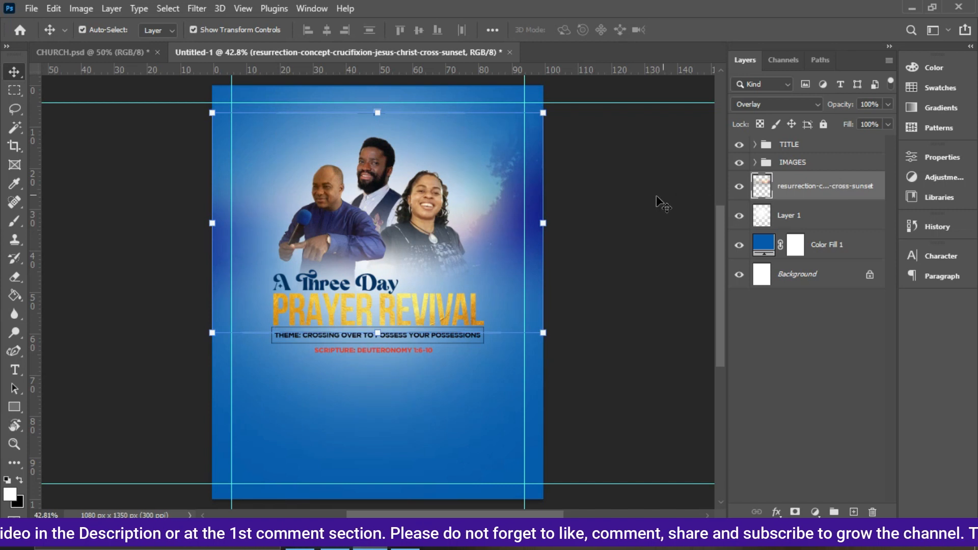
{"action": "left_click", "coordinate": [807, 222]}
{"action": "left_click", "coordinate": [887, 104]}
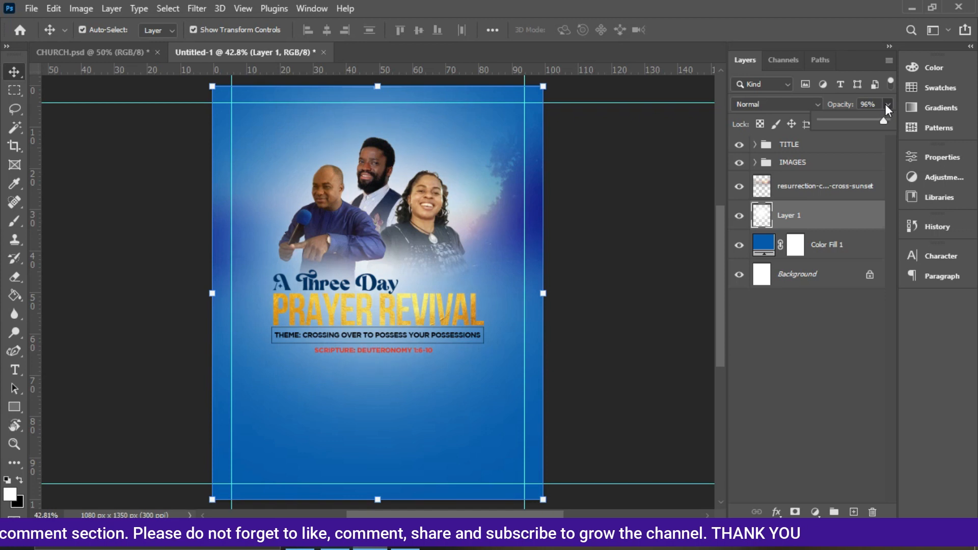
{"action": "scroll", "coordinate": [886, 104], "scroll_direction": "down", "scroll_amount": 1}
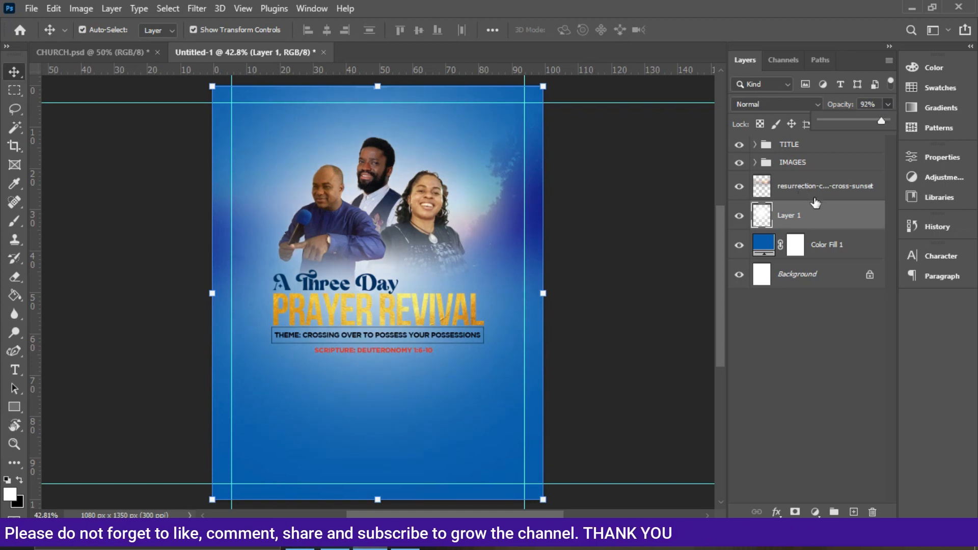
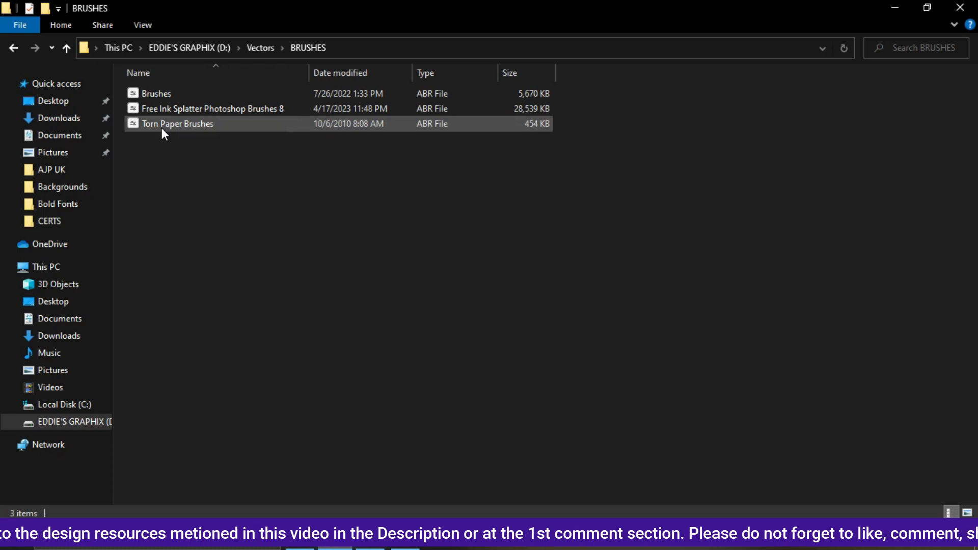
Load the Torn Paper Brushes brush file into Photoshop.
{"action": "double_click", "coordinate": [165, 124]}
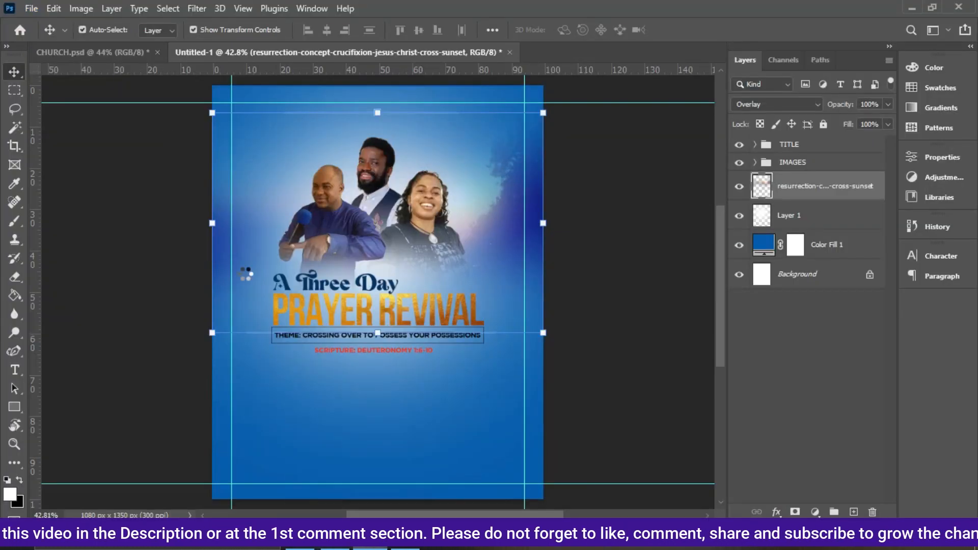
{"action": "left_click", "coordinate": [334, 540]}
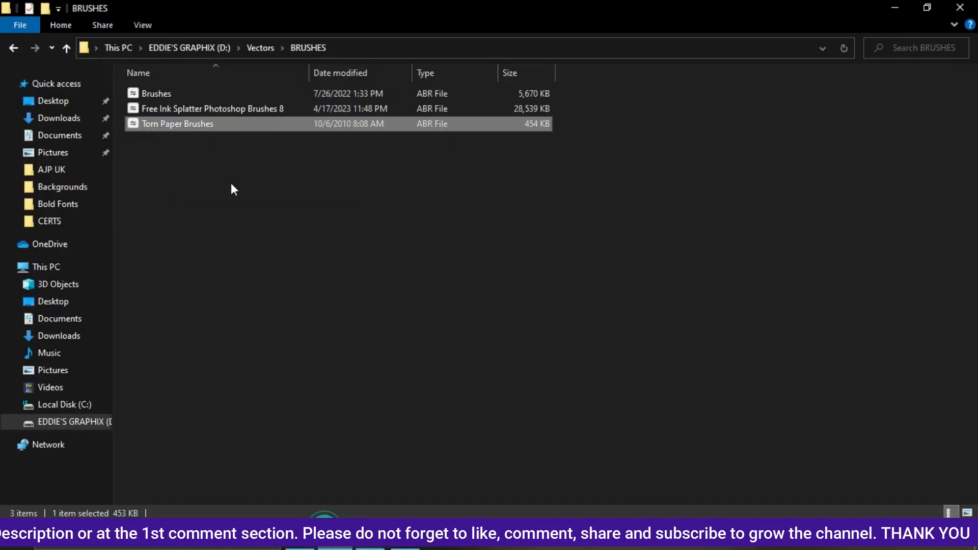
{"action": "left_click", "coordinate": [371, 547]}
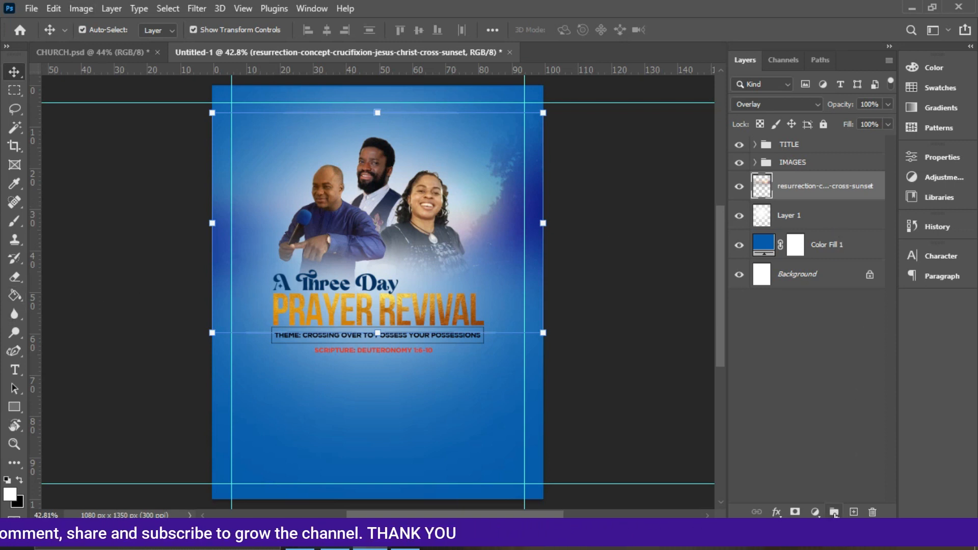
Add a new empty layer and switch to the Brush tool.
{"action": "left_click", "coordinate": [855, 511]}
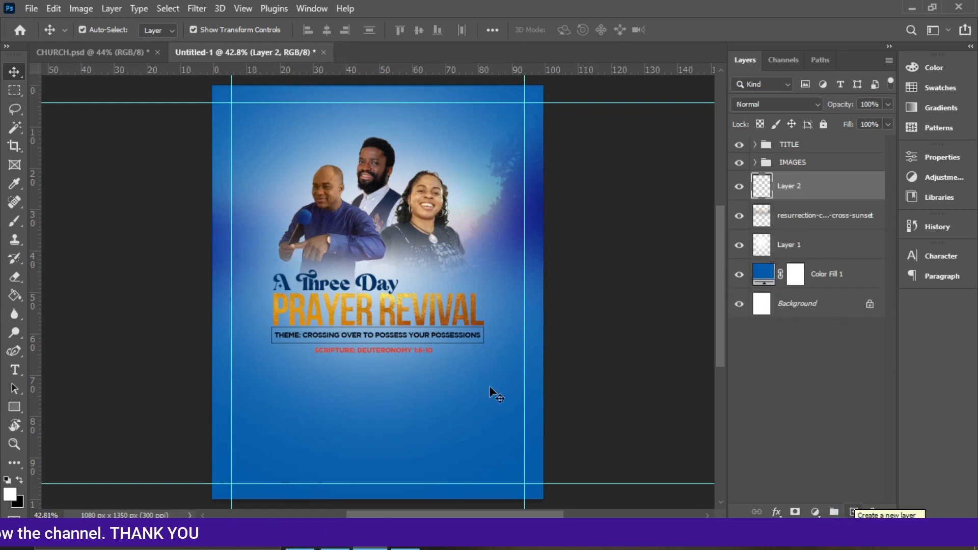
{"action": "left_click", "coordinate": [11, 224]}
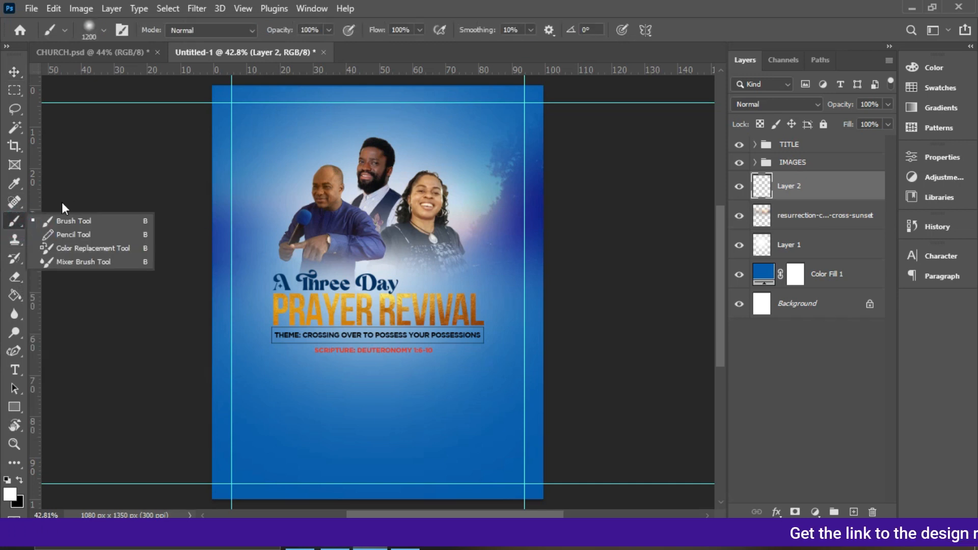
{"action": "left_click", "coordinate": [68, 220]}
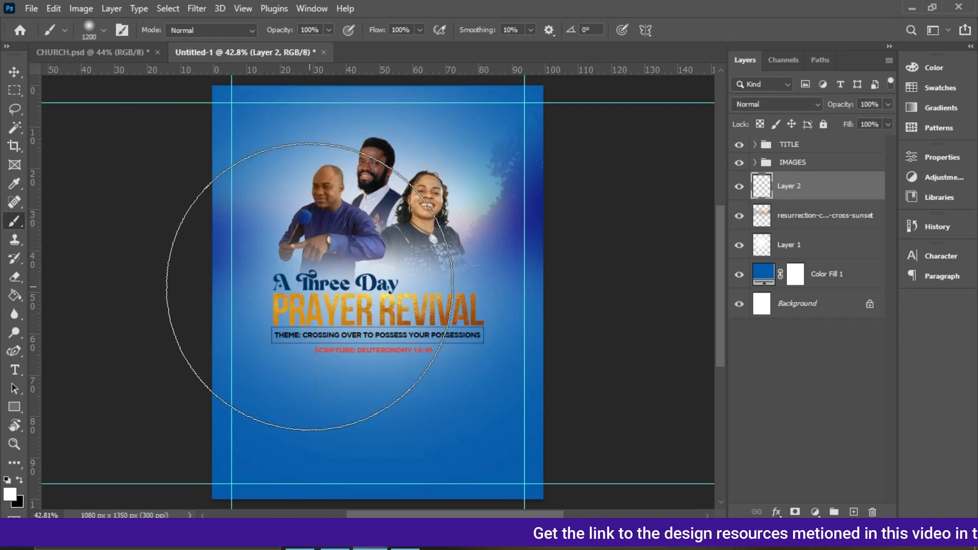
Pick the 09.psd brush from the Torn Paper Brushes set.
{"action": "left_click", "coordinate": [90, 30]}
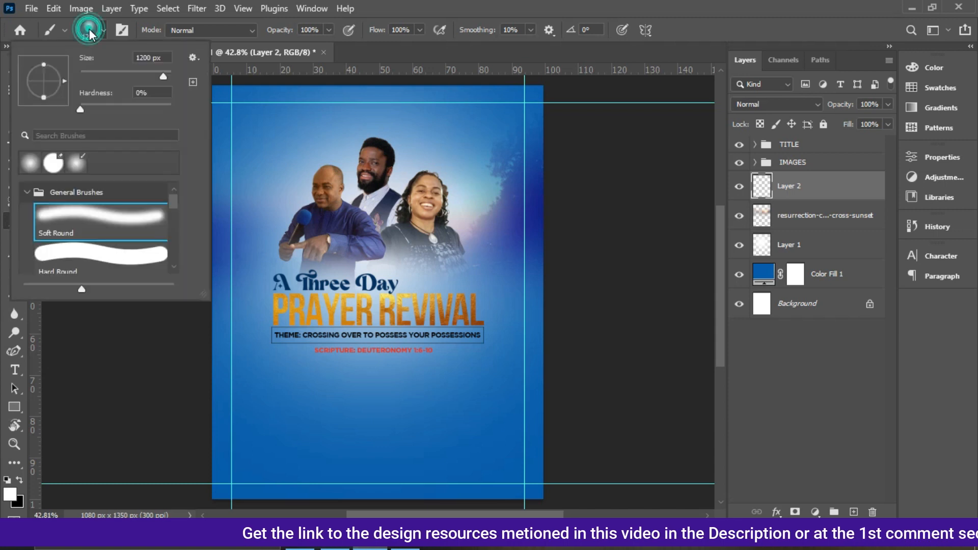
{"action": "left_click", "coordinate": [27, 195]}
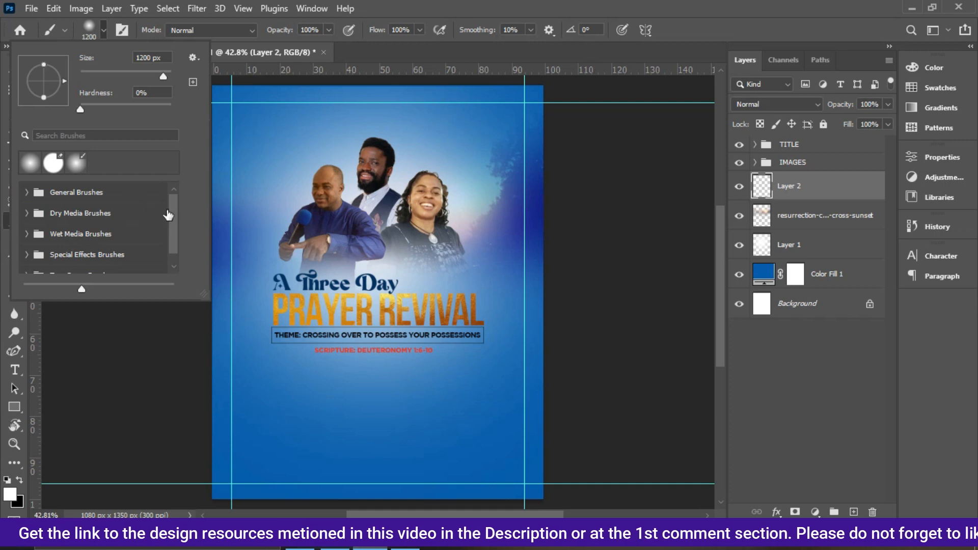
{"action": "left_click_drag", "start_coordinate": [175, 212], "coordinate": [175, 222]}
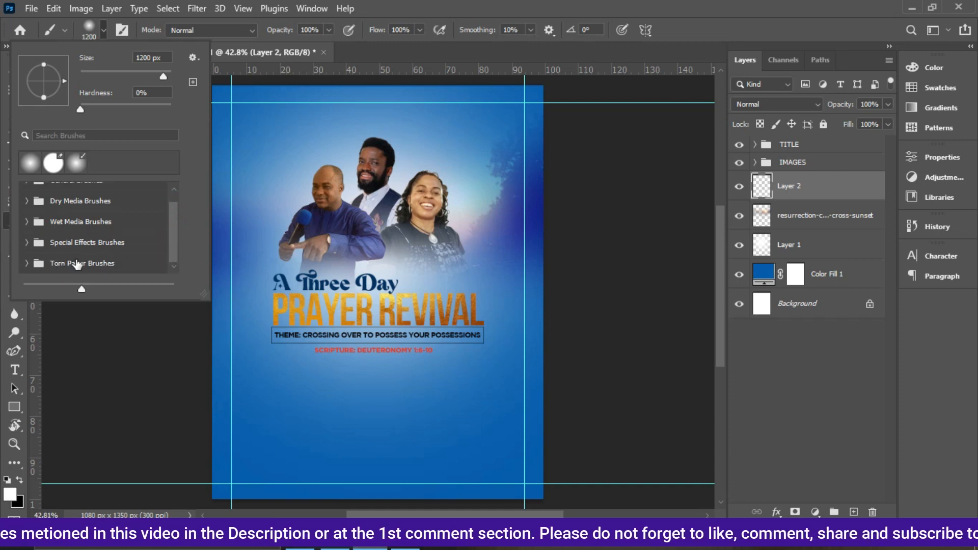
{"action": "left_click", "coordinate": [25, 264]}
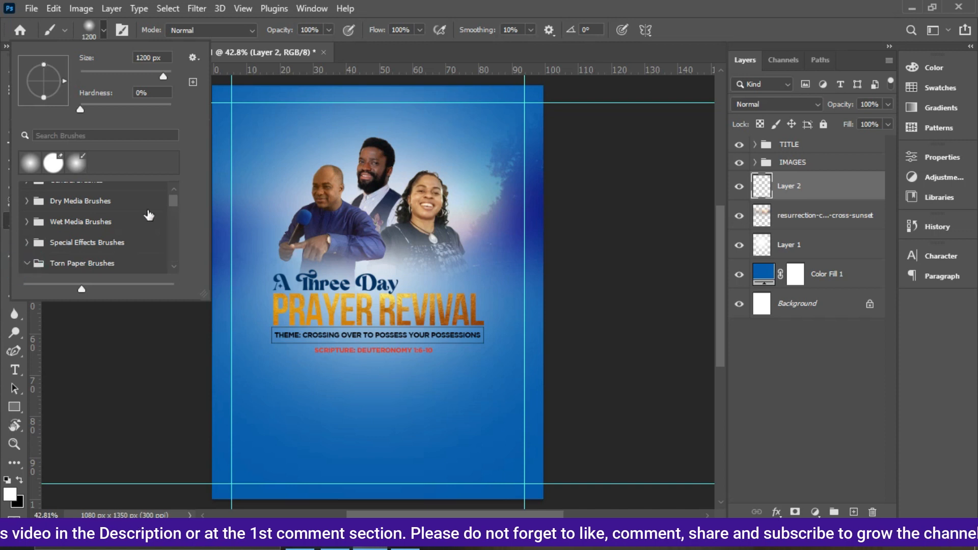
{"action": "left_click_drag", "start_coordinate": [175, 200], "coordinate": [175, 259]}
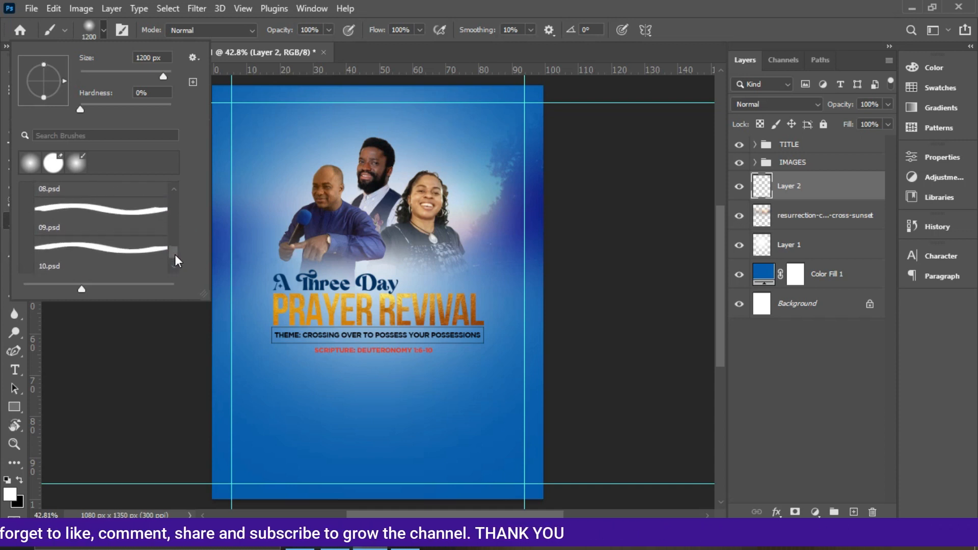
{"action": "left_click", "coordinate": [70, 213]}
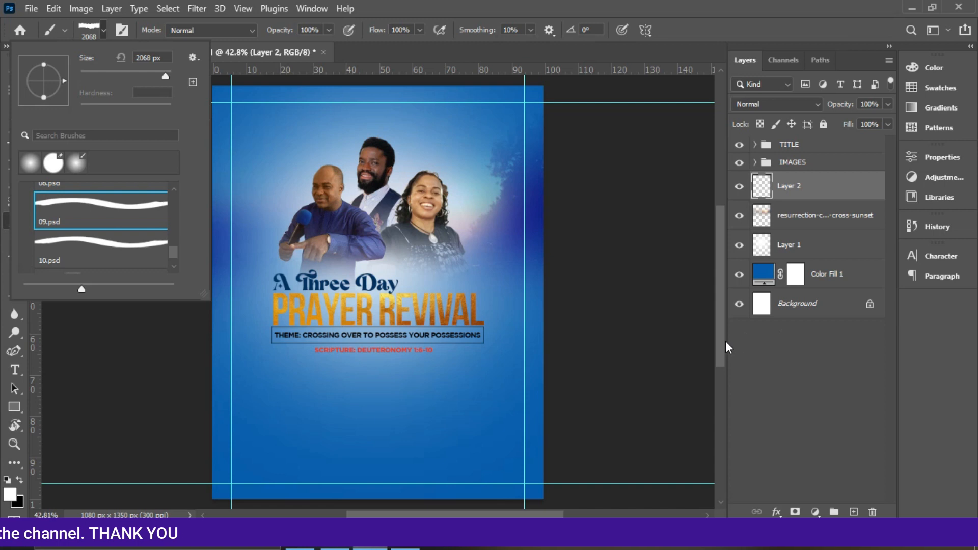
Try stamping a white torn-paper edge across the lower canvas with the brush enlarged to 2300 px.
{"action": "left_click_drag", "start_coordinate": [720, 341], "coordinate": [721, 363]}
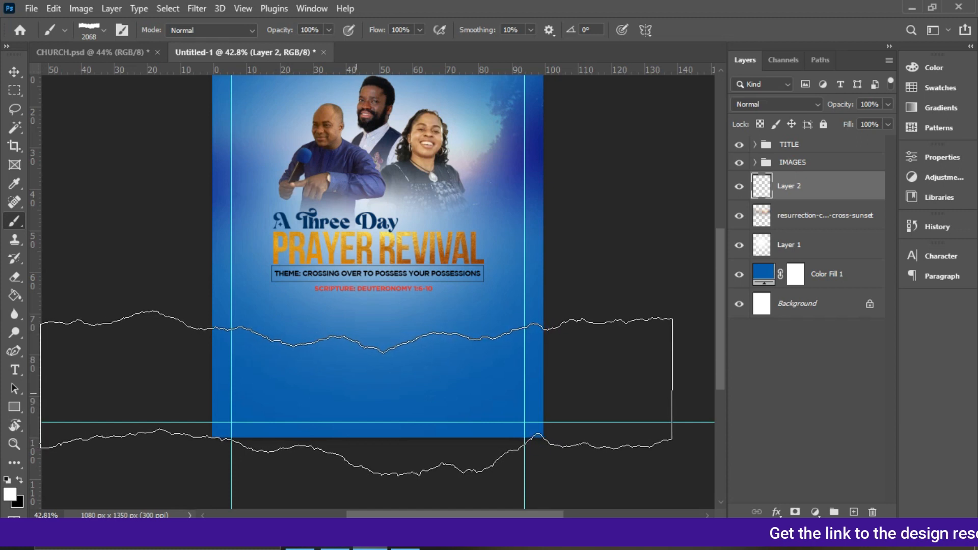
{"action": "key", "text": "bracketright"}
{"action": "key", "text": "bracketright"}
{"action": "key", "text": "bracketright"}
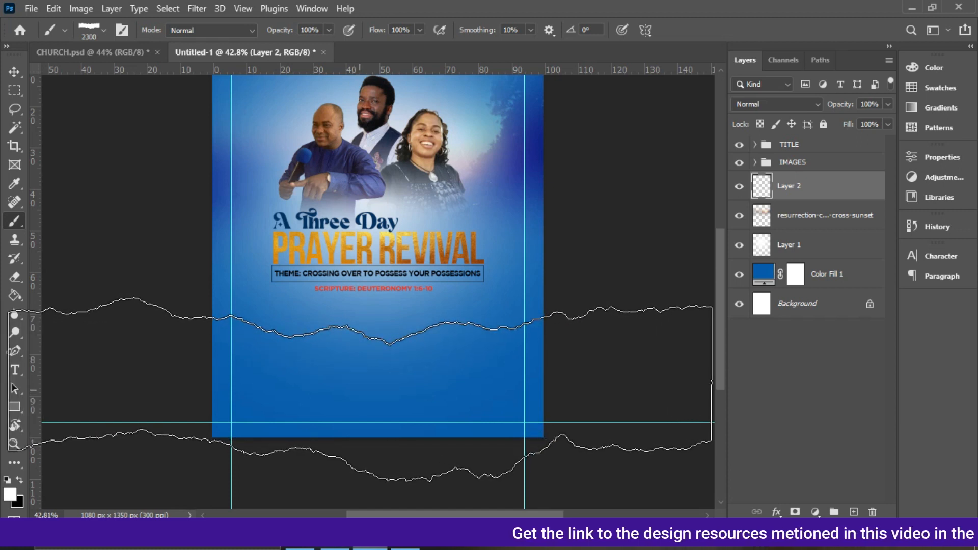
{"action": "left_click", "coordinate": [359, 390]}
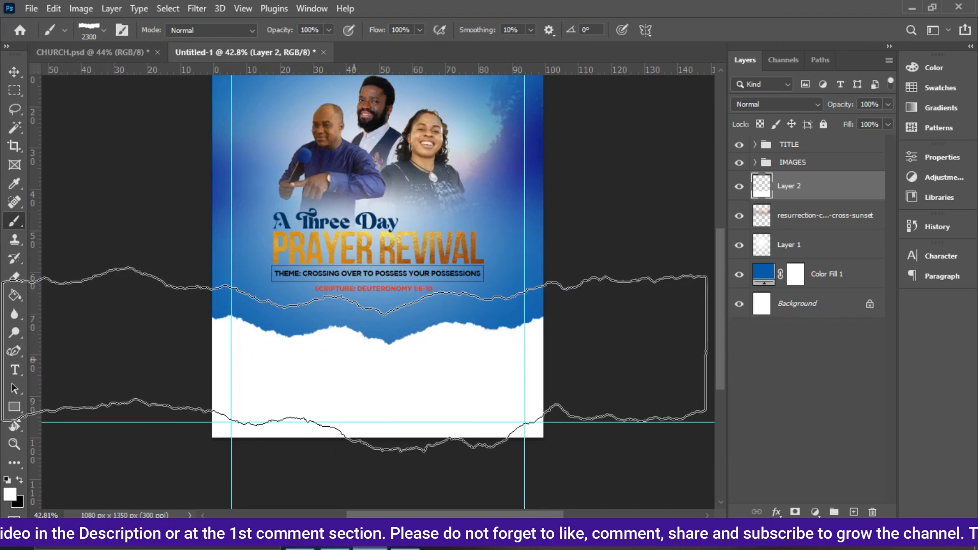
{"action": "key", "text": "ctrl+z"}
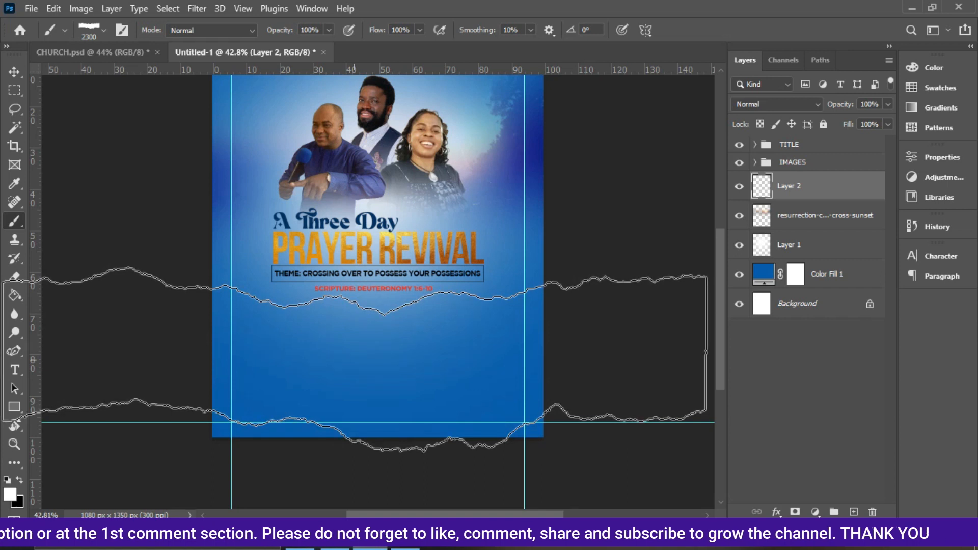
Switch to the 10.psd torn-paper brush and stamp a white torn edge across the bottom of the canvas.
{"action": "left_click", "coordinate": [104, 29]}
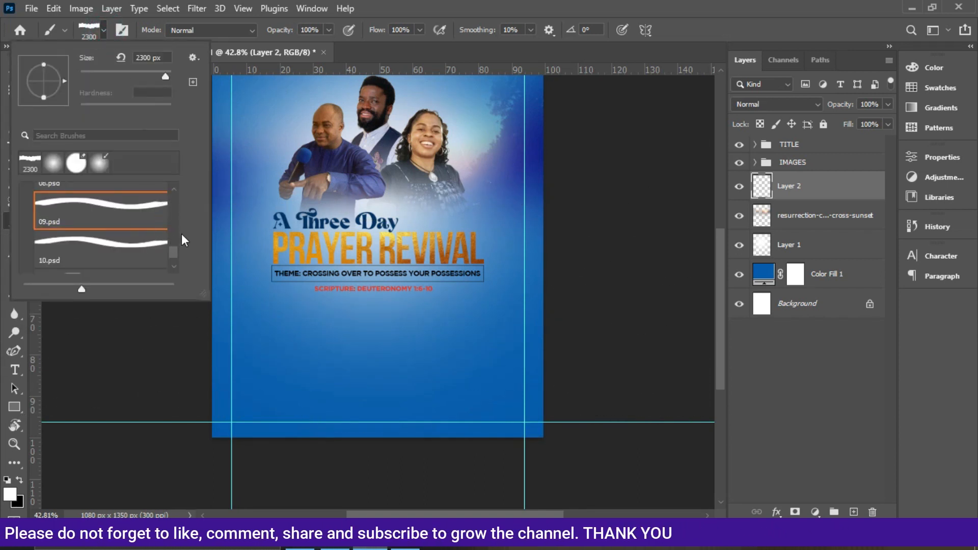
{"action": "left_click_drag", "start_coordinate": [175, 252], "coordinate": [175, 255]}
{"action": "left_click", "coordinate": [87, 222]}
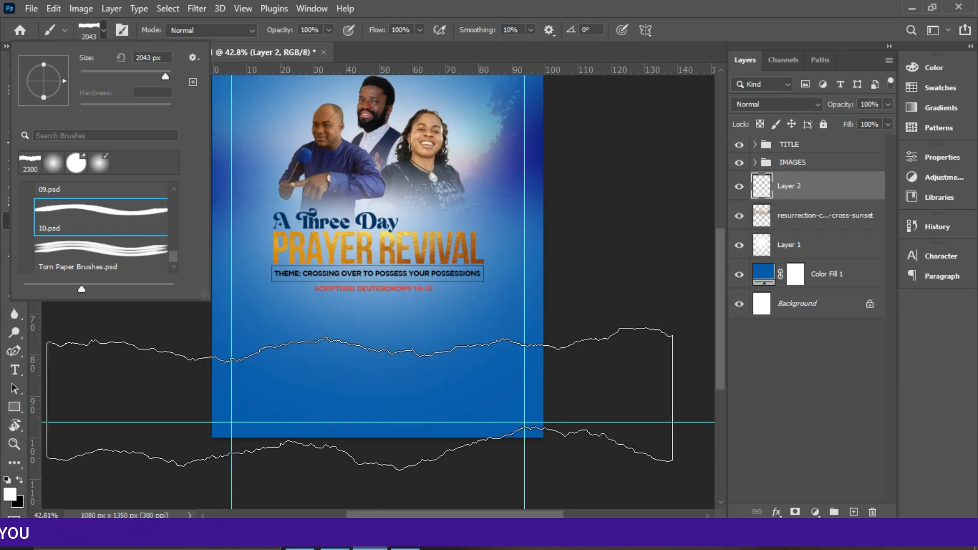
{"action": "left_click", "coordinate": [359, 397]}
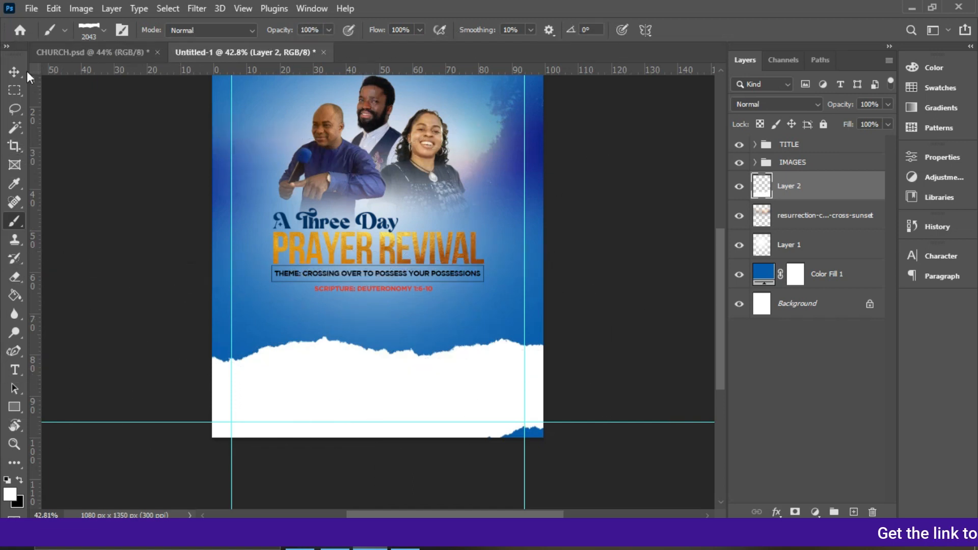
Scale the torn-paper layer to about 111% and nudge it down so it covers the canvas bottom.
{"action": "left_click", "coordinate": [12, 72]}
{"action": "left_click_drag", "start_coordinate": [541, 436], "coordinate": [558, 454]}
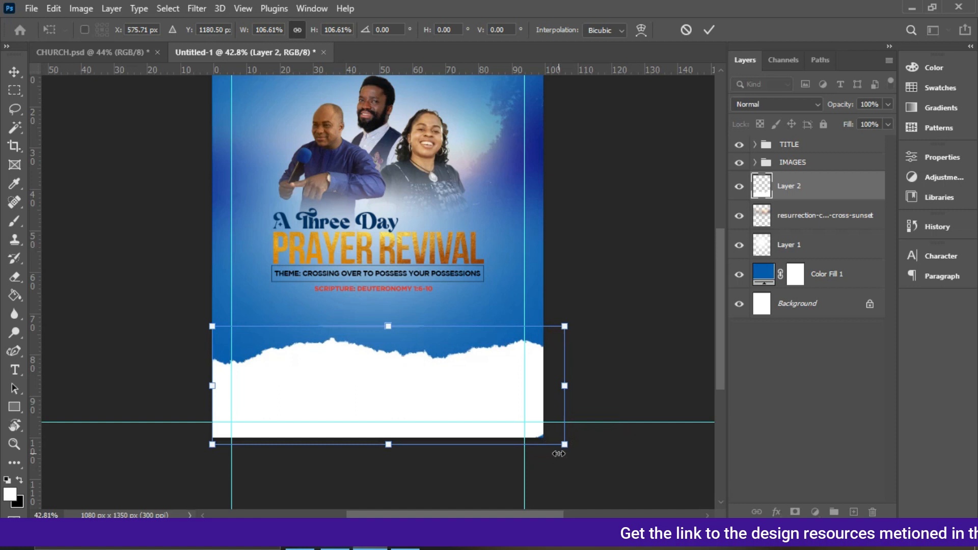
{"action": "mouse_move", "coordinate": [211, 322]}
{"action": "left_mouse_down"}
{"action": "mouse_move", "coordinate": [188, 316]}
{"action": "mouse_move", "coordinate": [195, 323]}
{"action": "left_mouse_up"}
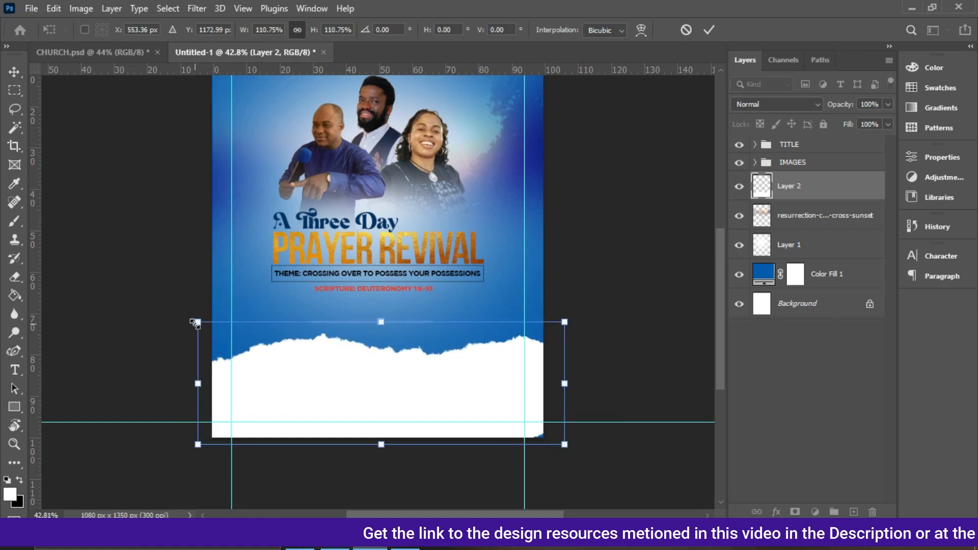
{"action": "key", "text": "Down"}
{"action": "key", "text": "Down"}
{"action": "key", "text": "Down"}
{"action": "key", "text": "Down"}
{"action": "key", "text": "Down"}
{"action": "key", "text": "Down"}
{"action": "key", "text": "Down"}
{"action": "key", "text": "Down"}
{"action": "key", "text": "Down"}
{"action": "key", "text": "Down"}
{"action": "key", "text": "Down"}
{"action": "key", "text": "Down"}
{"action": "key", "text": "Down"}
{"action": "key", "text": "Down"}
{"action": "key", "text": "Down"}
{"action": "key", "text": "Down"}
{"action": "key", "text": "Down"}
{"action": "key", "text": "Down"}
{"action": "key", "text": "Down"}
{"action": "key", "text": "Down"}
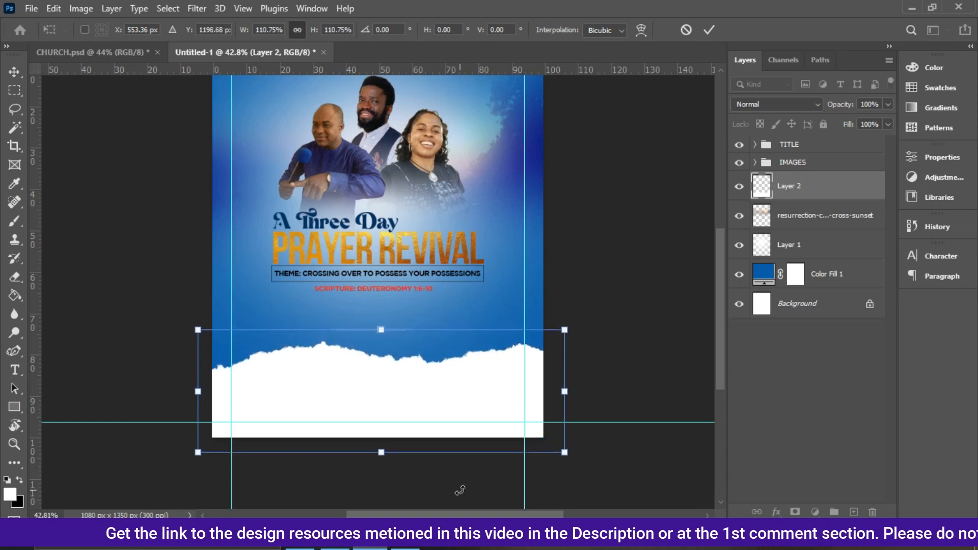
{"action": "key", "text": "Return"}
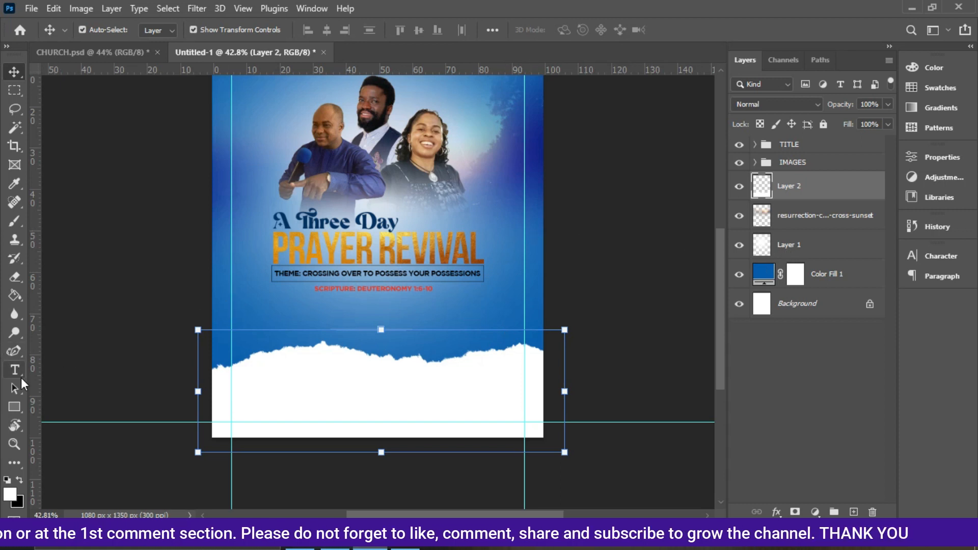
Select the Rectangle tool and set its stroke colour to white.
{"action": "left_click", "coordinate": [14, 407]}
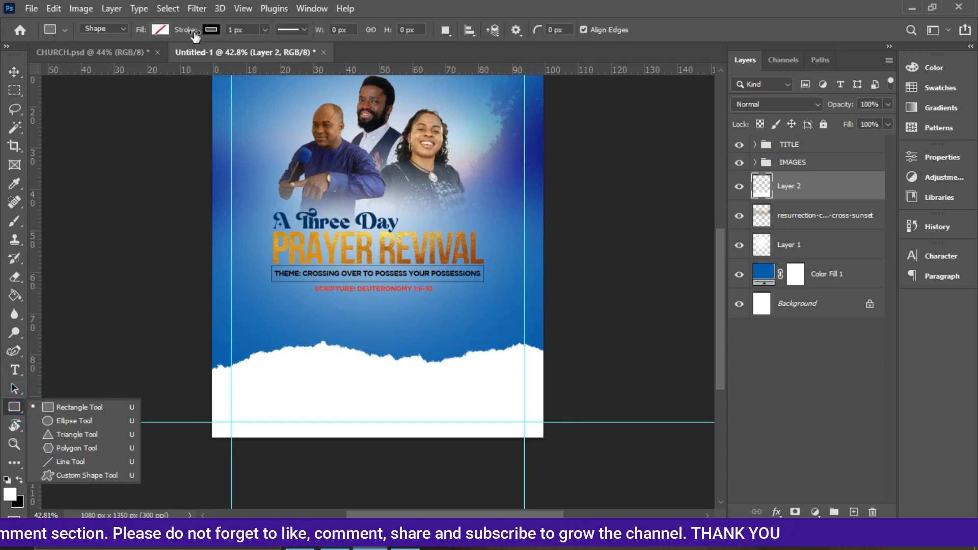
{"action": "left_click", "coordinate": [211, 30]}
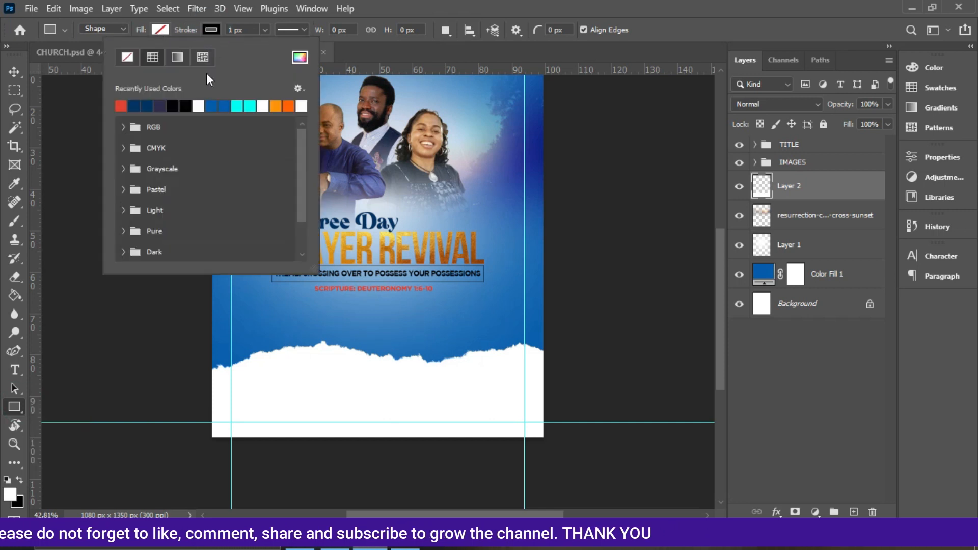
{"action": "left_click", "coordinate": [198, 104]}
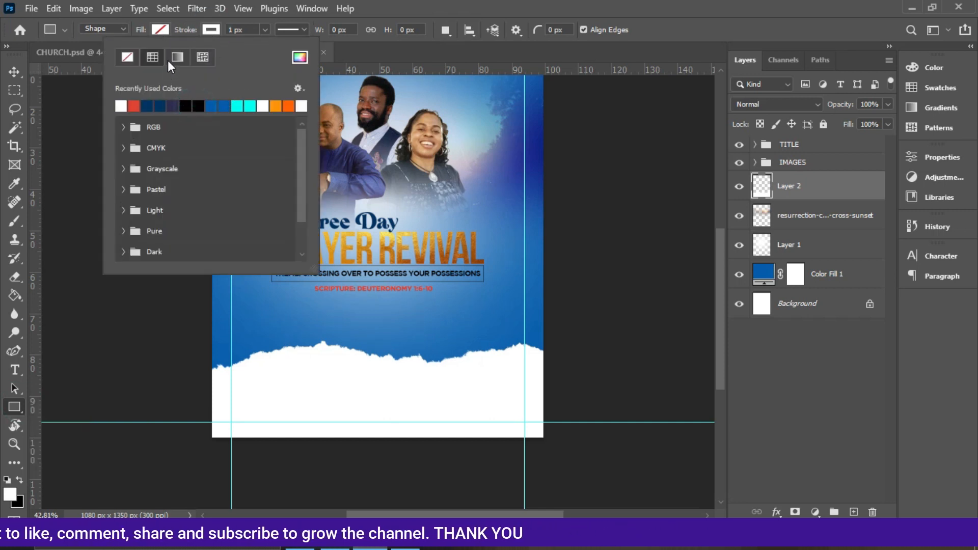
{"action": "left_click", "coordinate": [152, 32]}
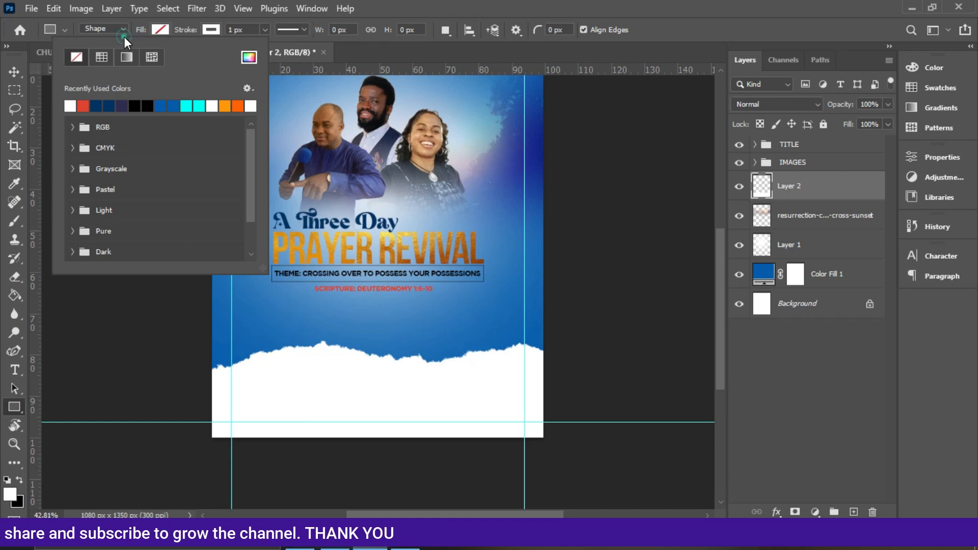
{"action": "left_click", "coordinate": [147, 30]}
{"action": "left_click", "coordinate": [136, 51]}
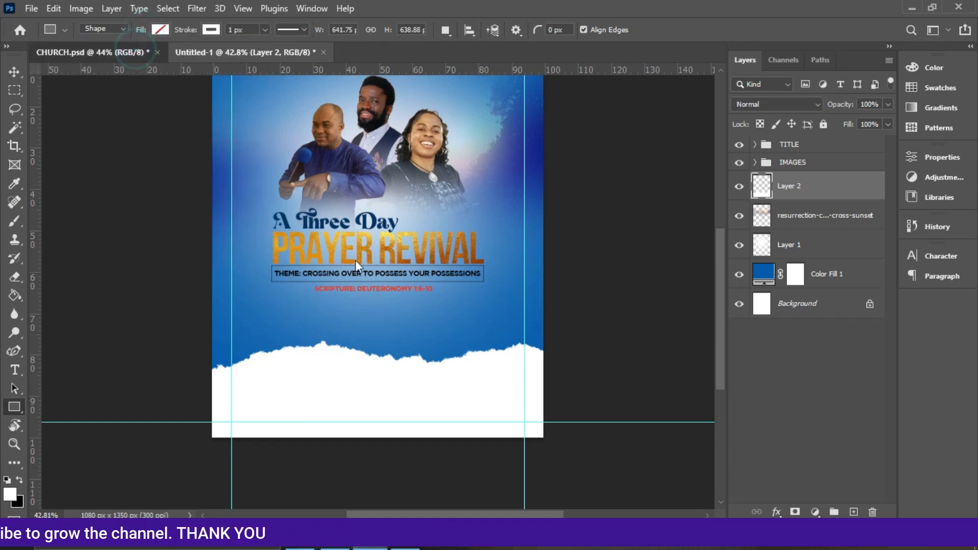
Set the rectangle's stroke width to 5 px and its fill to red.
{"action": "left_click", "coordinate": [258, 49]}
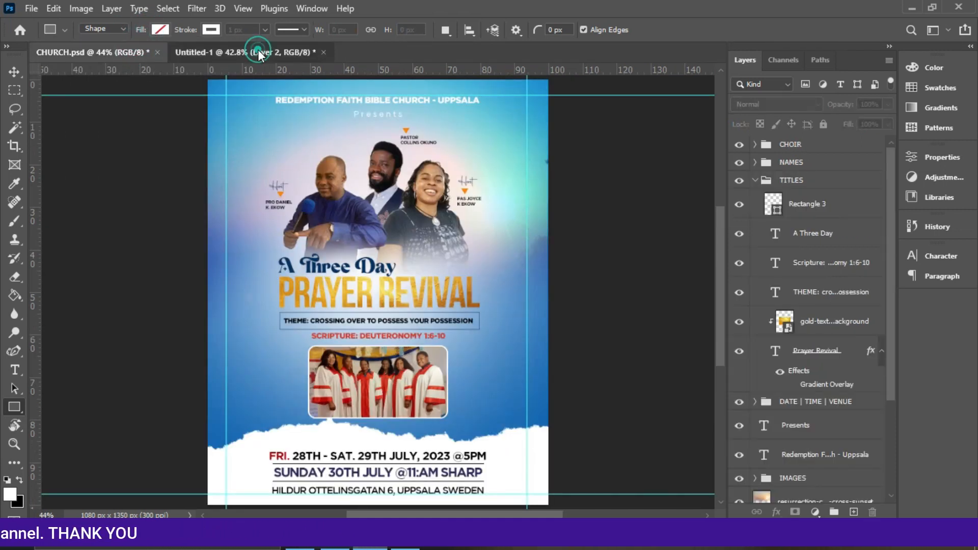
{"action": "left_click", "coordinate": [265, 29]}
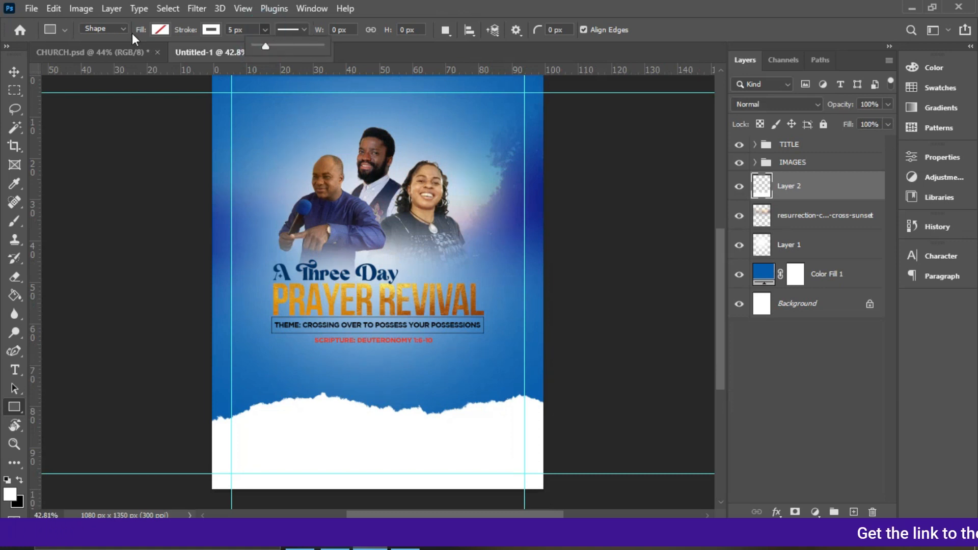
{"action": "left_click", "coordinate": [155, 31]}
{"action": "left_click", "coordinate": [83, 106]}
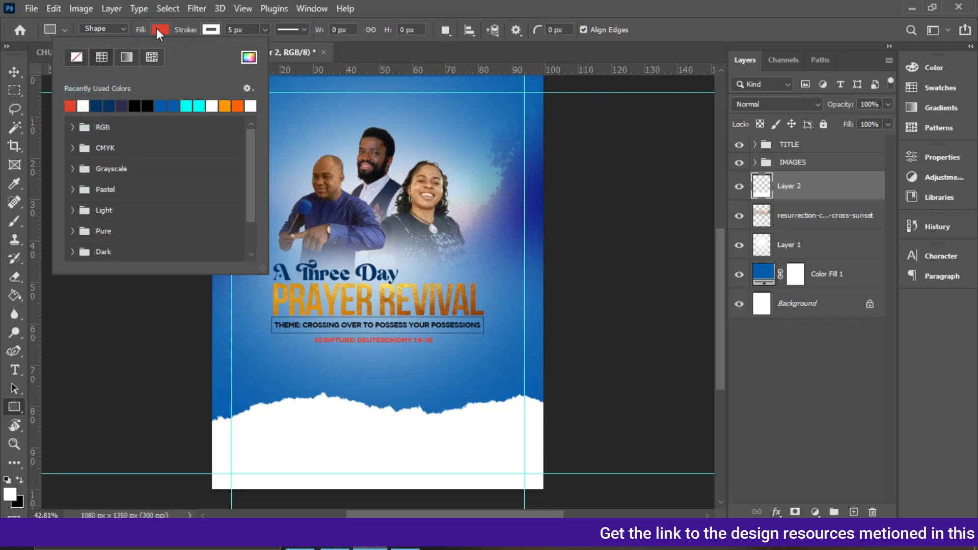
{"action": "left_click", "coordinate": [157, 29]}
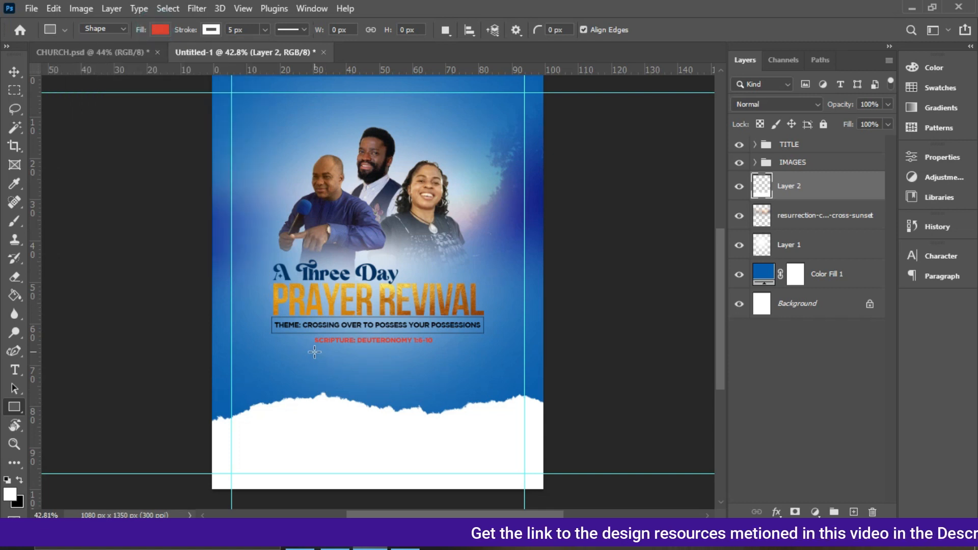
Draw a rectangle about 410 by 202 px below the scripture text.
{"action": "key", "text": "ctrl+plus"}
{"action": "key", "text": "ctrl+plus"}
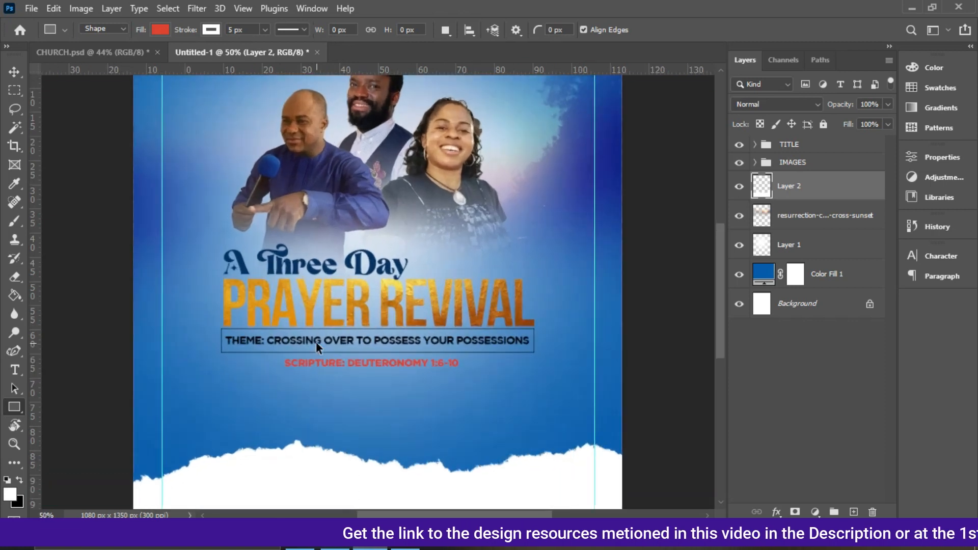
{"action": "left_click_drag", "start_coordinate": [279, 383], "coordinate": [474, 479]}
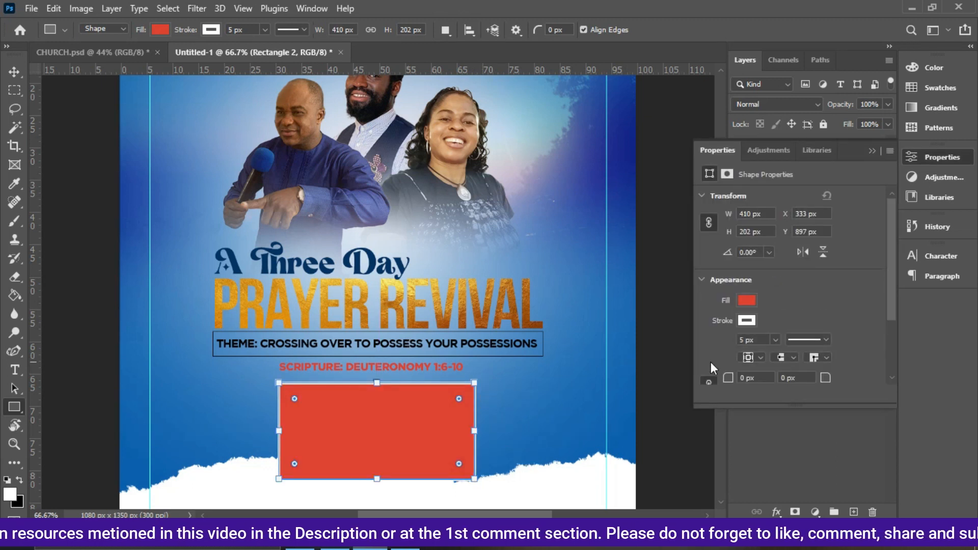
{"action": "scroll", "coordinate": [892, 239], "scroll_direction": "down", "scroll_amount": 3}
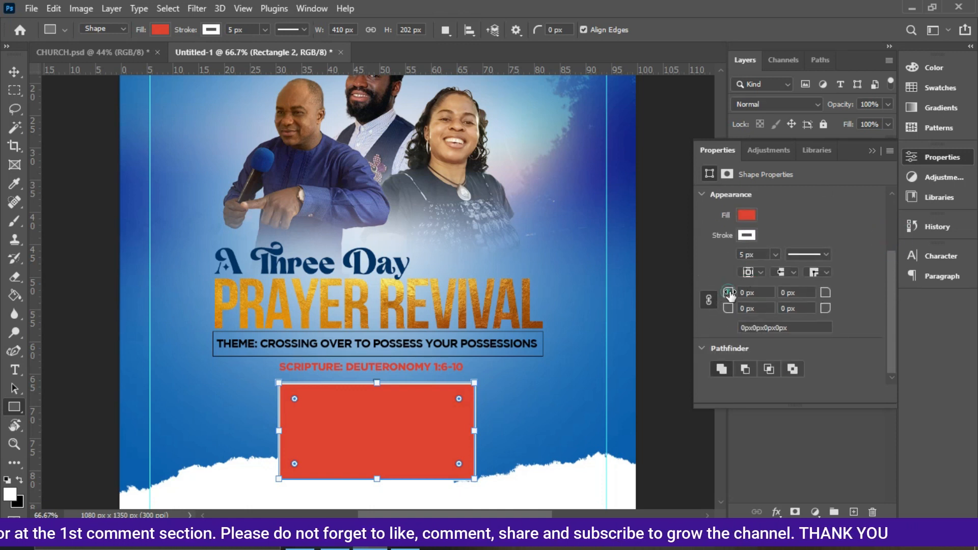
Round the rectangle's corners to 28 px.
{"action": "mouse_move", "coordinate": [728, 296]}
{"action": "left_mouse_down"}
{"action": "mouse_move", "coordinate": [754, 301]}
{"action": "mouse_move", "coordinate": [707, 298]}
{"action": "mouse_move", "coordinate": [762, 310]}
{"action": "mouse_move", "coordinate": [727, 308]}
{"action": "left_mouse_up"}
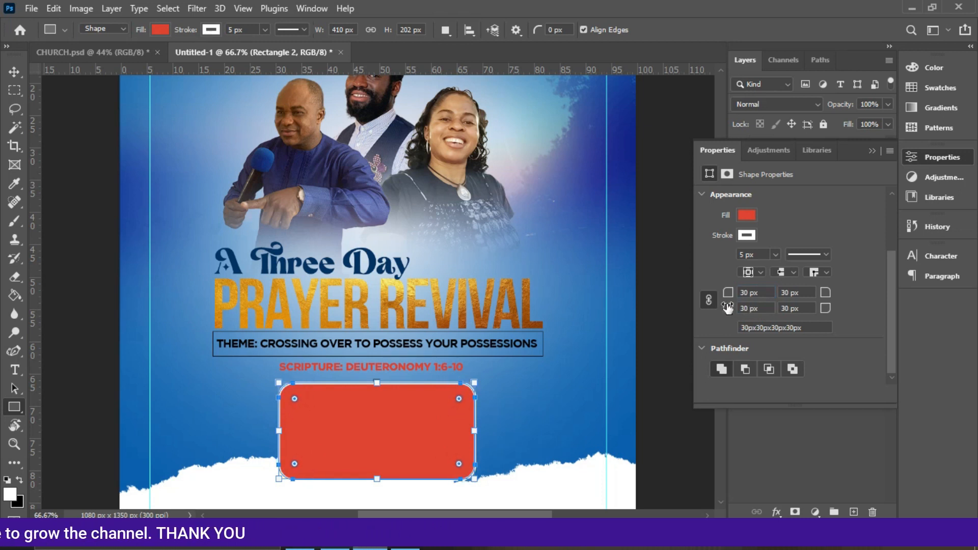
{"action": "left_click_drag", "start_coordinate": [730, 299], "coordinate": [729, 298]}
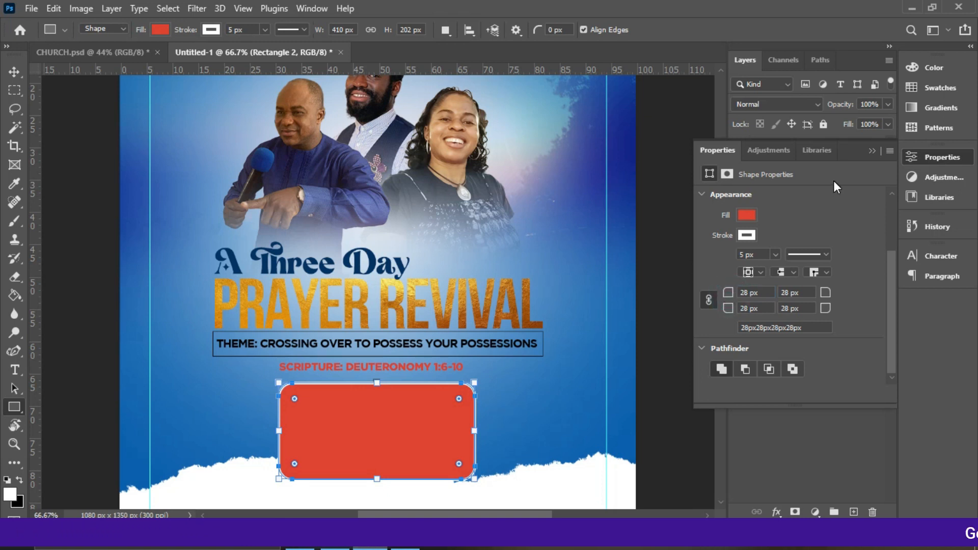
{"action": "left_click", "coordinate": [872, 151]}
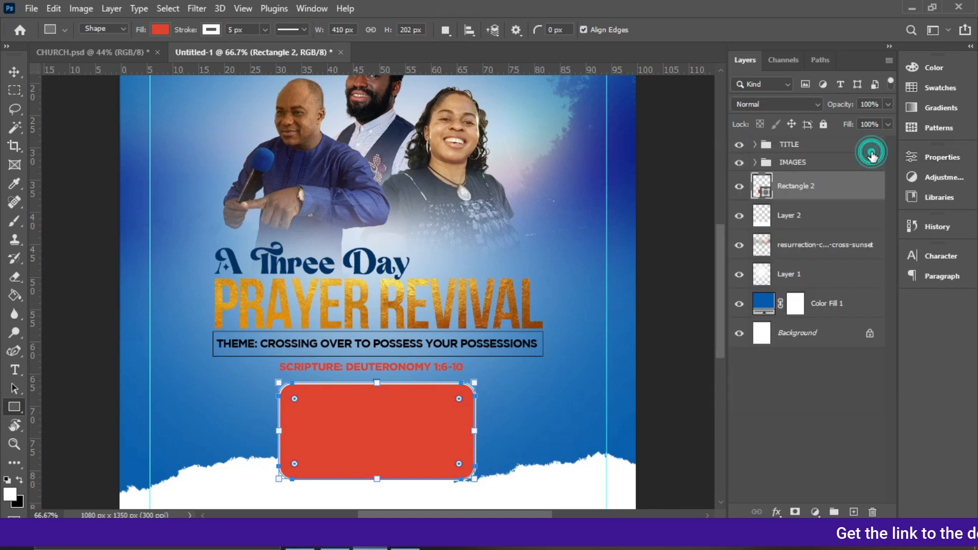
Nudge the rectangle down and center it horizontally on the canvas.
{"action": "left_click", "coordinate": [17, 67]}
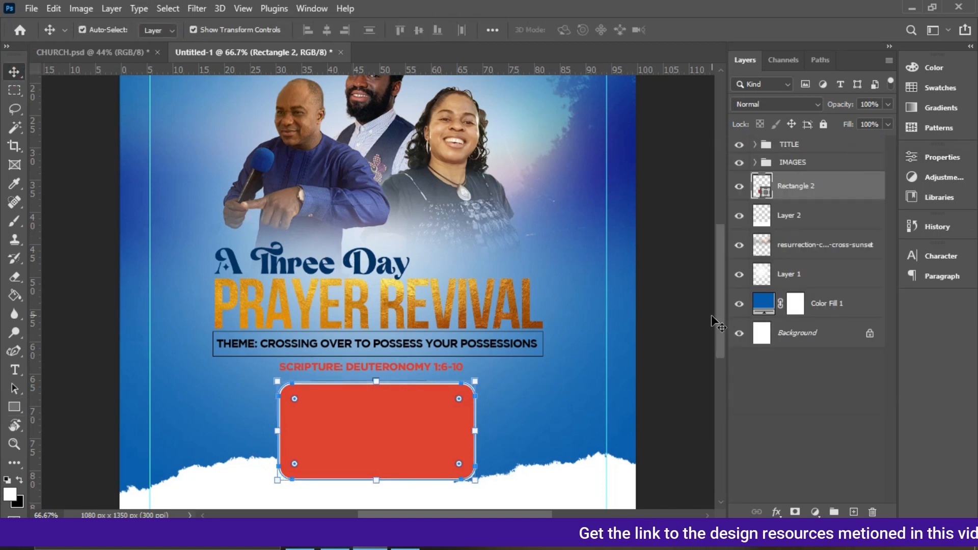
{"action": "left_click_drag", "start_coordinate": [719, 320], "coordinate": [732, 371]}
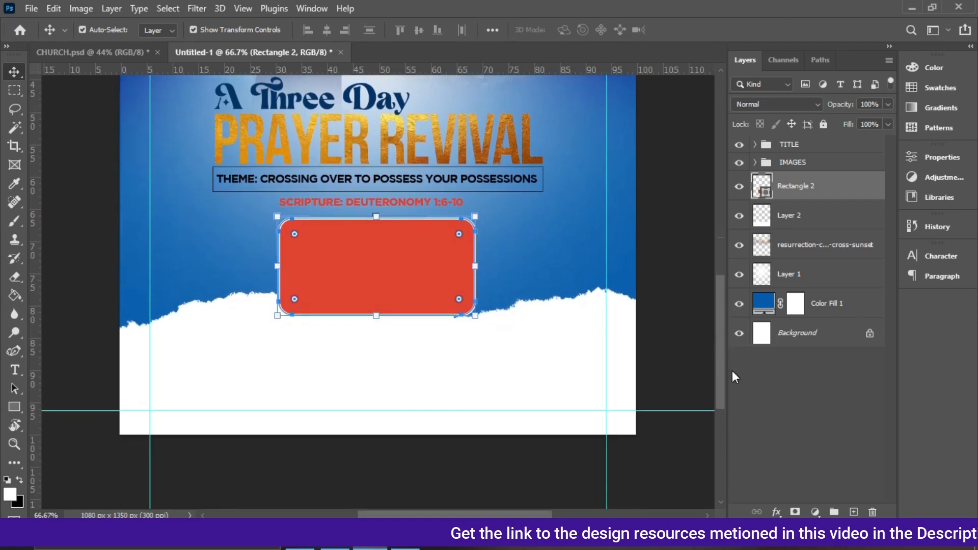
{"action": "key", "text": "Down"}
{"action": "key", "text": "Down"}
{"action": "key", "text": "Down"}
{"action": "key", "text": "Down"}
{"action": "key", "text": "Down"}
{"action": "key", "text": "Down"}
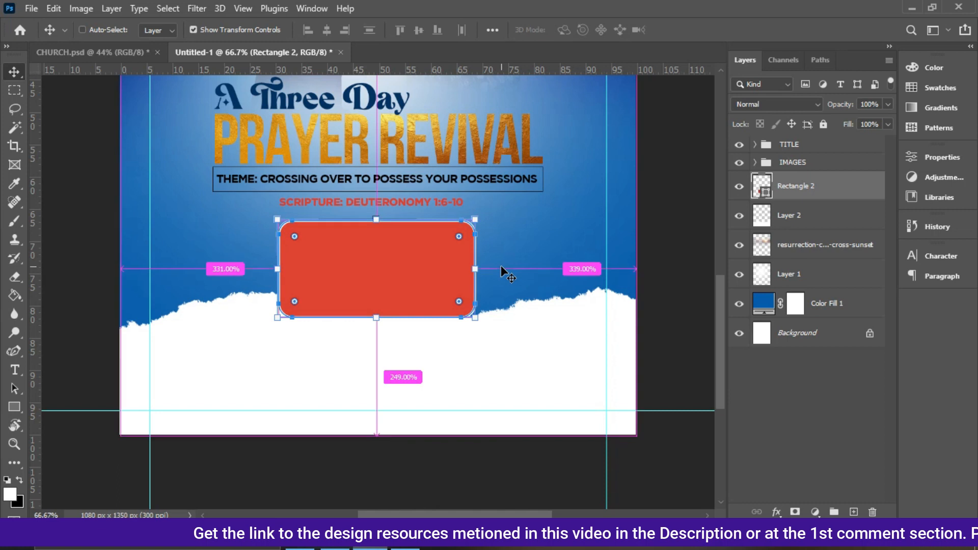
{"action": "key", "text": "ctrl+a"}
{"action": "left_click", "coordinate": [327, 30]}
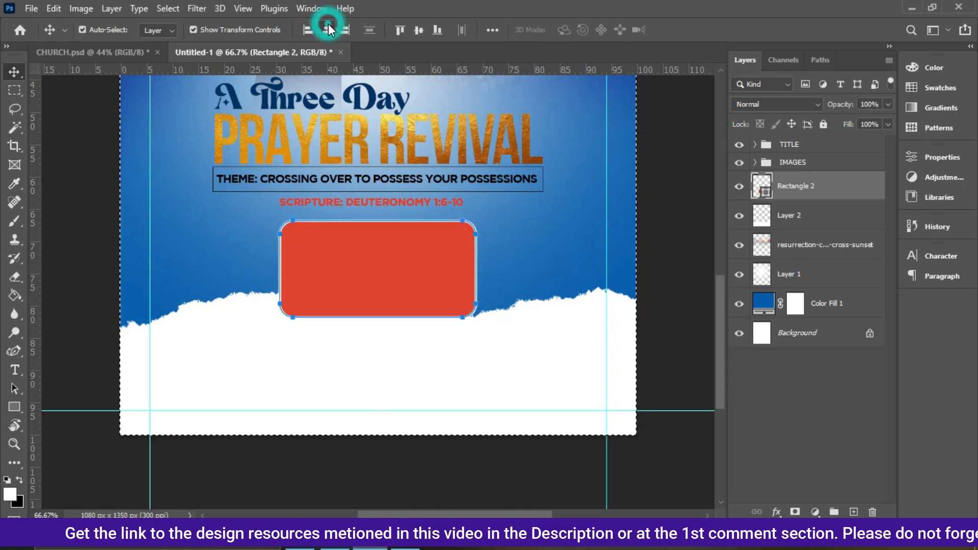
{"action": "key", "text": "ctrl+d"}
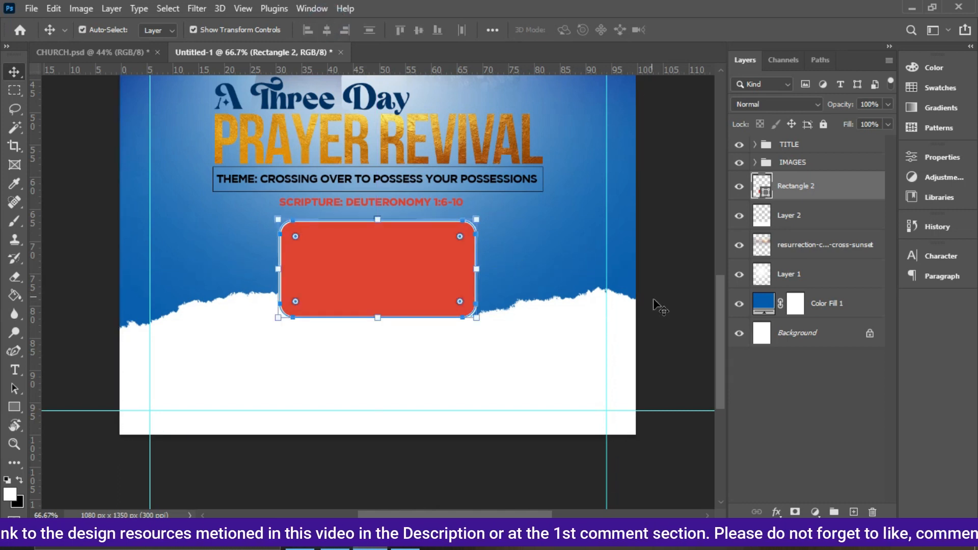
Fine-tune the rectangle's vertical position with small nudges down and up.
{"action": "key", "text": "Down"}
{"action": "key", "text": "Down"}
{"action": "key", "text": "Down"}
{"action": "key", "text": "Down"}
{"action": "key", "text": "Down"}
{"action": "key", "text": "Down"}
{"action": "key", "text": "Down"}
{"action": "key", "text": "Down"}
{"action": "key", "text": "Down"}
{"action": "key", "text": "Down"}
{"action": "key", "text": "Down"}
{"action": "key", "text": "Down"}
{"action": "key", "text": "Down"}
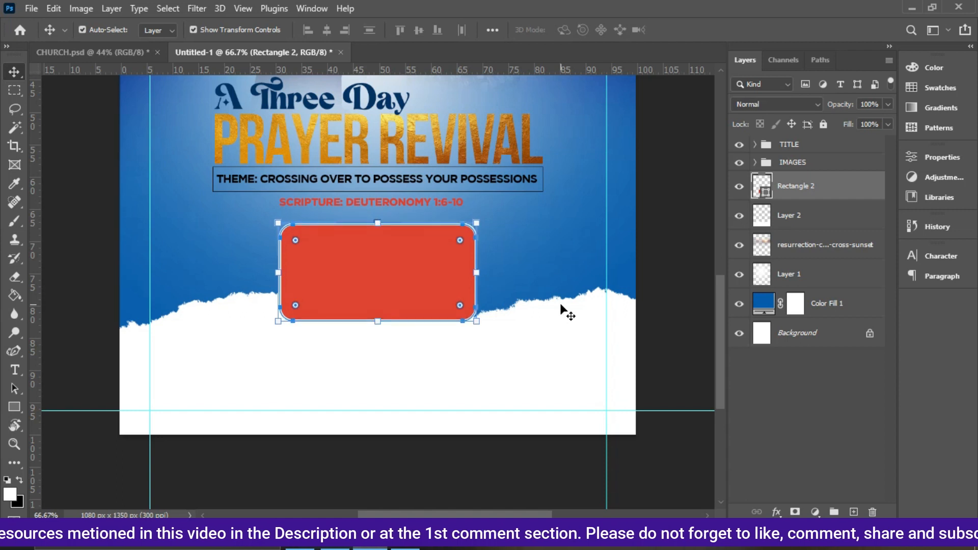
{"action": "left_click_drag", "start_coordinate": [561, 333], "coordinate": [563, 375]}
{"action": "left_click", "coordinate": [413, 278]}
{"action": "key", "text": "Up"}
{"action": "key", "text": "Up"}
{"action": "key", "text": "Up"}
{"action": "key", "text": "Up"}
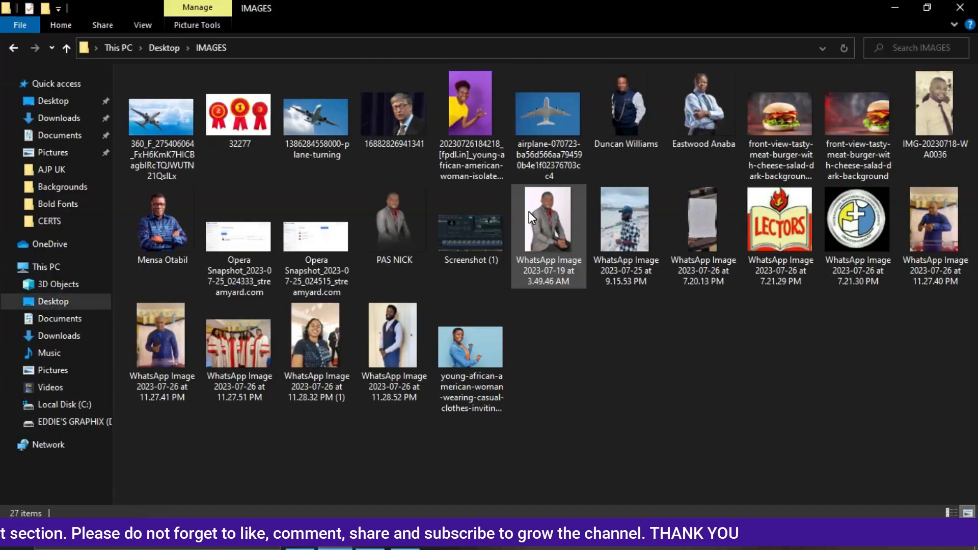
Place the choir photo from the IMAGES folder onto the canvas and scale it down over the rectangle.
{"action": "left_click_drag", "start_coordinate": [232, 344], "coordinate": [364, 316]}
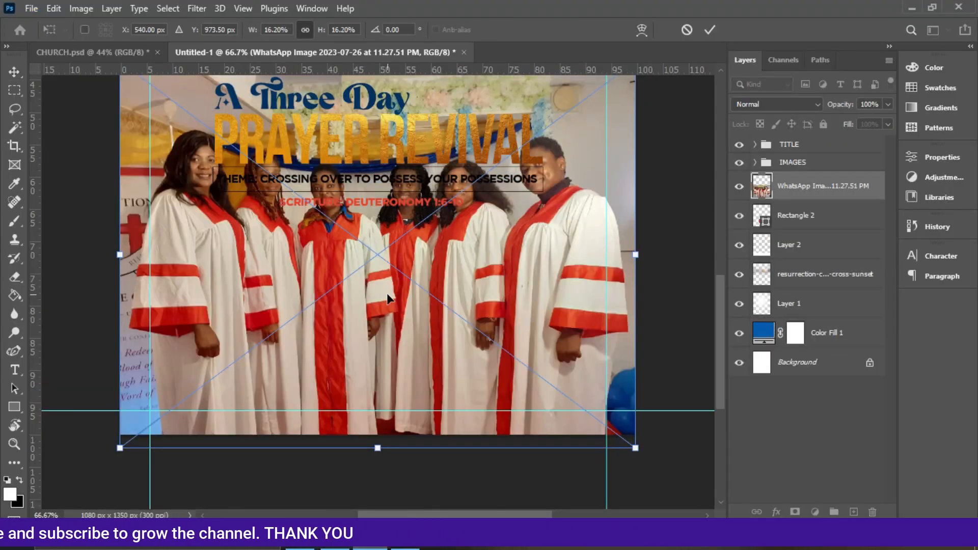
{"action": "left_click_drag", "start_coordinate": [636, 255], "coordinate": [472, 225]}
{"action": "key", "text": "Return"}
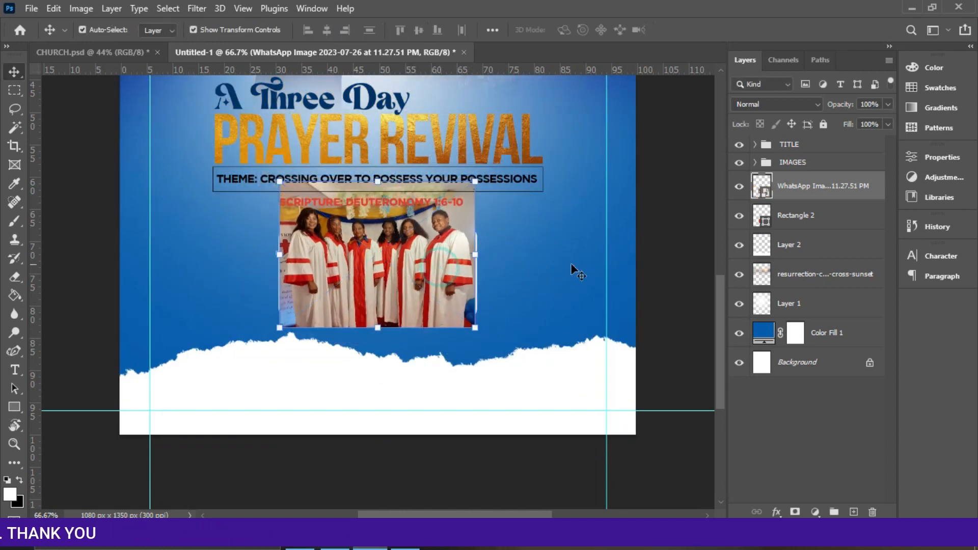
Clip the choir photo into the rounded rectangle.
{"action": "left_click", "coordinate": [822, 188]}
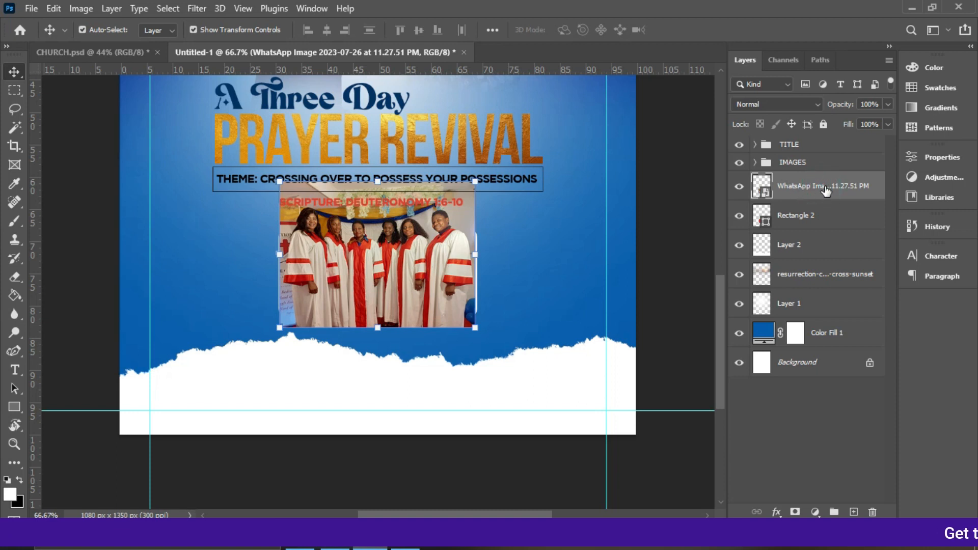
{"action": "right_click", "coordinate": [827, 190]}
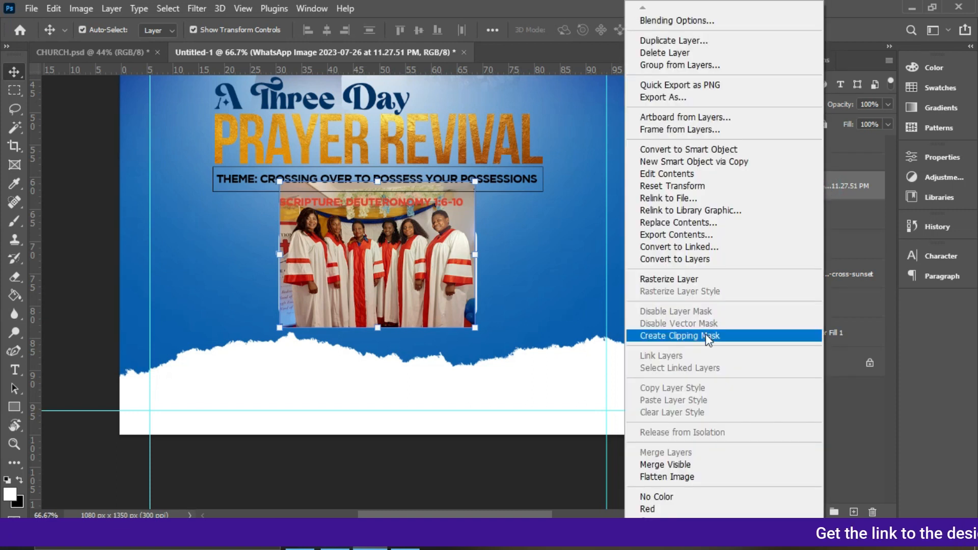
{"action": "left_click", "coordinate": [706, 335]}
Scale the choir photo slightly and nudge it down and left inside the frame.
{"action": "left_click_drag", "start_coordinate": [478, 329], "coordinate": [484, 333]}
{"action": "key", "text": "Down"}
{"action": "key", "text": "Down"}
{"action": "key", "text": "Down"}
{"action": "key", "text": "Down"}
{"action": "key", "text": "Down"}
{"action": "key", "text": "Down"}
{"action": "key", "text": "Down"}
{"action": "key", "text": "Down"}
{"action": "key", "text": "Down"}
{"action": "key", "text": "Down"}
{"action": "key", "text": "Down"}
{"action": "key", "text": "Down"}
{"action": "key", "text": "Down"}
{"action": "key", "text": "Down"}
{"action": "key", "text": "Down"}
{"action": "key", "text": "Down"}
{"action": "key", "text": "Down"}
{"action": "key", "text": "Down"}
{"action": "key", "text": "Down"}
{"action": "key", "text": "Down"}
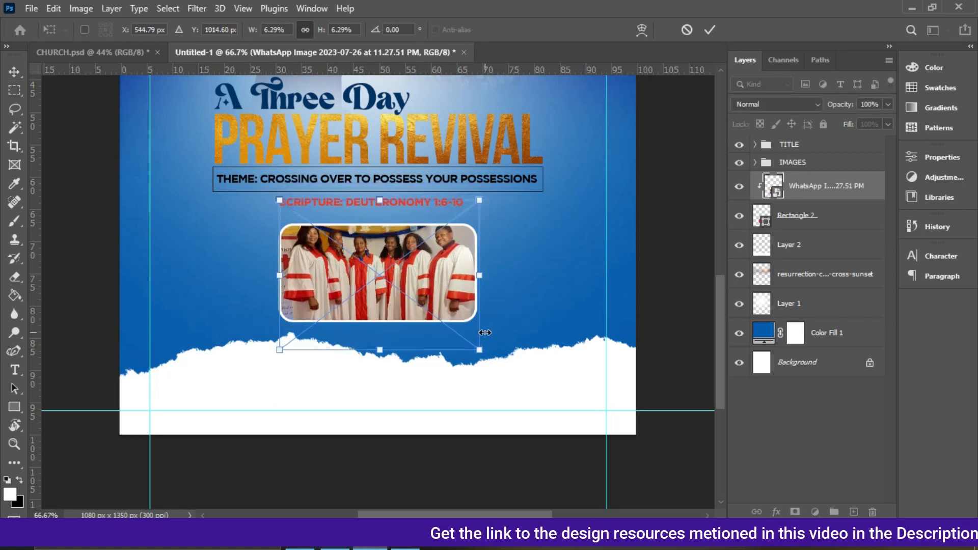
{"action": "key", "text": "Down"}
{"action": "key", "text": "Down"}
{"action": "key", "text": "Down"}
{"action": "key", "text": "Down"}
{"action": "key", "text": "Down"}
{"action": "key", "text": "Down"}
{"action": "key", "text": "Down"}
{"action": "key", "text": "Down"}
{"action": "key", "text": "Down"}
{"action": "key", "text": "Left"}
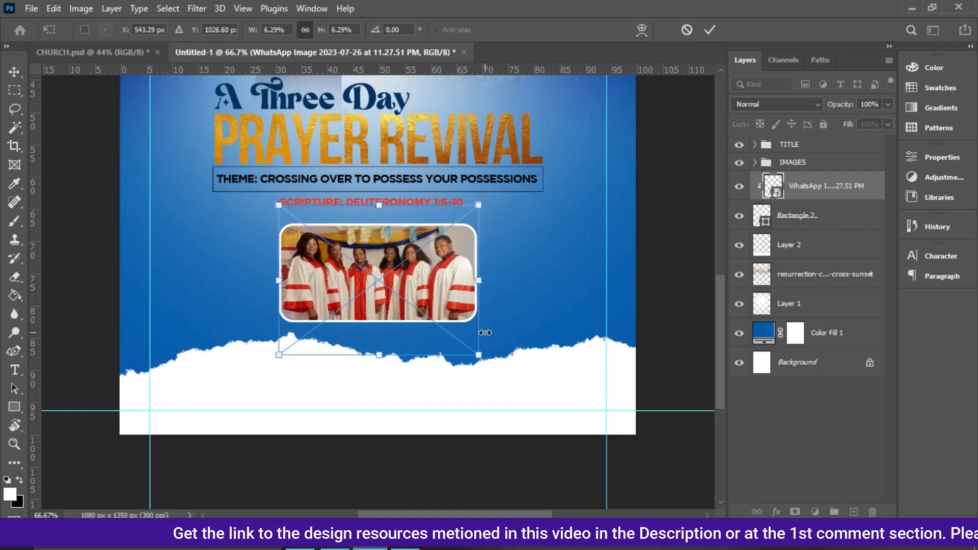
{"action": "key", "text": "Return"}
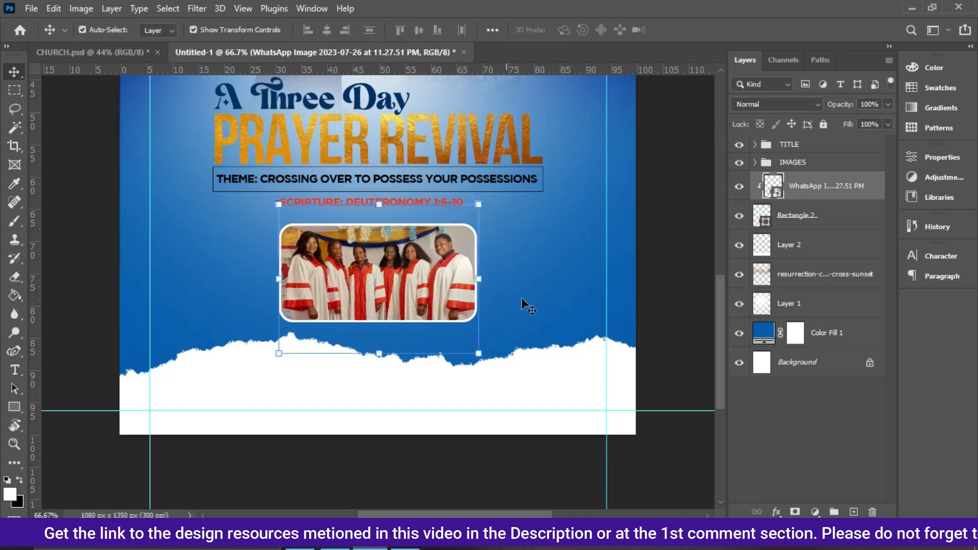
Select the rounded rectangle and nudge the framed photo up slightly.
{"action": "left_click", "coordinate": [837, 218], "text": "ctrl"}
{"action": "key", "text": "Up"}
{"action": "key", "text": "Up"}
{"action": "key", "text": "Up"}
{"action": "key", "text": "Up"}
{"action": "key", "text": "Up"}
{"action": "key", "text": "Up"}
{"action": "key", "text": "Up"}
{"action": "key", "text": "Up"}
{"action": "key", "text": "Up"}
{"action": "key", "text": "Up"}
{"action": "key", "text": "Up"}
{"action": "key", "text": "Up"}
{"action": "key", "text": "Up"}
{"action": "key", "text": "Up"}
{"action": "key", "text": "Up"}
{"action": "key", "text": "Up"}
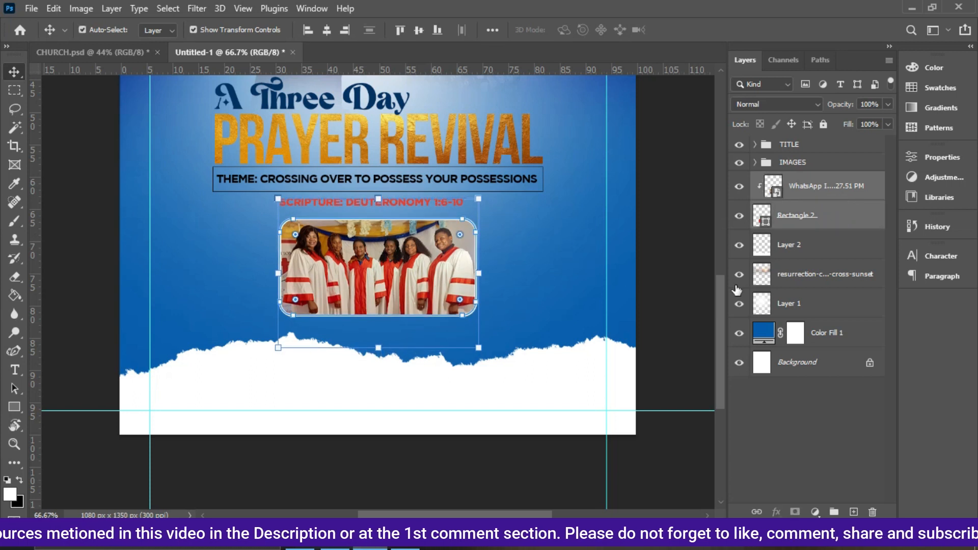
Select the torn-paper layer and nudge it up slightly.
{"action": "left_click", "coordinate": [585, 376]}
{"action": "key", "text": "Up"}
{"action": "key", "text": "Up"}
{"action": "key", "text": "Up"}
{"action": "key", "text": "Up"}
{"action": "key", "text": "Up"}
{"action": "key", "text": "Up"}
{"action": "key", "text": "Up"}
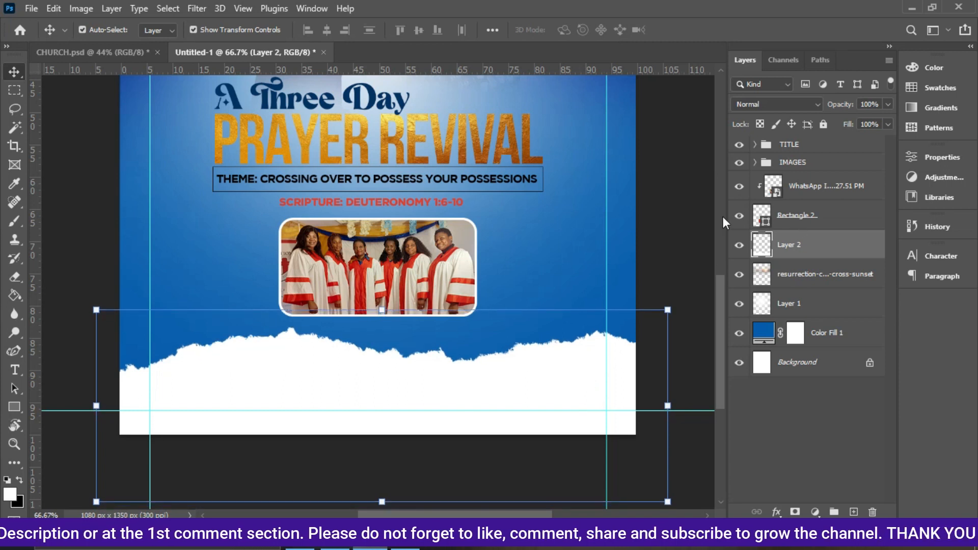
Select the IMAGES and TITLE groups and scale them down to about 90.52%.
{"action": "left_click_drag", "start_coordinate": [719, 282], "coordinate": [717, 215]}
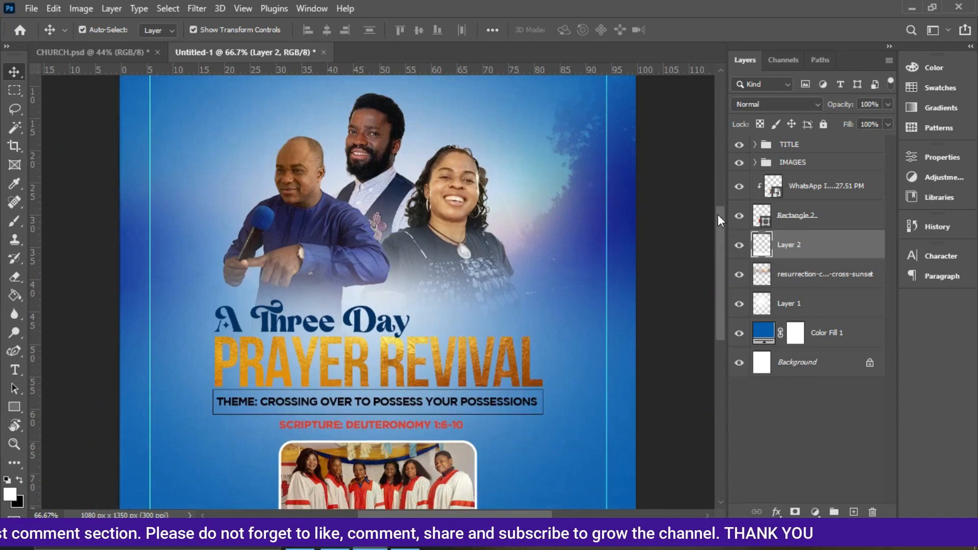
{"action": "left_click", "coordinate": [809, 165]}
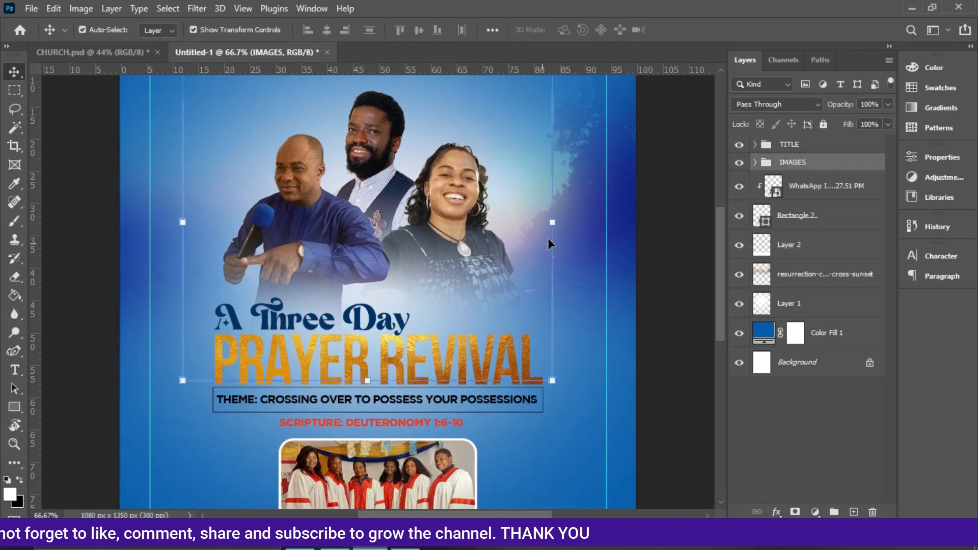
{"action": "left_click", "coordinate": [801, 154], "text": "ctrl"}
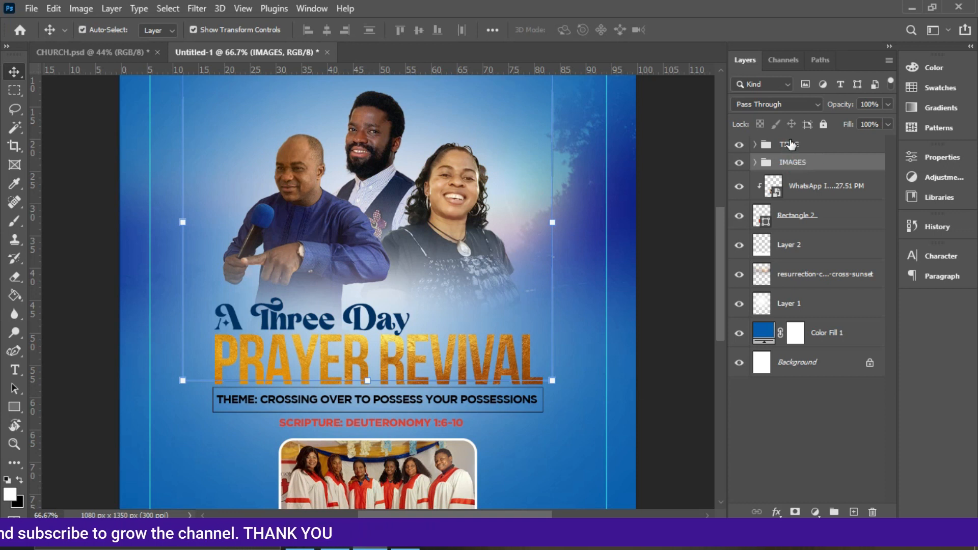
{"action": "left_click", "coordinate": [790, 145], "text": "ctrl"}
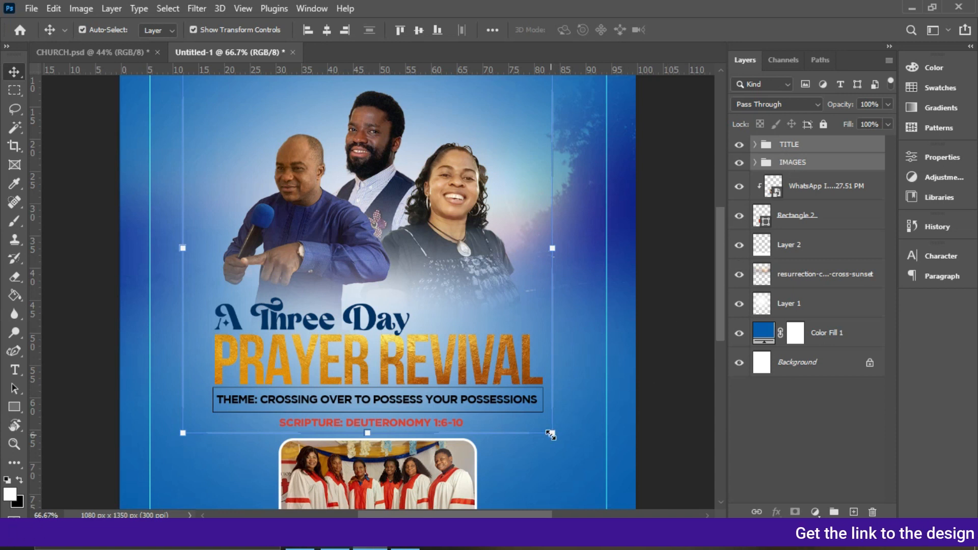
{"action": "left_click_drag", "start_coordinate": [552, 436], "coordinate": [534, 418]}
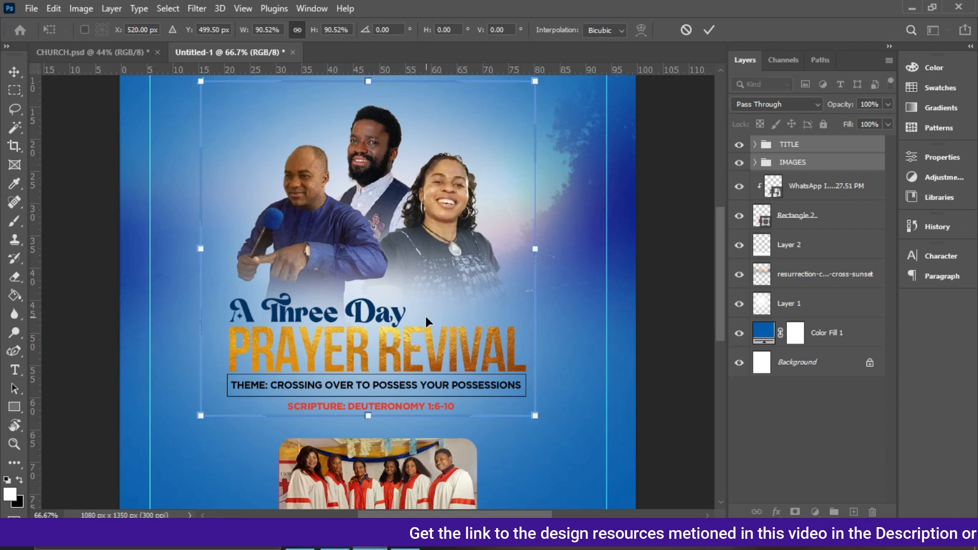
{"action": "key", "text": "Return"}
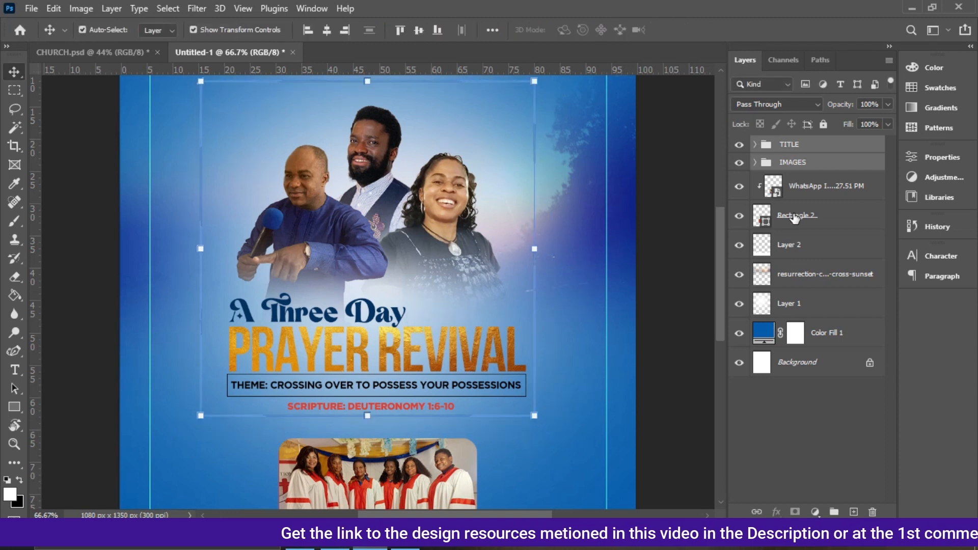
Select the rounded rectangle and nudge the framed choir photo up closer to the scripture text.
{"action": "left_click", "coordinate": [803, 186]}
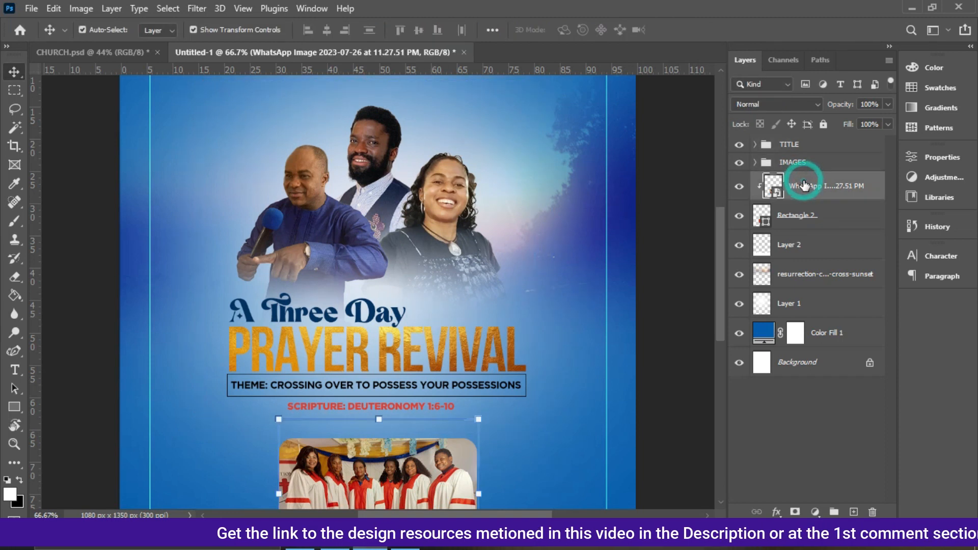
{"action": "left_click", "coordinate": [809, 220]}
{"action": "key", "text": "Up"}
{"action": "key", "text": "Up"}
{"action": "key", "text": "Up"}
{"action": "key", "text": "Up"}
{"action": "key", "text": "Up"}
{"action": "key", "text": "Up"}
{"action": "key", "text": "Up"}
{"action": "key", "text": "Up"}
{"action": "key", "text": "Up"}
{"action": "key", "text": "Up"}
{"action": "key", "text": "Up"}
{"action": "key", "text": "Up"}
{"action": "key", "text": "Up"}
{"action": "key", "text": "Up"}
{"action": "key", "text": "Up"}
{"action": "key", "text": "Up"}
{"action": "key", "text": "Up"}
{"action": "key", "text": "Up"}
{"action": "key", "text": "Up"}
{"action": "key", "text": "Up"}
{"action": "key", "text": "Up"}
{"action": "key", "text": "Up"}
{"action": "key", "text": "Up"}
{"action": "key", "text": "Up"}
{"action": "key", "text": "Up"}
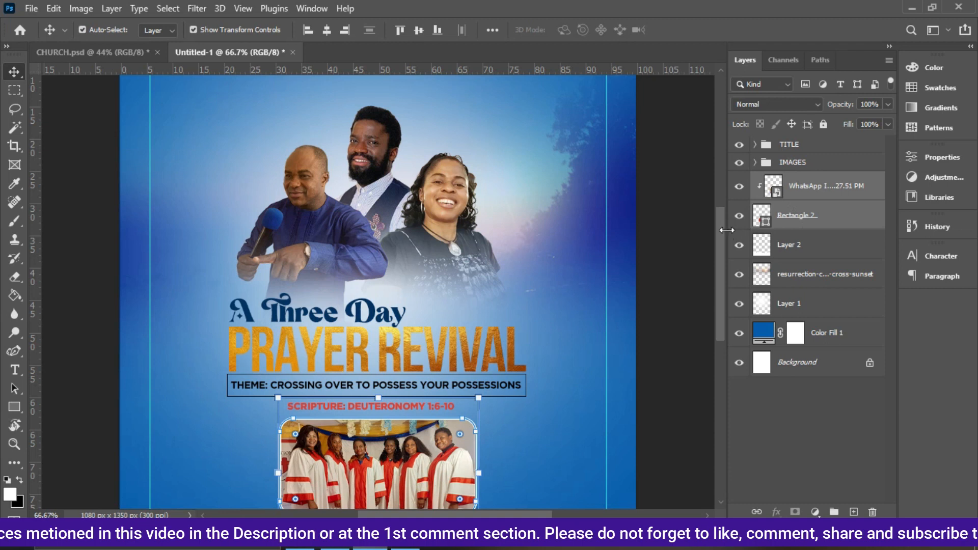
Move the torn-paper layer up and slightly left beneath the framed photo.
{"action": "left_click_drag", "start_coordinate": [723, 233], "coordinate": [739, 298]}
{"action": "left_click", "coordinate": [601, 352]}
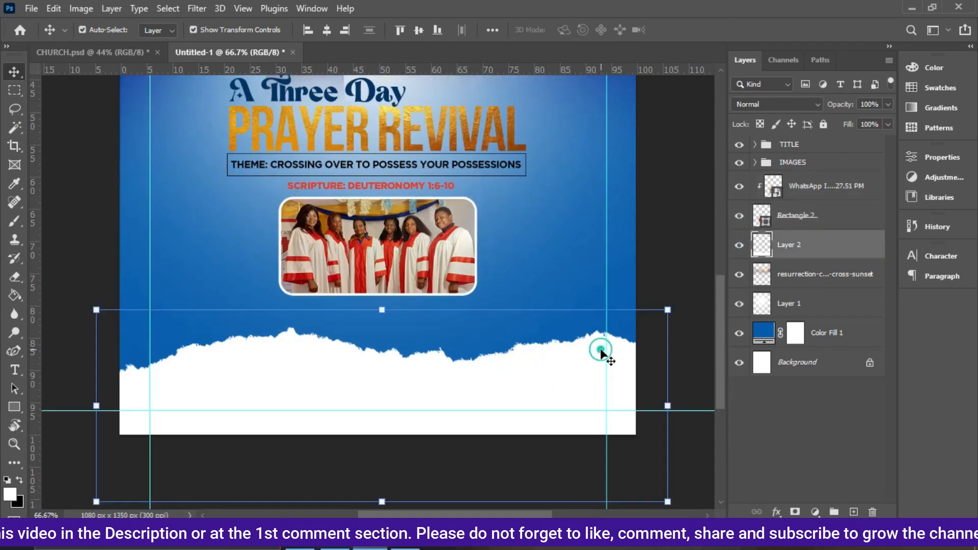
{"action": "key", "text": "Up"}
{"action": "key", "text": "Up"}
{"action": "key", "text": "Up"}
{"action": "key", "text": "Up"}
{"action": "key", "text": "Up"}
{"action": "key", "text": "Up"}
{"action": "key", "text": "Up"}
{"action": "key", "text": "Up"}
{"action": "key", "text": "Up"}
{"action": "key", "text": "Up"}
{"action": "key", "text": "Up"}
{"action": "key", "text": "Up"}
{"action": "key", "text": "Up"}
{"action": "key", "text": "Up"}
{"action": "key", "text": "Up"}
{"action": "key", "text": "Up"}
{"action": "key", "text": "Up"}
{"action": "key", "text": "Up"}
{"action": "key", "text": "Up"}
{"action": "key", "text": "Up"}
{"action": "key", "text": "Up"}
{"action": "key", "text": "Up"}
{"action": "key", "text": "Up"}
{"action": "key", "text": "Up"}
{"action": "key", "text": "Up"}
{"action": "key", "text": "Up"}
{"action": "key", "text": "Up"}
{"action": "key", "text": "Up"}
{"action": "key", "text": "Up"}
{"action": "key", "text": "Up"}
{"action": "key", "text": "Up"}
{"action": "key", "text": "Up"}
{"action": "key", "text": "Up"}
{"action": "key", "text": "Up"}
{"action": "key", "text": "Up"}
{"action": "key", "text": "Up"}
{"action": "key", "text": "Up"}
{"action": "key", "text": "Up"}
{"action": "key", "text": "Up"}
{"action": "key", "text": "Up"}
{"action": "key", "text": "Up"}
{"action": "key", "text": "Up"}
{"action": "key", "text": "Up"}
{"action": "key", "text": "Left"}
{"action": "key", "text": "Left"}
{"action": "key", "text": "Left"}
{"action": "key", "text": "Left"}
{"action": "key", "text": "Left"}
{"action": "key", "text": "Left"}
{"action": "key", "text": "Left"}
{"action": "key", "text": "Left"}
{"action": "key", "text": "Left"}
{"action": "key", "text": "Left"}
{"action": "key", "text": "Left"}
{"action": "key", "text": "Left"}
{"action": "key", "text": "Left"}
{"action": "key", "text": "Left"}
{"action": "key", "text": "Left"}
{"action": "key", "text": "Left"}
{"action": "key", "text": "Left"}
{"action": "key", "text": "Left"}
{"action": "key", "text": "Left"}
{"action": "key", "text": "Left"}
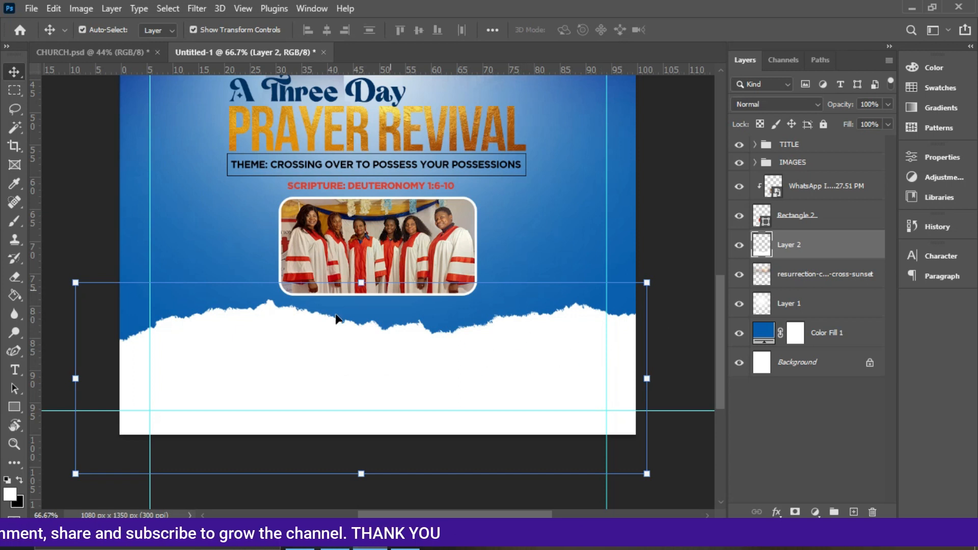
Check the reference flyer and set the Type tool's font to Gotham Bold.
{"action": "left_click", "coordinate": [113, 51]}
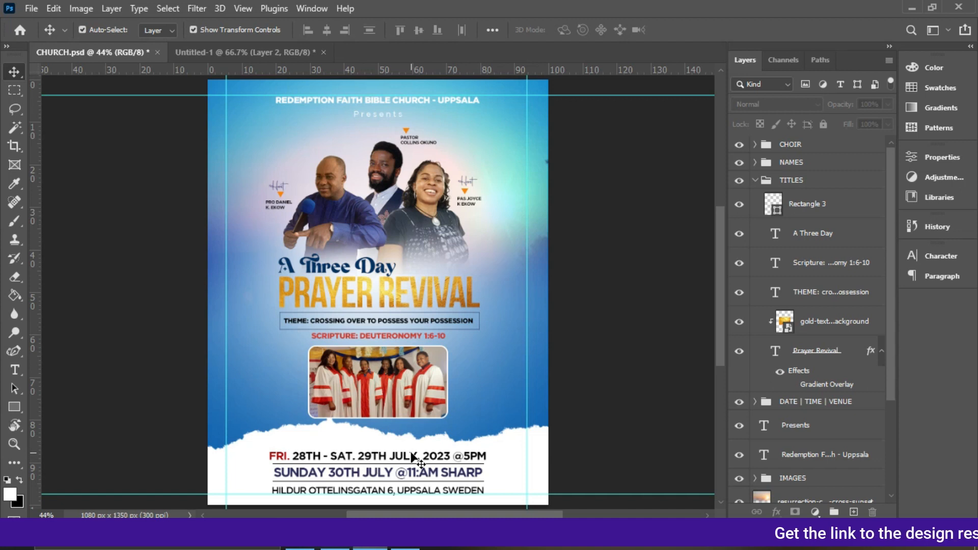
{"action": "left_click", "coordinate": [247, 52]}
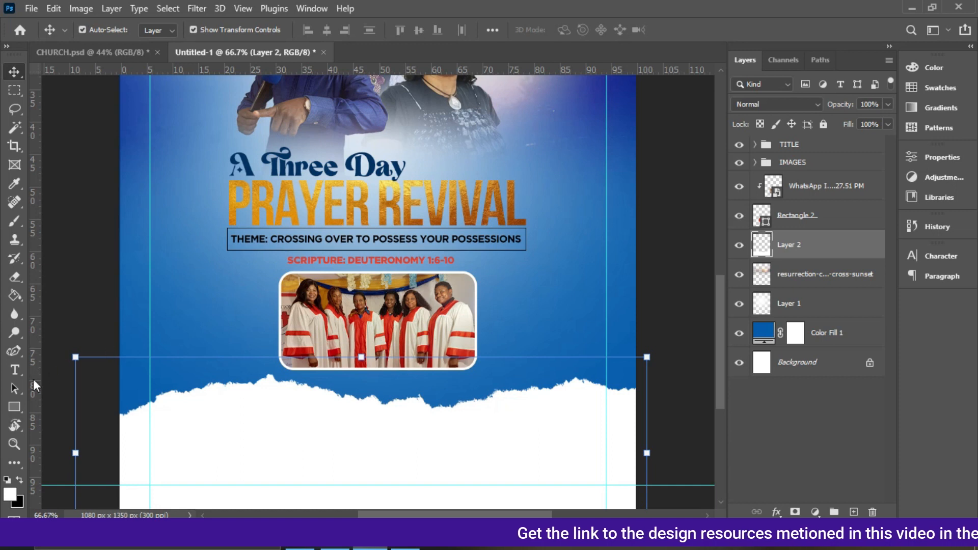
{"action": "left_click", "coordinate": [14, 370]}
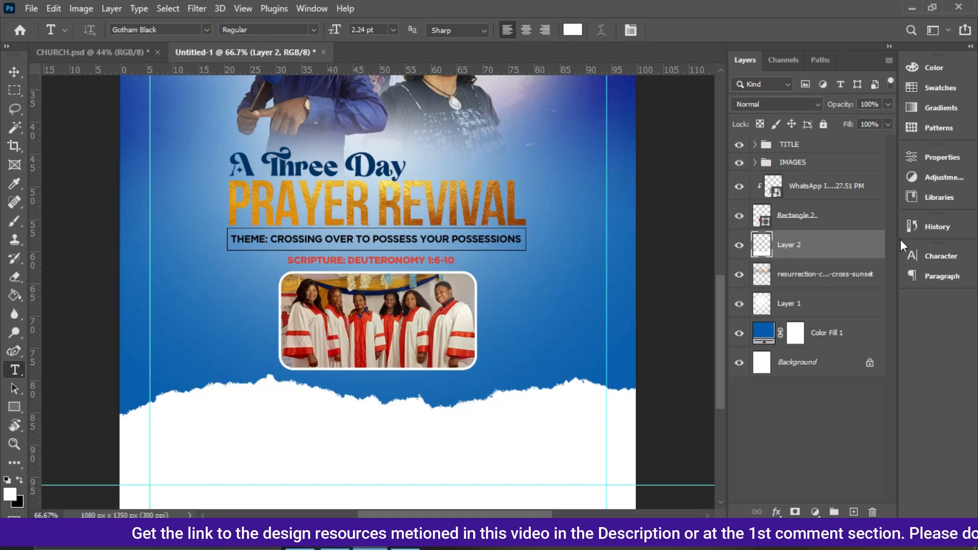
{"action": "left_click", "coordinate": [943, 258]}
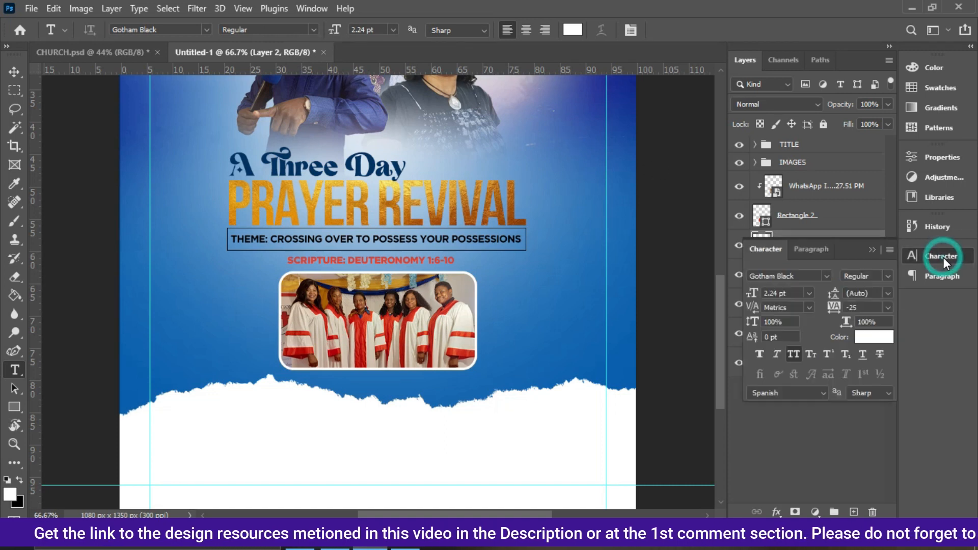
{"action": "left_click", "coordinate": [827, 276]}
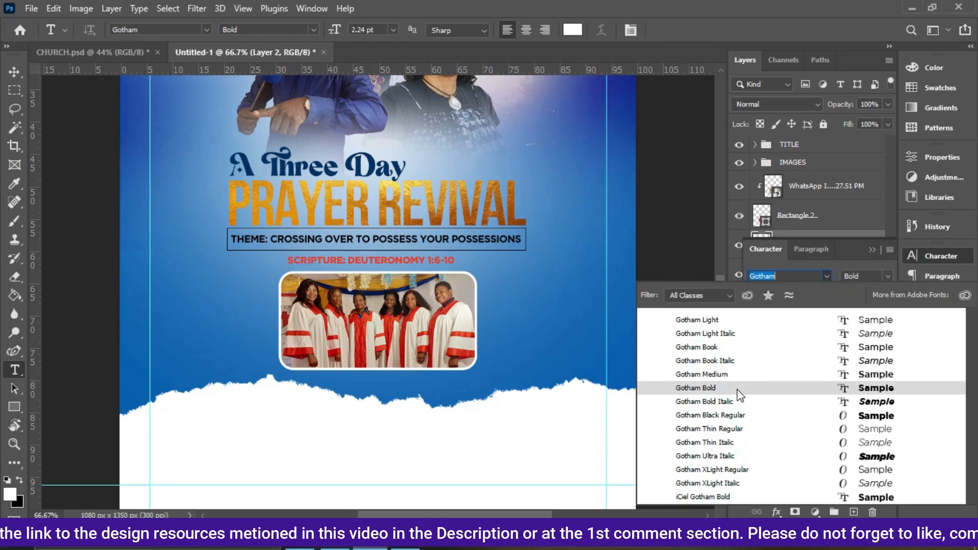
{"action": "left_click", "coordinate": [711, 387]}
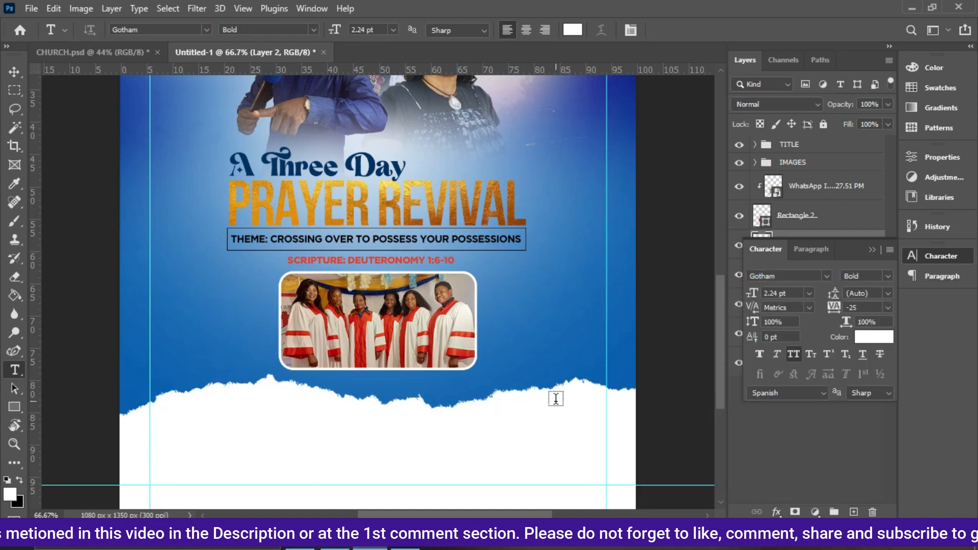
Set the text colour to black and type the date line "FRI. 28TH - SAT. 29TH JULY 2023 " 5PM" at 9 pt below the torn edge.
{"action": "left_click", "coordinate": [875, 338]}
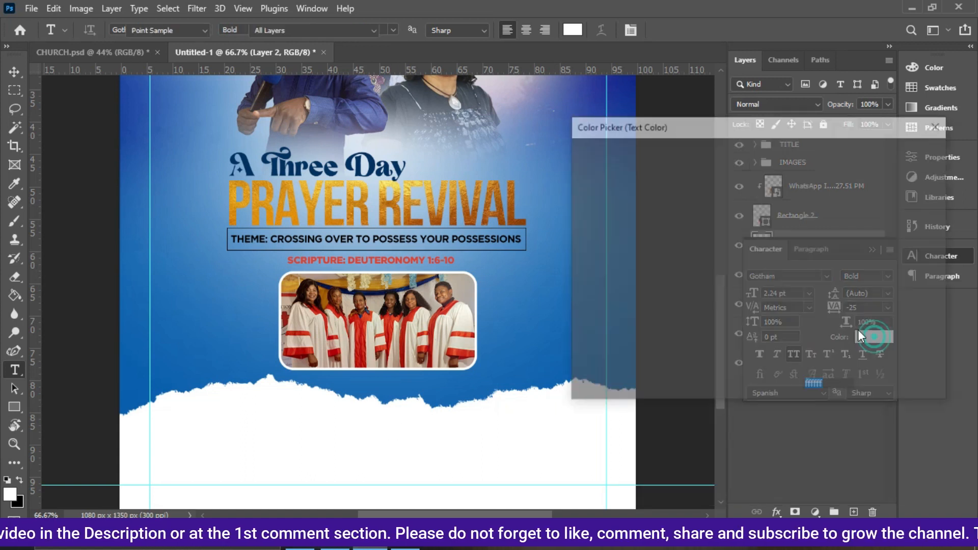
{"action": "left_click_drag", "start_coordinate": [699, 249], "coordinate": [760, 342]}
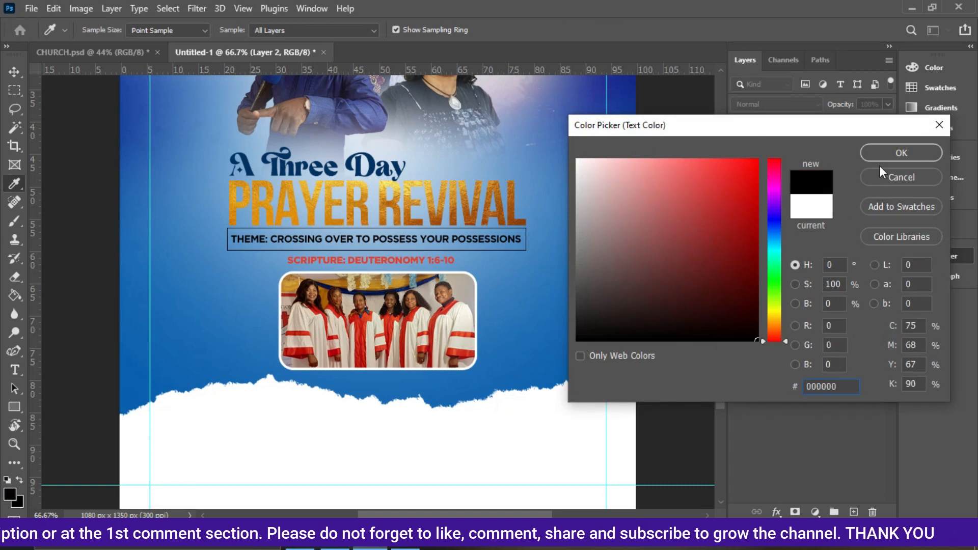
{"action": "left_click", "coordinate": [876, 151]}
{"action": "left_click", "coordinate": [244, 454]}
{"action": "left_click", "coordinate": [244, 454]}
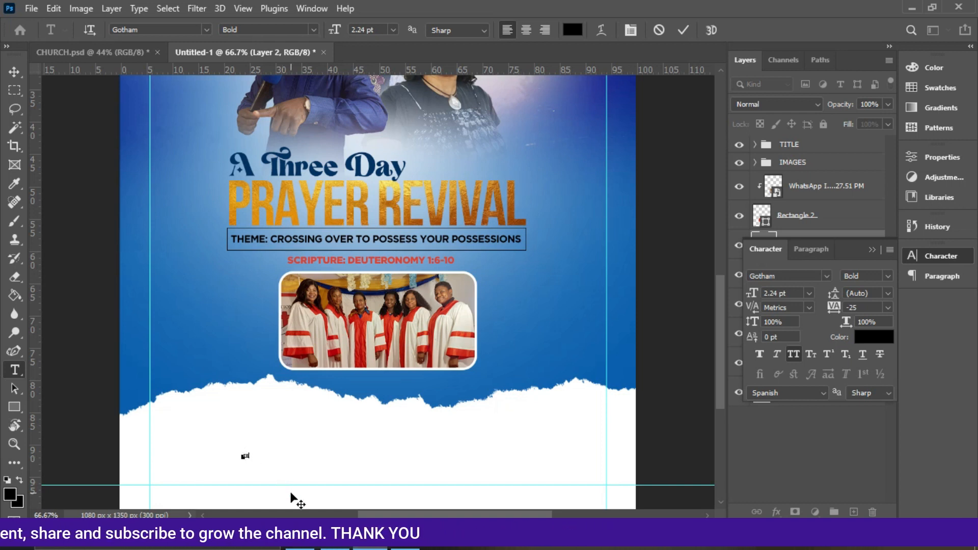
{"action": "type", "text": "TE"}
{"action": "type", "text": "LY 2023"}
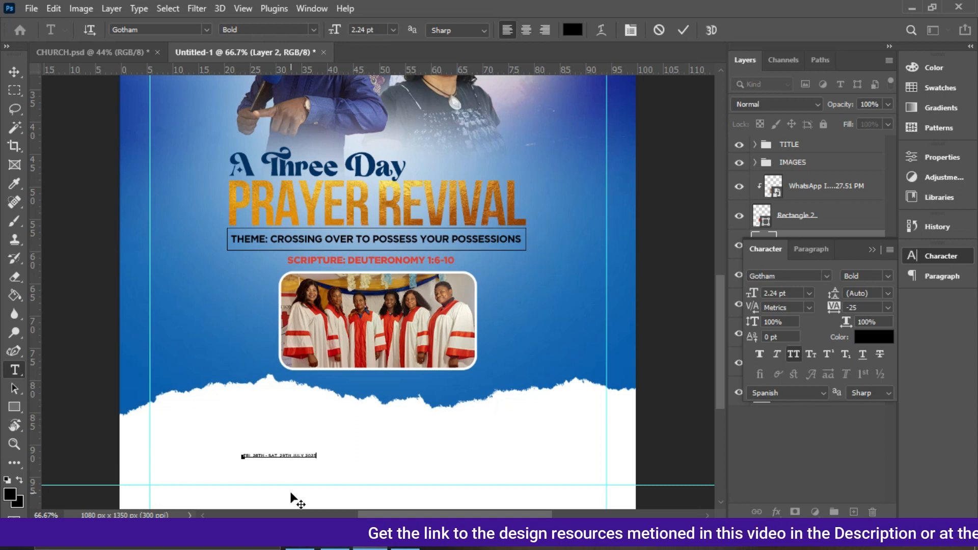
{"action": "type", "text": "* 5"}
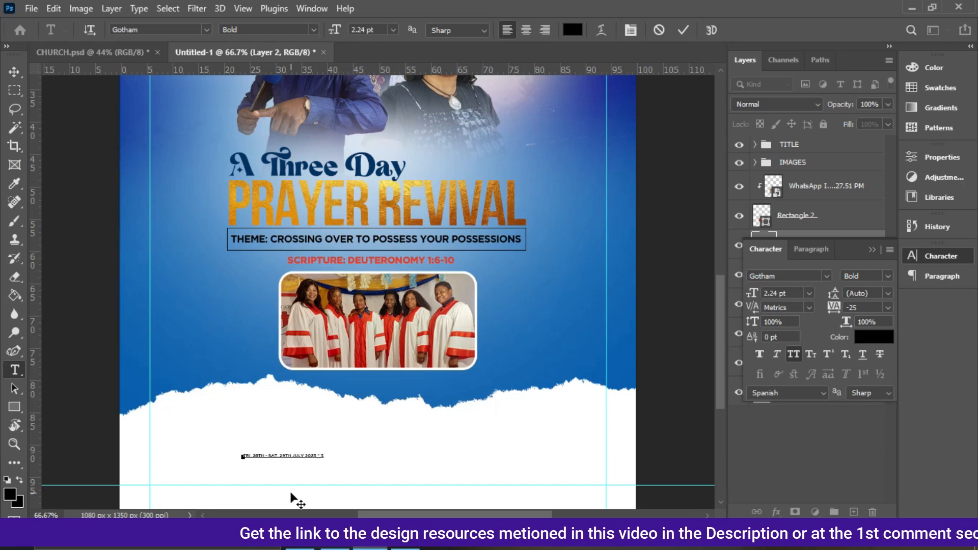
{"action": "type", "text": "PM"}
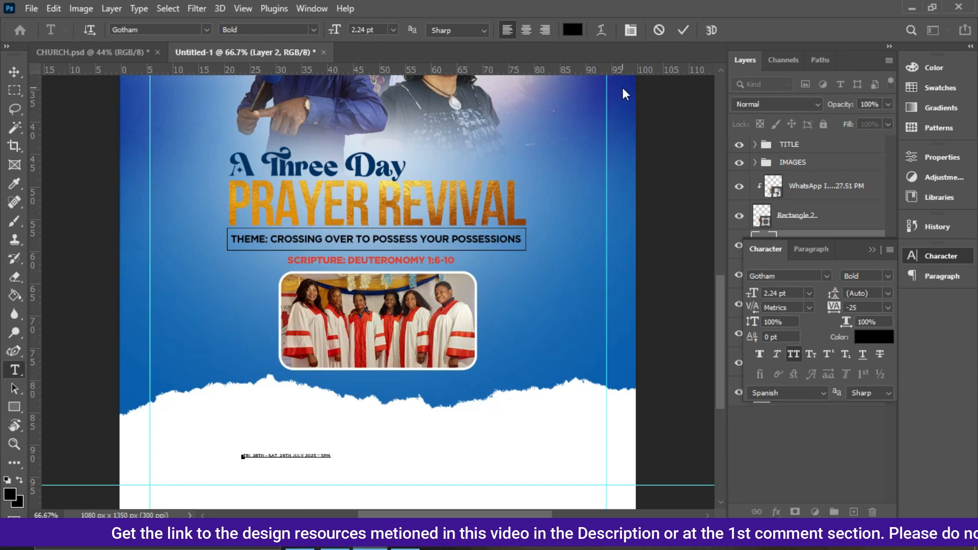
{"action": "left_click", "coordinate": [683, 30]}
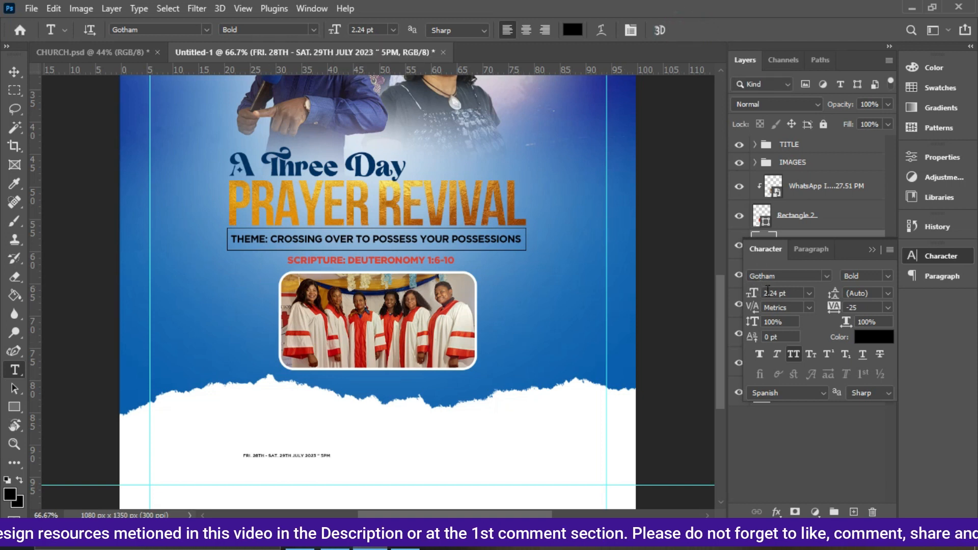
{"action": "left_click", "coordinate": [809, 294]}
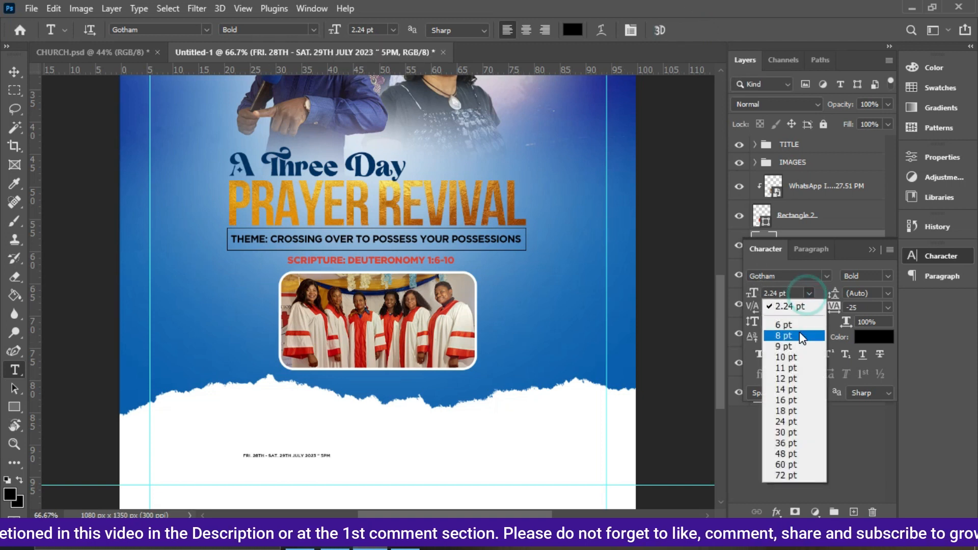
{"action": "left_click", "coordinate": [798, 346]}
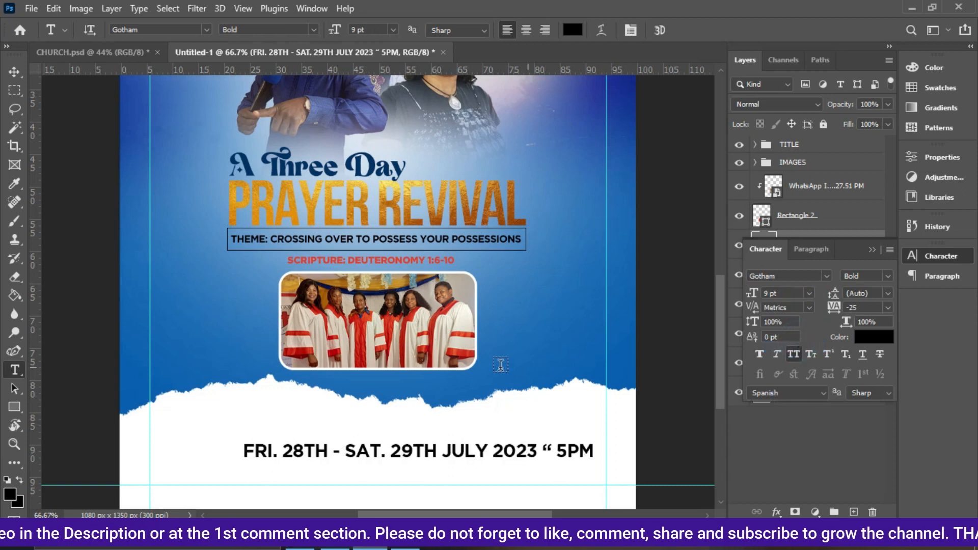
Compare the date line against the reference flyer's lower section.
{"action": "left_click", "coordinate": [111, 52]}
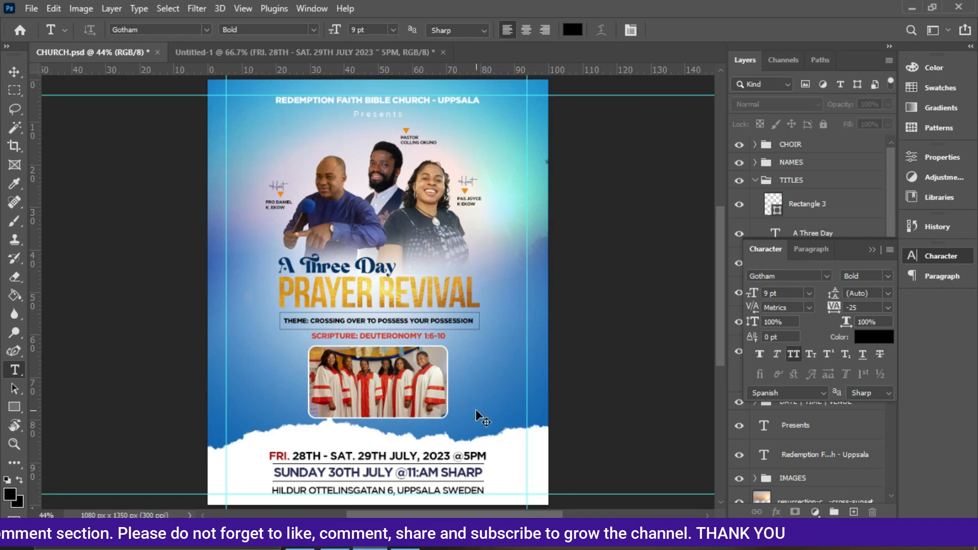
{"action": "key", "text": "ctrl+minus"}
{"action": "key", "text": "ctrl+plus"}
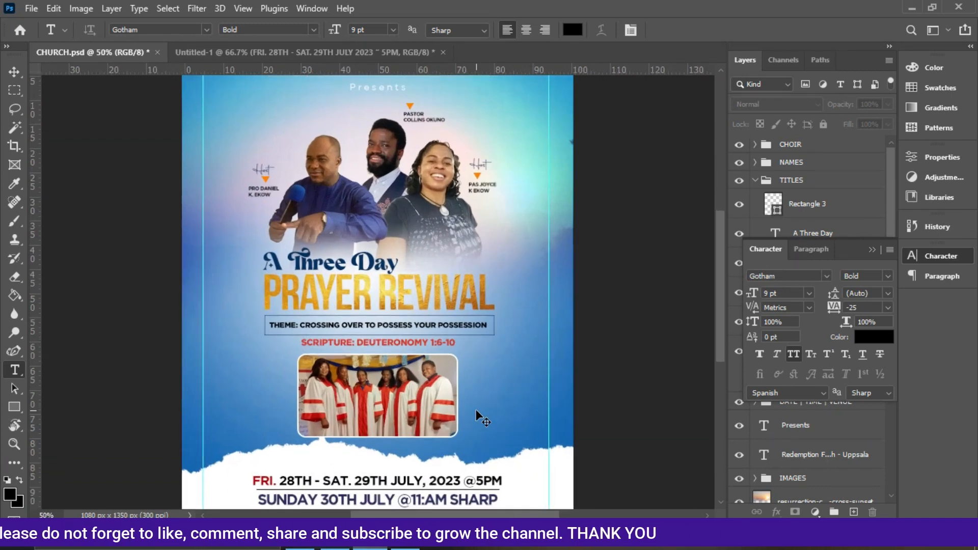
{"action": "key", "text": "ctrl+plus"}
{"action": "left_click_drag", "start_coordinate": [721, 250], "coordinate": [722, 301]}
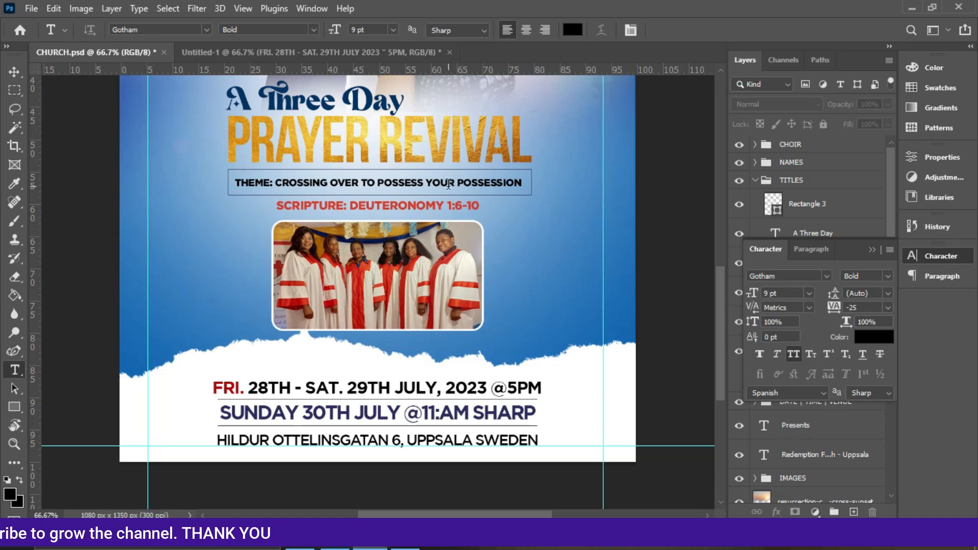
{"action": "left_click", "coordinate": [315, 53]}
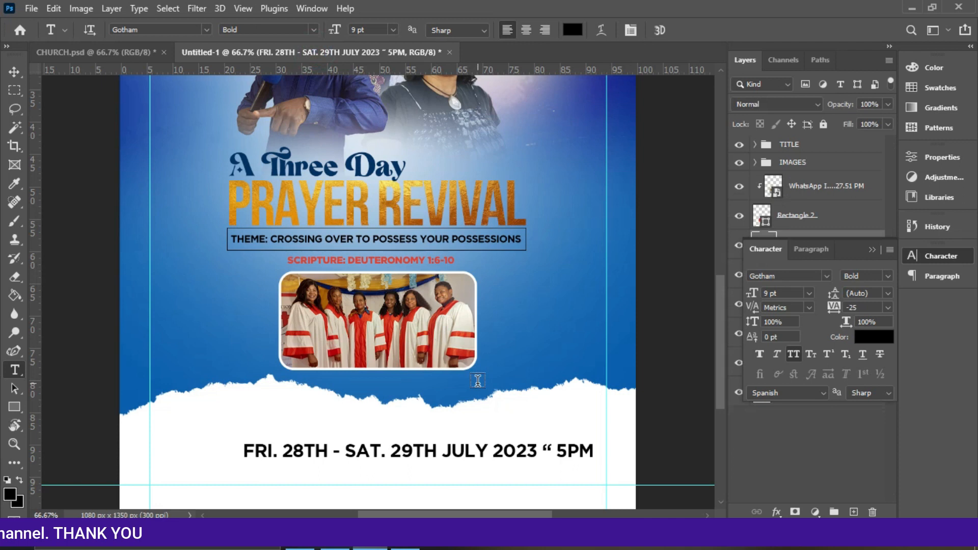
{"action": "left_click", "coordinate": [493, 452]}
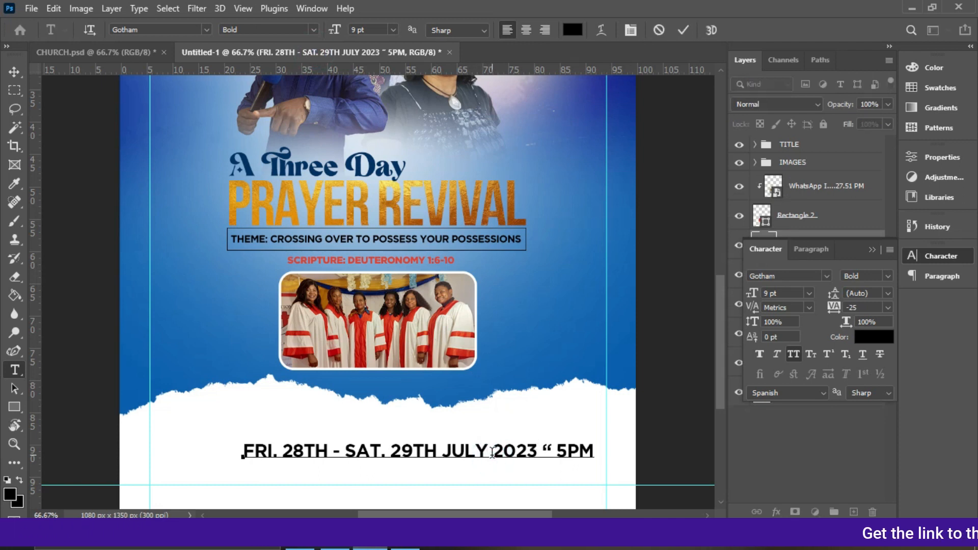
{"action": "left_click", "coordinate": [562, 444]}
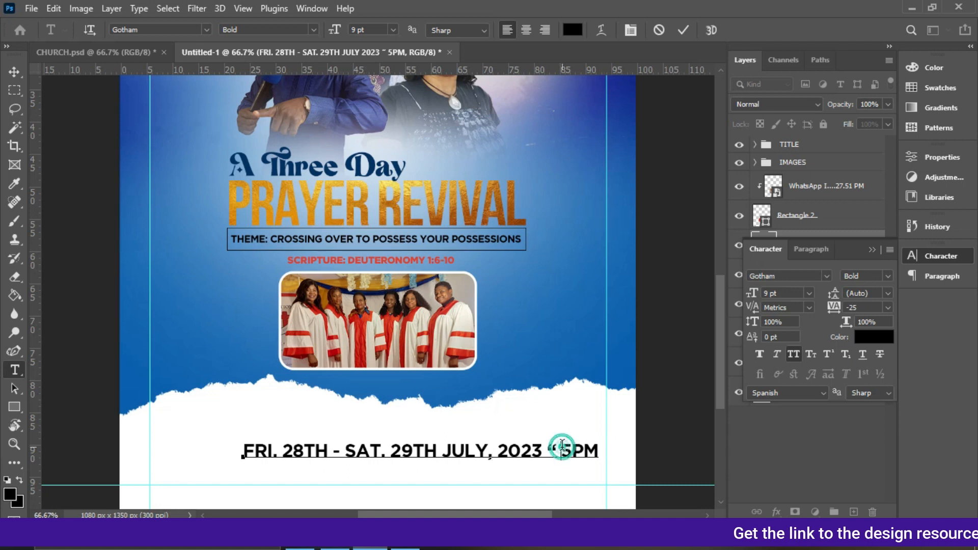
{"action": "key", "text": "BackSpace"}
{"action": "key", "text": "BackSpace"}
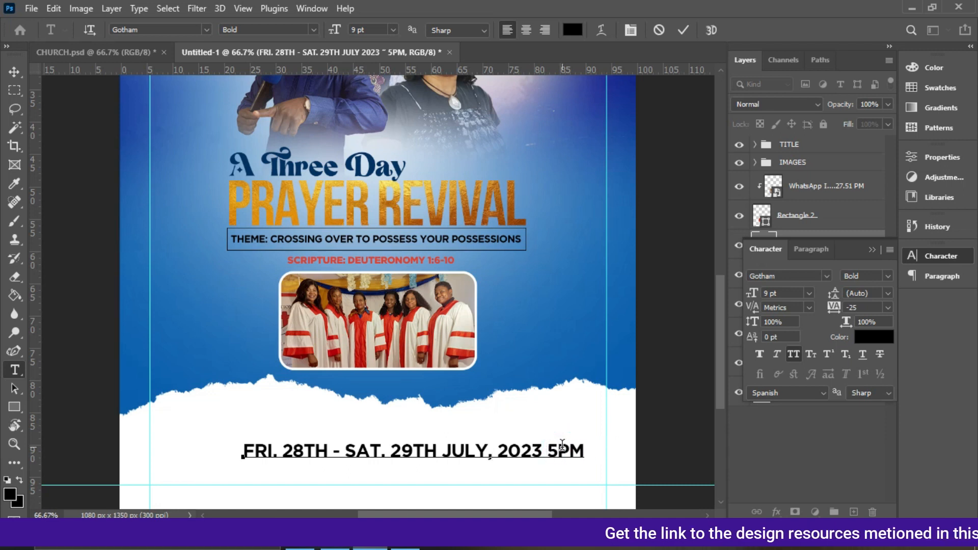
{"action": "type", "text": "@"}
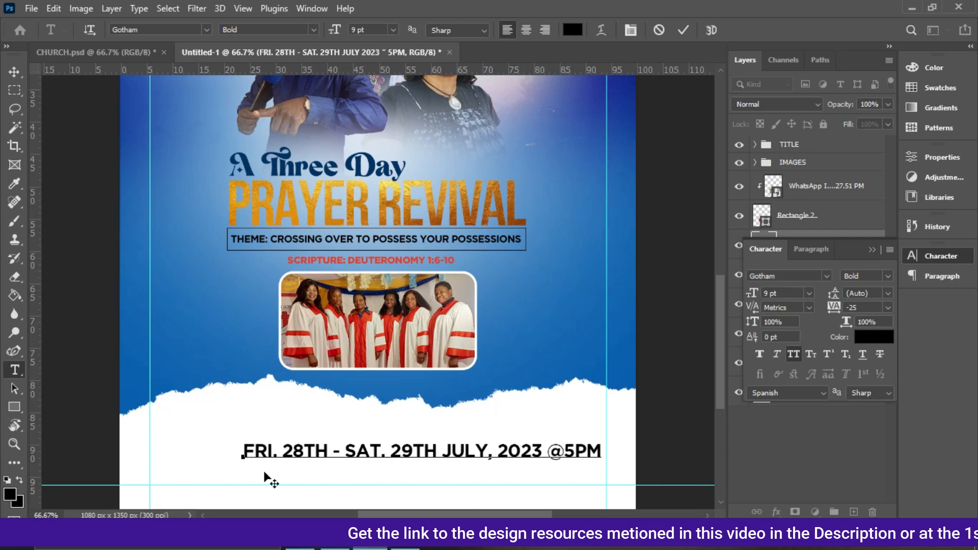
Colour "FRI." dark red (b10b09) sampled from the choir robes and commit the text.
{"action": "left_click_drag", "start_coordinate": [278, 453], "coordinate": [235, 448]}
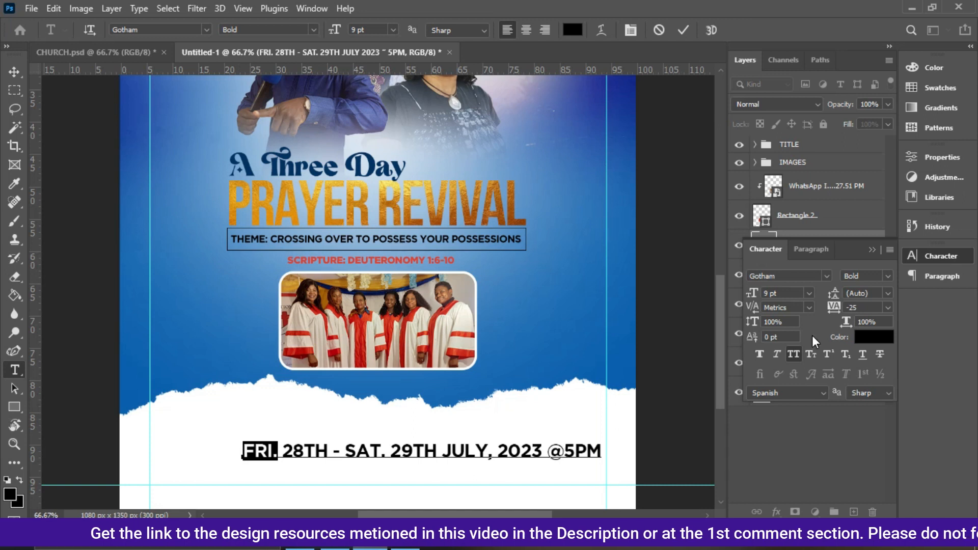
{"action": "left_click", "coordinate": [854, 336]}
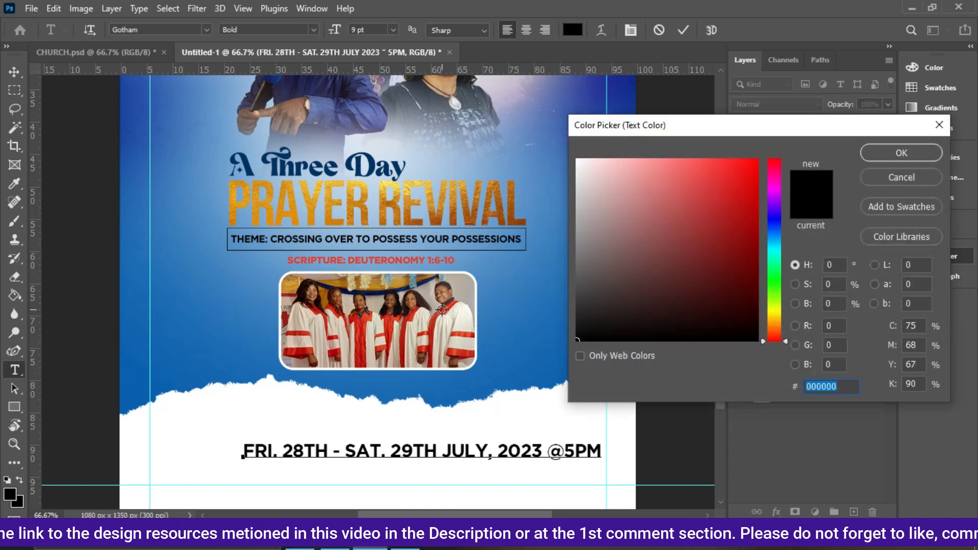
{"action": "left_click", "coordinate": [445, 311]}
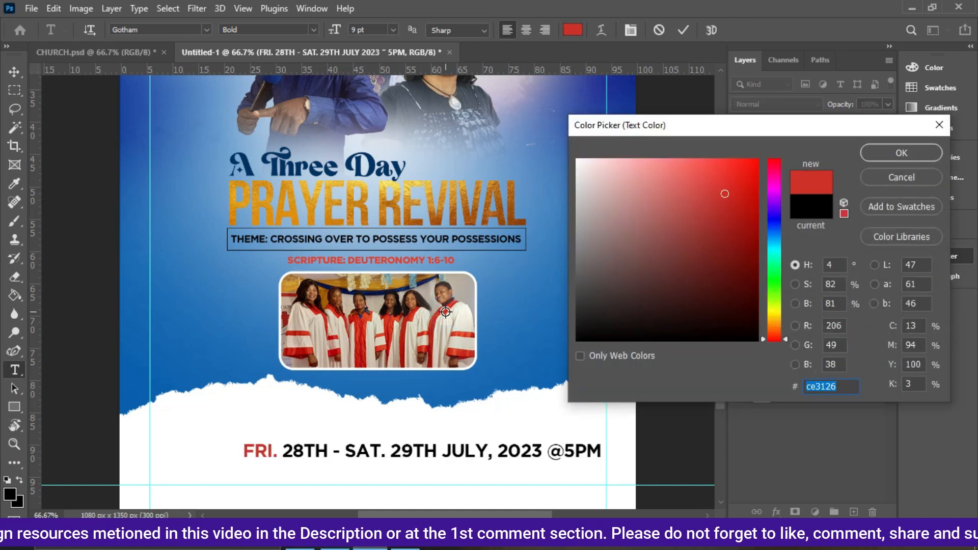
{"action": "left_click", "coordinate": [410, 316]}
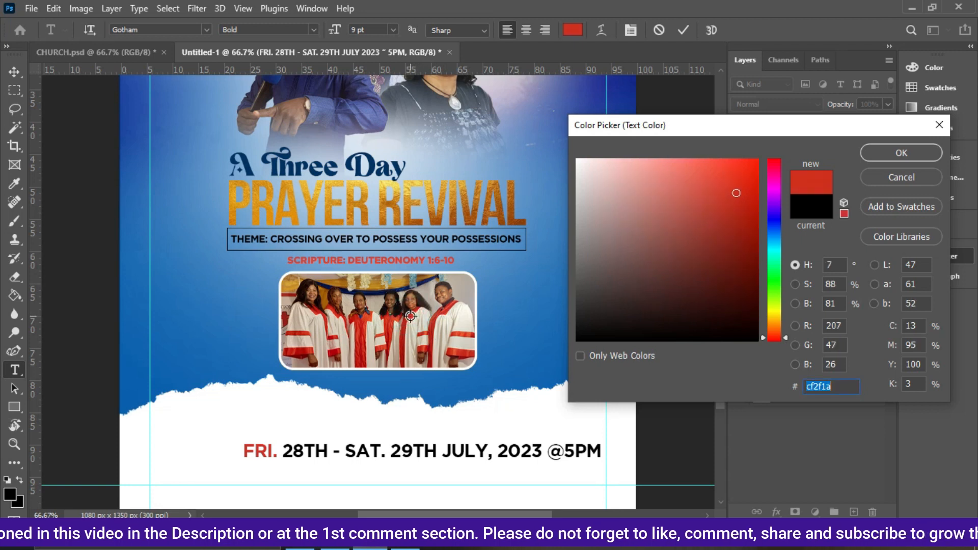
{"action": "left_click", "coordinate": [299, 350]}
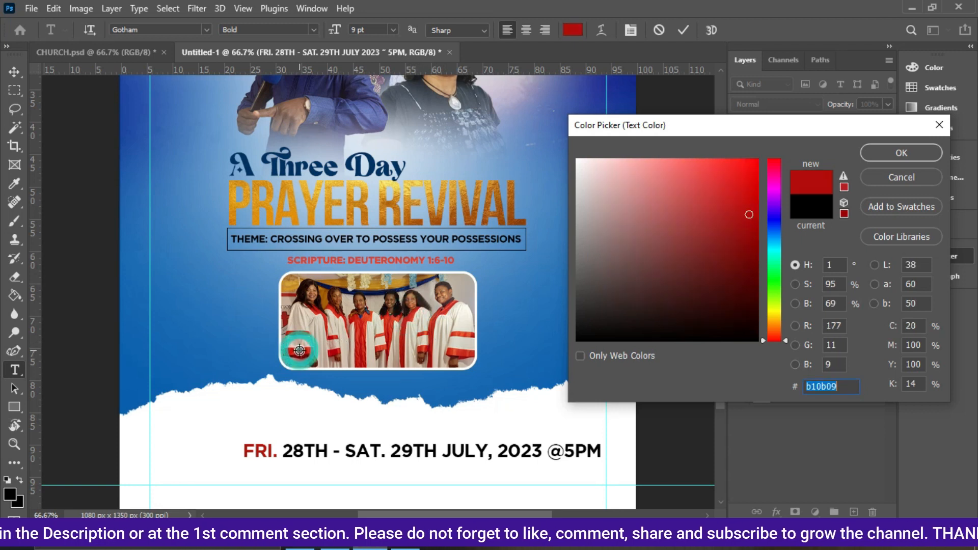
{"action": "left_click", "coordinate": [886, 154]}
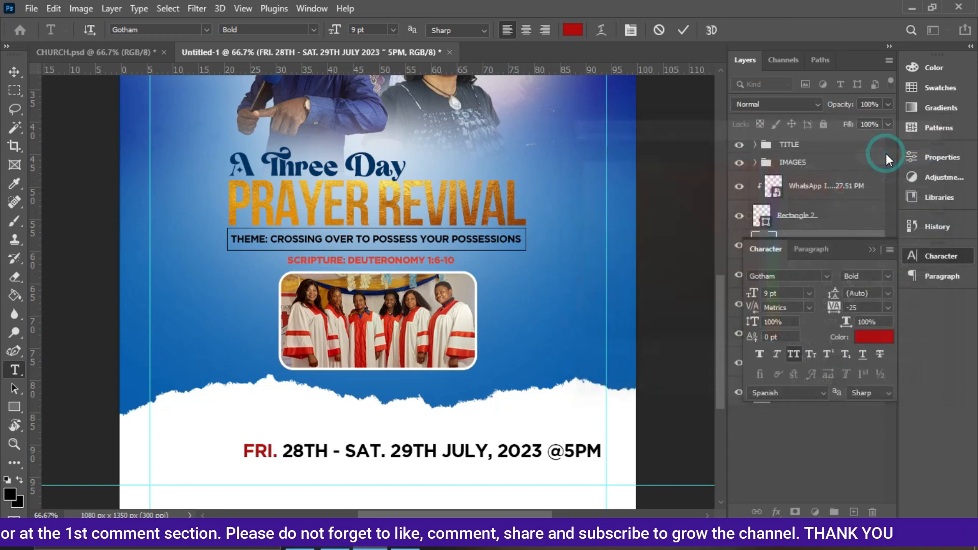
{"action": "left_click", "coordinate": [680, 33]}
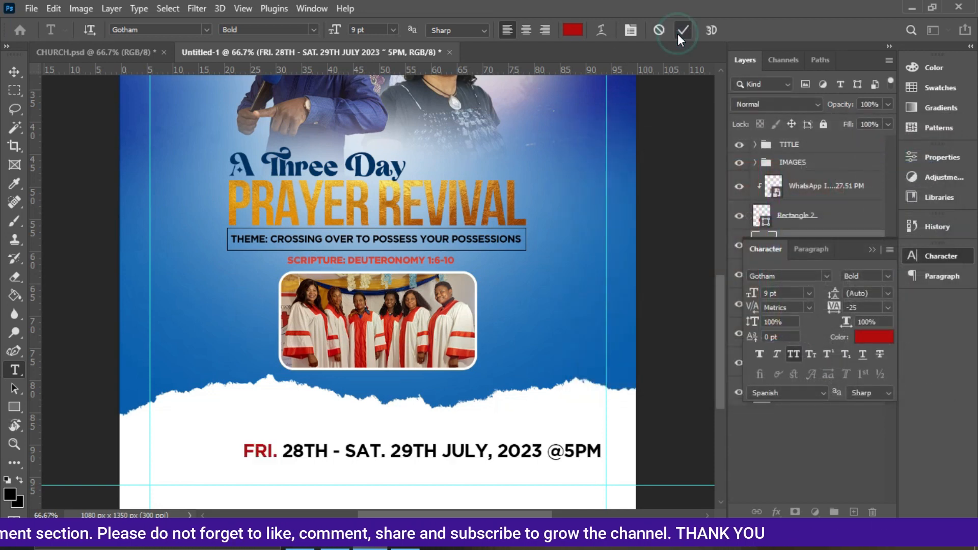
Set the date line's tracking to -50 and move it up and left to centre it.
{"action": "left_click", "coordinate": [15, 71]}
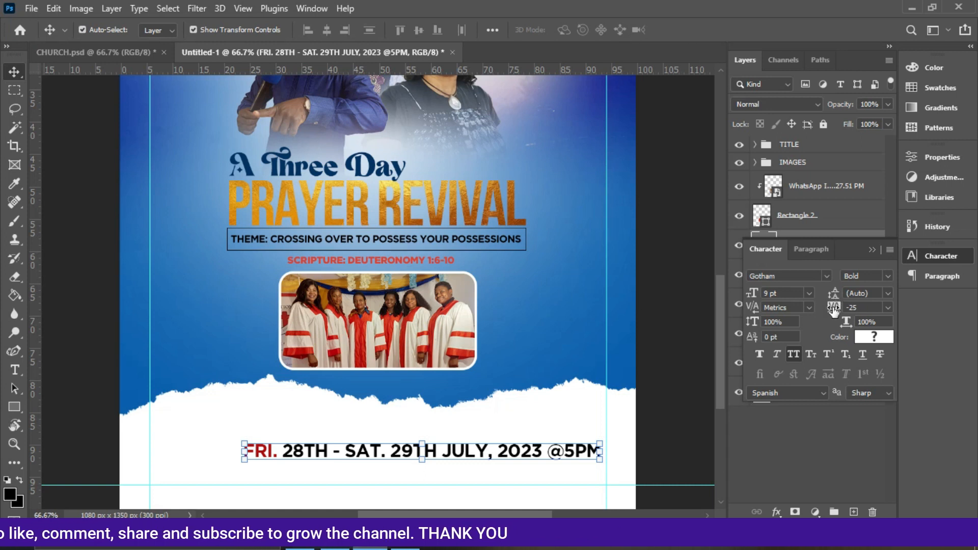
{"action": "left_click", "coordinate": [888, 307]}
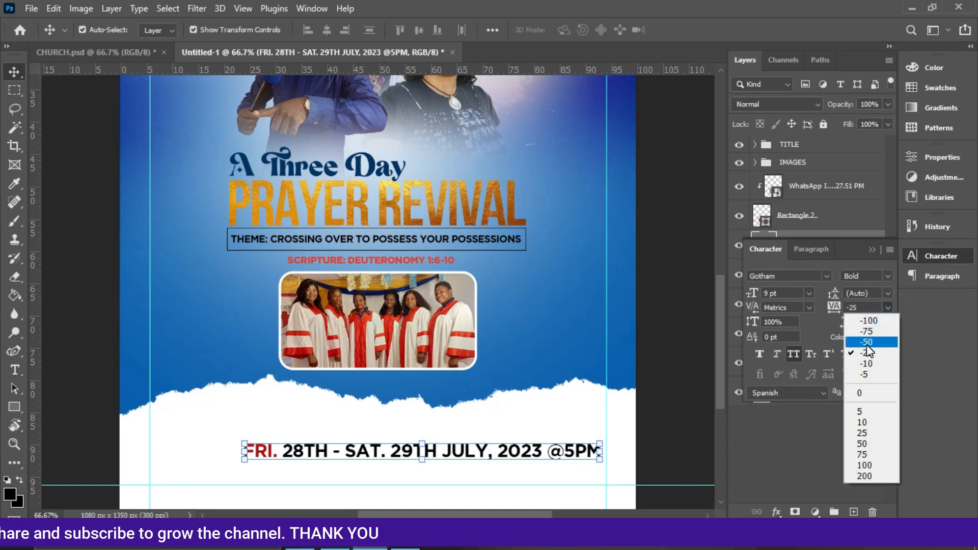
{"action": "left_click", "coordinate": [866, 350]}
{"action": "left_click_drag", "start_coordinate": [537, 456], "coordinate": [507, 444]}
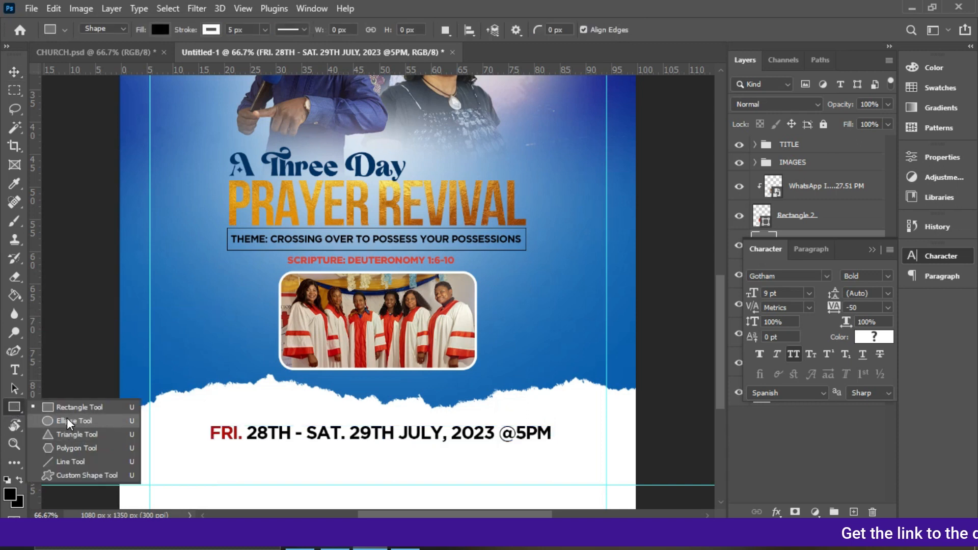
Draw a horizontal line about 737 px long under the date text with black fill and no stroke.
{"action": "left_click", "coordinate": [67, 460]}
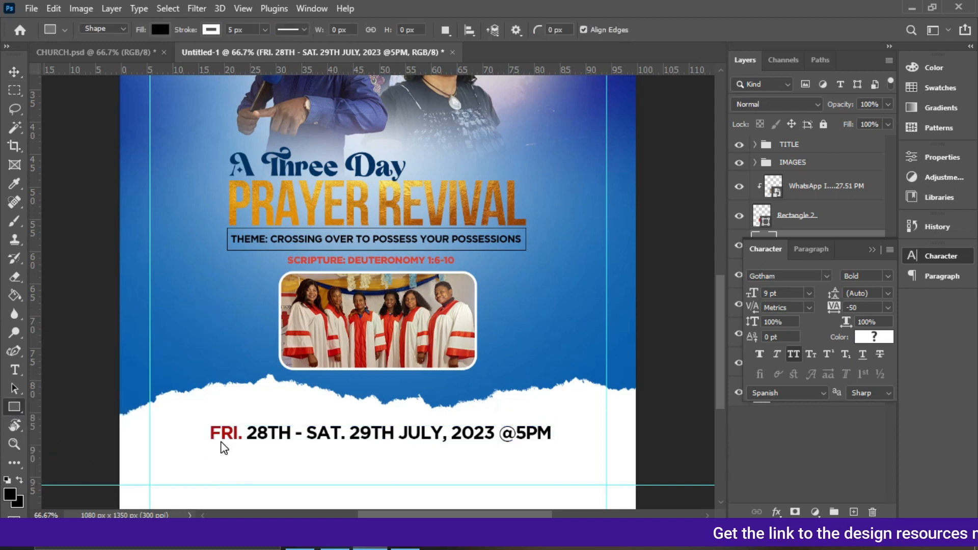
{"action": "left_click", "coordinate": [210, 30]}
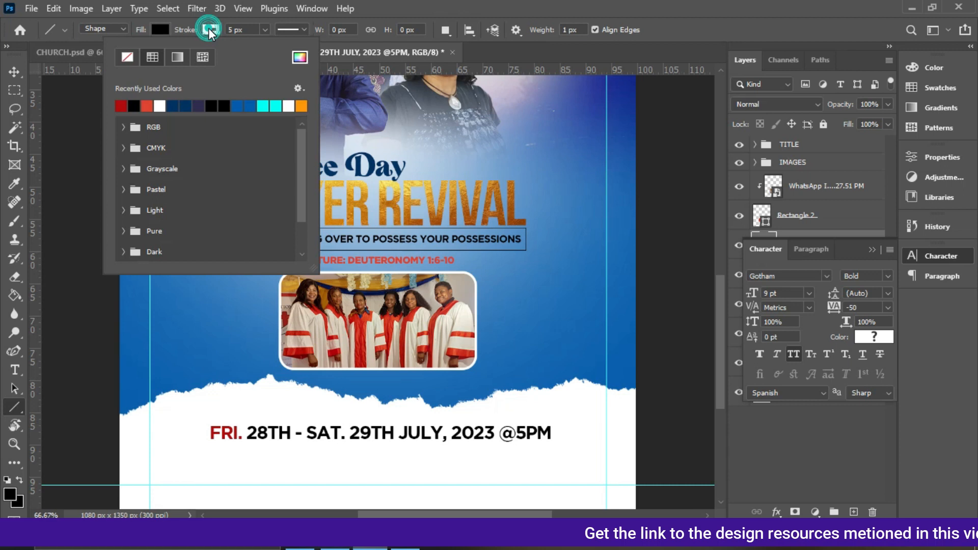
{"action": "left_click", "coordinate": [125, 56]}
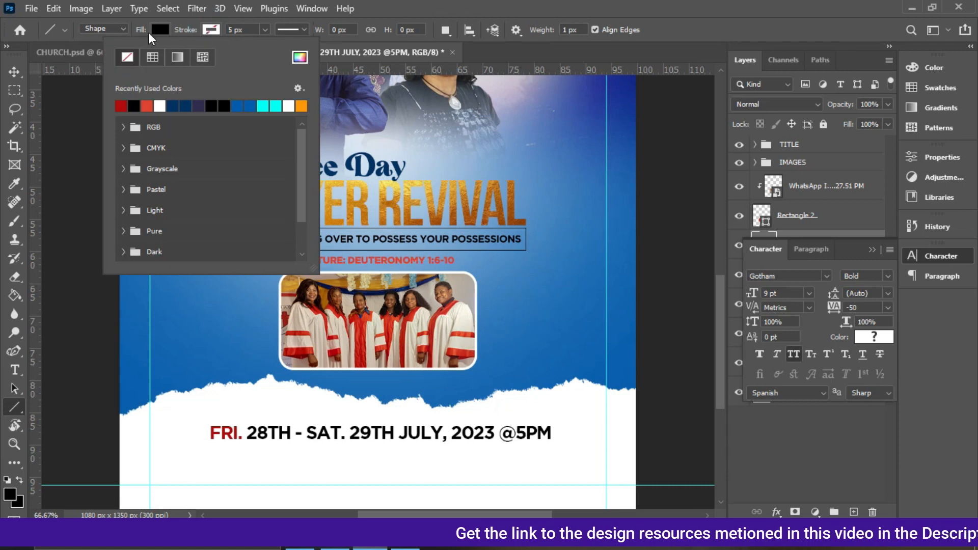
{"action": "left_click", "coordinate": [159, 29]}
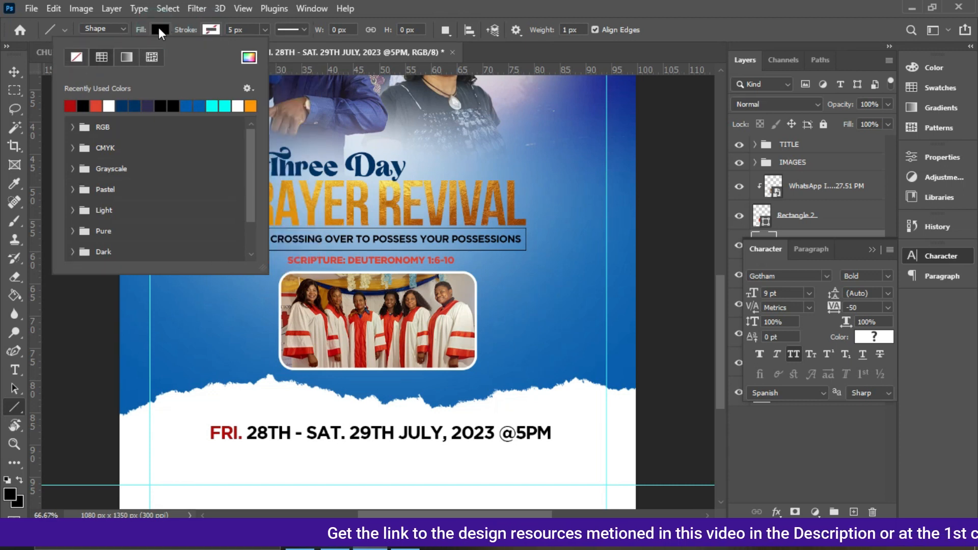
{"action": "left_click", "coordinate": [159, 29]}
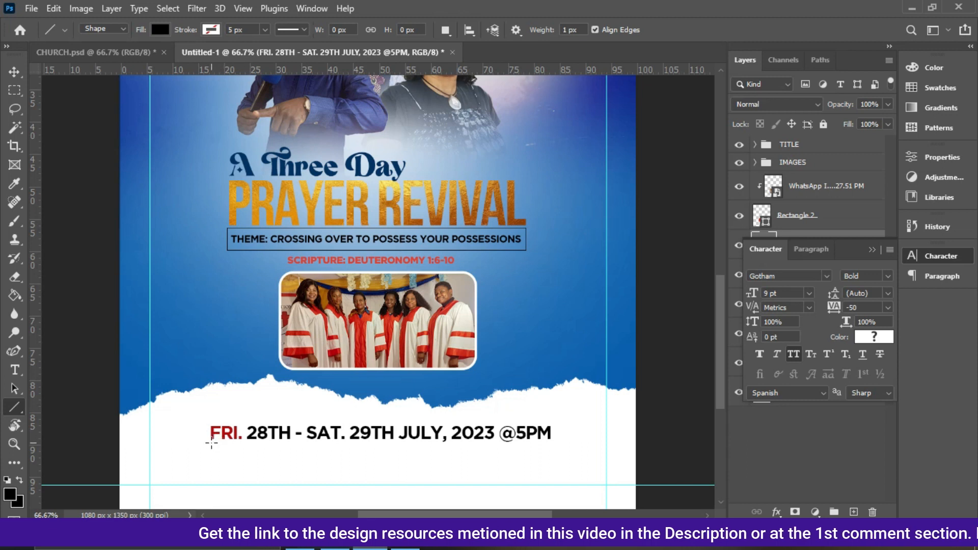
{"action": "left_click_drag", "start_coordinate": [208, 444], "coordinate": [560, 444]}
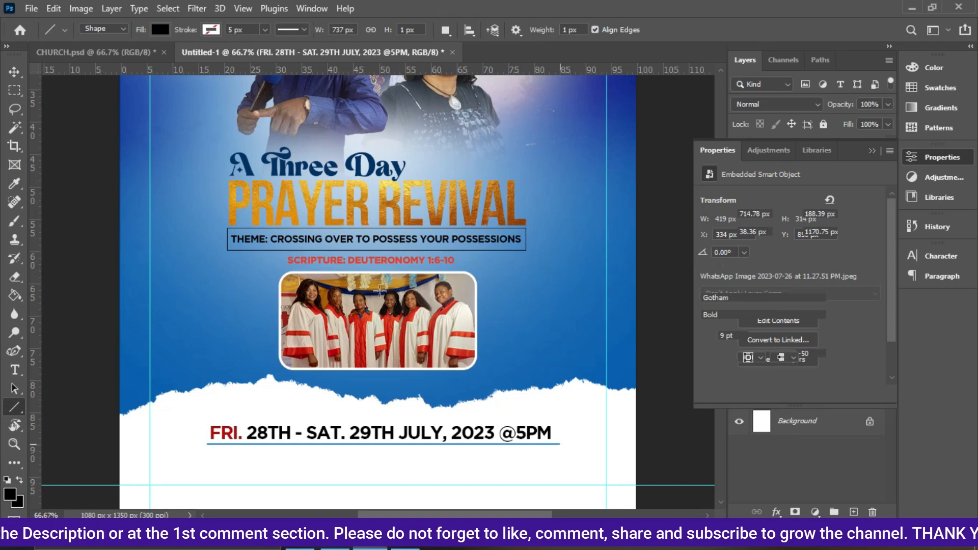
{"action": "left_click", "coordinate": [119, 53]}
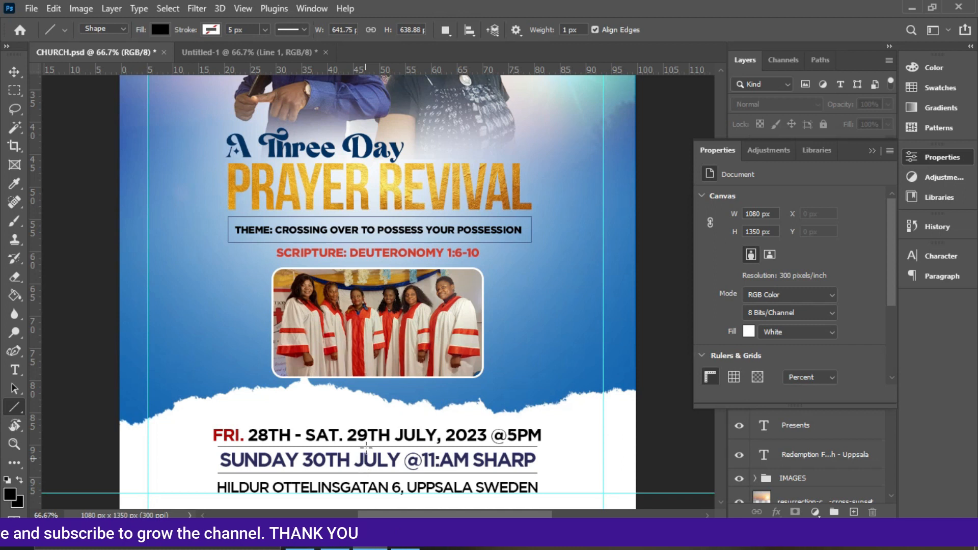
{"action": "left_click", "coordinate": [254, 53]}
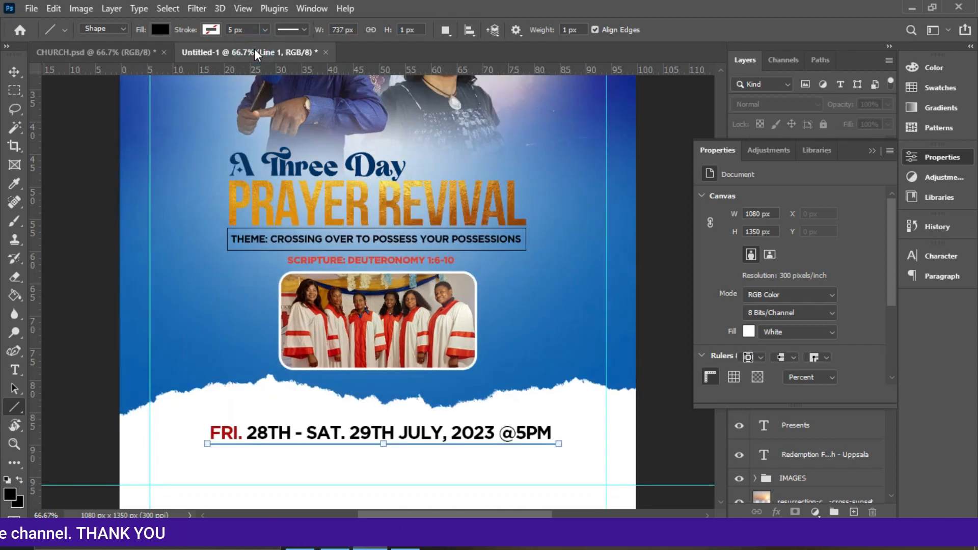
{"action": "left_click", "coordinate": [12, 73]}
{"action": "key", "text": "ctrl+t"}
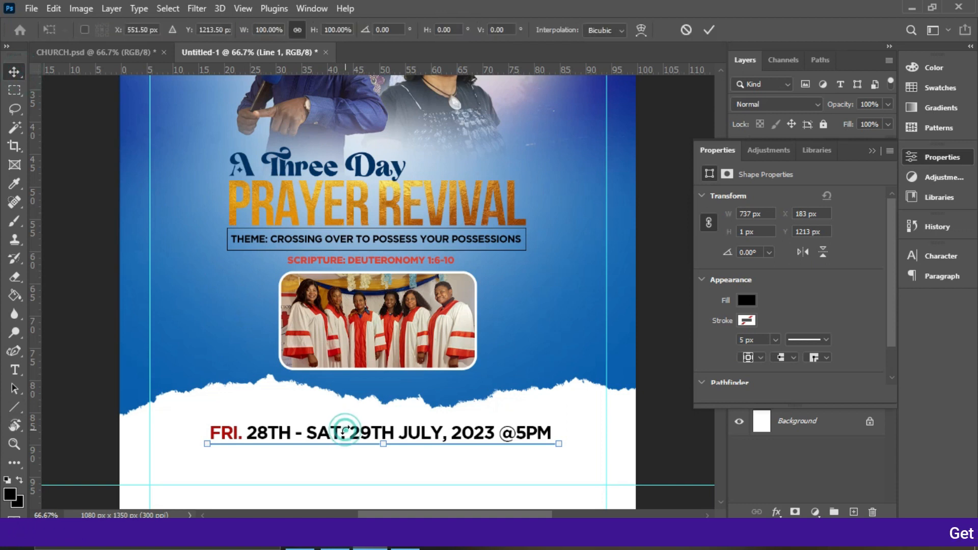
{"action": "key", "text": "Escape"}
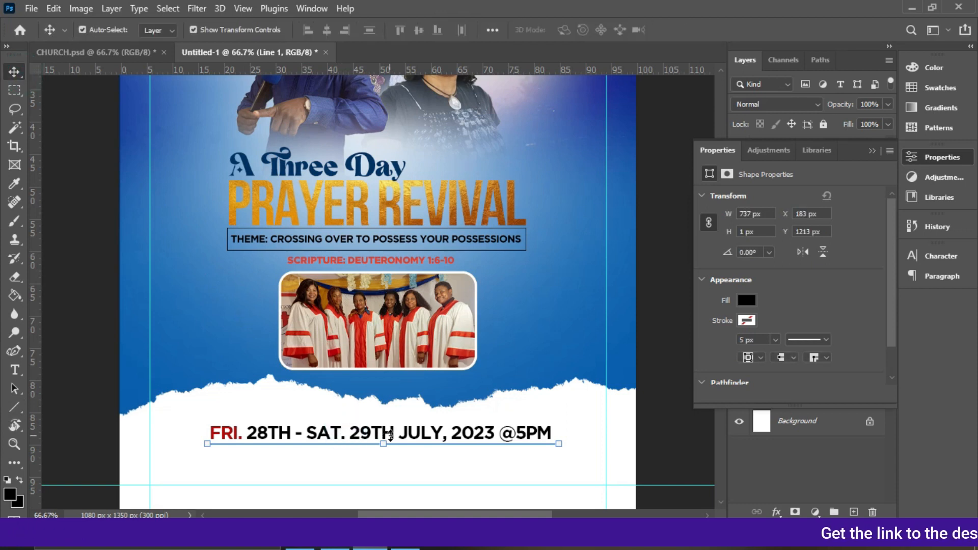
{"action": "left_click", "coordinate": [347, 419]}
{"action": "left_click", "coordinate": [348, 432]}
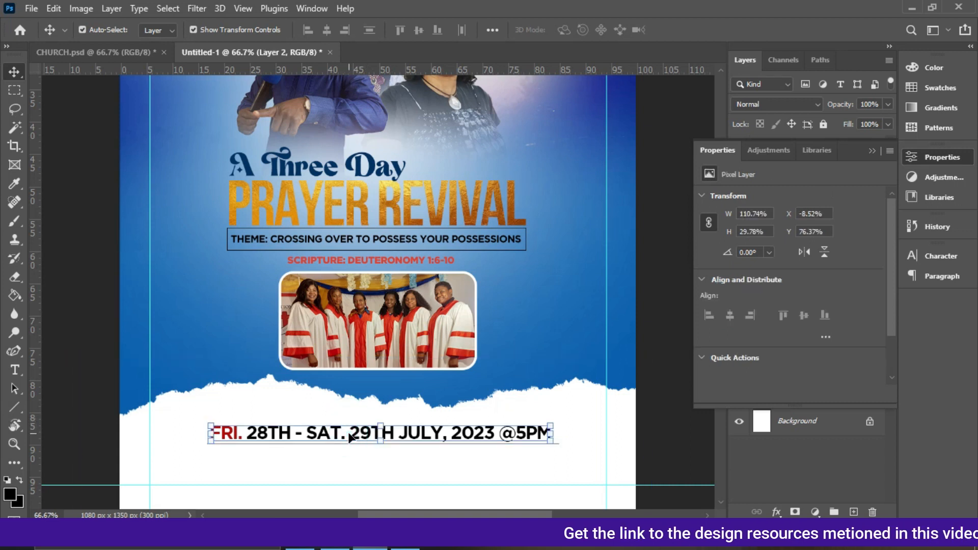
{"action": "key", "text": "ctrl+j"}
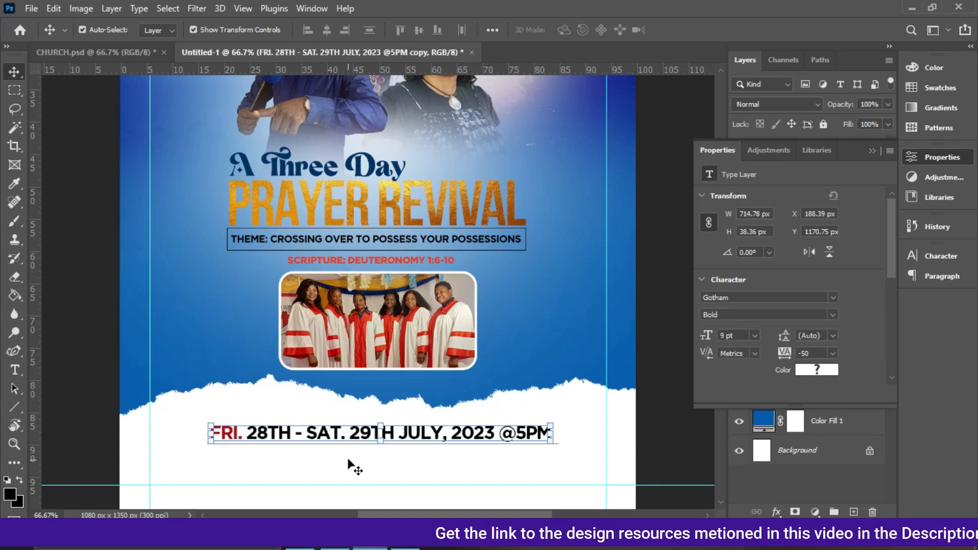
{"action": "left_click_drag", "start_coordinate": [355, 445], "coordinate": [353, 468]}
{"action": "double_click", "coordinate": [351, 466]}
{"action": "type", "text": "SUNDAY 30TH JULY @11AM SHARP"}
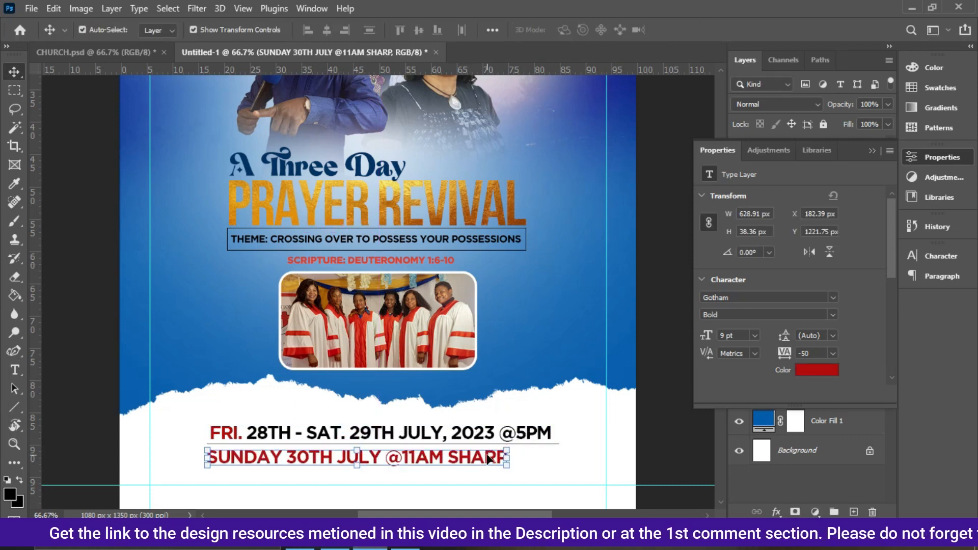
{"action": "left_click_drag", "start_coordinate": [490, 462], "coordinate": [505, 462]}
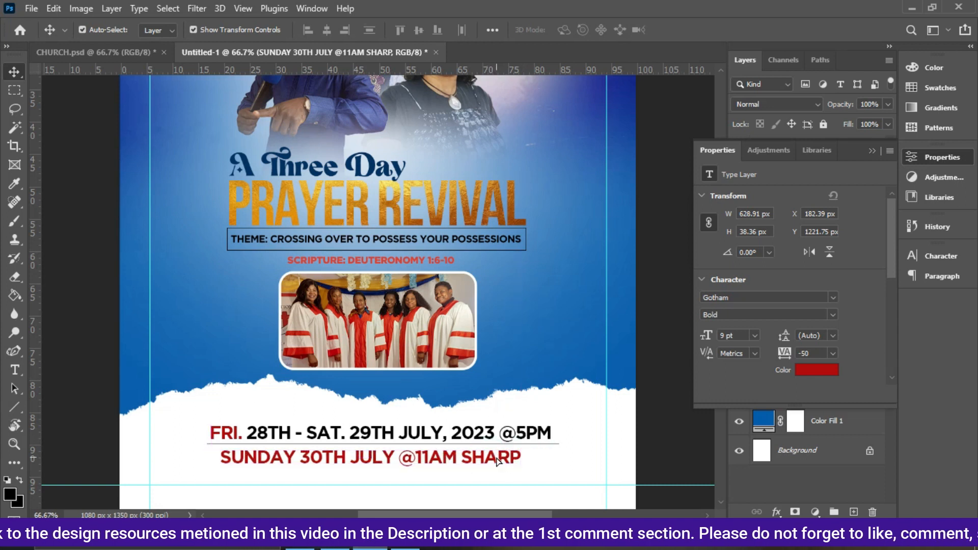
Scale the Sunday line up to about 105% so it nearly matches the date line's width.
{"action": "left_click", "coordinate": [874, 150]}
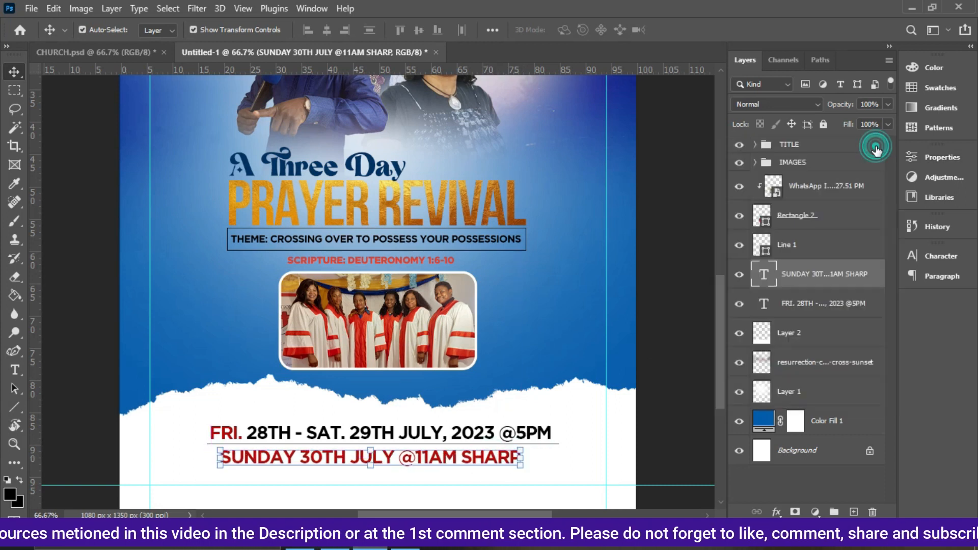
{"action": "key", "text": "ctrl+minus"}
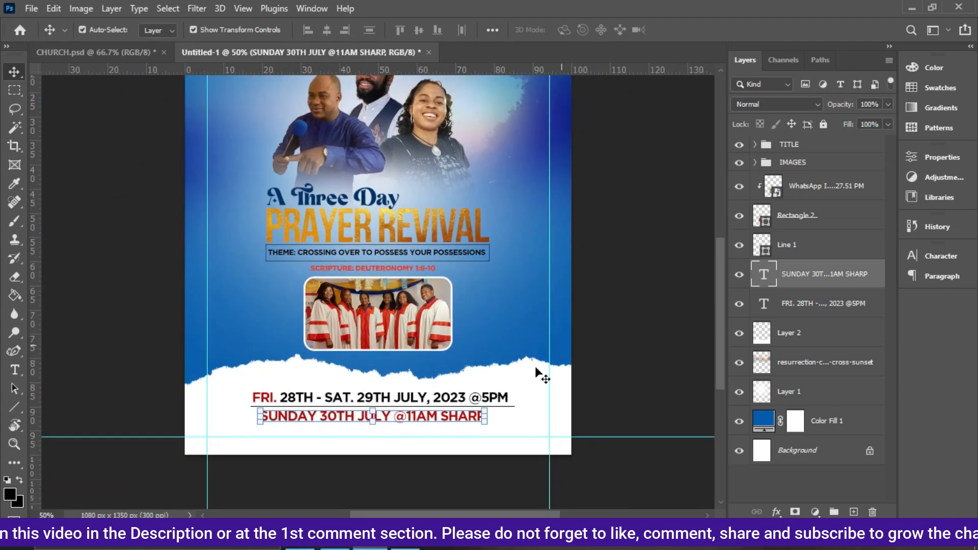
{"action": "left_click_drag", "start_coordinate": [487, 413], "coordinate": [496, 415]}
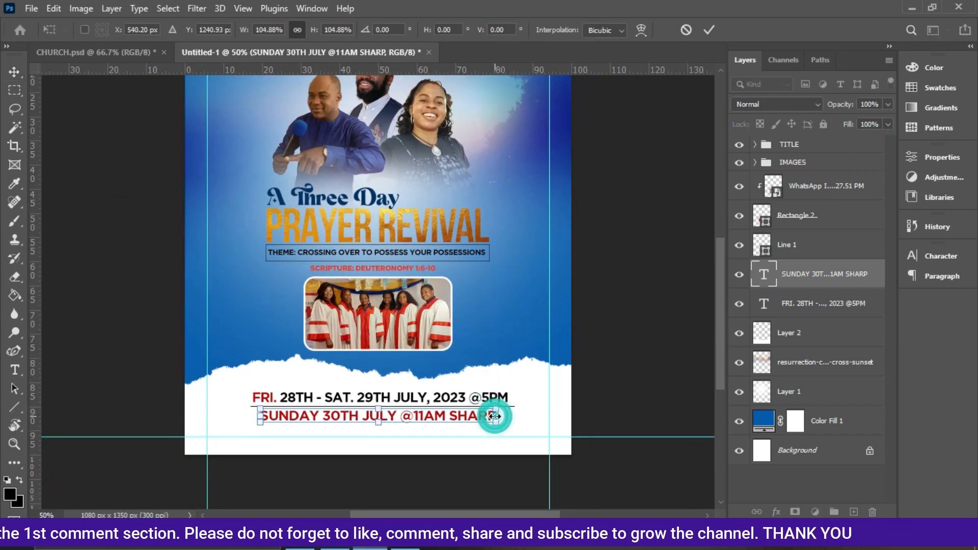
{"action": "key", "text": "Return"}
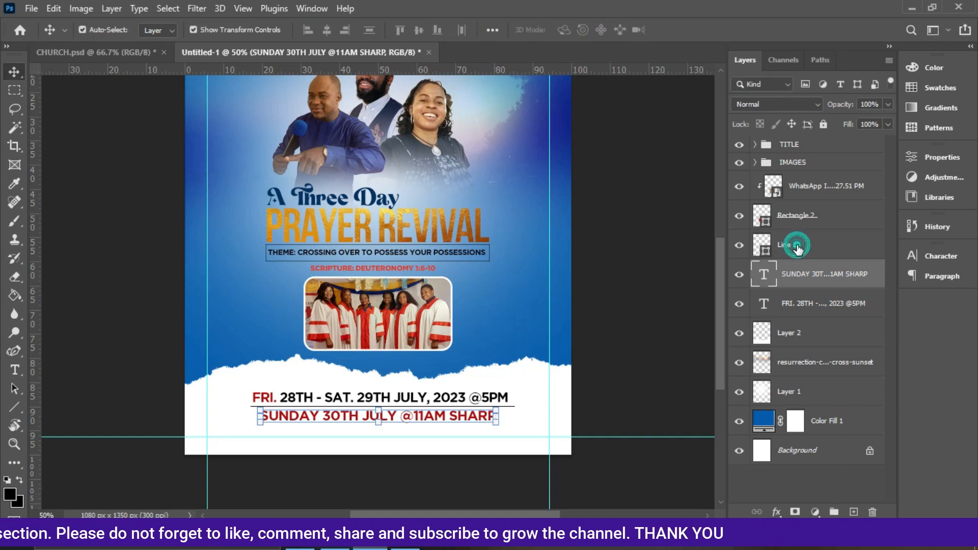
Shorten the divider line at both ends to fit under the date text.
{"action": "left_click", "coordinate": [794, 247]}
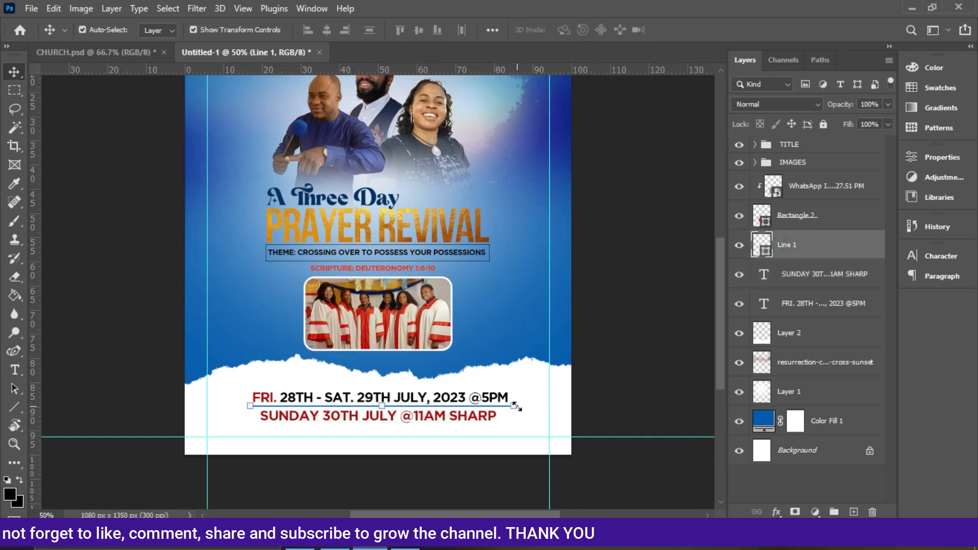
{"action": "left_click_drag", "start_coordinate": [515, 406], "coordinate": [508, 406]}
{"action": "left_click_drag", "start_coordinate": [251, 402], "coordinate": [256, 404]}
{"action": "key", "text": "Return"}
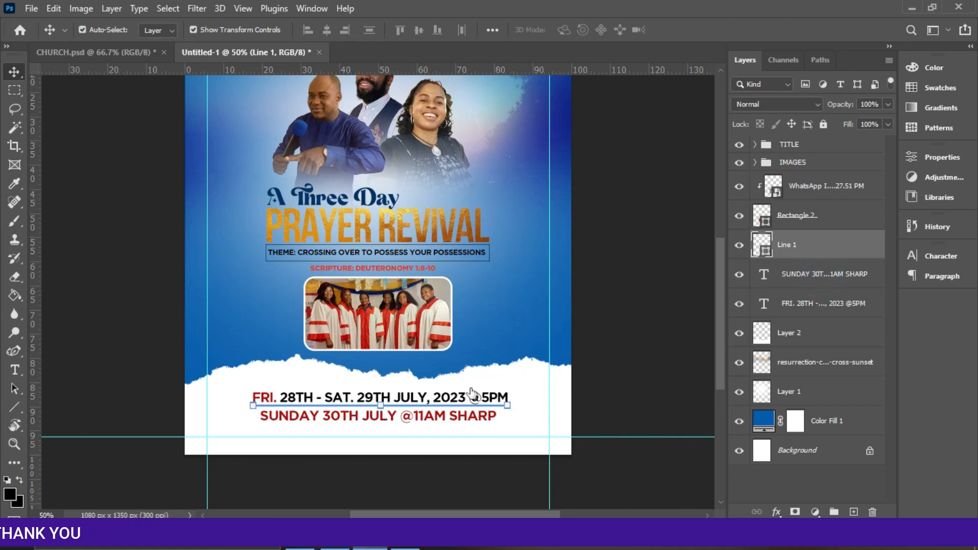
Stretch the Sunday line to about 108% so it spans the same width as the date line.
{"action": "left_click", "coordinate": [439, 405]}
{"action": "left_click_drag", "start_coordinate": [261, 408], "coordinate": [251, 406]}
{"action": "left_click_drag", "start_coordinate": [498, 410], "coordinate": [508, 410]}
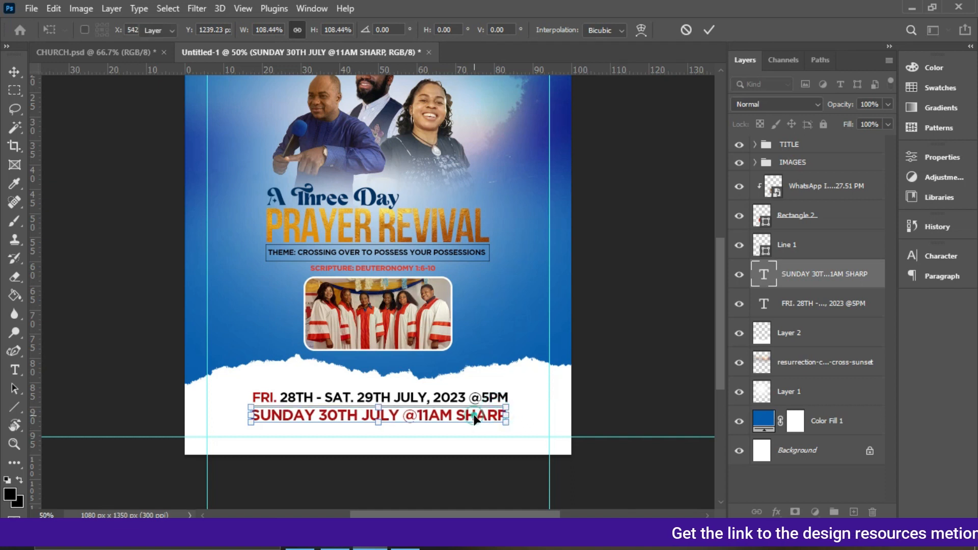
{"action": "key", "text": "Return"}
Centre the divider line, date line and Sunday line horizontally on the canvas.
{"action": "left_click", "coordinate": [826, 249], "text": "ctrl"}
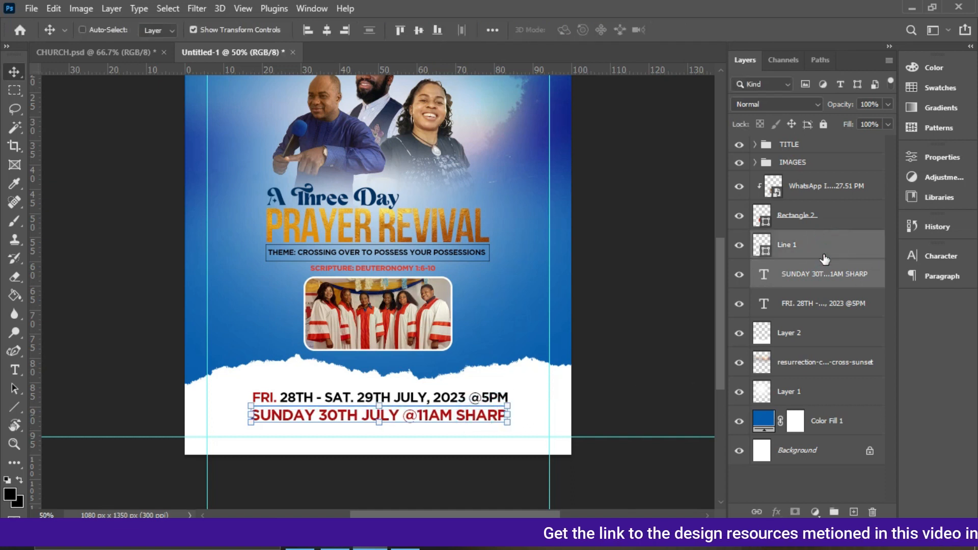
{"action": "left_click", "coordinate": [813, 297], "text": "ctrl"}
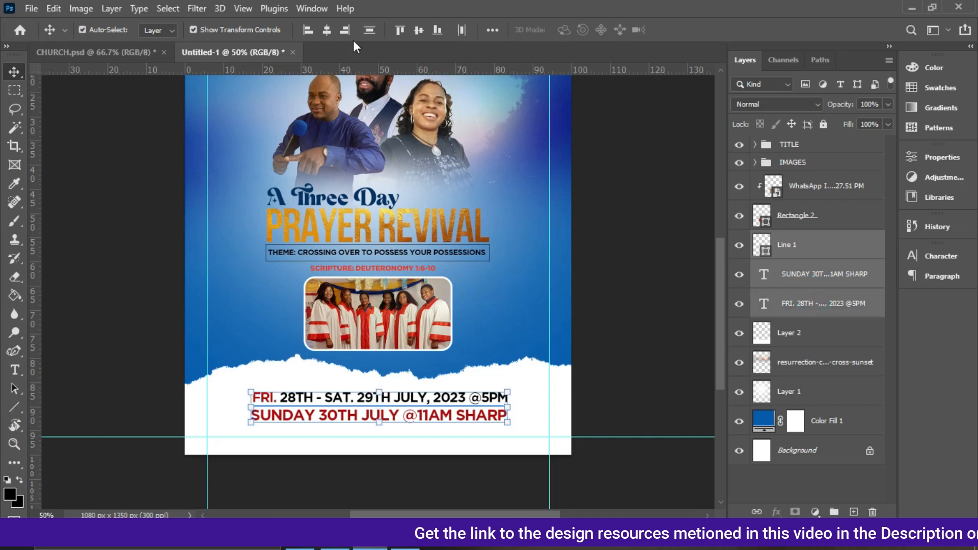
{"action": "left_click", "coordinate": [327, 31]}
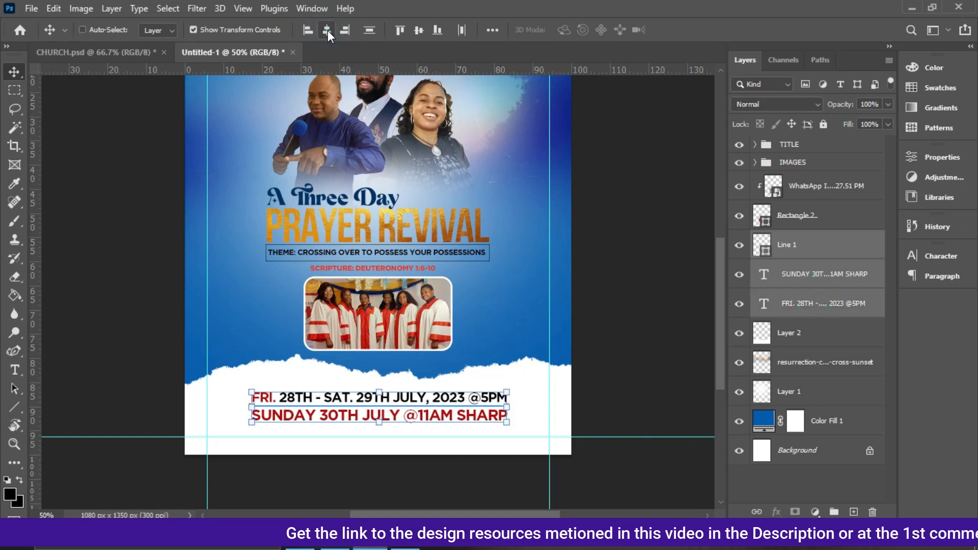
{"action": "key", "text": "ctrl+a"}
{"action": "left_click", "coordinate": [328, 30]}
{"action": "key", "text": "ctrl+d"}
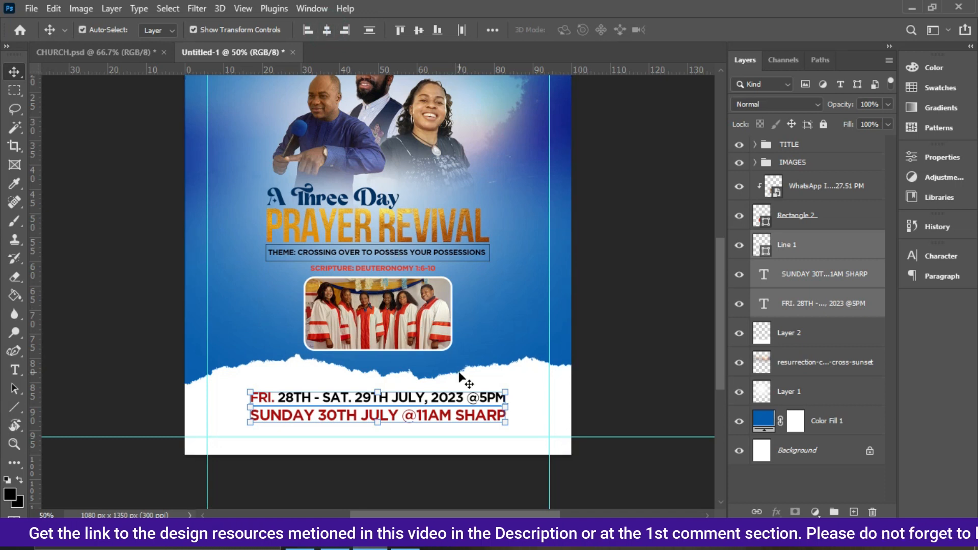
Colour the Sunday line dark blue (1a2992) sampled from the flyer's background.
{"action": "left_click", "coordinate": [803, 279]}
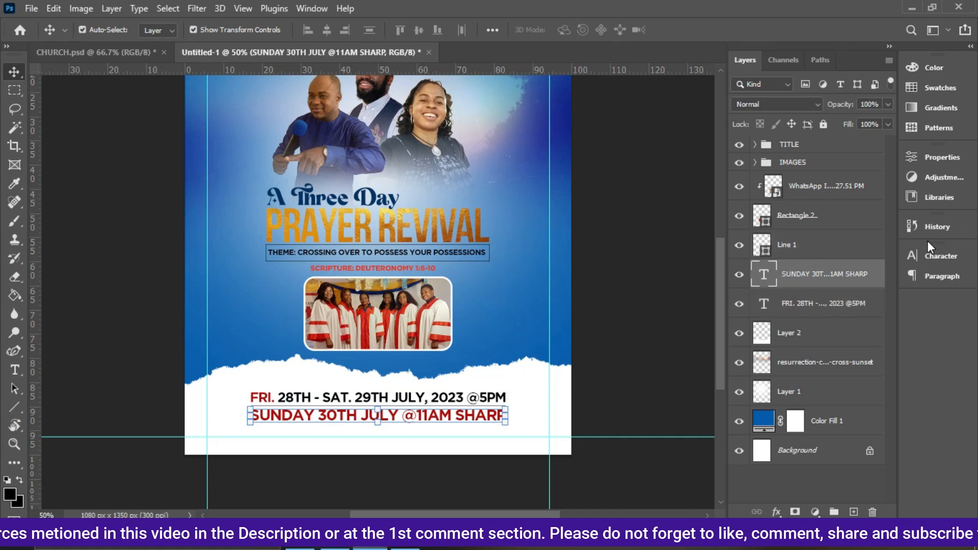
{"action": "left_click", "coordinate": [939, 255]}
{"action": "left_click", "coordinate": [865, 333]}
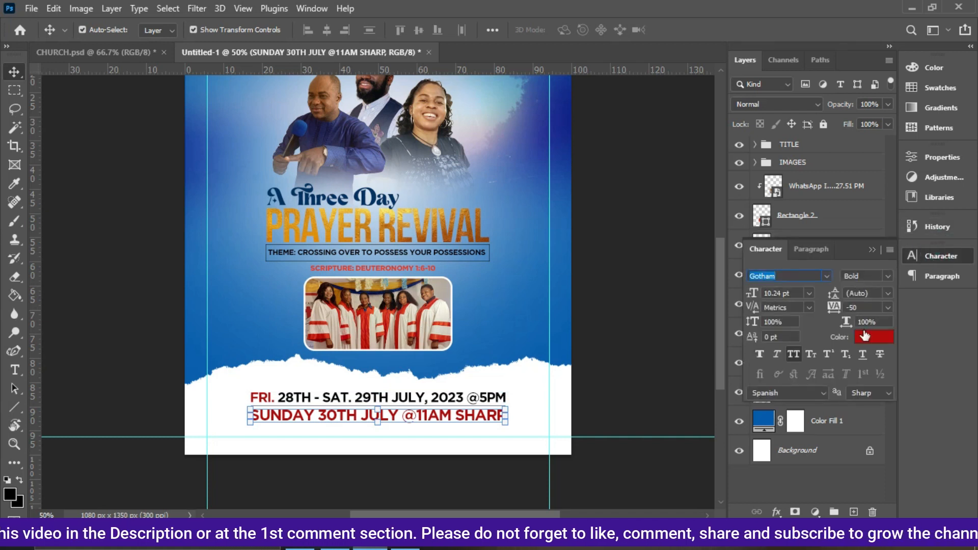
{"action": "left_click", "coordinate": [507, 353]}
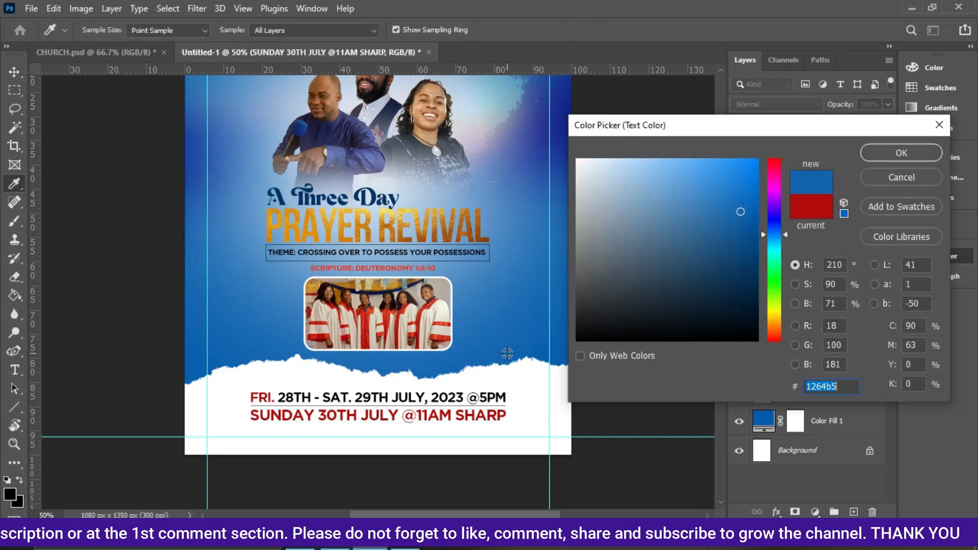
{"action": "left_click", "coordinate": [194, 378]}
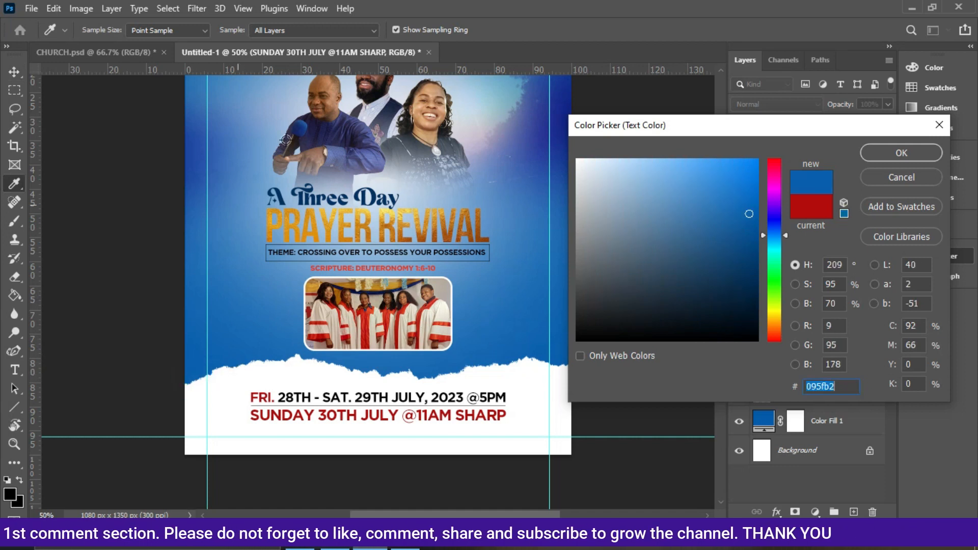
{"action": "left_click", "coordinate": [315, 124]}
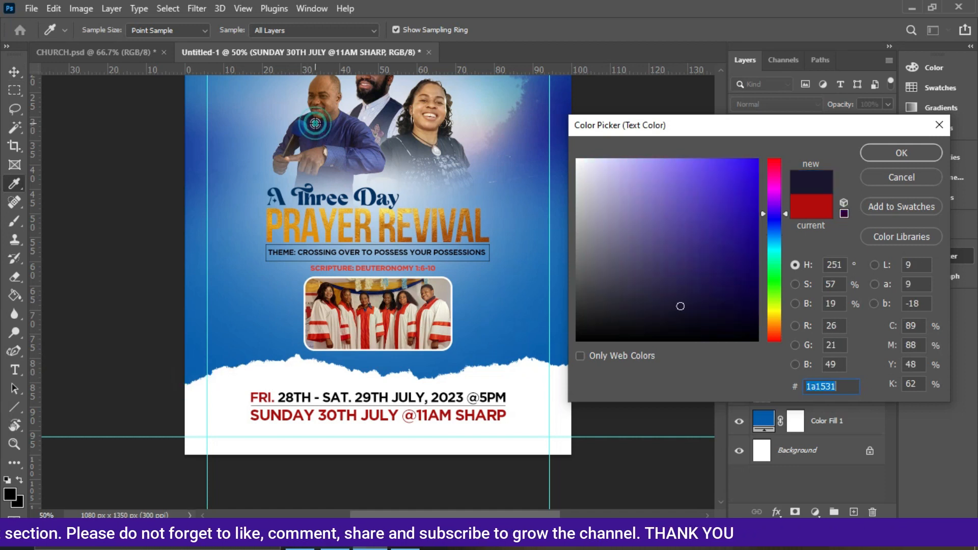
{"action": "left_click", "coordinate": [300, 200]}
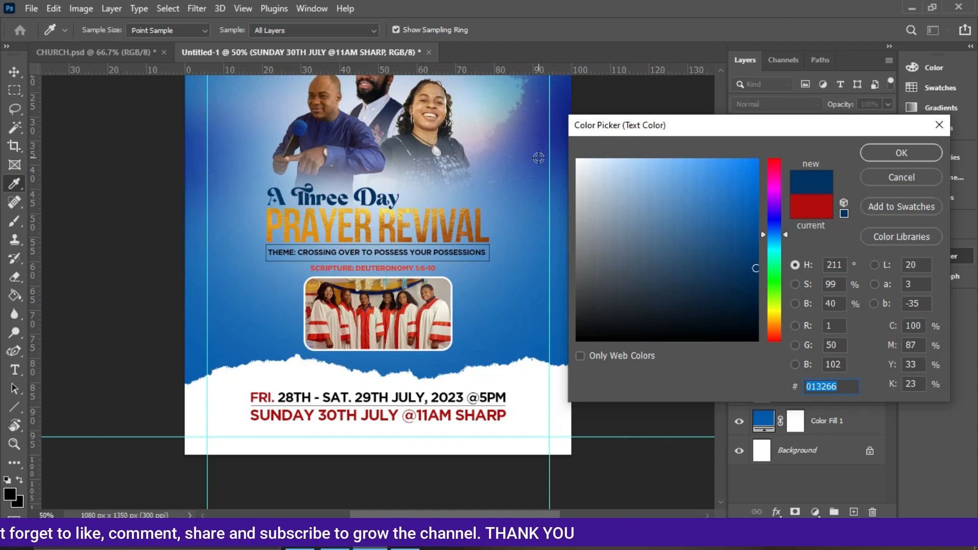
{"action": "left_click", "coordinate": [900, 153]}
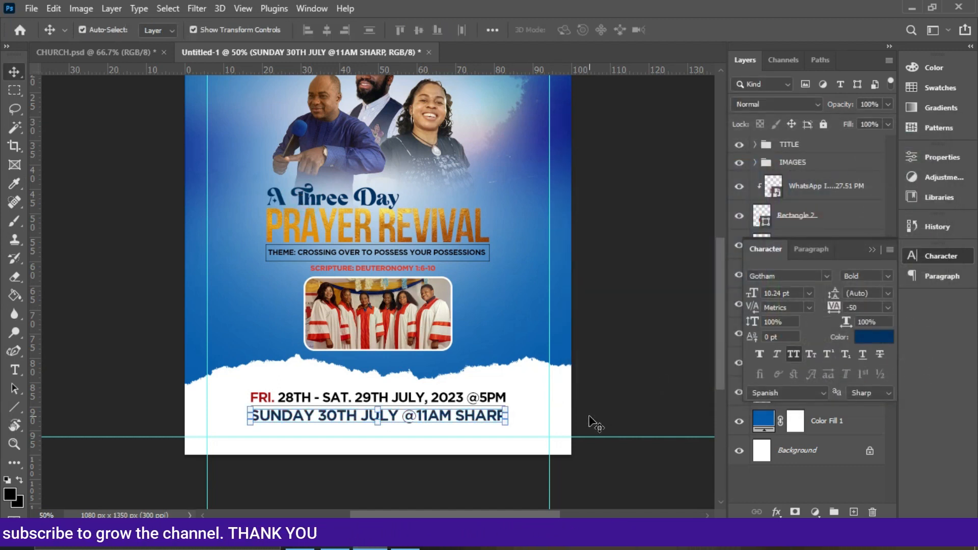
{"action": "left_click", "coordinate": [880, 337]}
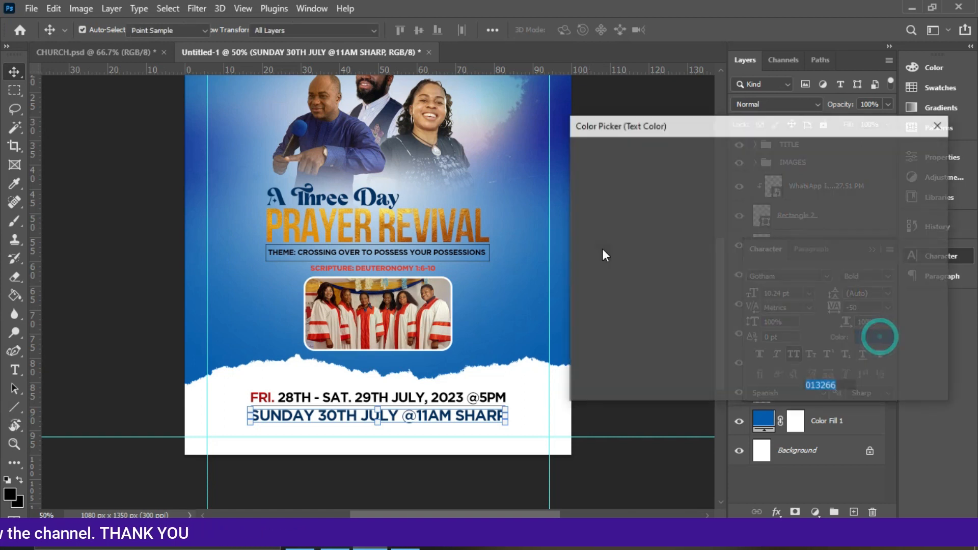
{"action": "left_click", "coordinate": [558, 120]}
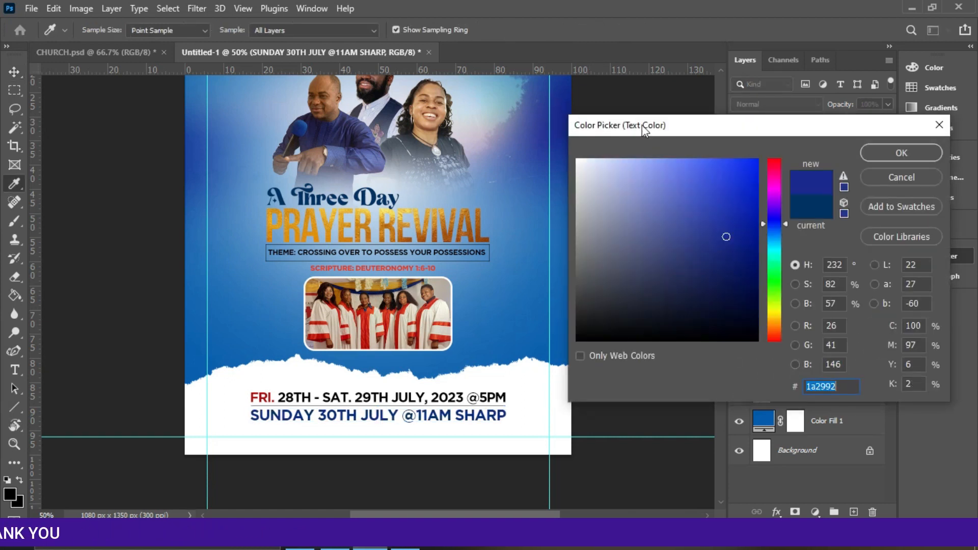
{"action": "left_click", "coordinate": [869, 151]}
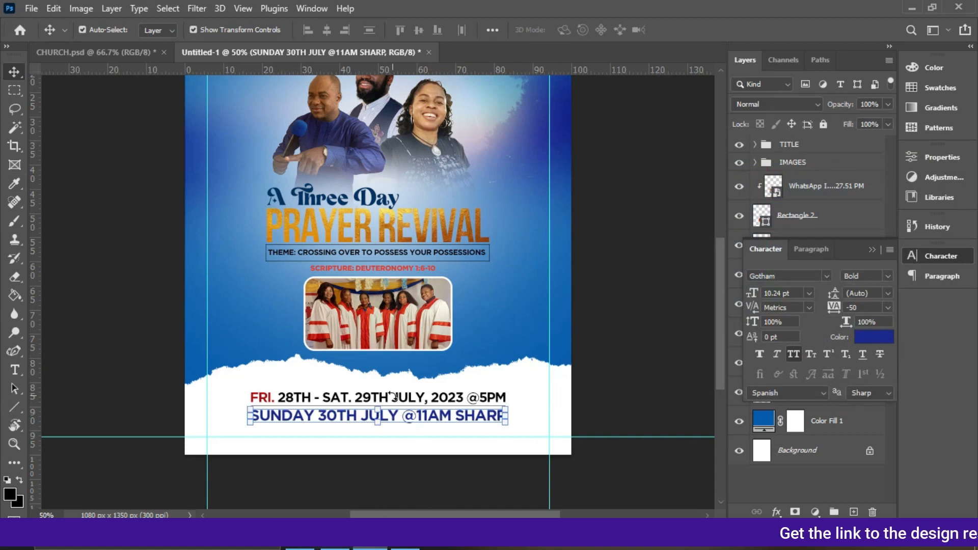
Duplicate the divider line and nudge the copy down beneath the Sunday line.
{"action": "left_click", "coordinate": [871, 250]}
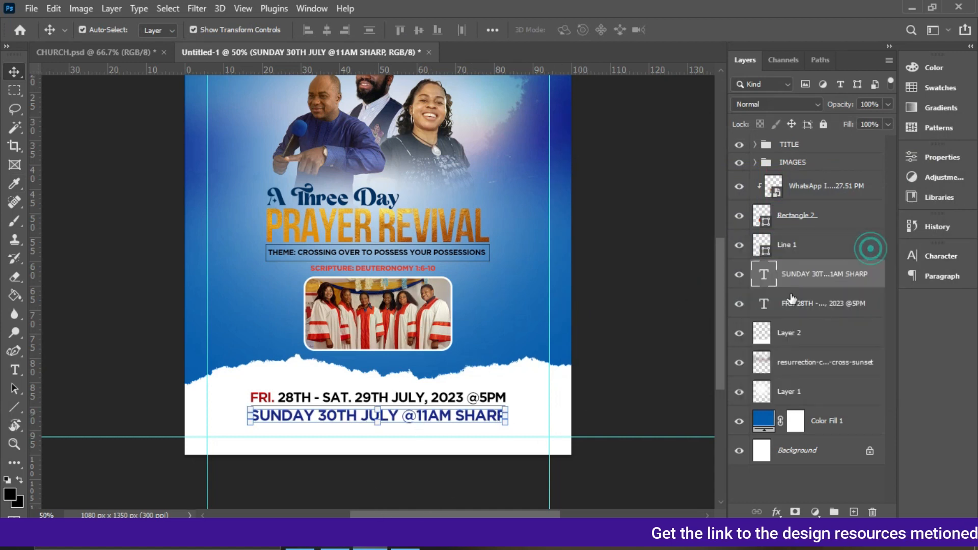
{"action": "left_click", "coordinate": [792, 246]}
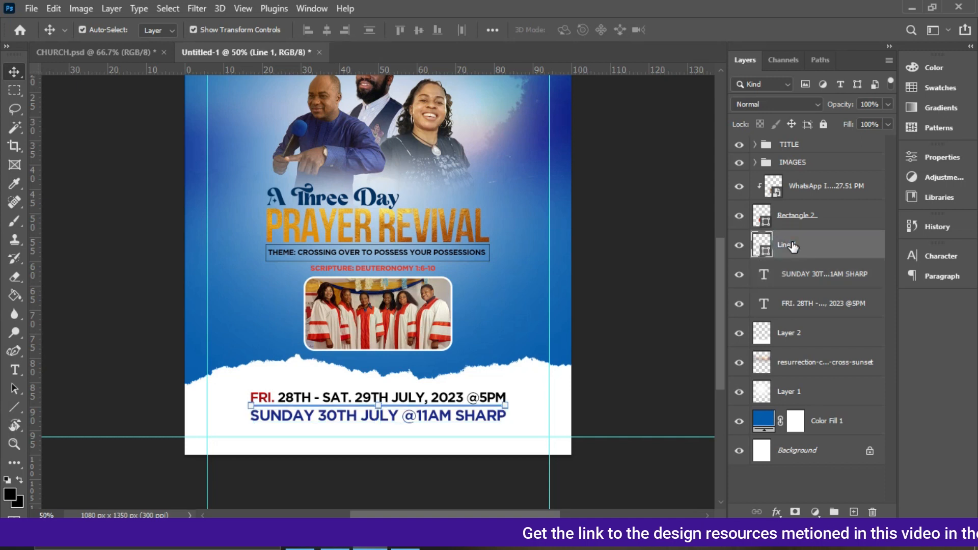
{"action": "key", "text": "ctrl+j"}
{"action": "key", "text": "ctrl+Down"}
{"action": "key", "text": "ctrl+Down"}
{"action": "key", "text": "ctrl+Down"}
{"action": "key", "text": "ctrl+Down"}
{"action": "key", "text": "ctrl+Down"}
{"action": "key", "text": "ctrl+Down"}
{"action": "key", "text": "ctrl+Down"}
{"action": "key", "text": "ctrl+Down"}
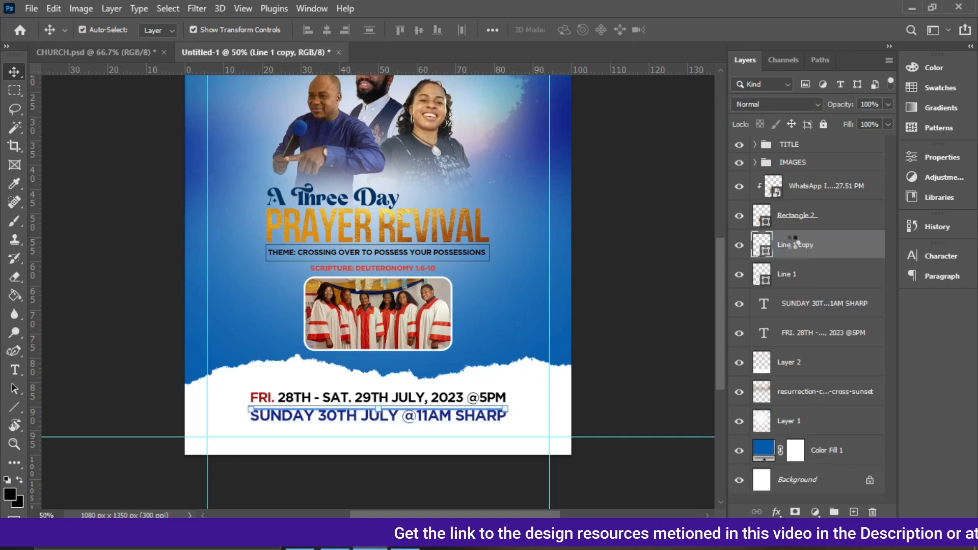
{"action": "key", "text": "Down"}
{"action": "key", "text": "Down"}
{"action": "key", "text": "Down"}
{"action": "key", "text": "Down"}
{"action": "key", "text": "Down"}
{"action": "key", "text": "Down"}
{"action": "key", "text": "Down"}
{"action": "key", "text": "Down"}
{"action": "key", "text": "Down"}
{"action": "key", "text": "Down"}
{"action": "key", "text": "Down"}
{"action": "key", "text": "Down"}
{"action": "key", "text": "Down"}
{"action": "key", "text": "Down"}
{"action": "key", "text": "Down"}
{"action": "key", "text": "Down"}
{"action": "key", "text": "Down"}
{"action": "key", "text": "Down"}
{"action": "key", "text": "Down"}
{"action": "key", "text": "Down"}
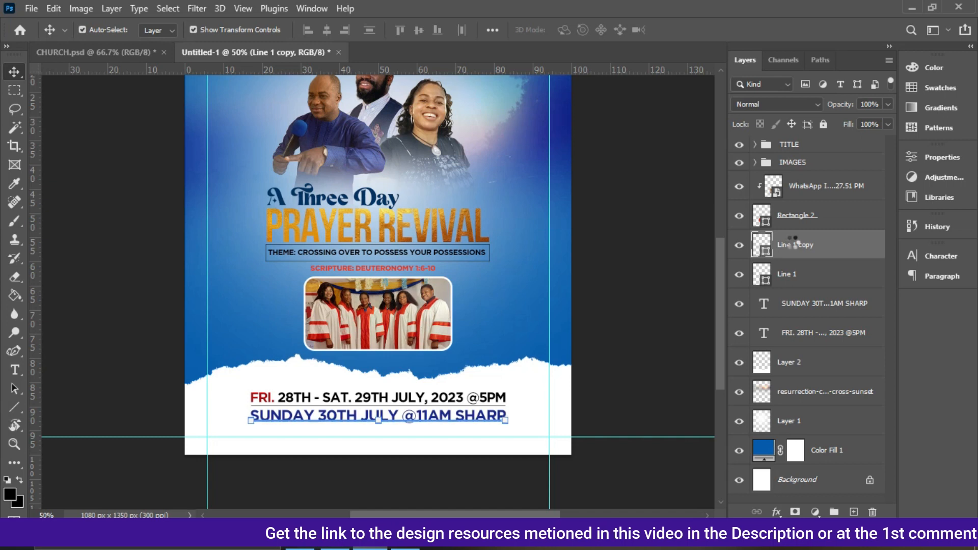
{"action": "key", "text": "Down"}
{"action": "key", "text": "Down"}
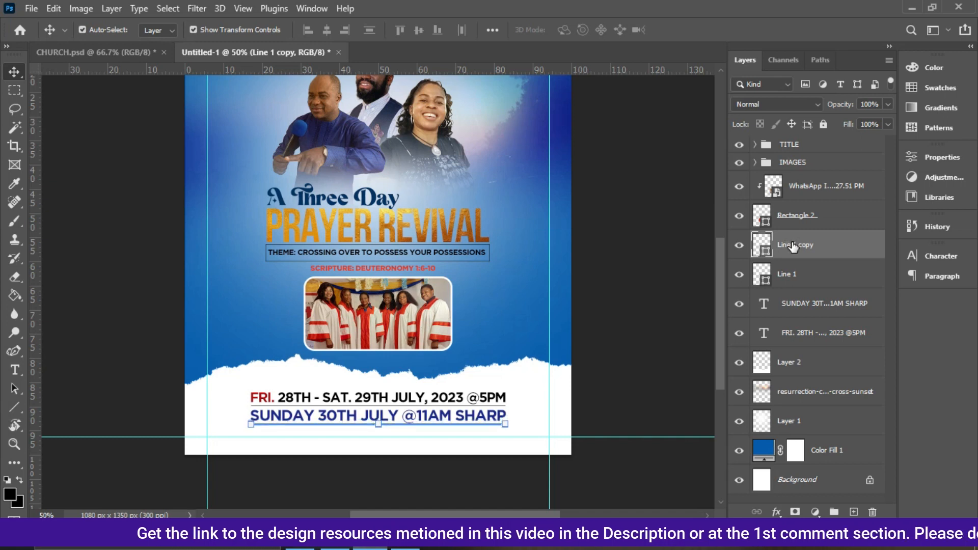
Duplicate the date line and move the copy down beneath the Sunday line.
{"action": "left_click", "coordinate": [483, 402]}
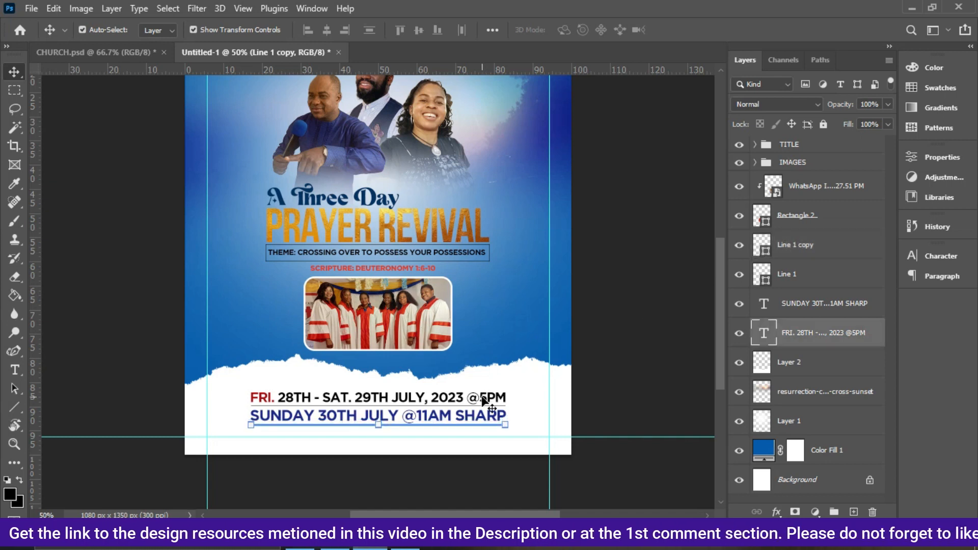
{"action": "left_click_drag", "start_coordinate": [620, 436], "coordinate": [620, 440]}
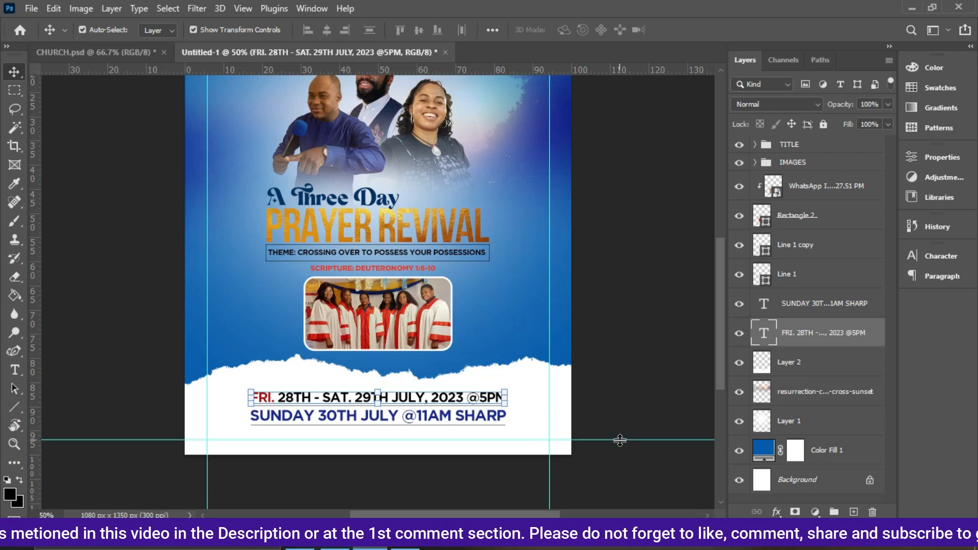
{"action": "key", "text": "ctrl+j"}
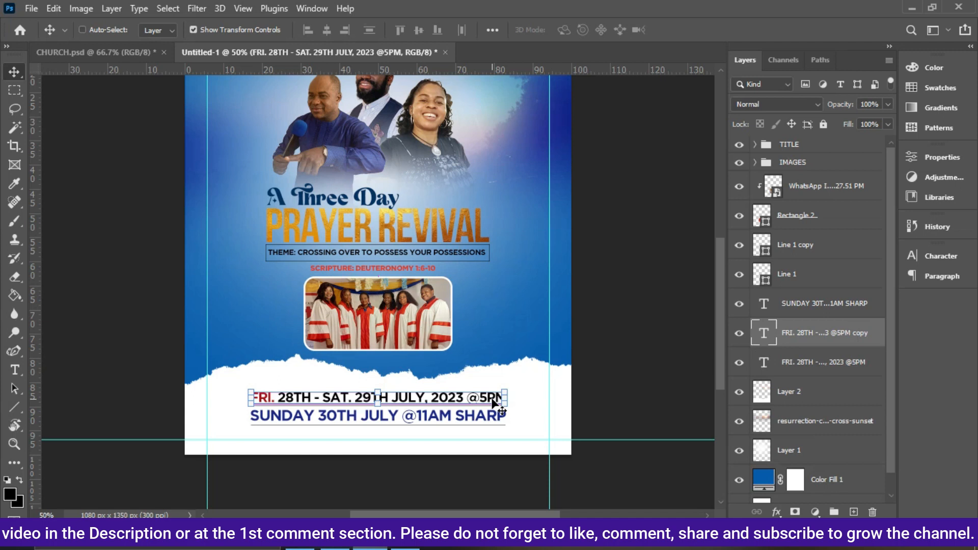
{"action": "key", "text": "ctrl+plus"}
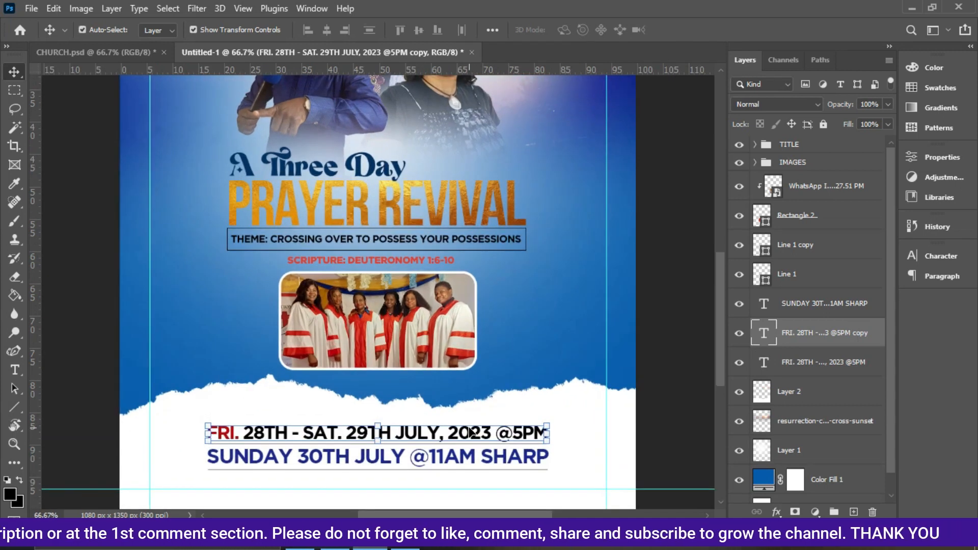
{"action": "left_click_drag", "start_coordinate": [469, 433], "coordinate": [469, 482]}
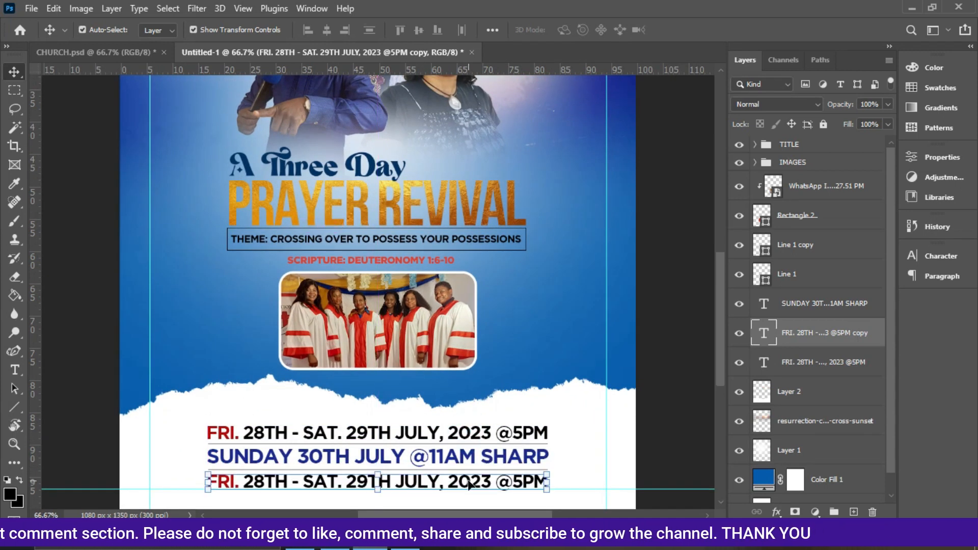
Bring the venue address line from the reference flyer in place of the copy and scale it to about 92% to match the width.
{"action": "left_click", "coordinate": [118, 52]}
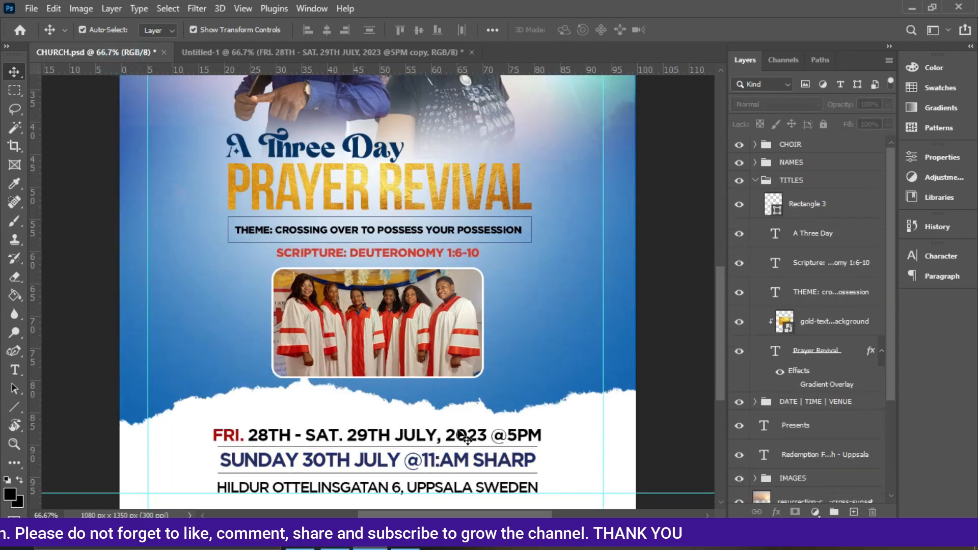
{"action": "double_click", "coordinate": [362, 487]}
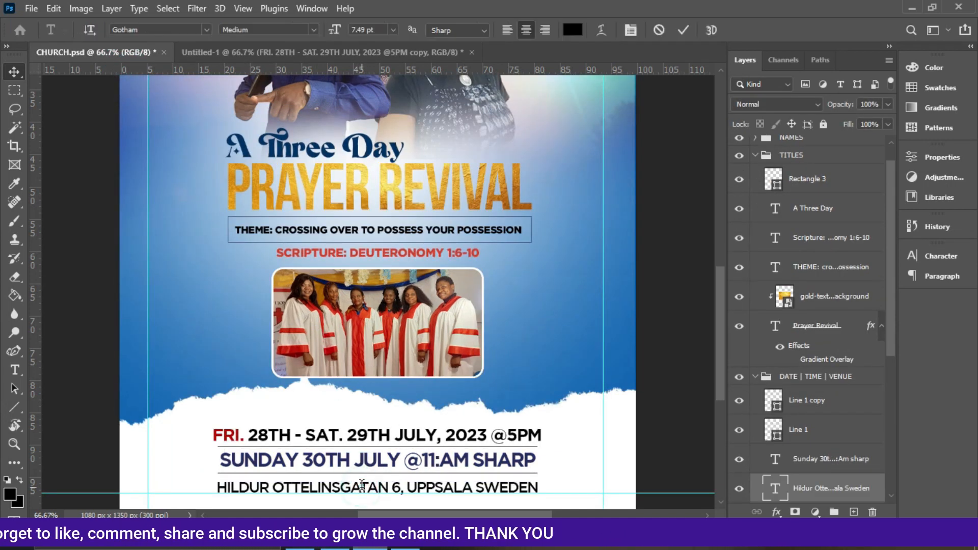
{"action": "left_click_drag", "start_coordinate": [305, 56], "coordinate": [541, 477]}
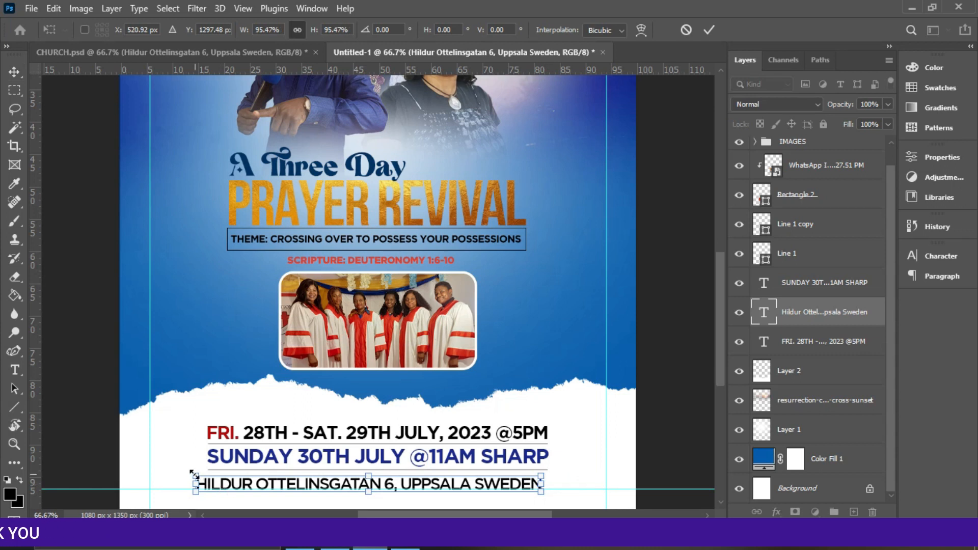
{"action": "left_click_drag", "start_coordinate": [190, 471], "coordinate": [208, 477]}
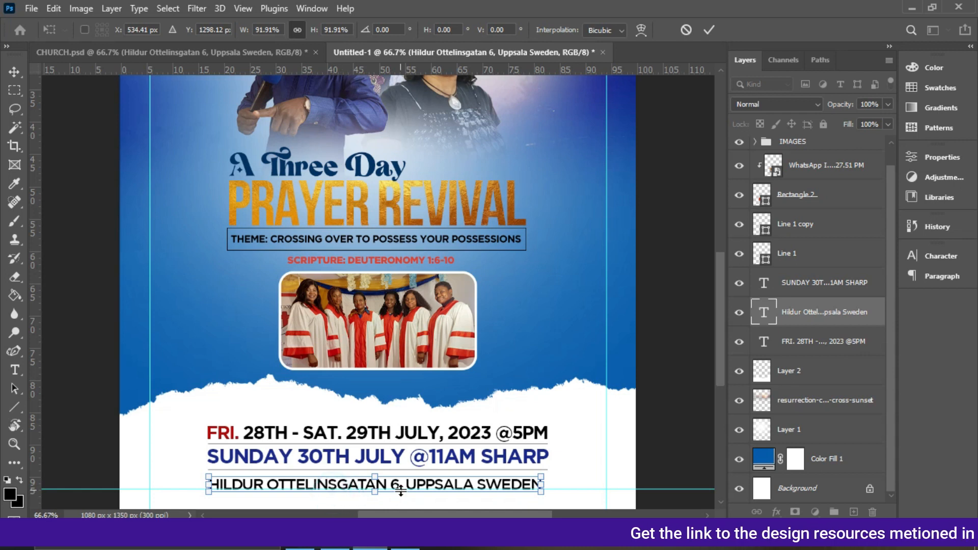
{"action": "key", "text": "Return"}
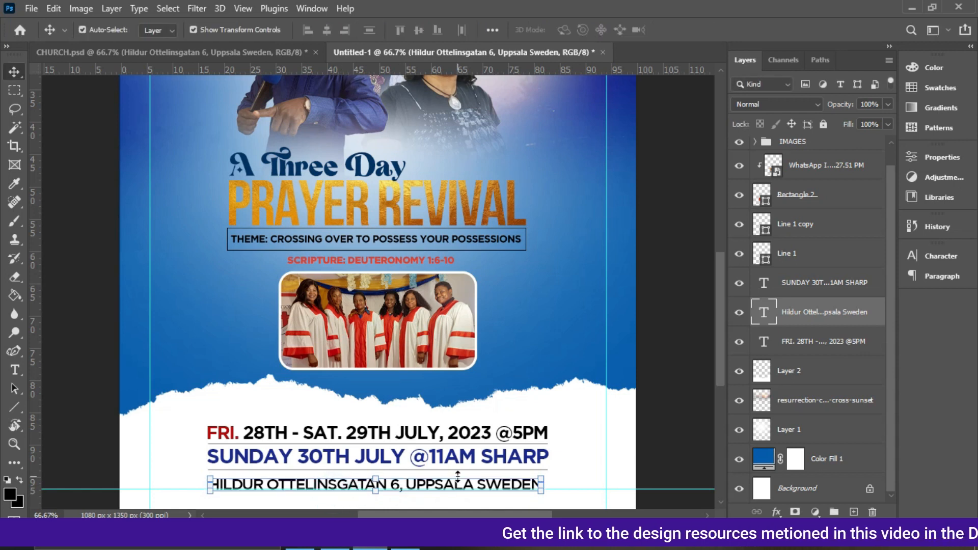
{"action": "left_click_drag", "start_coordinate": [543, 473], "coordinate": [547, 475]}
{"action": "key", "text": "Return"}
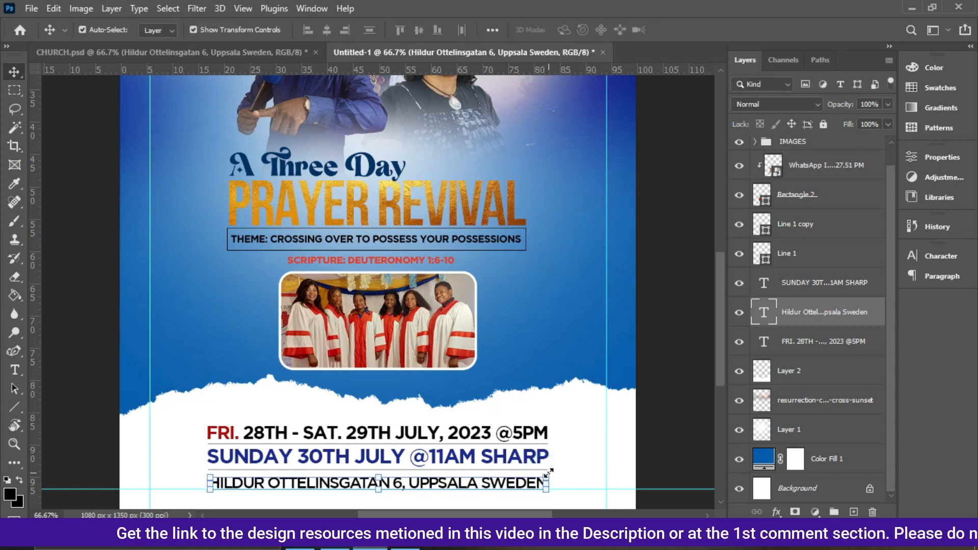
Select the date, Sunday, address and divider layers, centre them horizontally and nudge them down slightly.
{"action": "left_click", "coordinate": [807, 295], "text": "ctrl"}
{"action": "left_click", "coordinate": [794, 254], "text": "ctrl"}
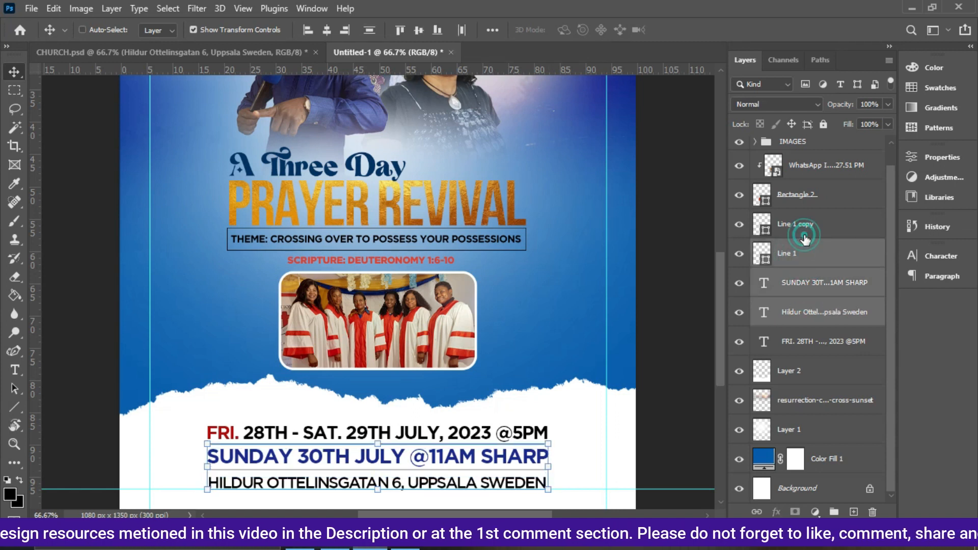
{"action": "left_click", "coordinate": [803, 237], "text": "ctrl"}
{"action": "left_click", "coordinate": [809, 341], "text": "ctrl"}
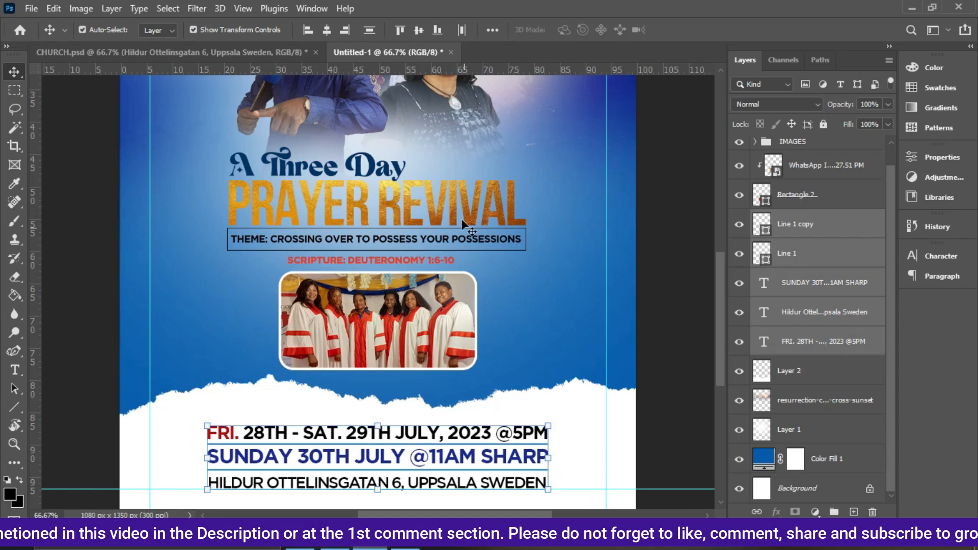
{"action": "left_click", "coordinate": [327, 30]}
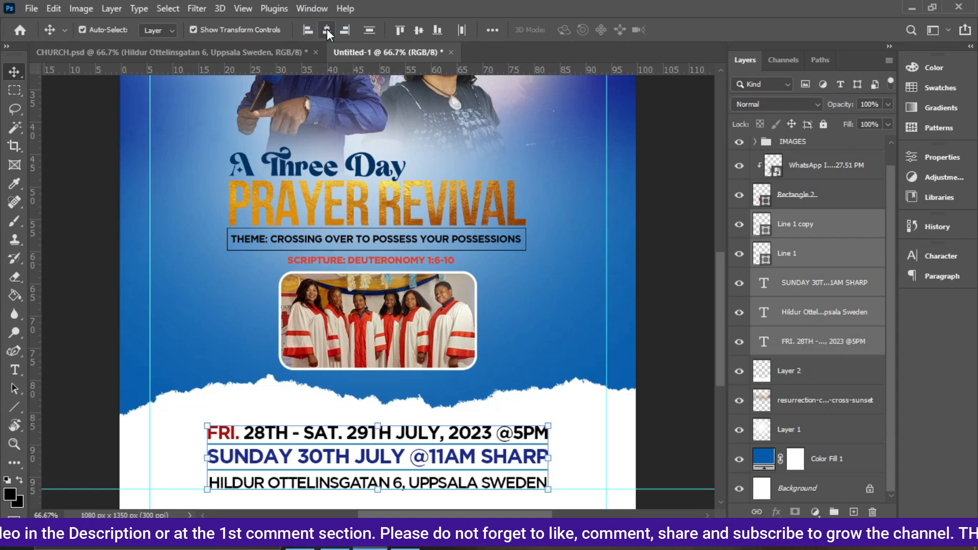
{"action": "key", "text": "Down"}
{"action": "key", "text": "Down"}
{"action": "key", "text": "Down"}
{"action": "key", "text": "Down"}
{"action": "key", "text": "Down"}
{"action": "key", "text": "Down"}
Group the event detail layers and name the group DATE | TIME | VENUE.
{"action": "key", "text": "ctrl+g"}
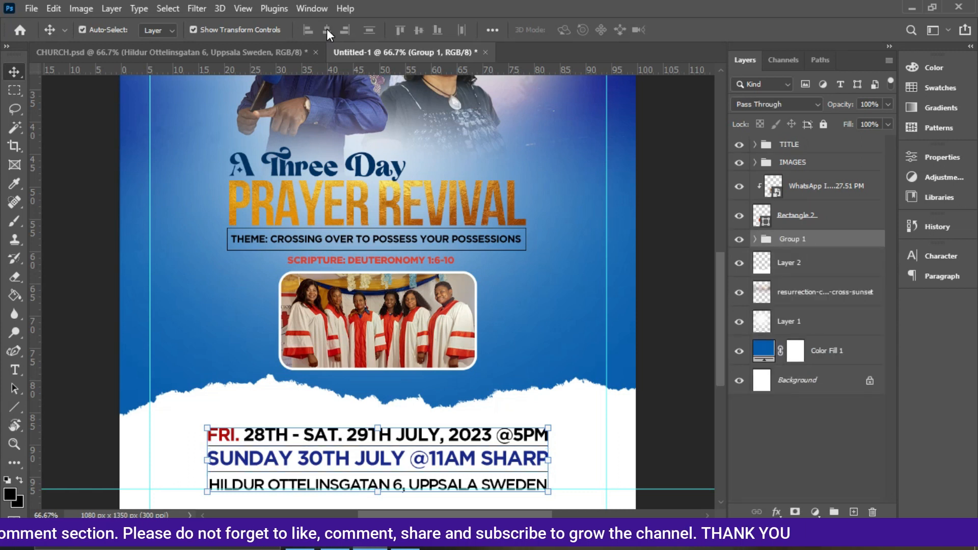
{"action": "double_click", "coordinate": [793, 240]}
{"action": "type", "text": "DAY"}
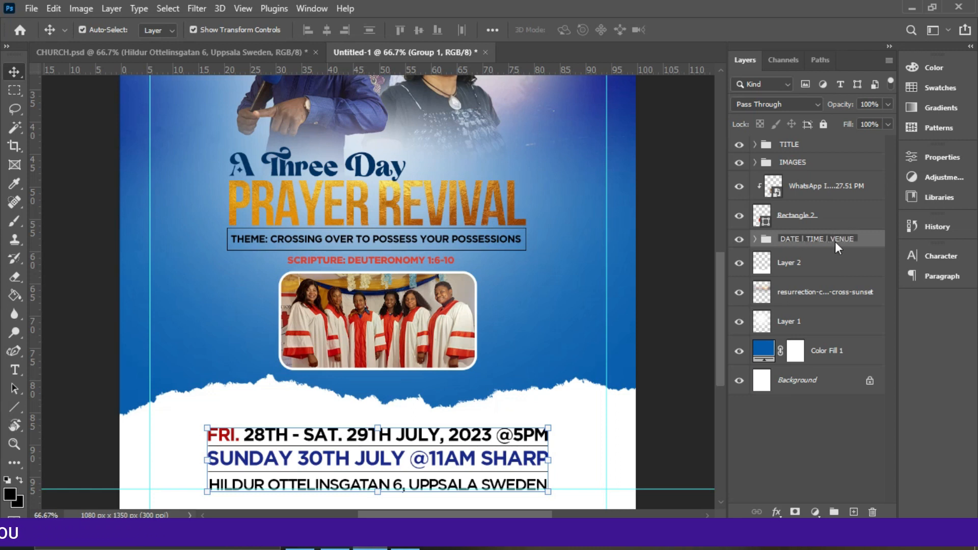
{"action": "key", "text": "Return"}
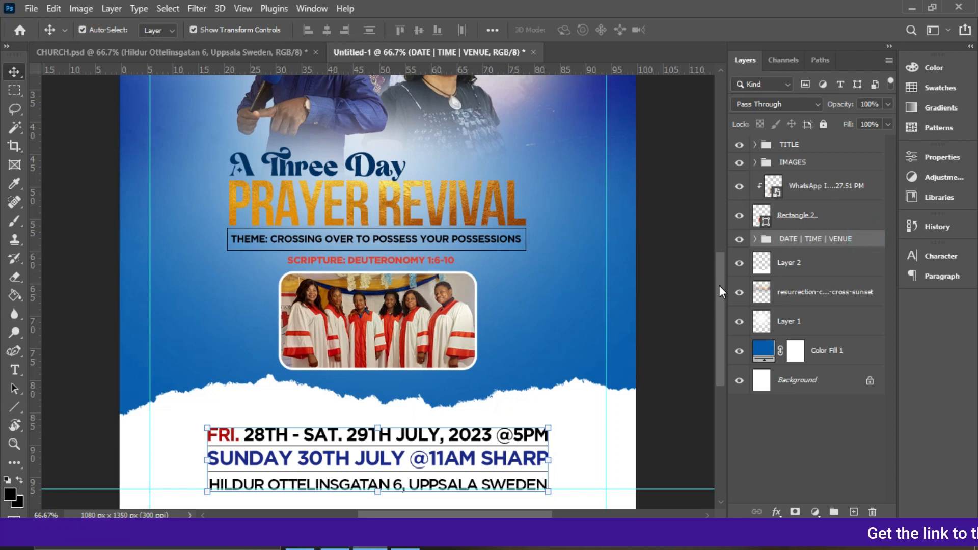
Nudge the DATE | TIME | VENUE group down slightly.
{"action": "left_click_drag", "start_coordinate": [719, 291], "coordinate": [718, 314]}
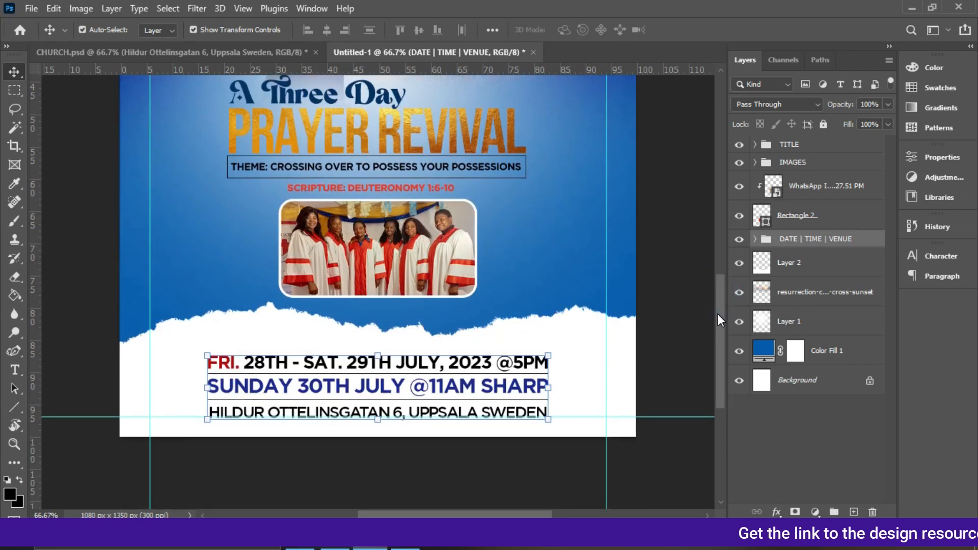
{"action": "key", "text": "Down"}
{"action": "key", "text": "Down"}
{"action": "key", "text": "Down"}
{"action": "key", "text": "Down"}
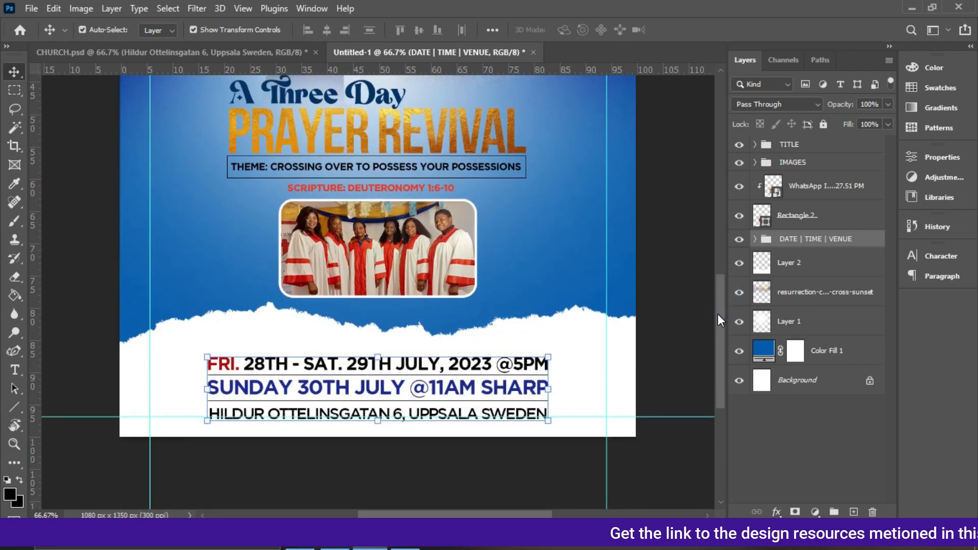
Nudge the torn-paper edge layer down slightly.
{"action": "left_click", "coordinate": [601, 335]}
{"action": "key", "text": "Down"}
{"action": "key", "text": "Down"}
{"action": "key", "text": "Down"}
{"action": "key", "text": "Down"}
{"action": "key", "text": "Down"}
{"action": "key", "text": "Down"}
{"action": "key", "text": "Down"}
{"action": "key", "text": "Down"}
{"action": "key", "text": "Down"}
{"action": "key", "text": "Down"}
{"action": "key", "text": "Down"}
{"action": "key", "text": "Down"}
{"action": "key", "text": "Down"}
{"action": "key", "text": "Down"}
{"action": "key", "text": "Down"}
{"action": "key", "text": "Down"}
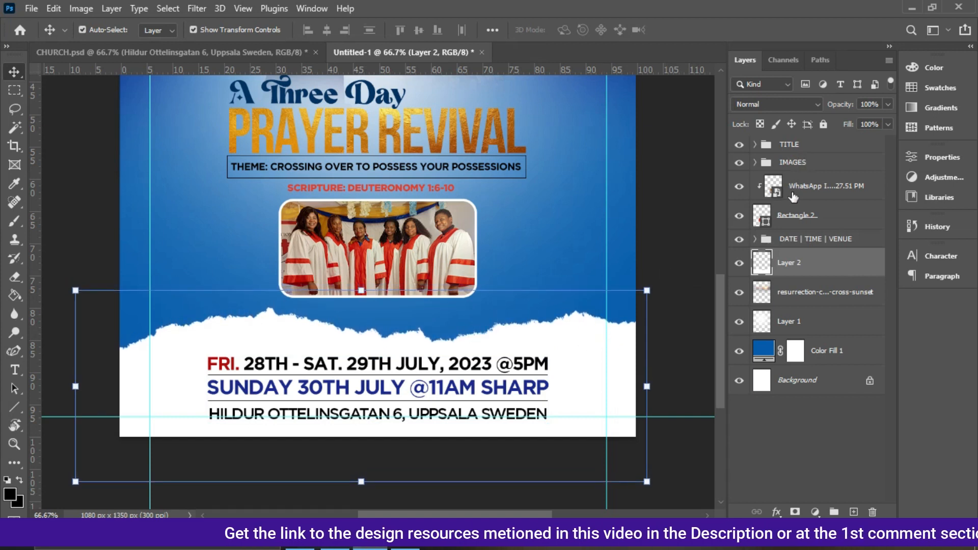
Nudge the choir photo and its rounded frame down slightly, then deselect.
{"action": "left_click", "coordinate": [796, 220]}
{"action": "key", "text": "Down"}
{"action": "key", "text": "Down"}
{"action": "key", "text": "Down"}
{"action": "key", "text": "Down"}
{"action": "key", "text": "Down"}
{"action": "key", "text": "Down"}
{"action": "key", "text": "Down"}
{"action": "key", "text": "Down"}
{"action": "key", "text": "Down"}
{"action": "key", "text": "Down"}
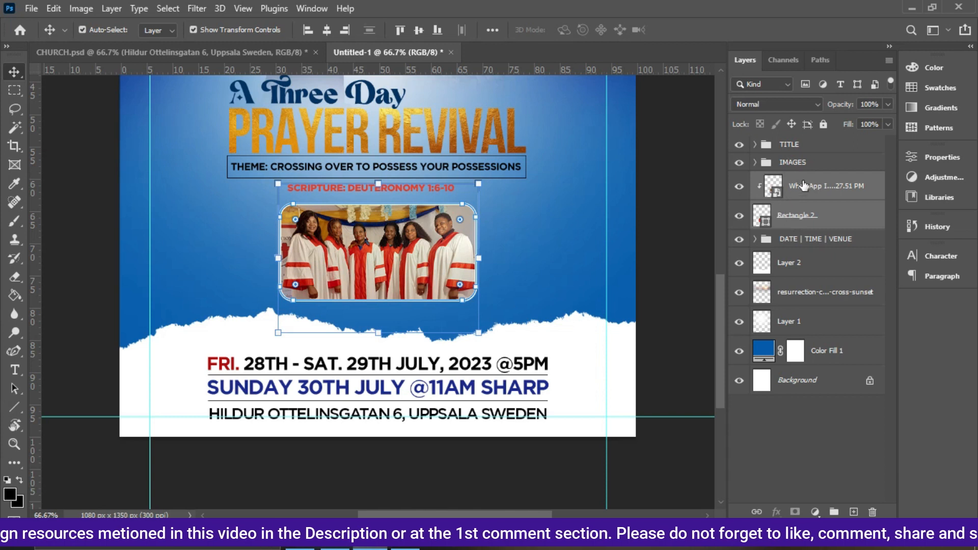
{"action": "left_click", "coordinate": [668, 209]}
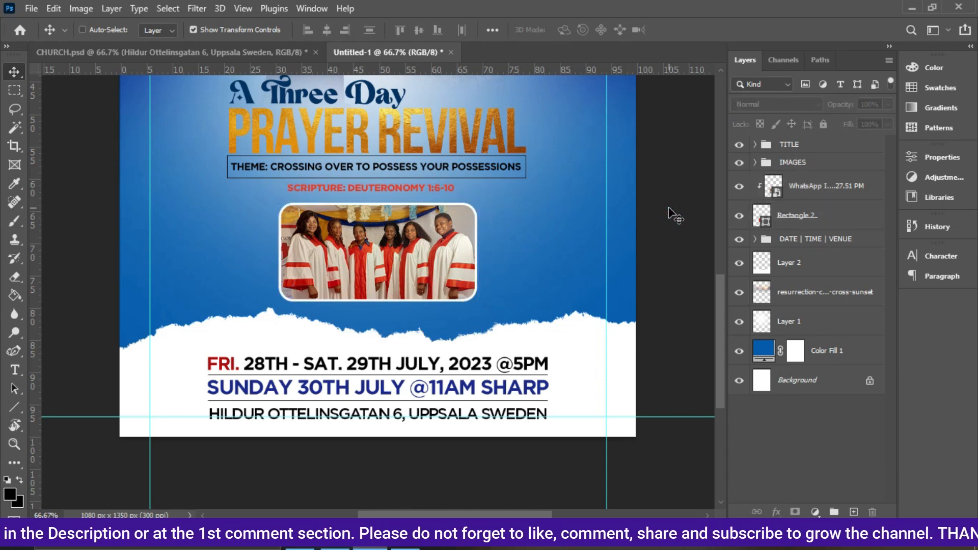
Nudge the title block down by two larger steps.
{"action": "key", "text": "ctrl+0"}
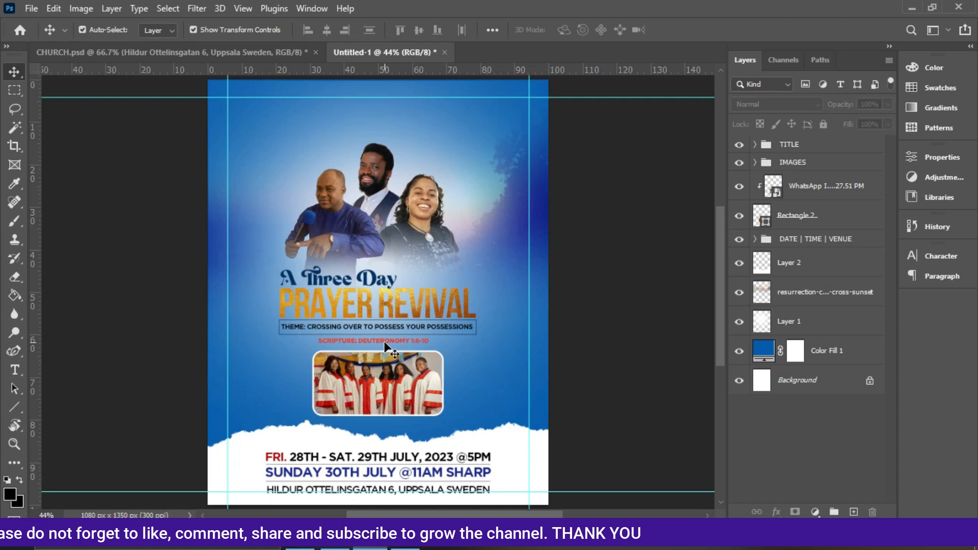
{"action": "left_click", "coordinate": [410, 300]}
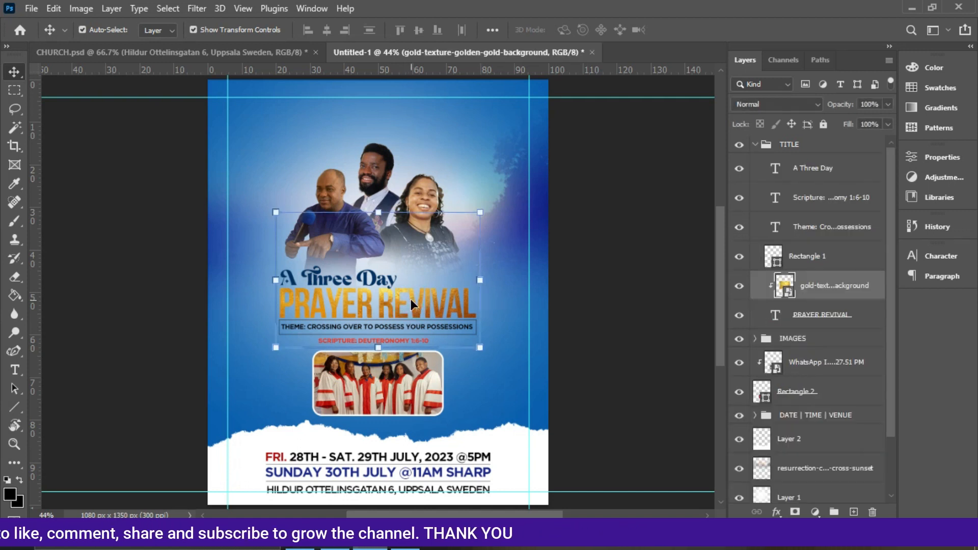
{"action": "key", "text": "shift+Down"}
{"action": "key", "text": "shift+Down"}
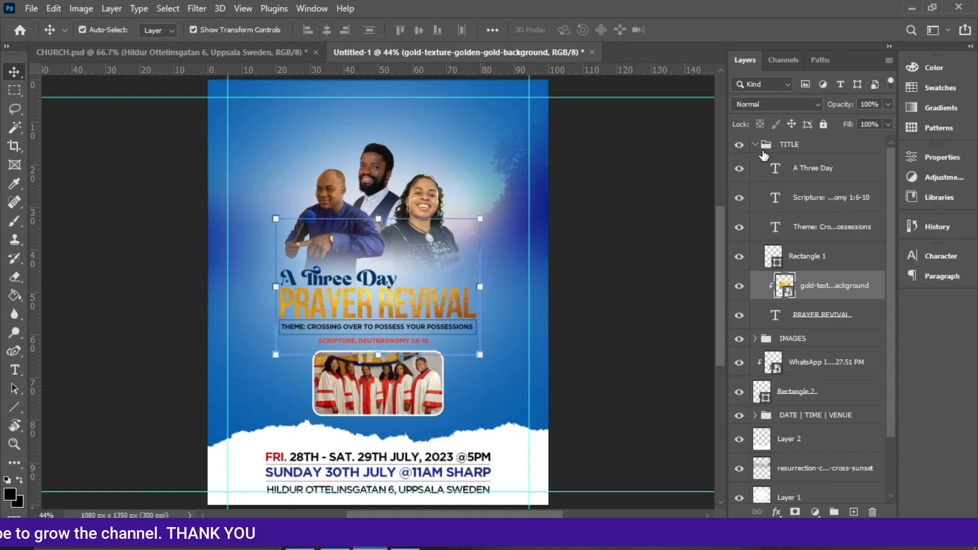
{"action": "left_click", "coordinate": [752, 147]}
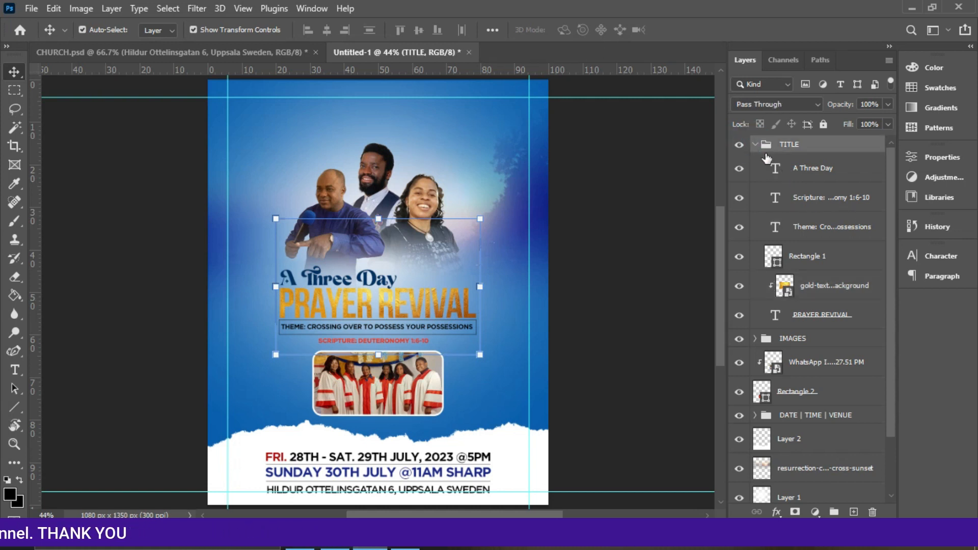
{"action": "left_click", "coordinate": [755, 145]}
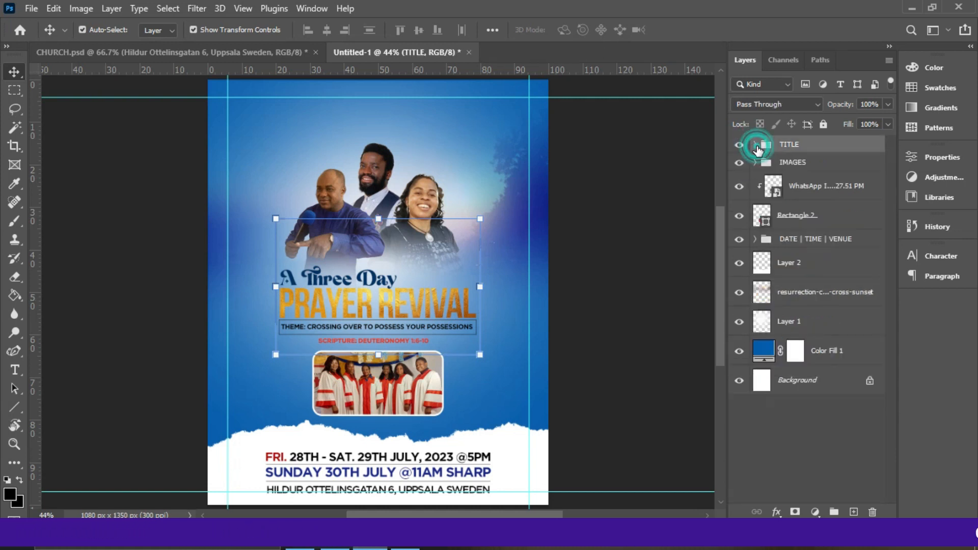
{"action": "left_click", "coordinate": [782, 165]}
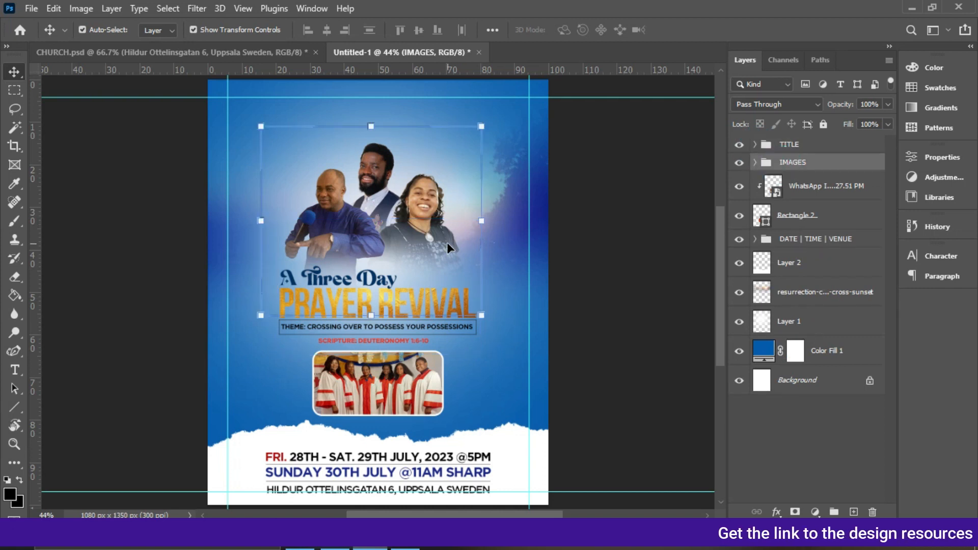
{"action": "left_click", "coordinate": [628, 330]}
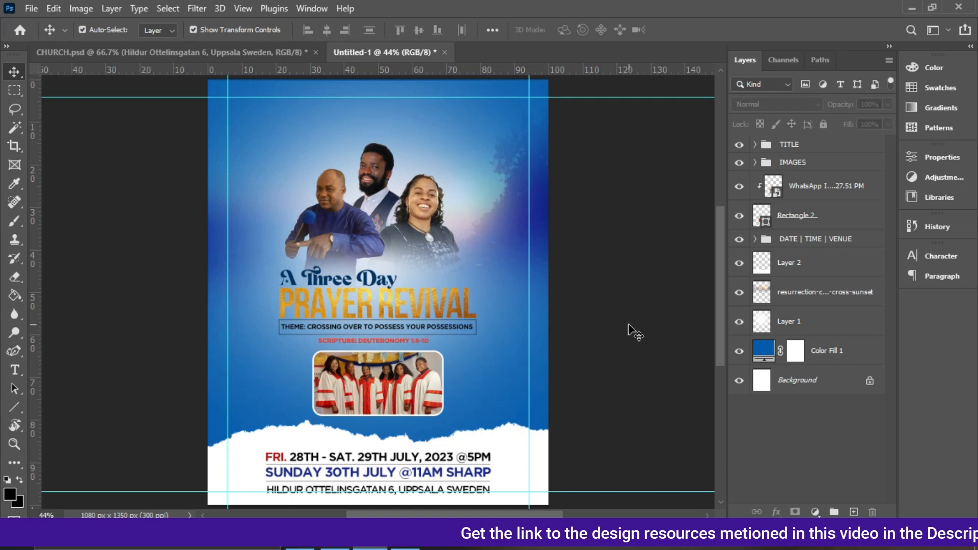
Add a two-line text beside the left minister's head reading 'PRO.' with the first minister's name.
{"action": "key", "text": "ctrl+plus"}
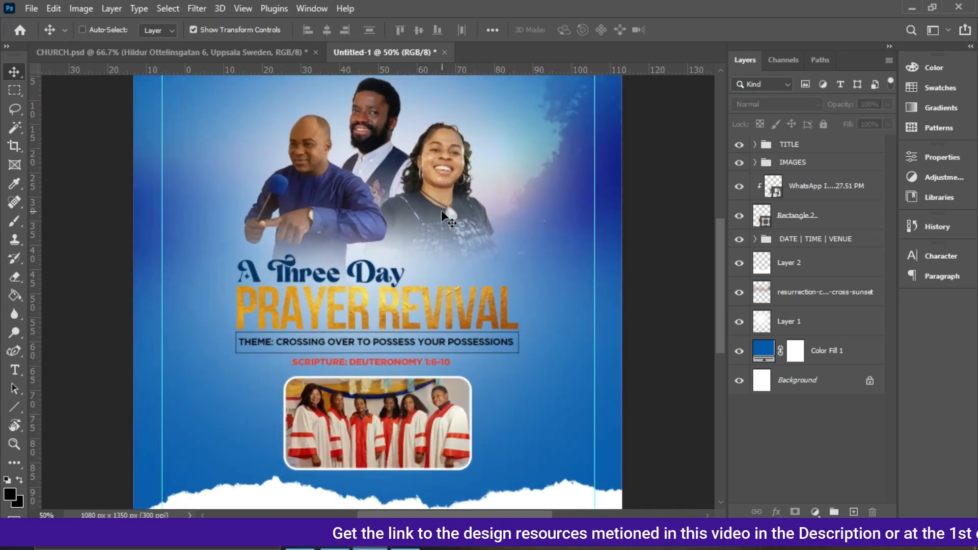
{"action": "key", "text": "ctrl+plus"}
{"action": "left_click_drag", "start_coordinate": [718, 293], "coordinate": [714, 270]}
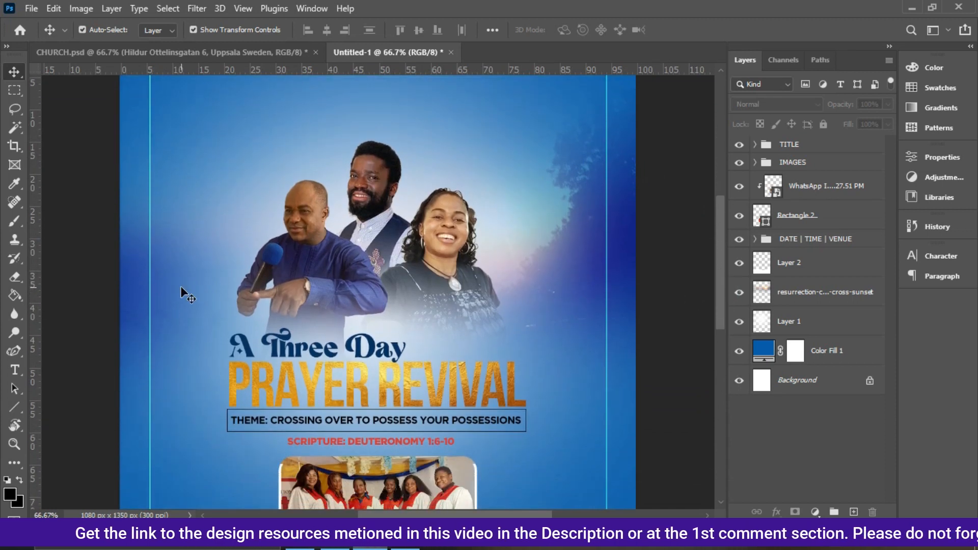
{"action": "left_click", "coordinate": [15, 371]}
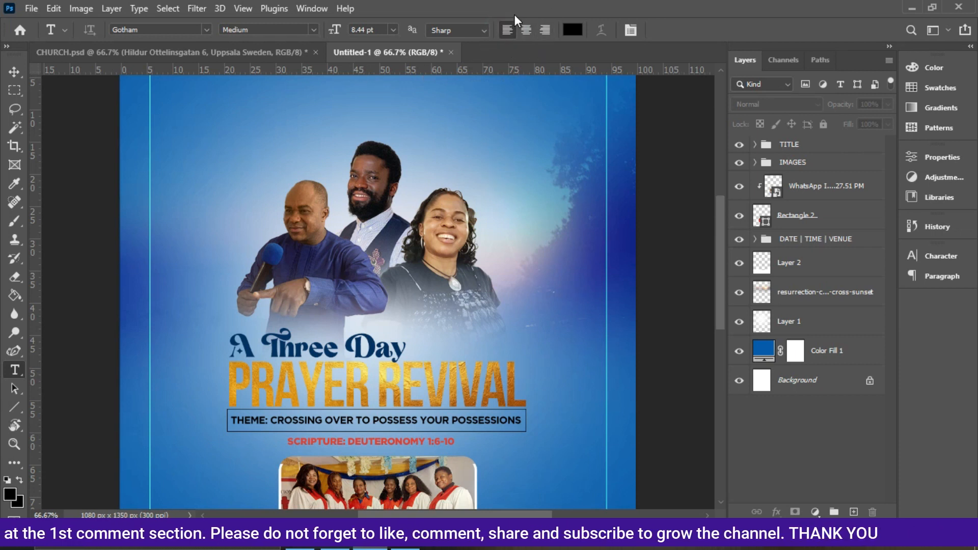
{"action": "left_click", "coordinate": [194, 217]}
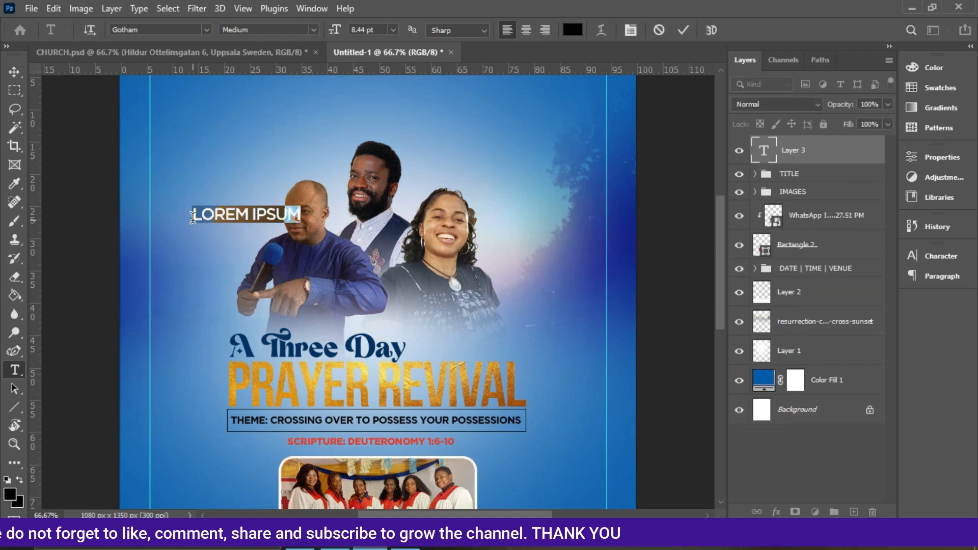
{"action": "type", "text": "PRO"}
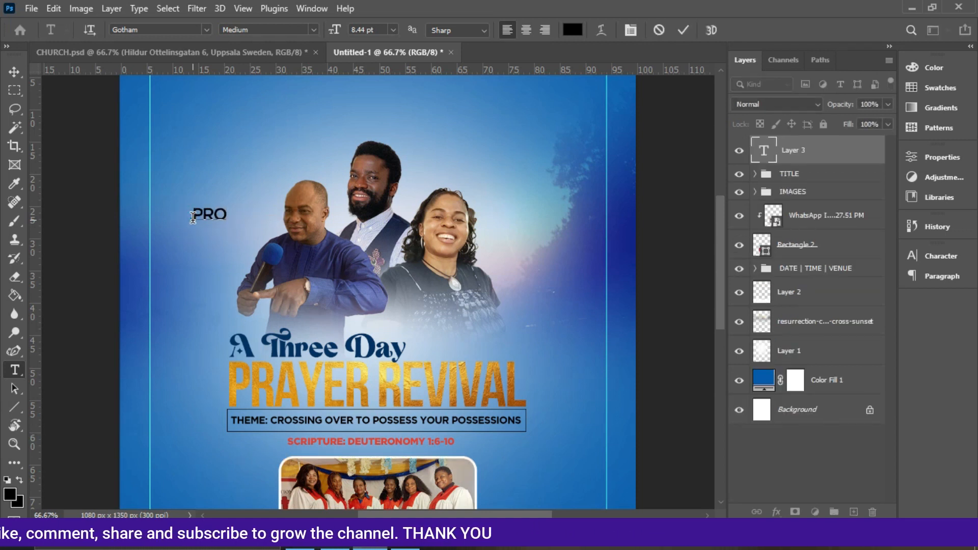
{"action": "key", "text": "Return"}
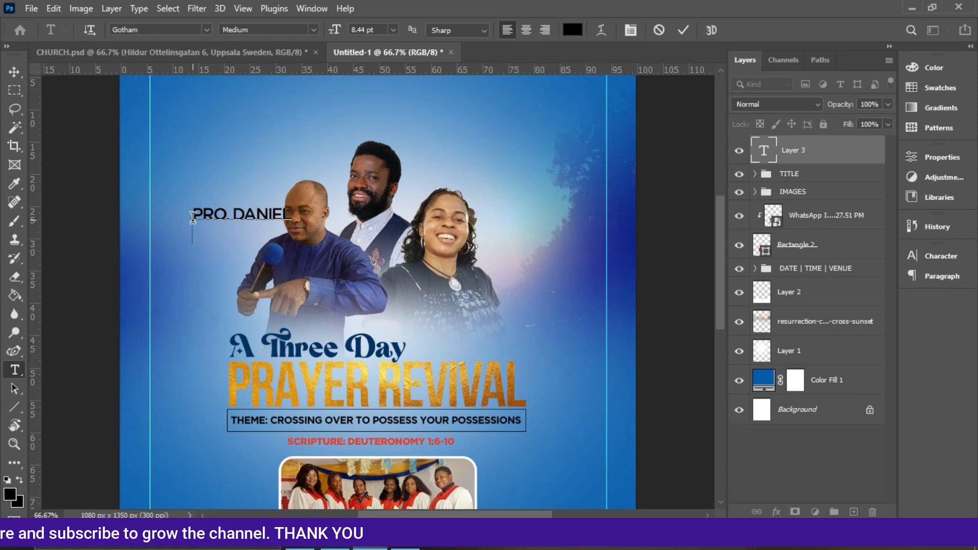
{"action": "key", "text": "ctrl+Return"}
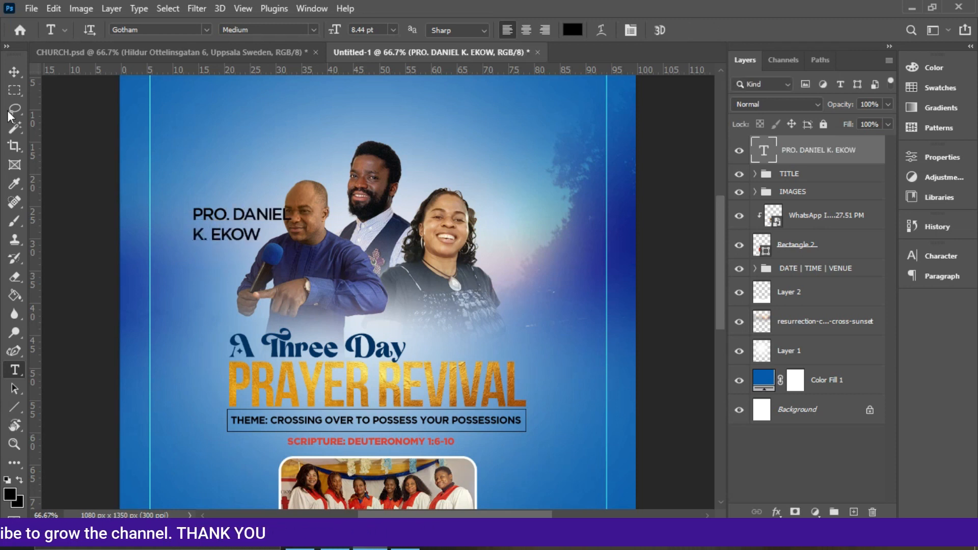
Set the first minister's name text to the Bold font style.
{"action": "left_click", "coordinate": [12, 72]}
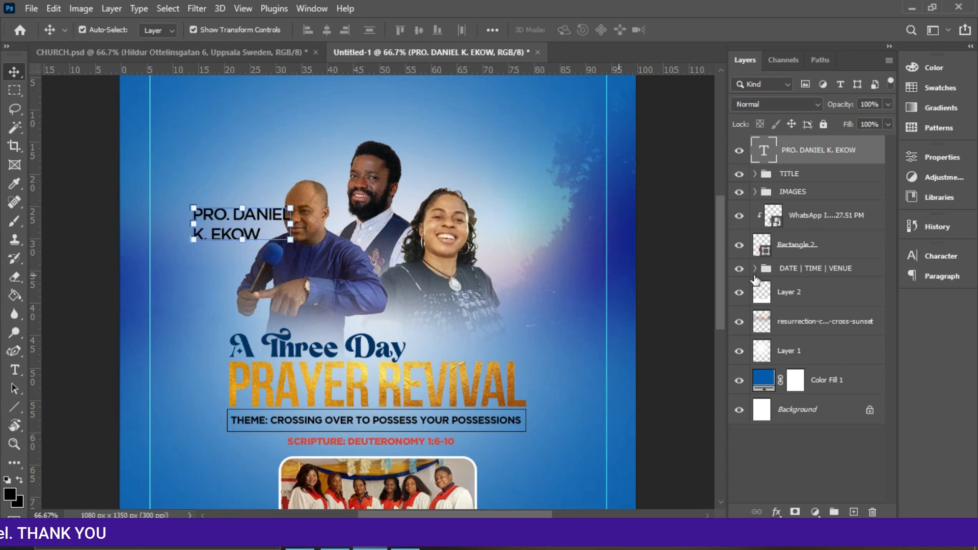
{"action": "left_click", "coordinate": [946, 258]}
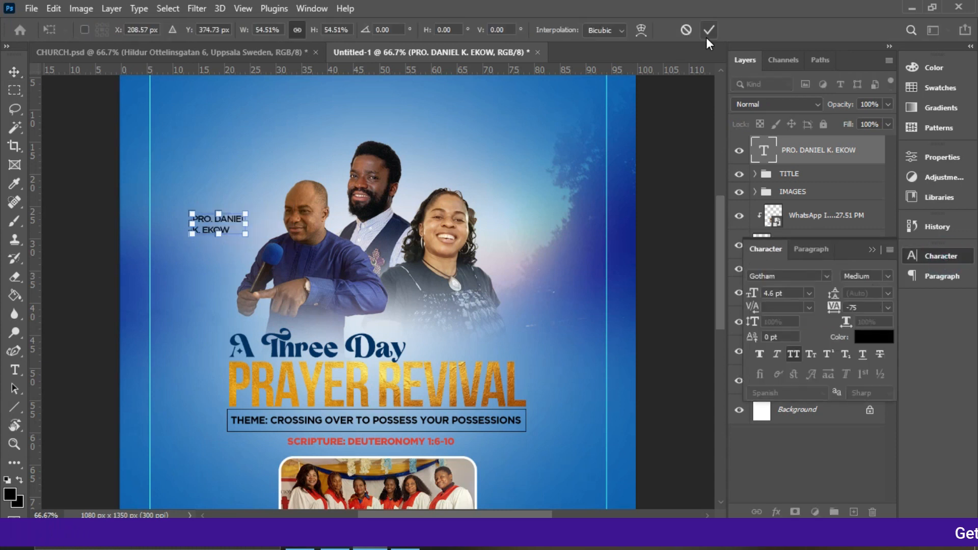
{"action": "left_click", "coordinate": [707, 36]}
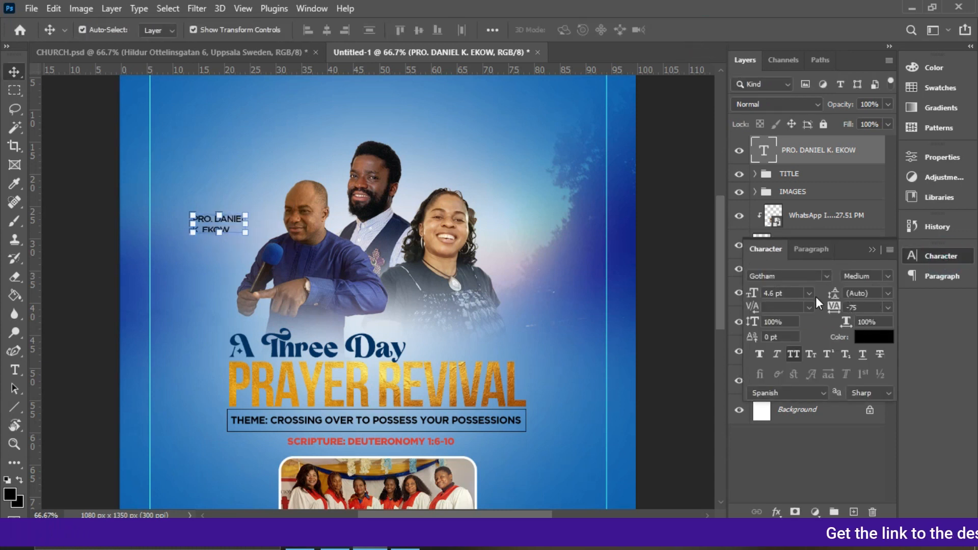
{"action": "left_click", "coordinate": [888, 275]}
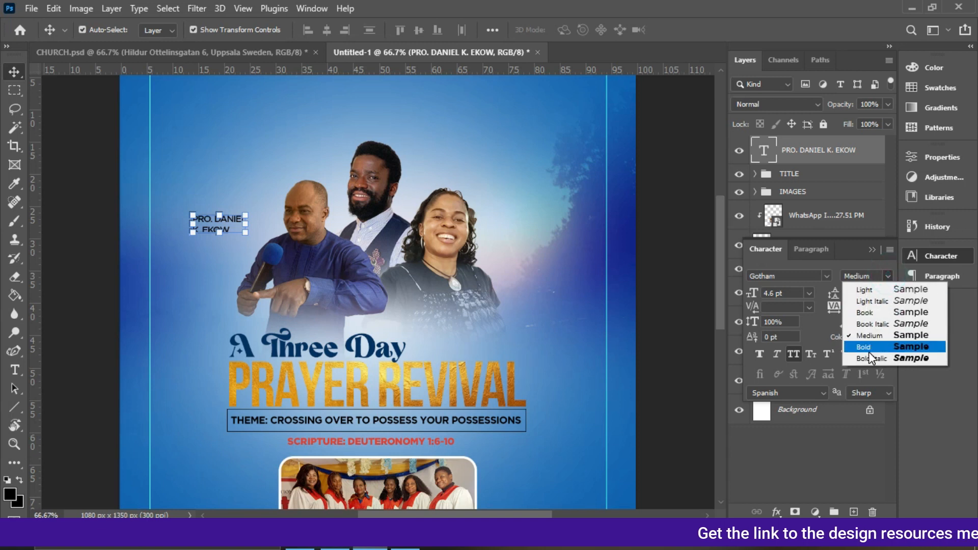
{"action": "left_click", "coordinate": [867, 343]}
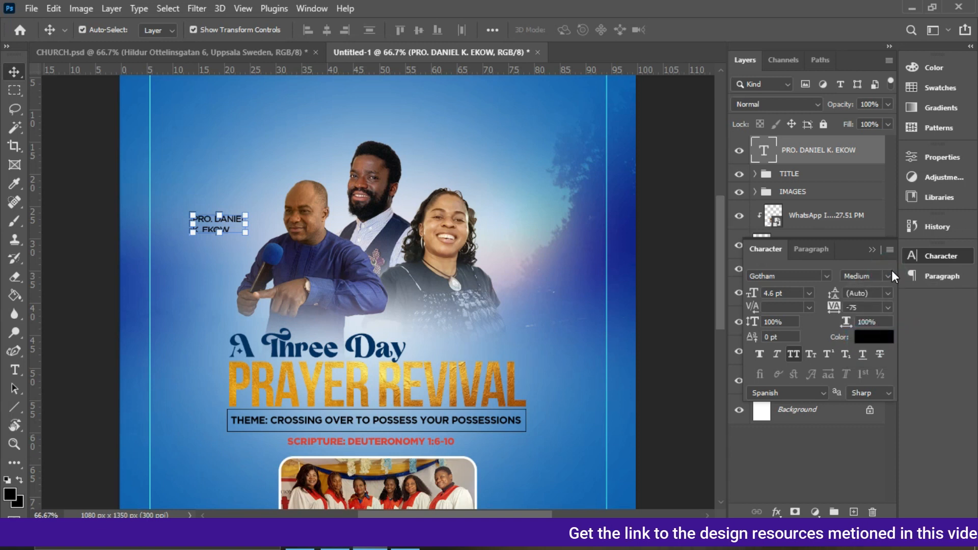
{"action": "left_click", "coordinate": [891, 270]}
{"action": "left_click", "coordinate": [872, 346]}
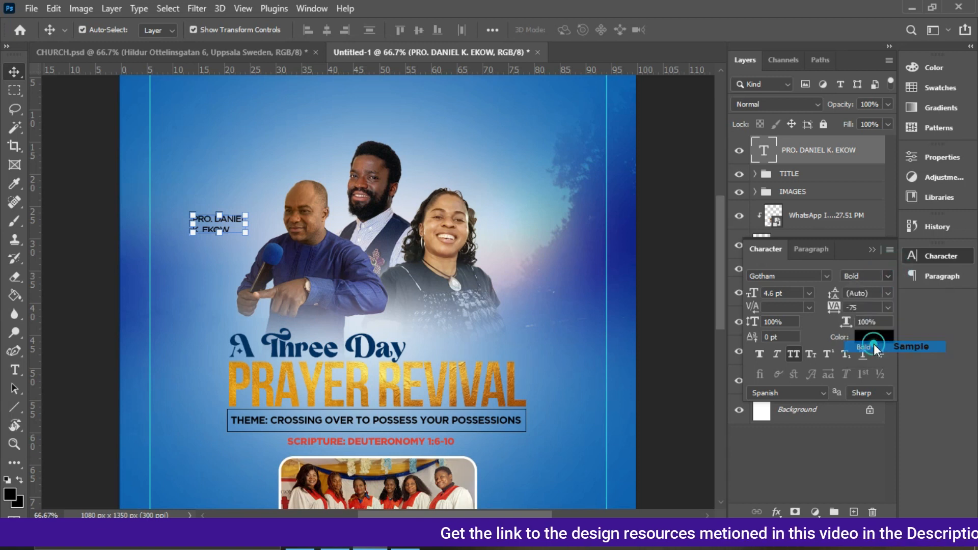
Nudge the name text slightly left and set its font size to 5 pt.
{"action": "left_click_drag", "start_coordinate": [229, 232], "coordinate": [224, 231]}
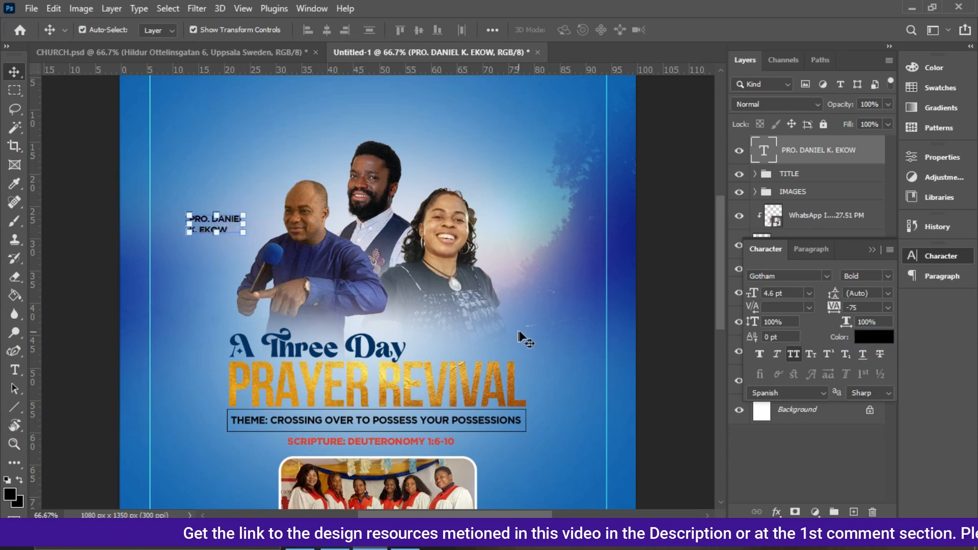
{"action": "double_click", "coordinate": [773, 294]}
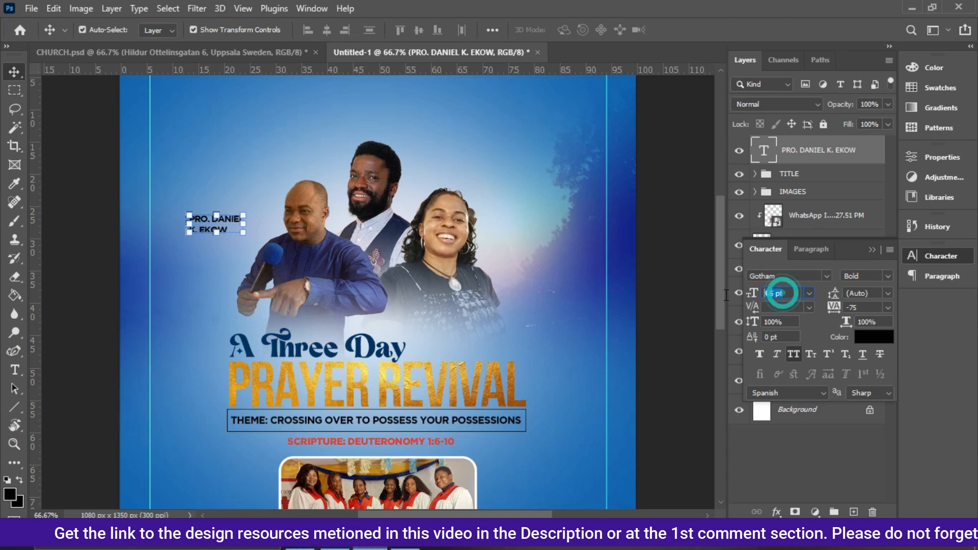
{"action": "type", "text": "5"}
{"action": "key", "text": "Return"}
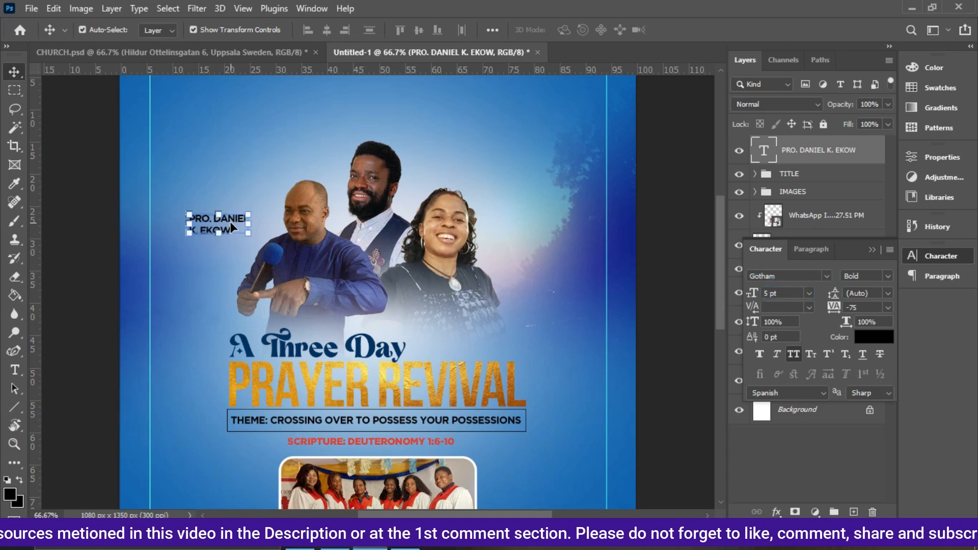
Duplicate the name text above the middle minister's head and retype it as 'PASTOR' with the second minister's name.
{"action": "key", "text": "ctrl+j"}
{"action": "left_click_drag", "start_coordinate": [365, 118], "coordinate": [447, 138]}
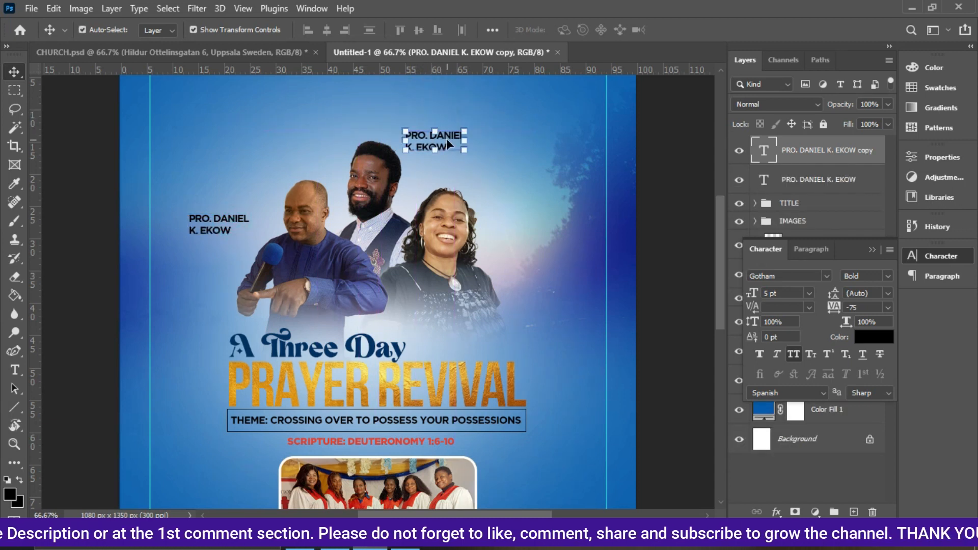
{"action": "double_click", "coordinate": [446, 138]}
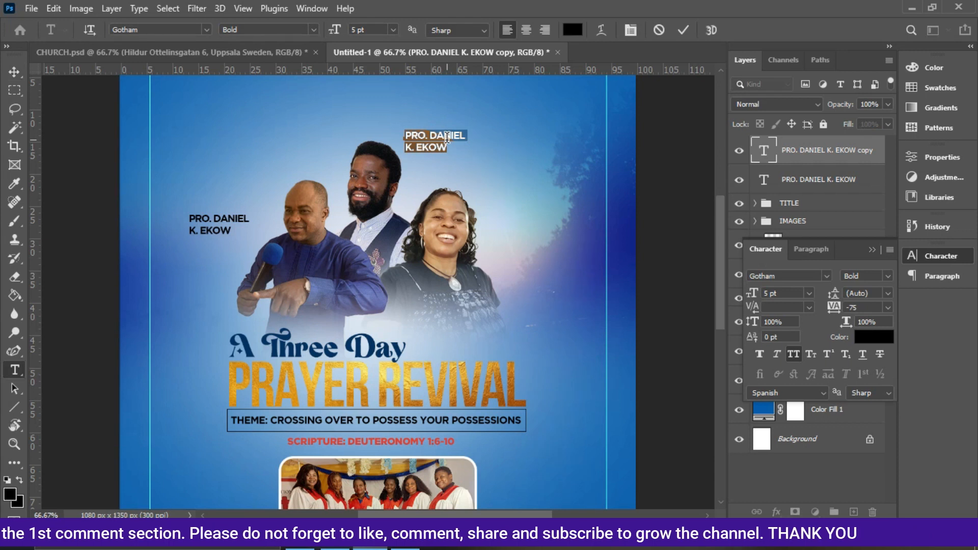
{"action": "type", "text": "PASTOR"}
{"action": "key", "text": "Return"}
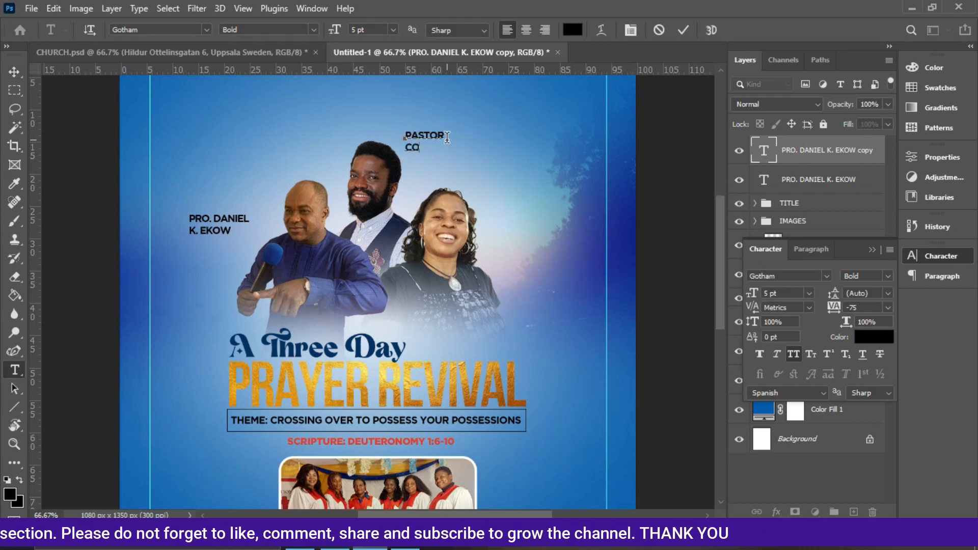
{"action": "left_click", "coordinate": [683, 29]}
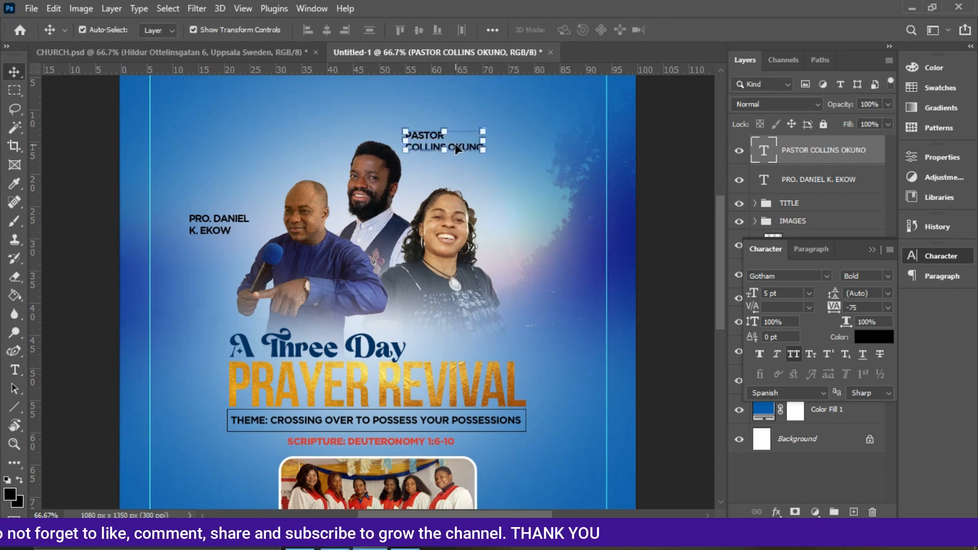
Duplicate the second name beside the right minister and align it vertically with the left minister's name.
{"action": "key", "text": "ctrl+j"}
{"action": "left_click_drag", "start_coordinate": [462, 143], "coordinate": [554, 233]}
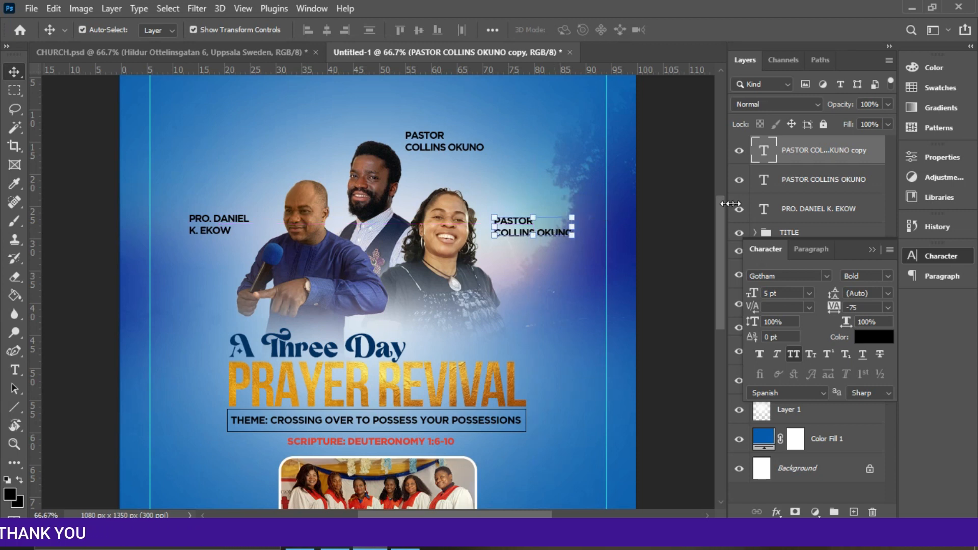
{"action": "left_click", "coordinate": [792, 219], "text": "ctrl"}
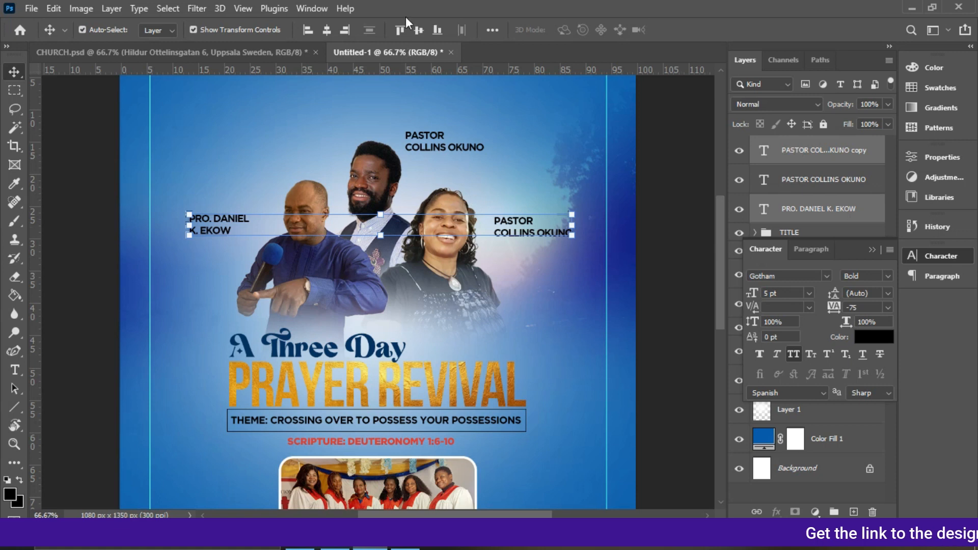
{"action": "left_click", "coordinate": [419, 30]}
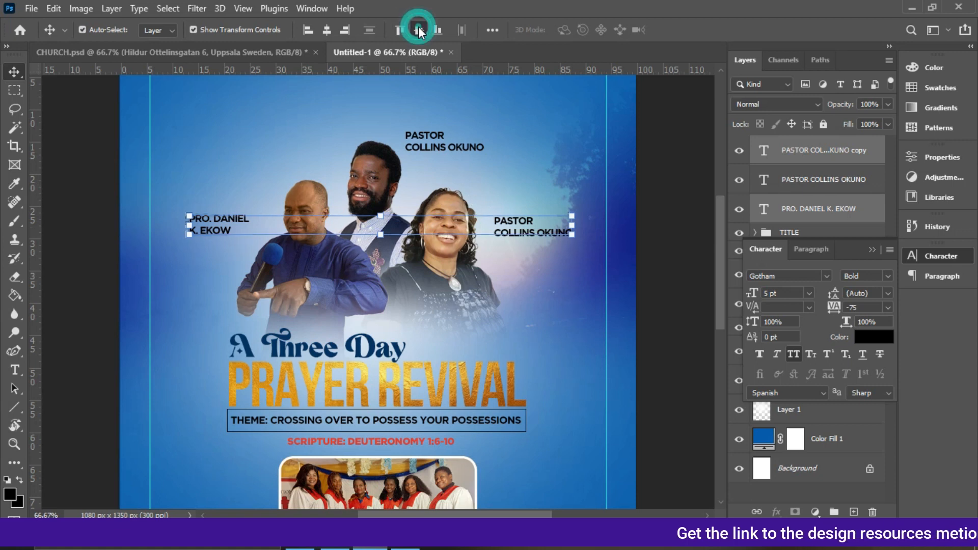
{"action": "left_click", "coordinate": [643, 225]}
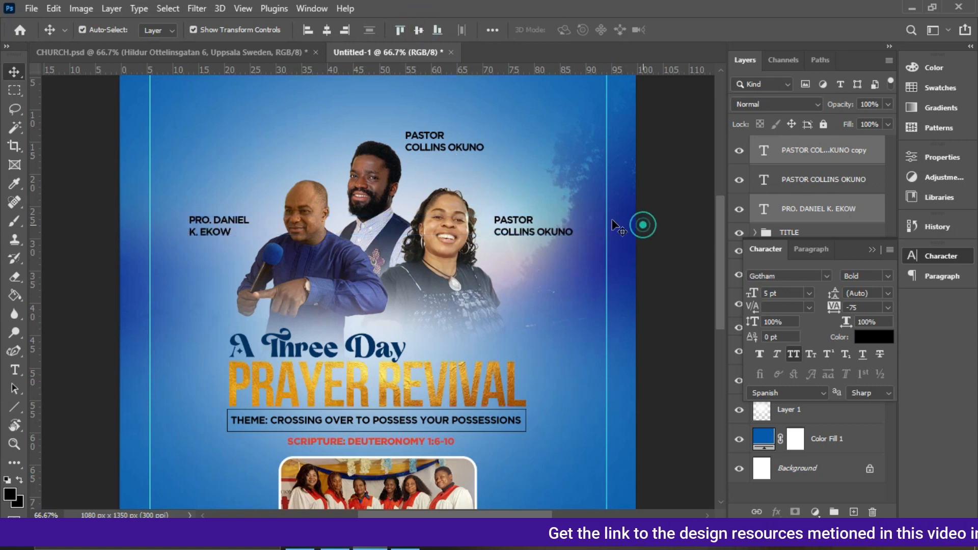
Retype the right-hand name text as 'PASTOR' with the third minister's name.
{"action": "left_click", "coordinate": [548, 224]}
{"action": "double_click", "coordinate": [548, 224]}
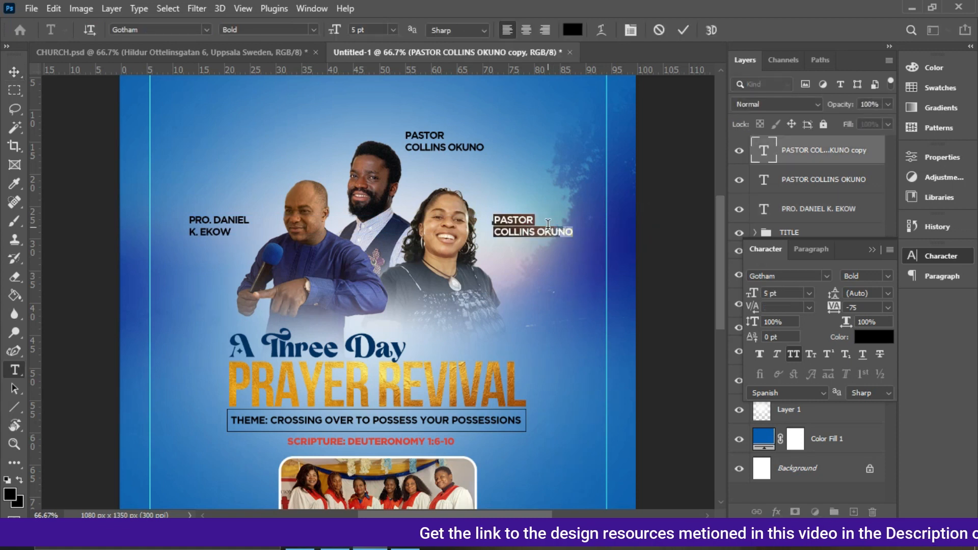
{"action": "key", "text": "Return"}
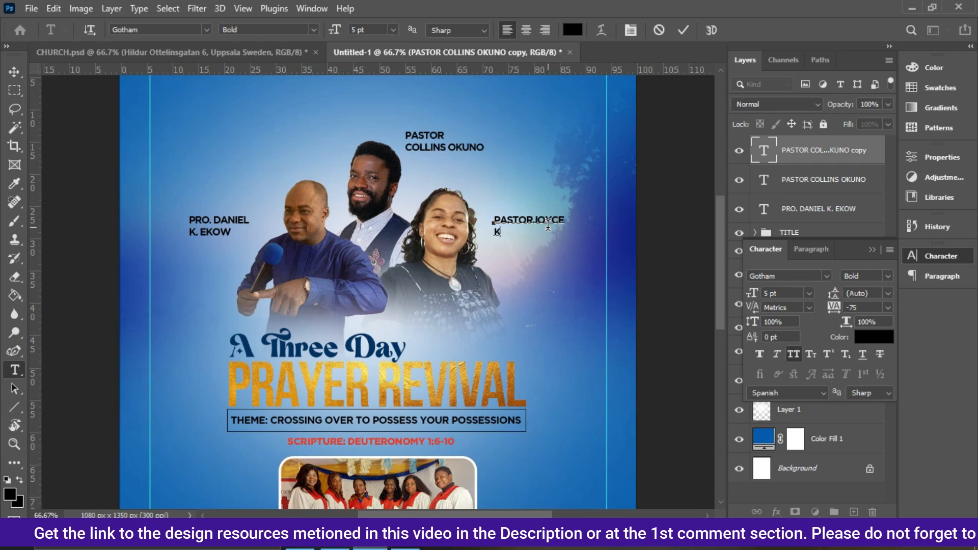
{"action": "key", "text": "ctrl+Return"}
{"action": "key", "text": "v"}
Duplicate the middle minister's name and move the copy to the upper left of the flyer.
{"action": "left_click", "coordinate": [434, 147]}
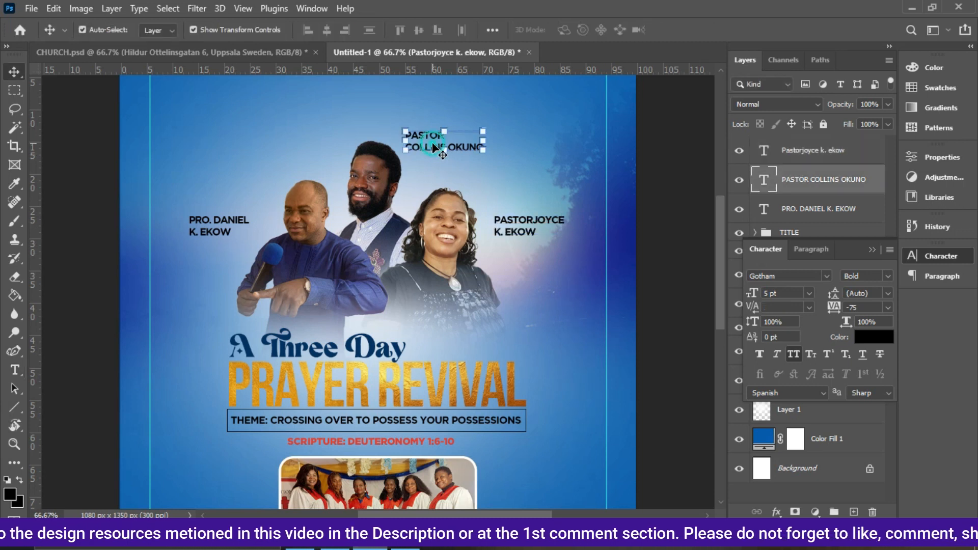
{"action": "key", "text": "ctrl+j"}
{"action": "left_click_drag", "start_coordinate": [428, 148], "coordinate": [306, 131]}
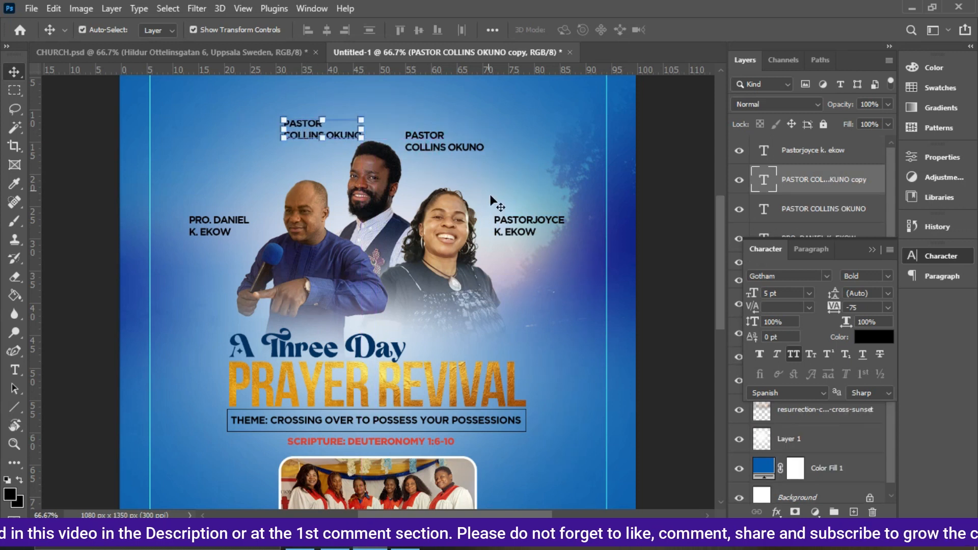
Insert the missing space after 'PASTOR' in the right-hand minister's name.
{"action": "left_click", "coordinate": [517, 222]}
{"action": "double_click", "coordinate": [531, 219]}
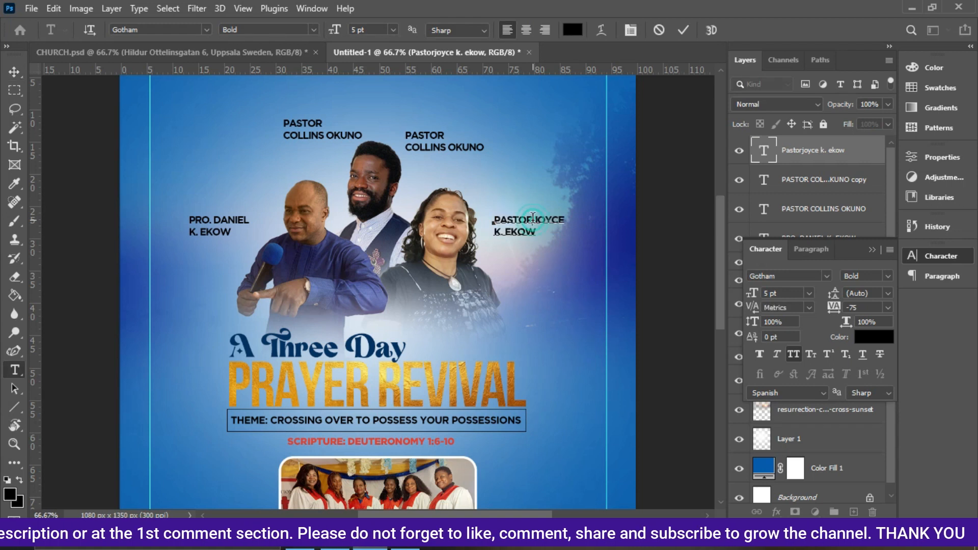
{"action": "key", "text": "BackSpace"}
{"action": "left_click", "coordinate": [683, 29]}
{"action": "key", "text": "v"}
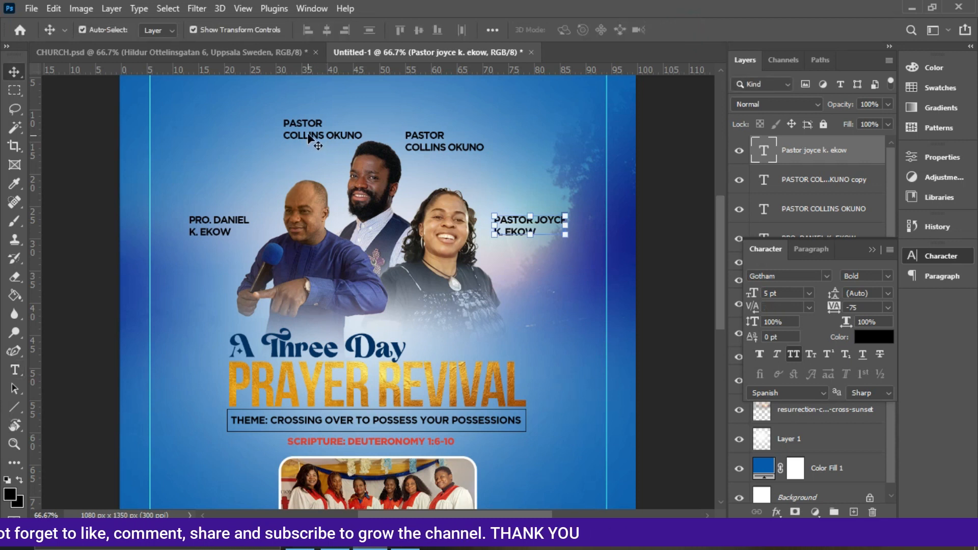
Replace the upper-left copied name with the label 'HOST'.
{"action": "left_click", "coordinate": [308, 136]}
{"action": "double_click", "coordinate": [308, 133]}
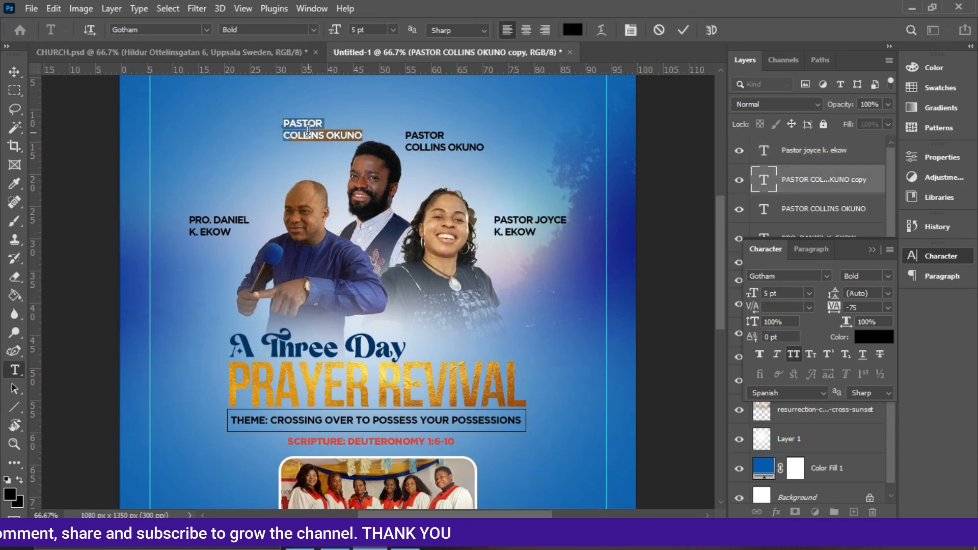
{"action": "type", "text": "HOSP"}
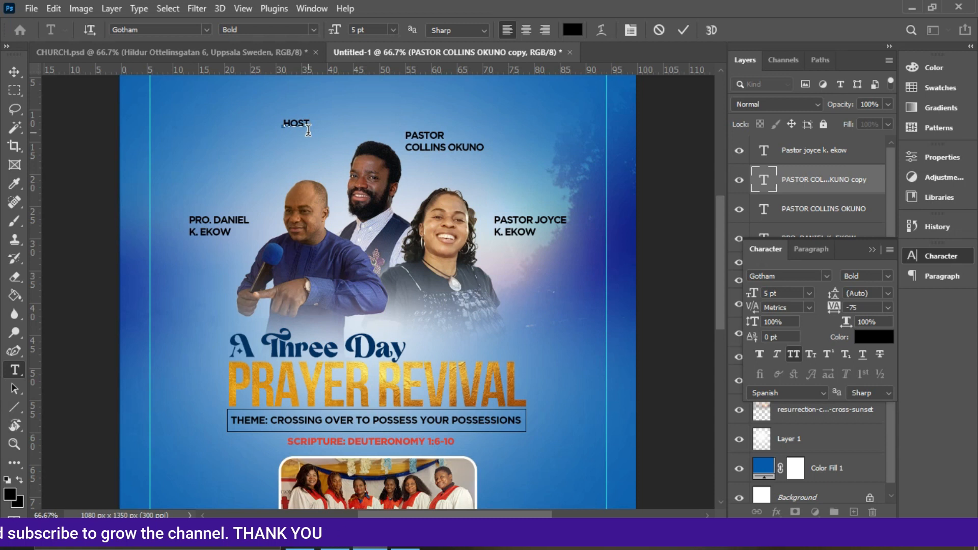
{"action": "left_click", "coordinate": [683, 30]}
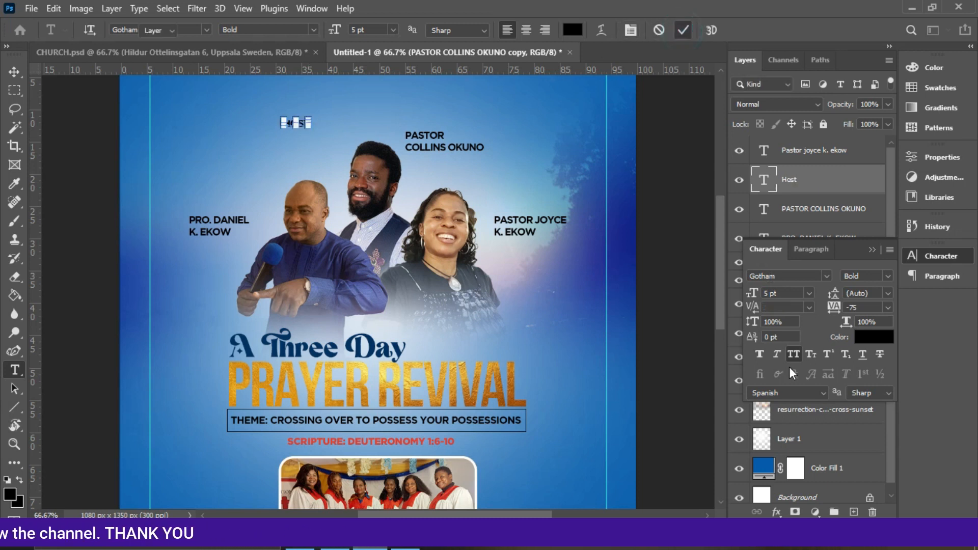
Change the HOST label's font to Autography Regular at 8 pt.
{"action": "key", "text": "v"}
{"action": "left_click", "coordinate": [793, 353]}
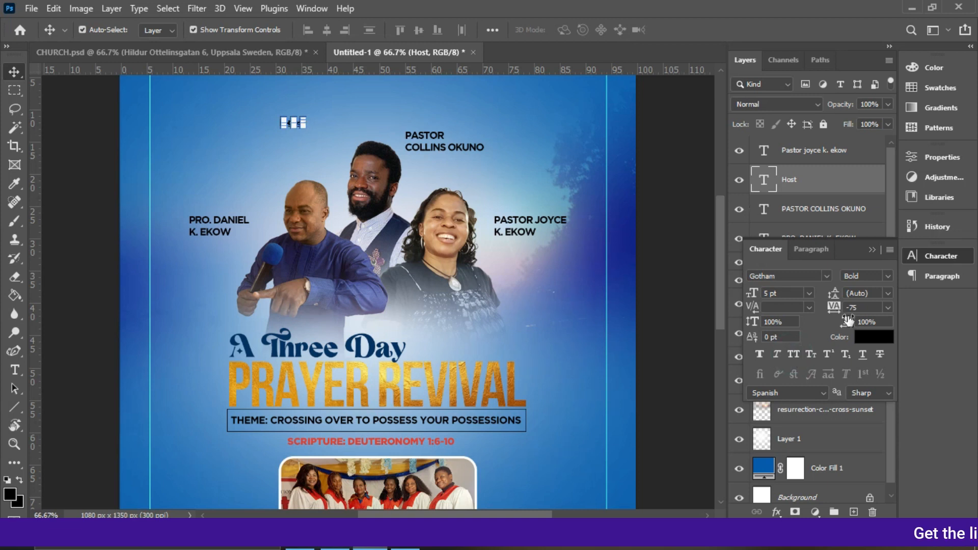
{"action": "left_click", "coordinate": [867, 340]}
{"action": "left_click", "coordinate": [887, 152]}
{"action": "left_click", "coordinate": [803, 275]}
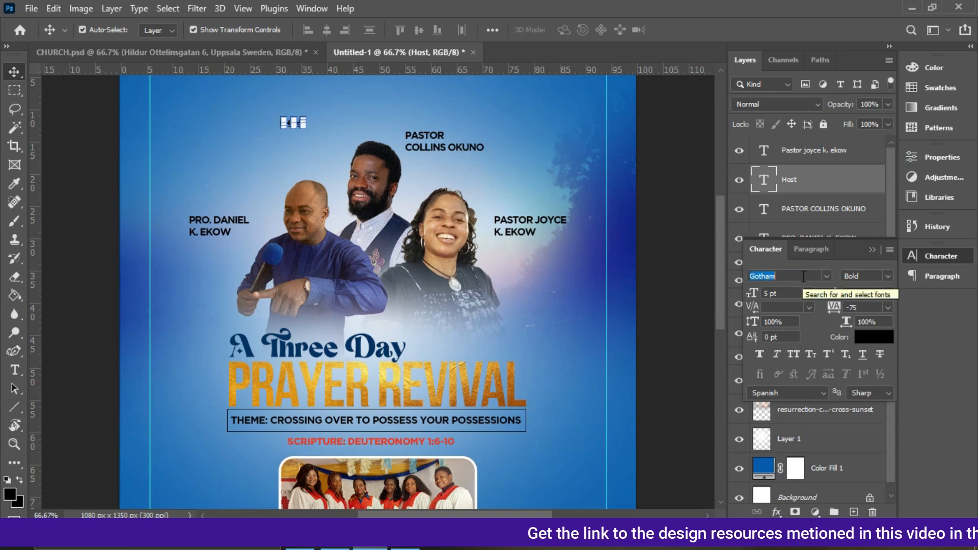
{"action": "type", "text": "auto"}
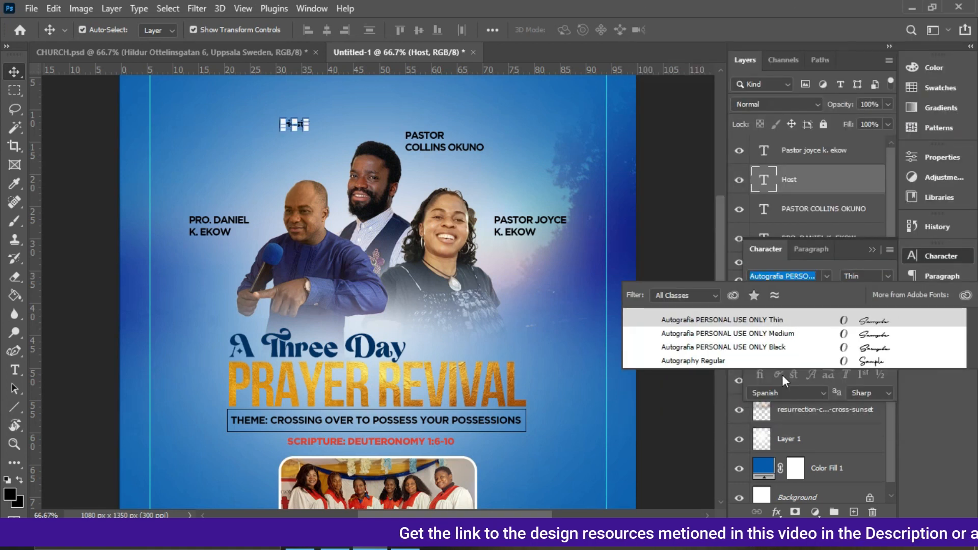
{"action": "left_click", "coordinate": [724, 363]}
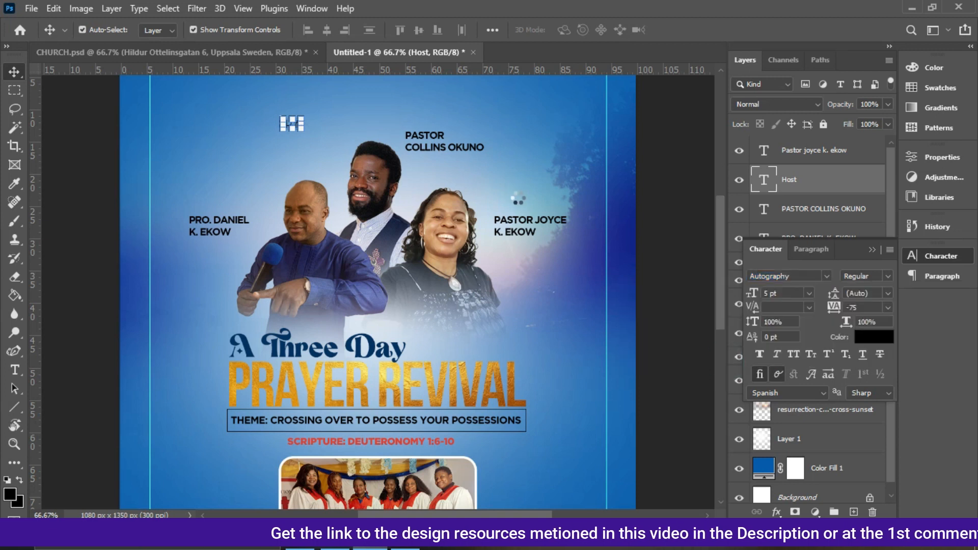
{"action": "left_click", "coordinate": [808, 293]}
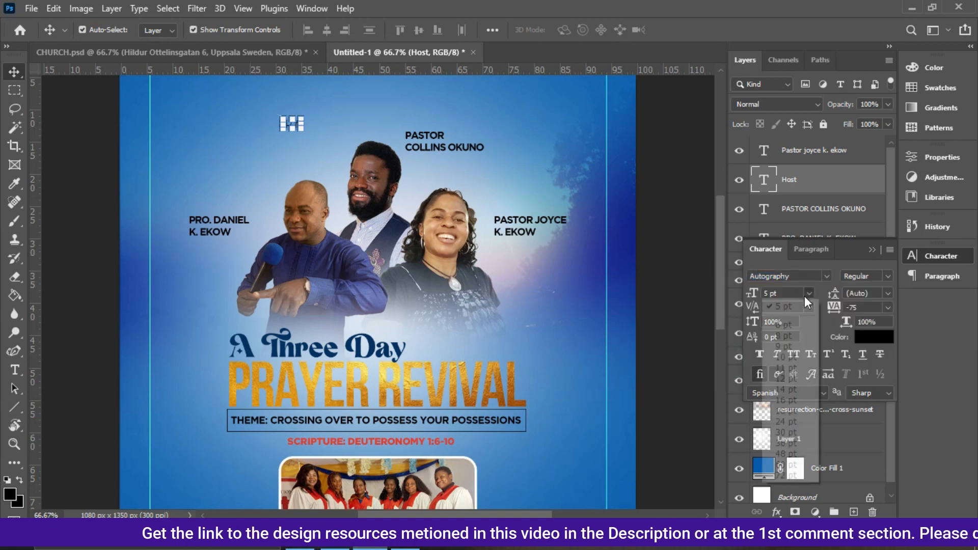
{"action": "left_click", "coordinate": [779, 339]}
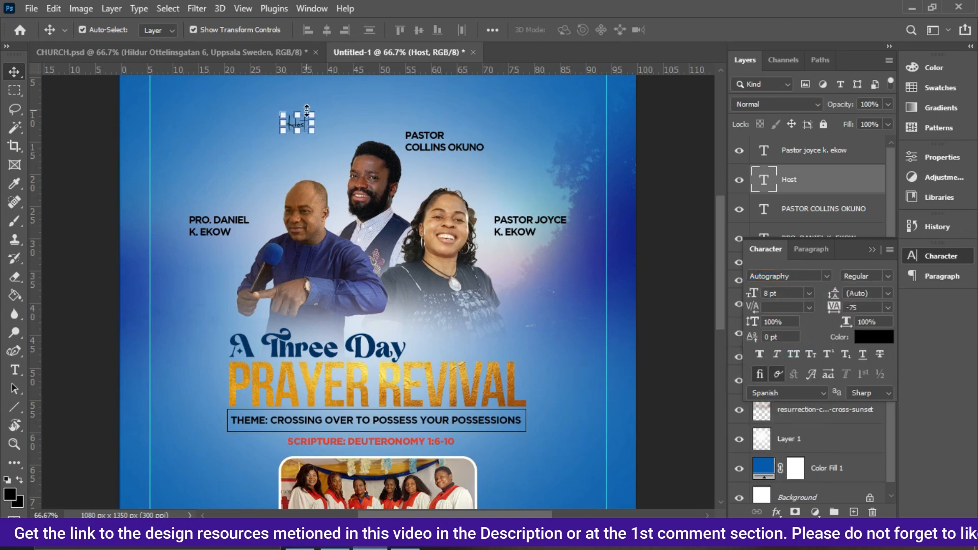
Move the HOST label just above the left minister's name, enlarge it to 10 pt and nudge it up.
{"action": "left_click_drag", "start_coordinate": [304, 128], "coordinate": [207, 208]}
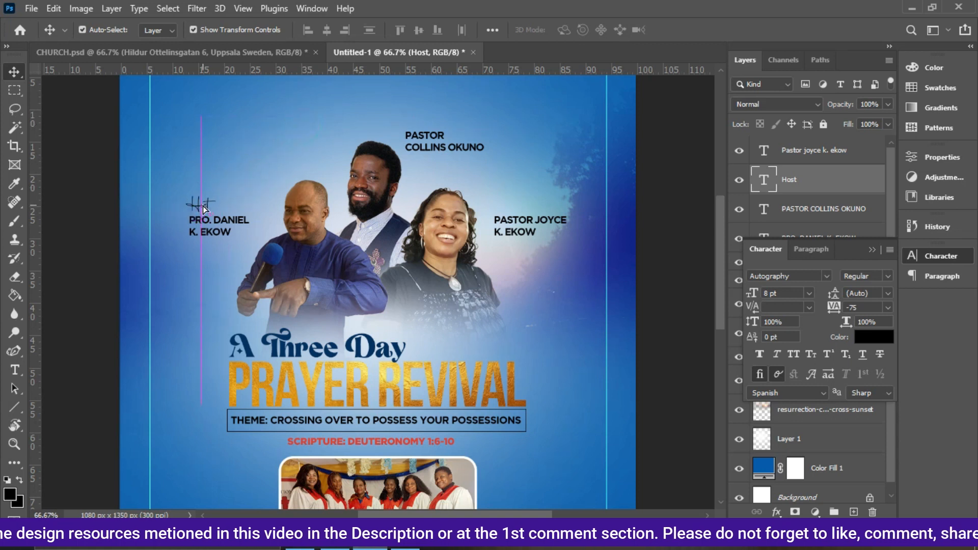
{"action": "left_click", "coordinate": [809, 293]}
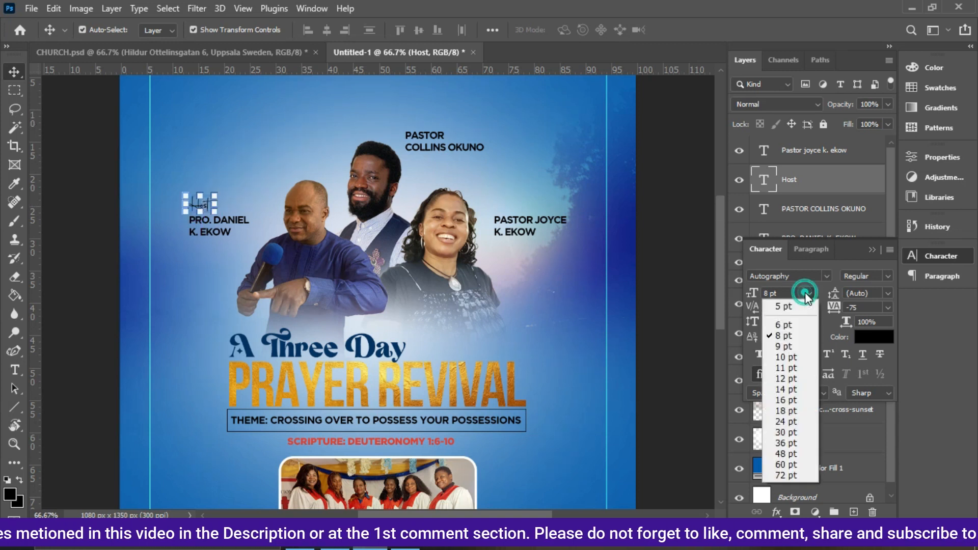
{"action": "left_click", "coordinate": [790, 358]}
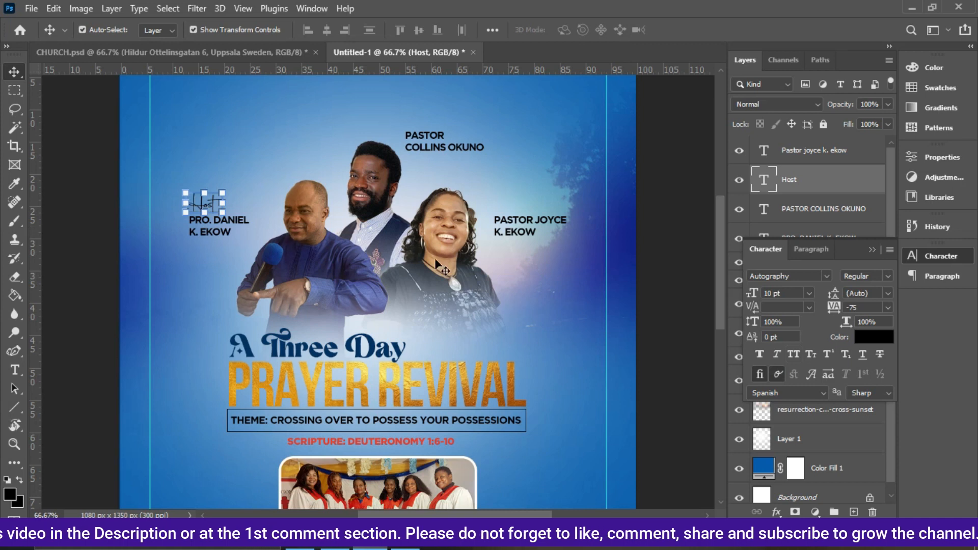
{"action": "key", "text": "Up"}
{"action": "key", "text": "Up"}
{"action": "key", "text": "Up"}
{"action": "key", "text": "Up"}
{"action": "key", "text": "Up"}
{"action": "key", "text": "Up"}
{"action": "key", "text": "Up"}
{"action": "key", "text": "Up"}
{"action": "key", "text": "Up"}
{"action": "key", "text": "Up"}
{"action": "key", "text": "Up"}
{"action": "key", "text": "Up"}
{"action": "key", "text": "Up"}
{"action": "key", "text": "Up"}
{"action": "key", "text": "Up"}
{"action": "key", "text": "Up"}
{"action": "key", "text": "Up"}
{"action": "key", "text": "Up"}
{"action": "key", "text": "Up"}
{"action": "key", "text": "Up"}
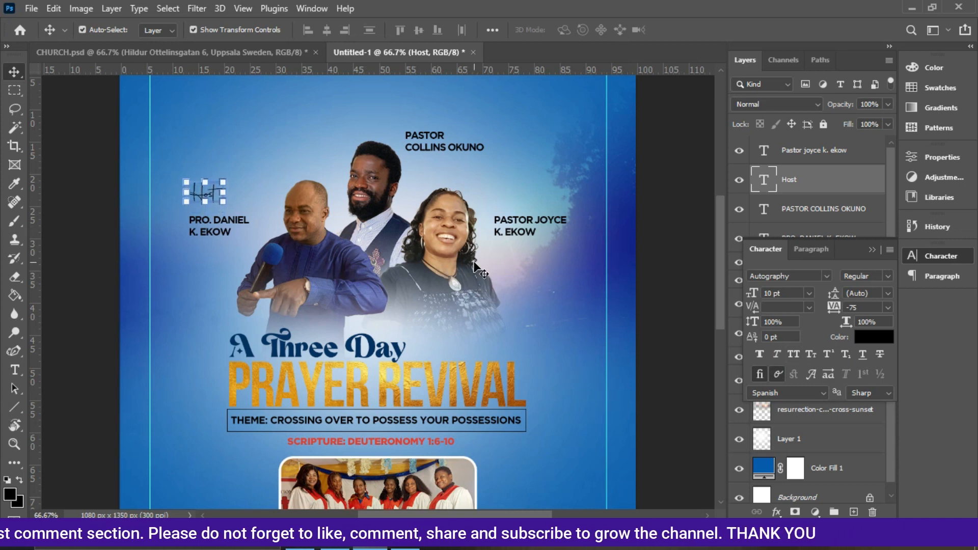
{"action": "left_click_drag", "start_coordinate": [474, 264], "coordinate": [174, 227]}
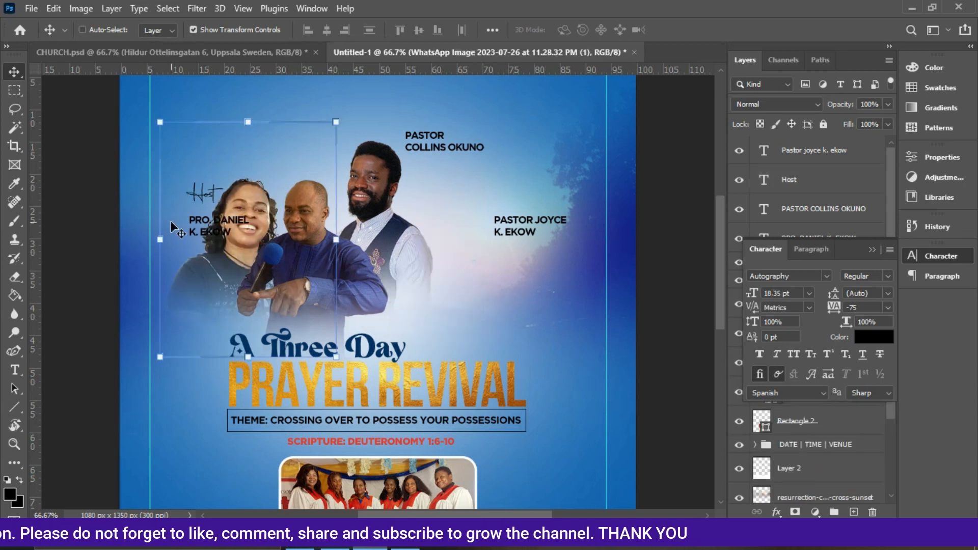
{"action": "key", "text": "ctrl+z"}
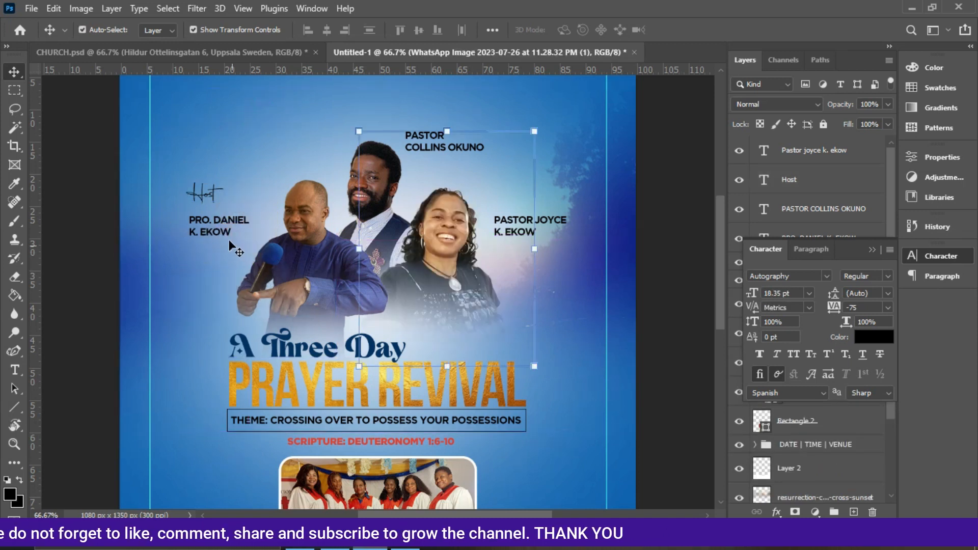
{"action": "left_click", "coordinate": [203, 190]}
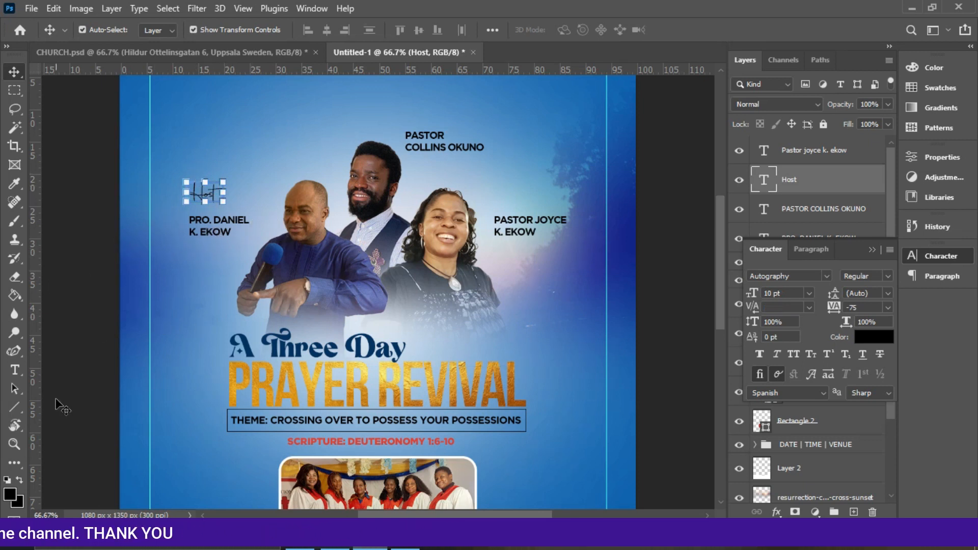
Draw a small downward-pointing triangle filled with gold sampled from the title, beneath the HOST label.
{"action": "right_click", "coordinate": [14, 411]}
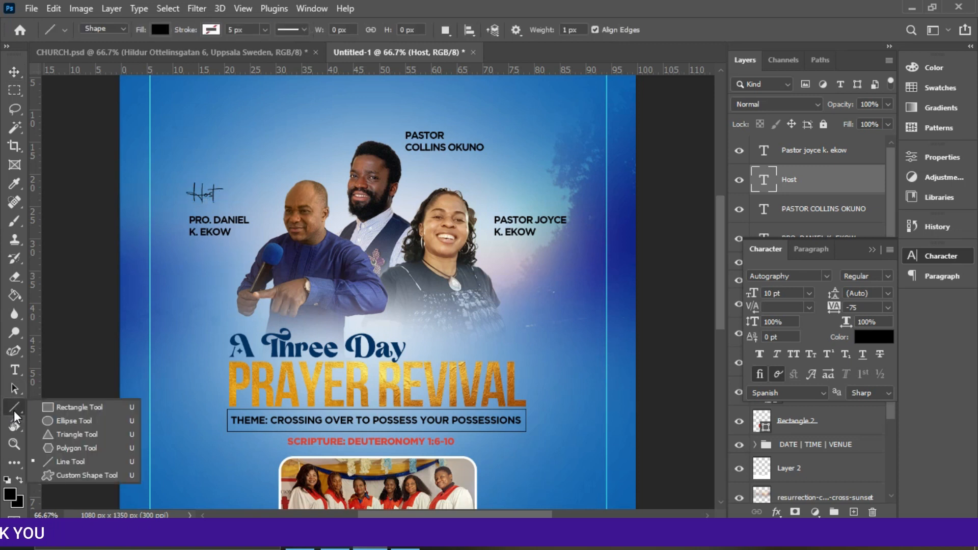
{"action": "left_click", "coordinate": [58, 436]}
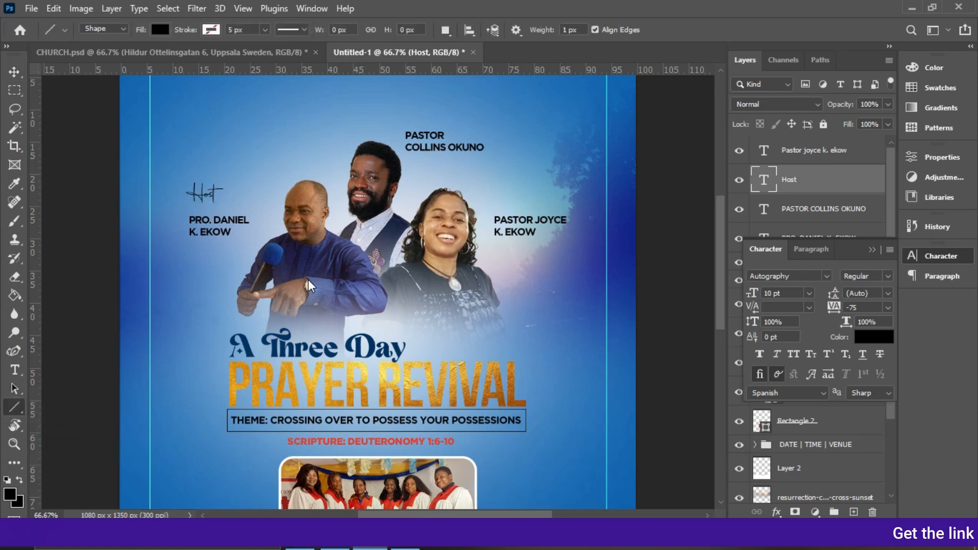
{"action": "left_click", "coordinate": [160, 29]}
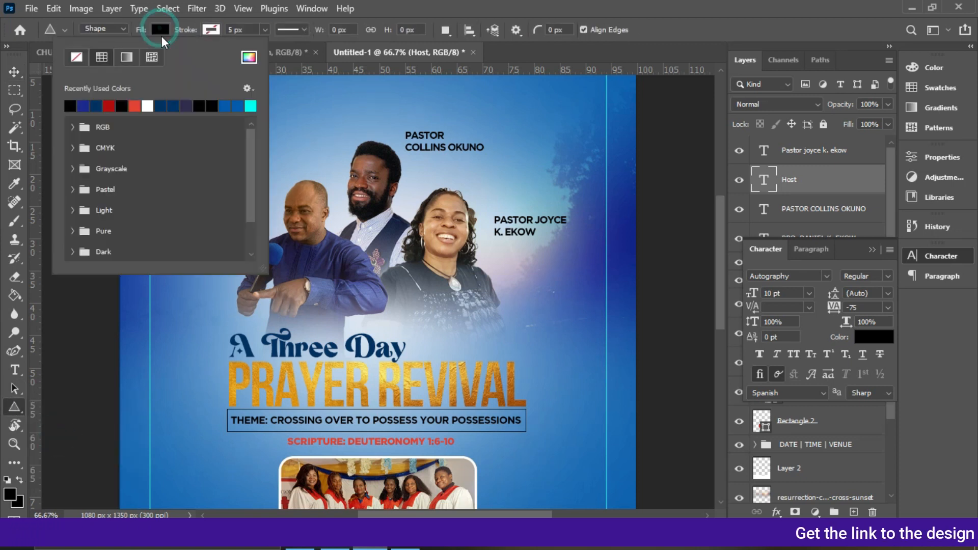
{"action": "left_click", "coordinate": [249, 58]}
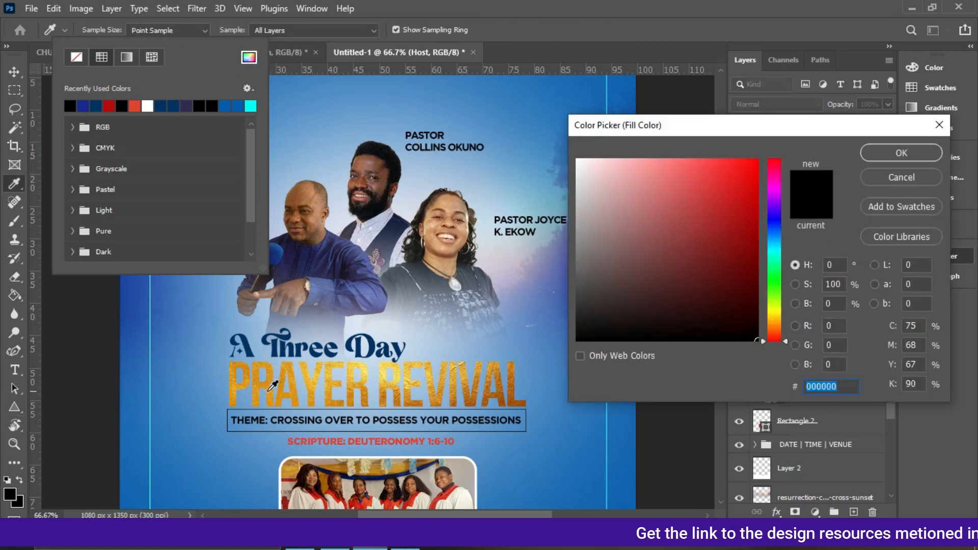
{"action": "left_click", "coordinate": [272, 392]}
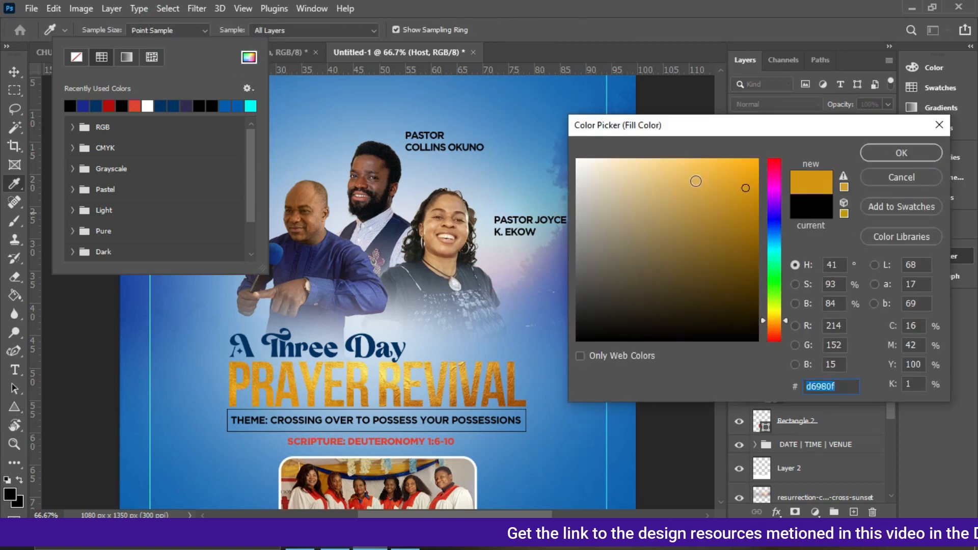
{"action": "left_click", "coordinate": [910, 157]}
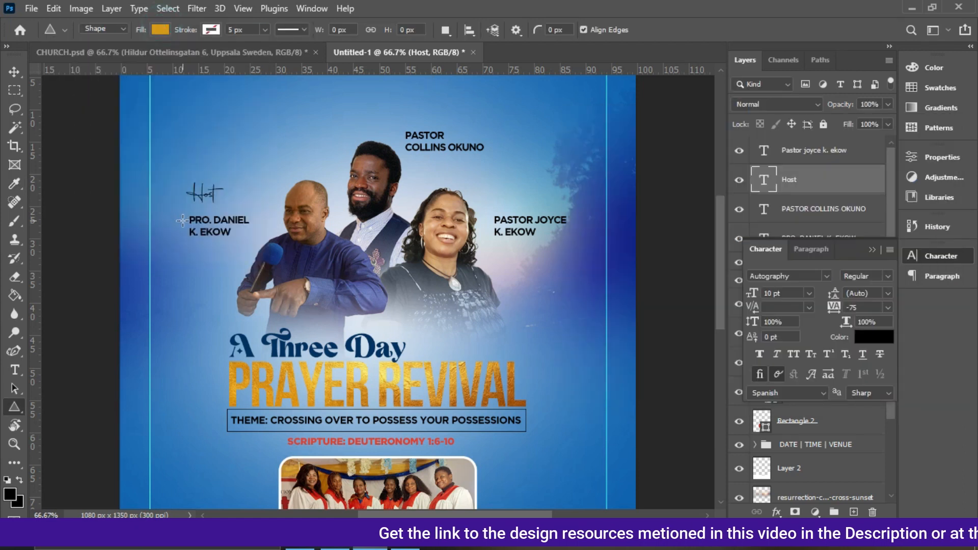
{"action": "left_click_drag", "start_coordinate": [192, 220], "coordinate": [209, 243]}
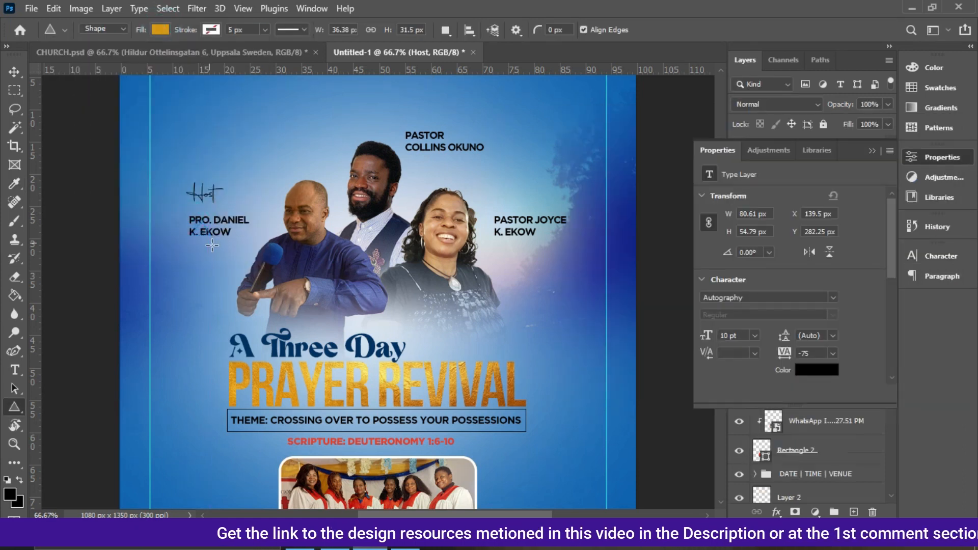
{"action": "left_click", "coordinate": [14, 72]}
{"action": "mouse_move", "coordinate": [223, 213]}
{"action": "left_mouse_down"}
{"action": "mouse_move", "coordinate": [201, 203]}
{"action": "mouse_move", "coordinate": [180, 214]}
{"action": "mouse_move", "coordinate": [182, 234]}
{"action": "mouse_move", "coordinate": [219, 219]}
{"action": "left_mouse_up"}
{"action": "key", "text": "Return"}
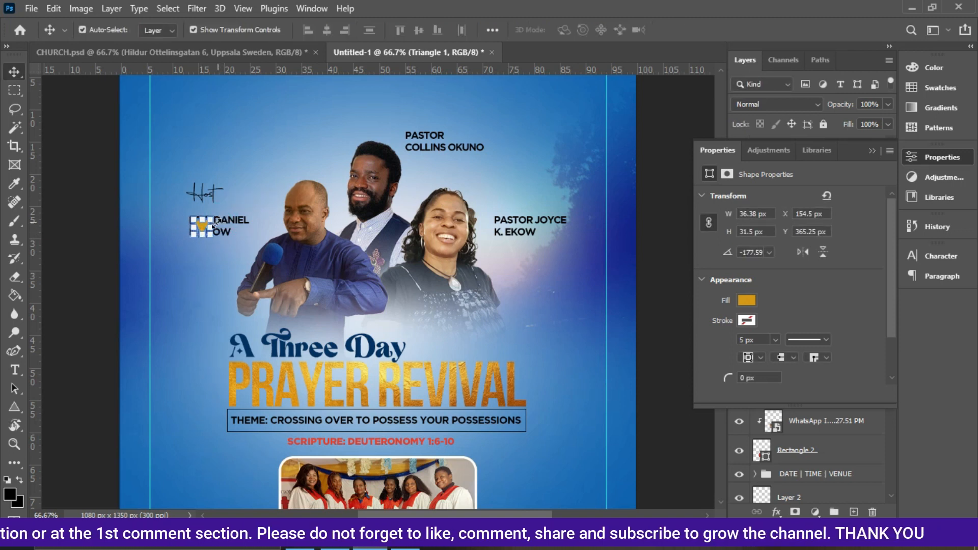
Scale the triangle down to about 74% and nudge it up under the HOST label.
{"action": "left_click", "coordinate": [209, 235]}
{"action": "key", "text": "Up"}
{"action": "key", "text": "Up"}
{"action": "key", "text": "Up"}
{"action": "key", "text": "Up"}
{"action": "key", "text": "Up"}
{"action": "key", "text": "Up"}
{"action": "key", "text": "Up"}
{"action": "key", "text": "Up"}
{"action": "key", "text": "Up"}
{"action": "key", "text": "Up"}
{"action": "key", "text": "Up"}
{"action": "key", "text": "Up"}
{"action": "key", "text": "Up"}
{"action": "key", "text": "Up"}
{"action": "key", "text": "Up"}
{"action": "key", "text": "Up"}
{"action": "key", "text": "Up"}
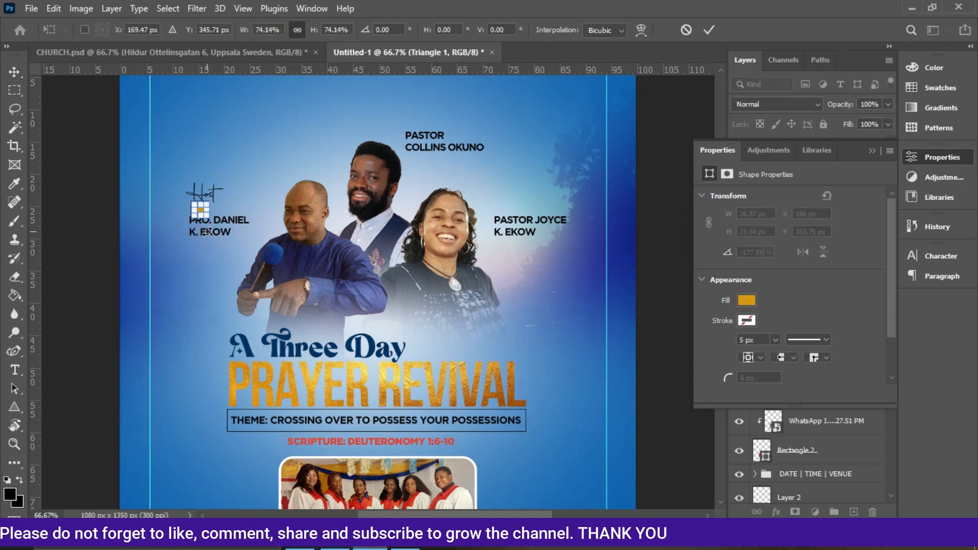
{"action": "key", "text": "Return"}
Duplicate the HOST label above the right-hand minister's name.
{"action": "left_click", "coordinate": [203, 192]}
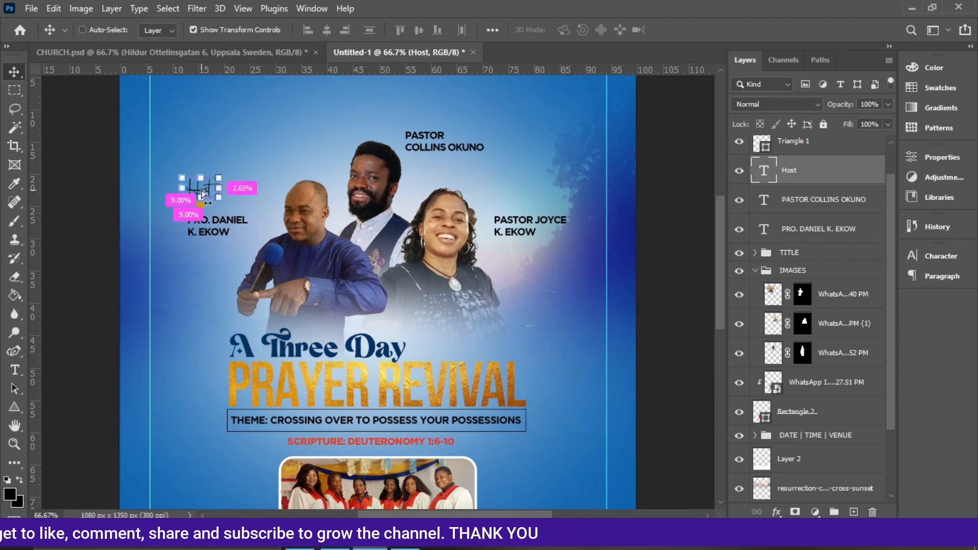
{"action": "left_click_drag", "start_coordinate": [203, 192], "coordinate": [606, 201]}
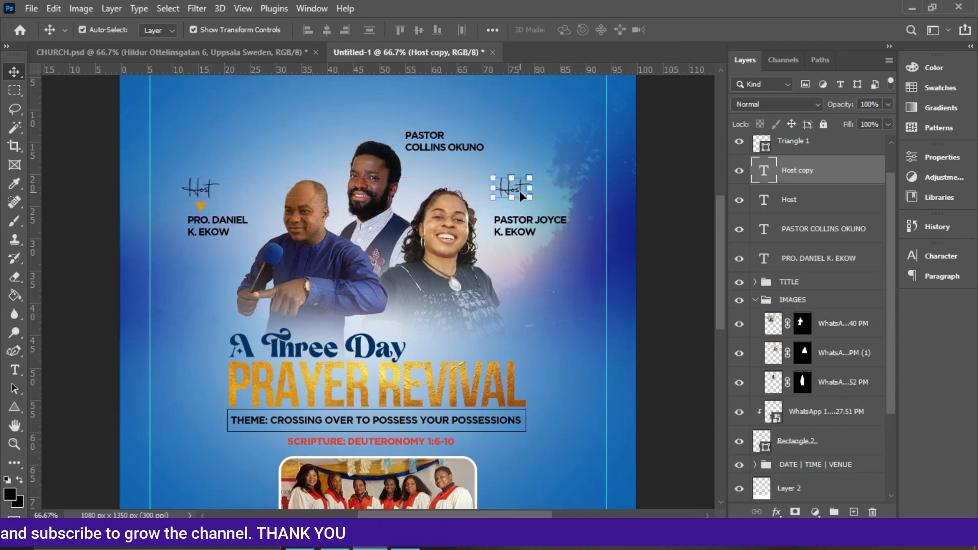
Duplicate the triangle under the right-hand HOST label and above the middle minister's name.
{"action": "left_click", "coordinate": [201, 206]}
{"action": "key", "text": "ctrl+j"}
{"action": "left_click_drag", "start_coordinate": [202, 208], "coordinate": [426, 153]}
{"action": "key", "text": "ctrl+j"}
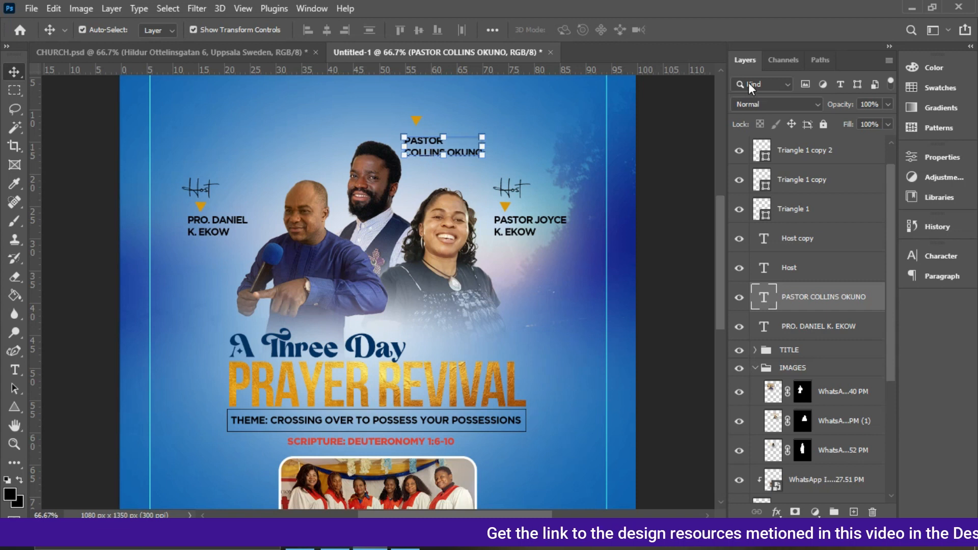
Nudge the triangle above the middle minister's name slightly down.
{"action": "left_click", "coordinate": [717, 107]}
{"action": "left_click_drag", "start_coordinate": [718, 107], "coordinate": [726, 216]}
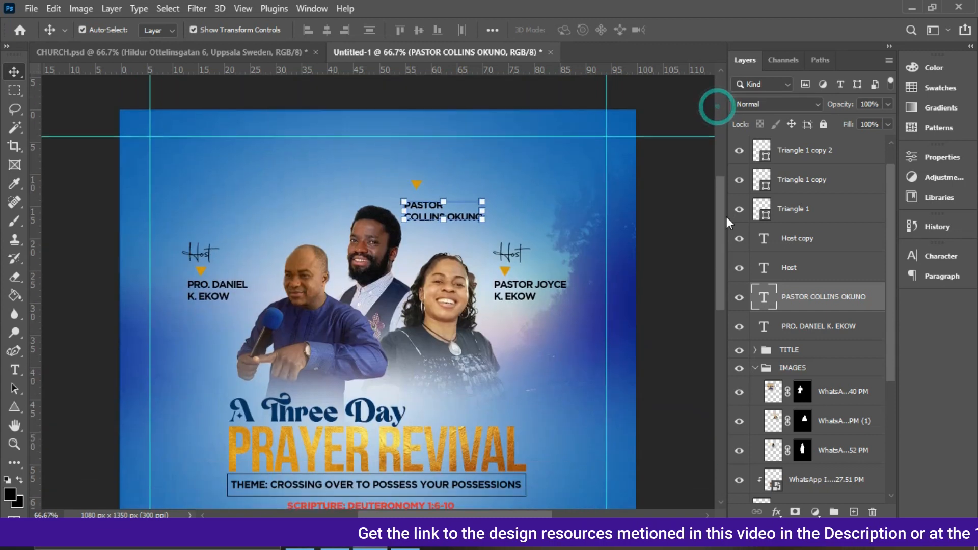
{"action": "scroll", "coordinate": [634, 200], "scroll_direction": "down", "scroll_amount": 2}
{"action": "left_click", "coordinate": [418, 118]}
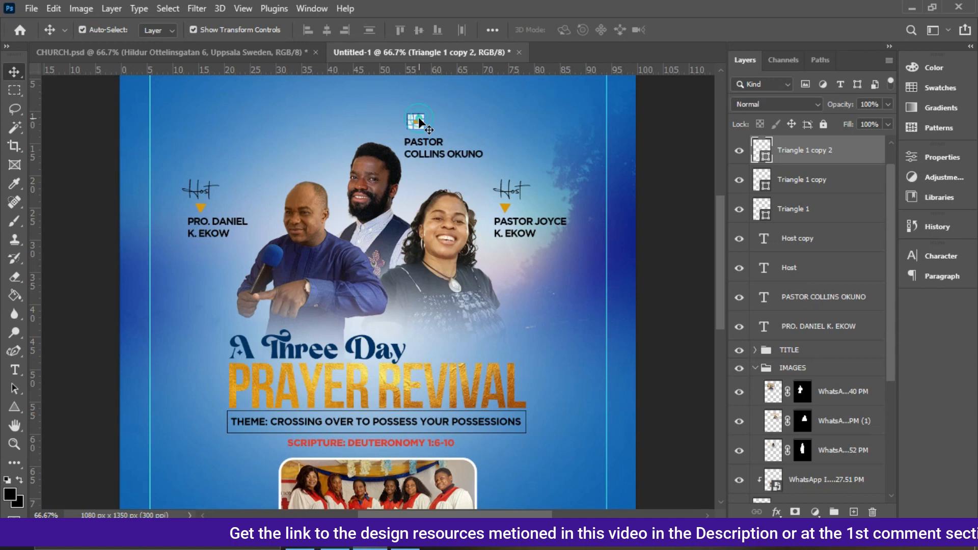
{"action": "key", "text": "Down"}
{"action": "key", "text": "Down"}
{"action": "key", "text": "Down"}
{"action": "key", "text": "Down"}
{"action": "key", "text": "Down"}
{"action": "key", "text": "Down"}
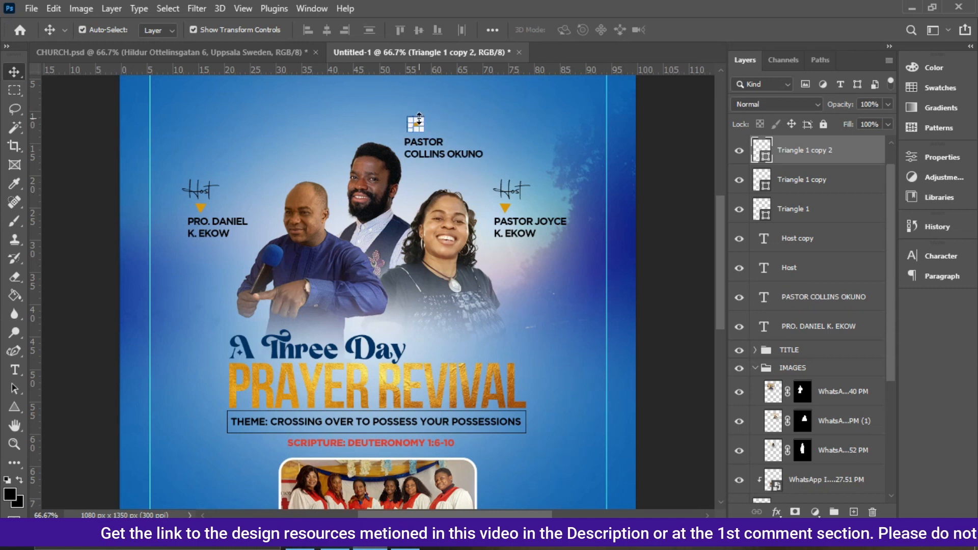
Duplicate the middle minister's name and move the copy near the top of the flyer.
{"action": "left_click", "coordinate": [657, 258]}
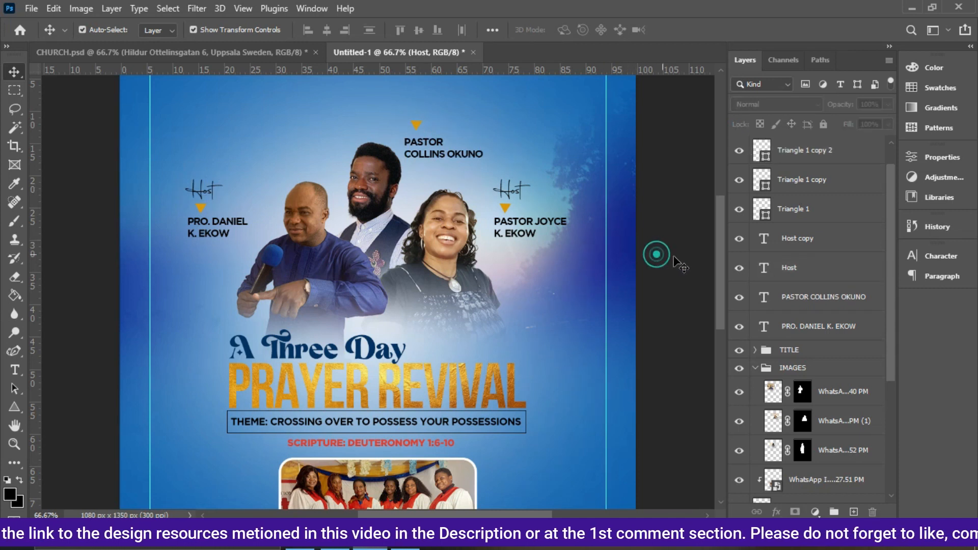
{"action": "left_click_drag", "start_coordinate": [722, 273], "coordinate": [721, 246]}
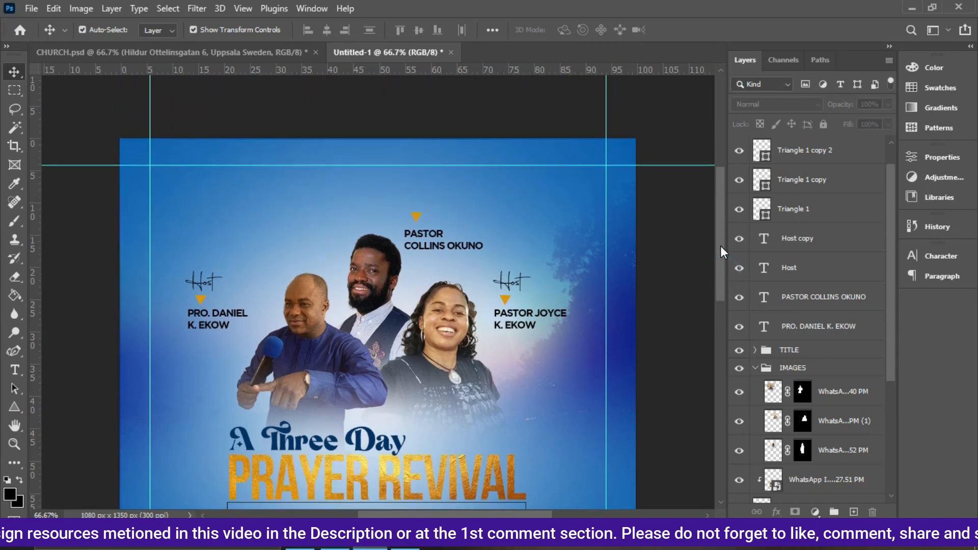
{"action": "left_click", "coordinate": [435, 239]}
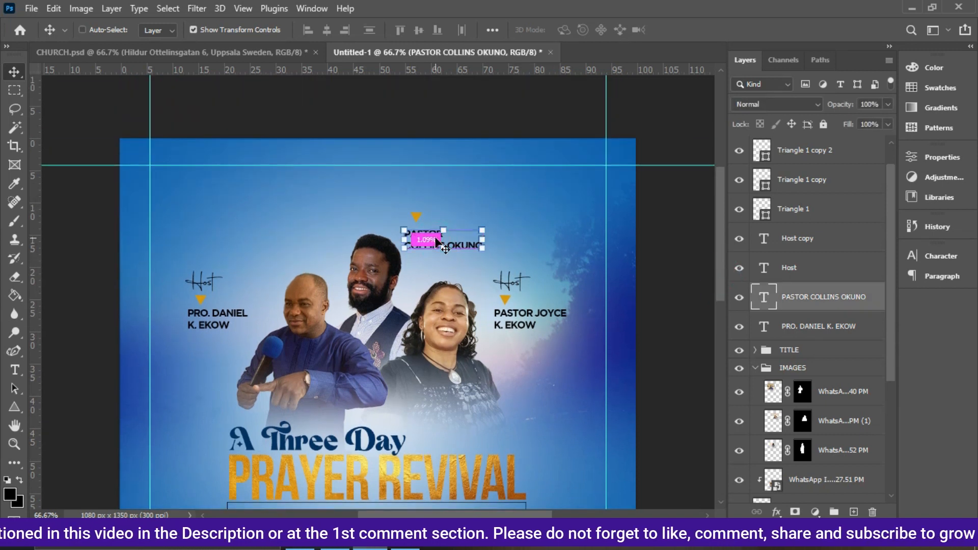
{"action": "key", "text": "ctrl+j"}
{"action": "left_click_drag", "start_coordinate": [432, 240], "coordinate": [343, 174]}
{"action": "left_click_drag", "start_coordinate": [433, 166], "coordinate": [432, 154]}
{"action": "left_click", "coordinate": [379, 181]}
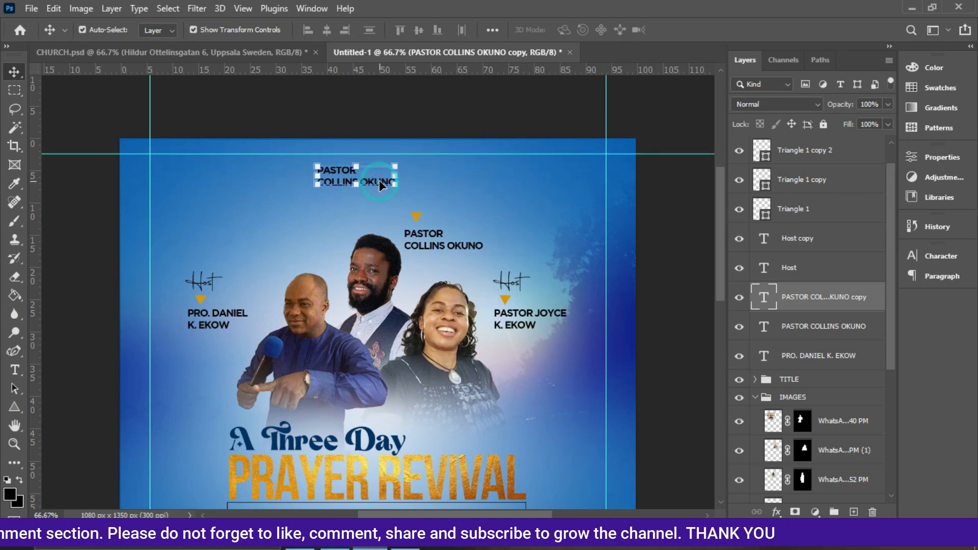
Switch to the reference flyer and select the church name heading's text.
{"action": "left_click", "coordinate": [249, 49]}
{"action": "left_click", "coordinate": [378, 111]}
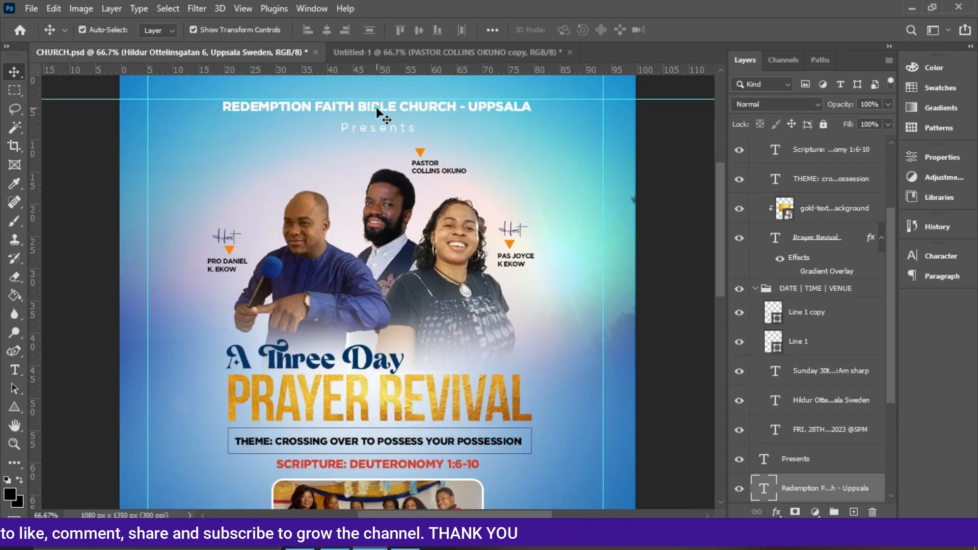
{"action": "double_click", "coordinate": [354, 107]}
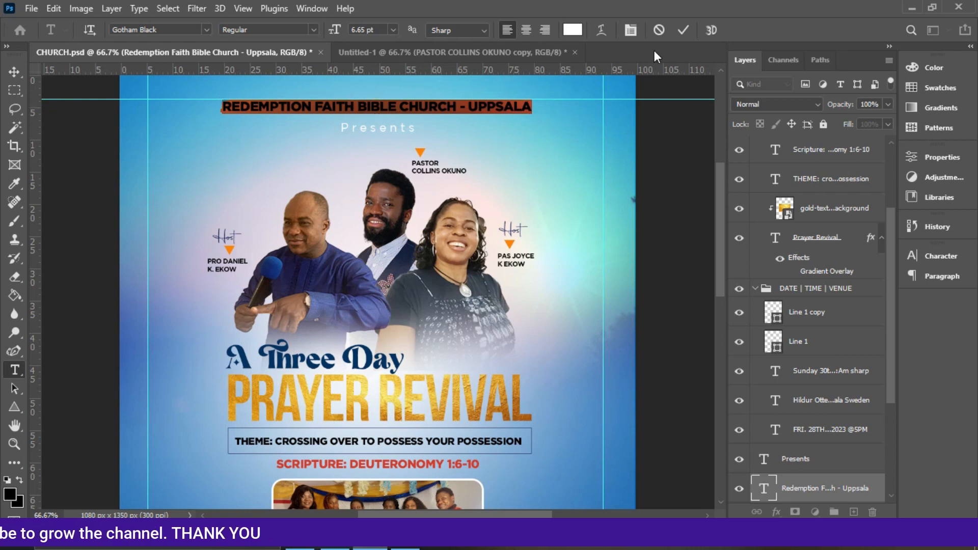
{"action": "left_click", "coordinate": [682, 30]}
{"action": "key", "text": "v"}
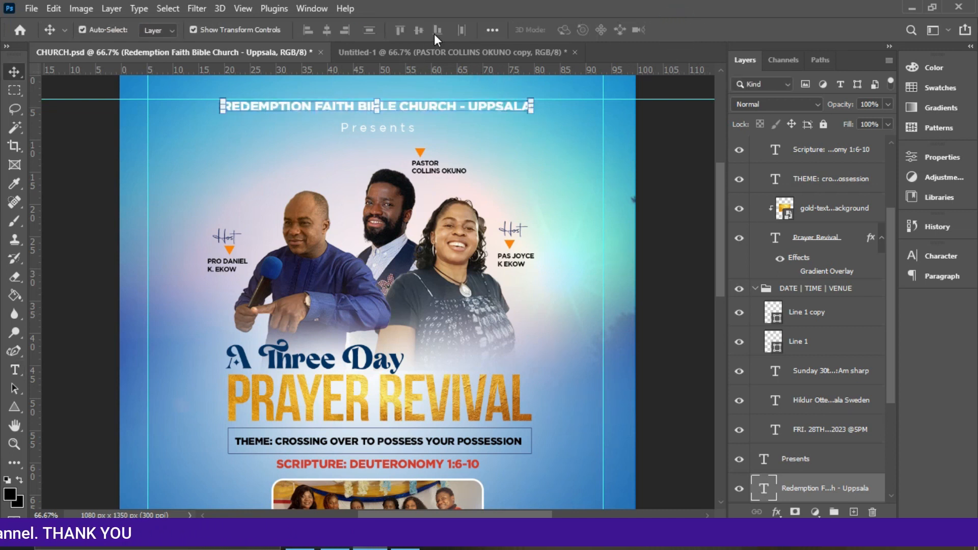
Switch to the flyer being built and paste the church name into the copied text layer at the top.
{"action": "left_click", "coordinate": [420, 50]}
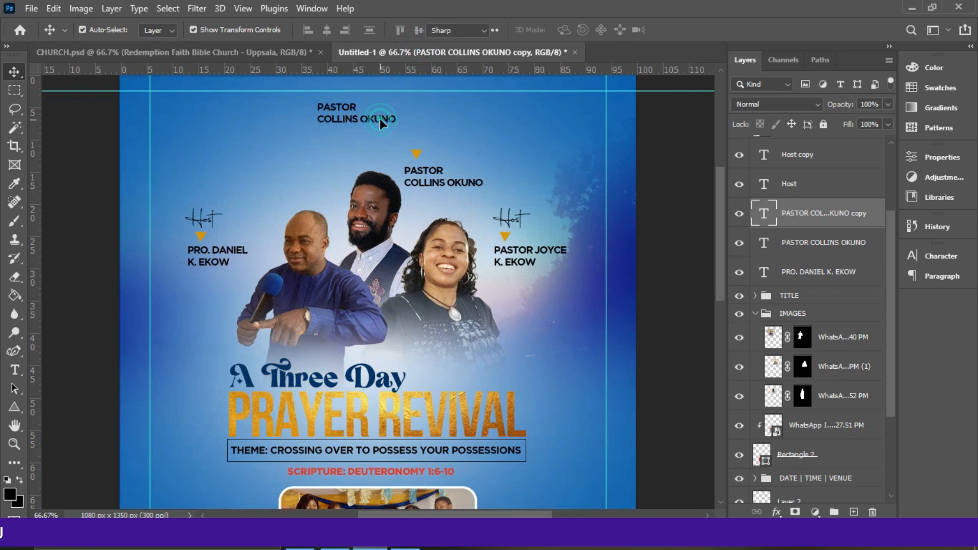
{"action": "double_click", "coordinate": [380, 118]}
{"action": "type", "text": "Redemption Faith Bible Church - Uppsala"}
{"action": "left_click", "coordinate": [683, 30]}
{"action": "key", "text": "v"}
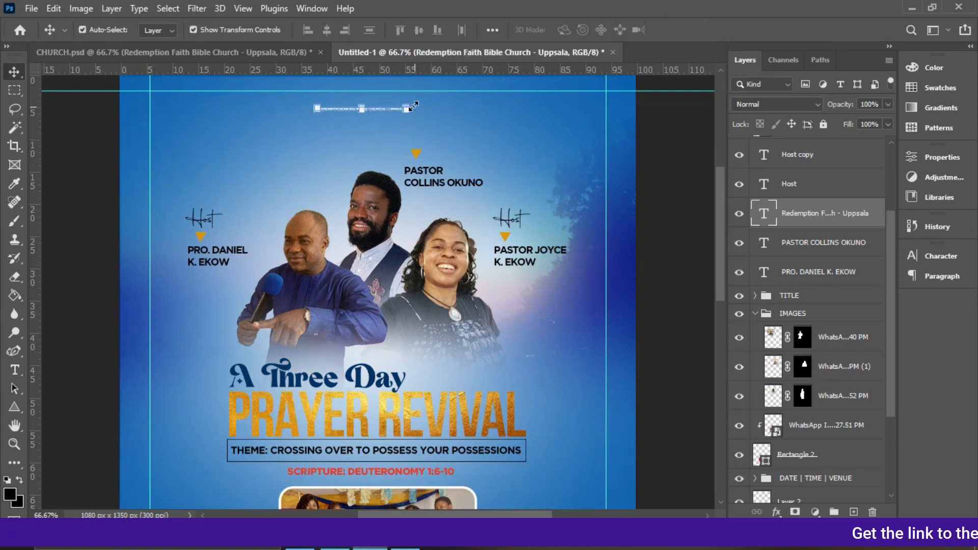
Scale the church name heading up to span most of the flyer's width near the top.
{"action": "left_click_drag", "start_coordinate": [406, 107], "coordinate": [548, 106]}
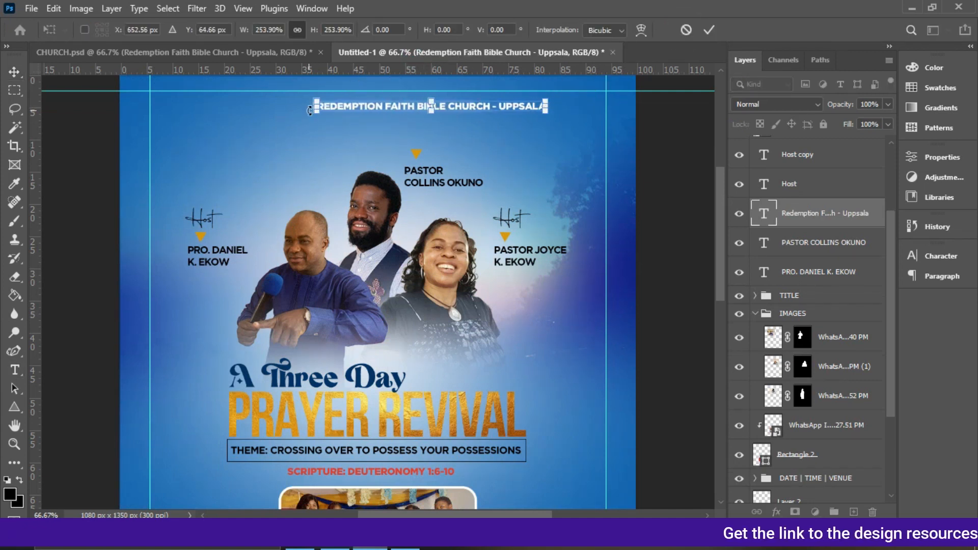
{"action": "left_click_drag", "start_coordinate": [314, 100], "coordinate": [198, 95]}
{"action": "left_click_drag", "start_coordinate": [541, 94], "coordinate": [522, 97]}
{"action": "key", "text": "Return"}
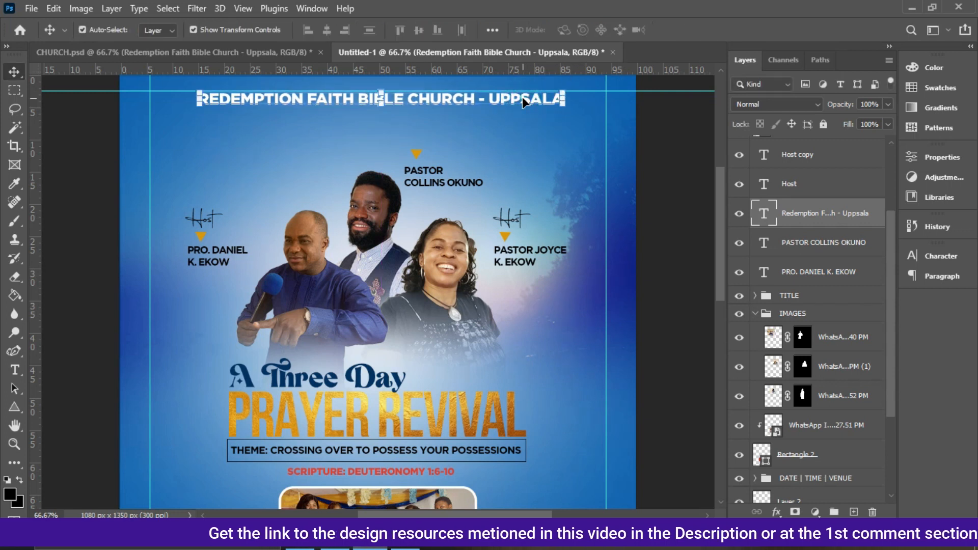
Duplicate the church name heading, move the copy just below it and change its text to "Presents".
{"action": "key", "text": "ctrl+j"}
{"action": "left_click_drag", "start_coordinate": [521, 97], "coordinate": [522, 119]}
{"action": "double_click", "coordinate": [522, 119]}
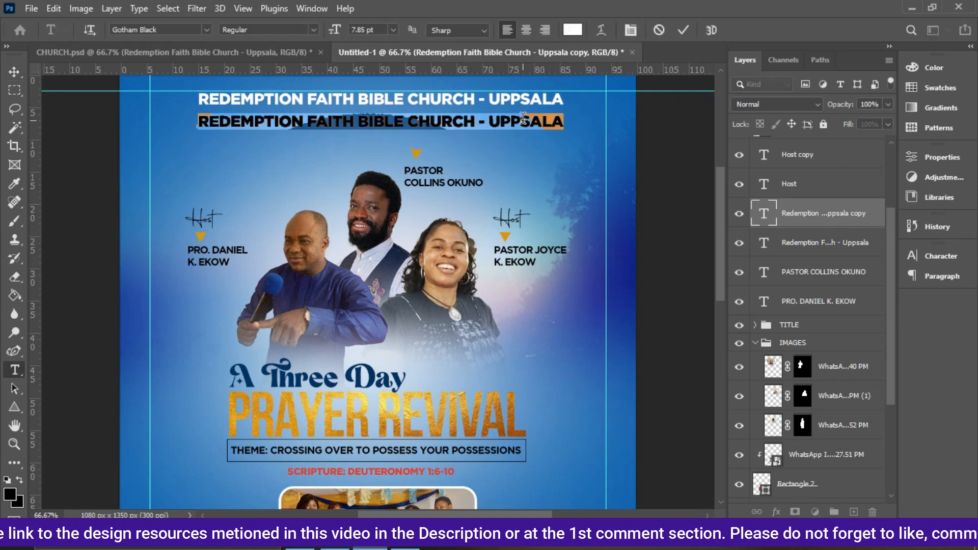
{"action": "key", "text": "ctrl+a"}
{"action": "type", "text": "Presents"}
{"action": "key", "text": "ctrl+Return"}
Set the "Presents" text's font to Gotham Book.
{"action": "left_click", "coordinate": [940, 256]}
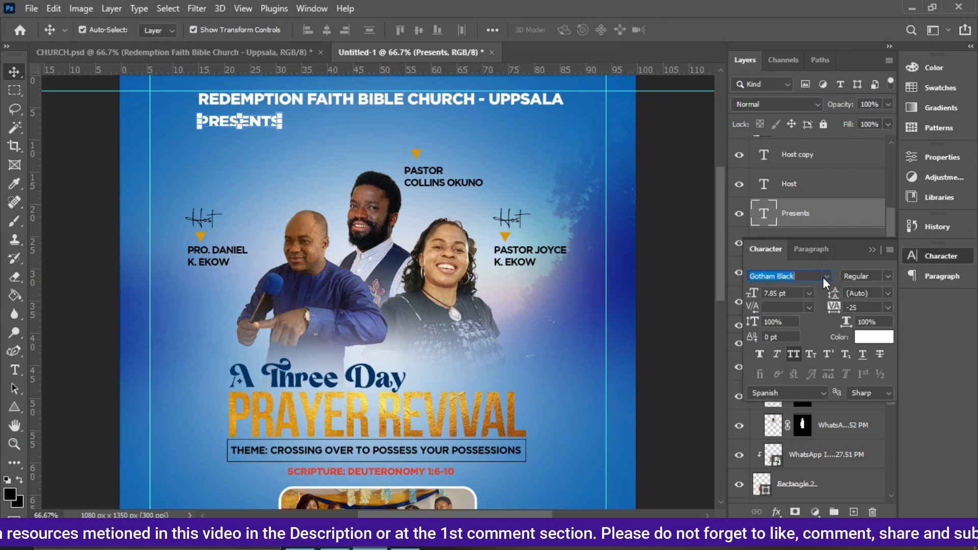
{"action": "left_click", "coordinate": [803, 295]}
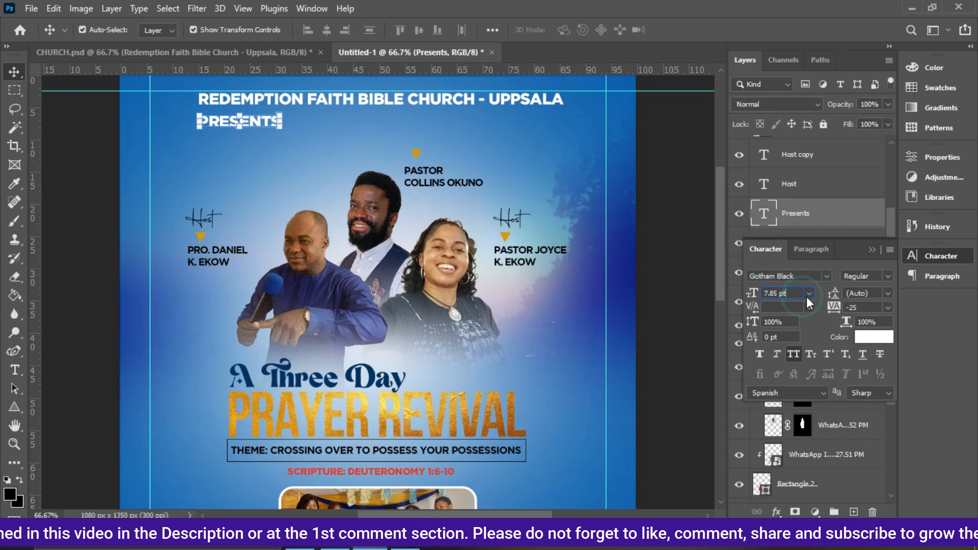
{"action": "double_click", "coordinate": [810, 279]}
{"action": "left_click", "coordinate": [810, 279]}
{"action": "key", "text": "BackSpace"}
{"action": "key", "text": "BackSpace"}
{"action": "key", "text": "BackSpace"}
{"action": "key", "text": "BackSpace"}
{"action": "key", "text": "BackSpace"}
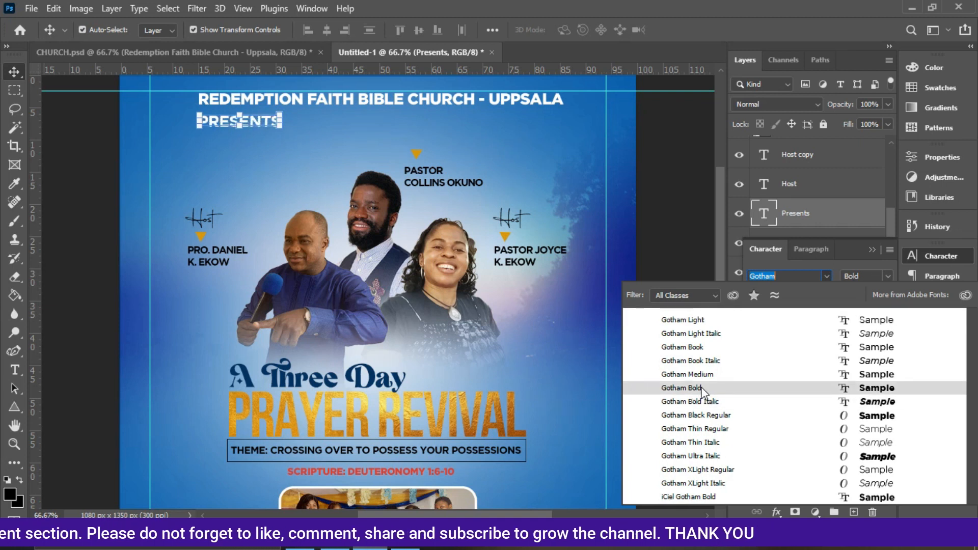
{"action": "left_click", "coordinate": [699, 349]}
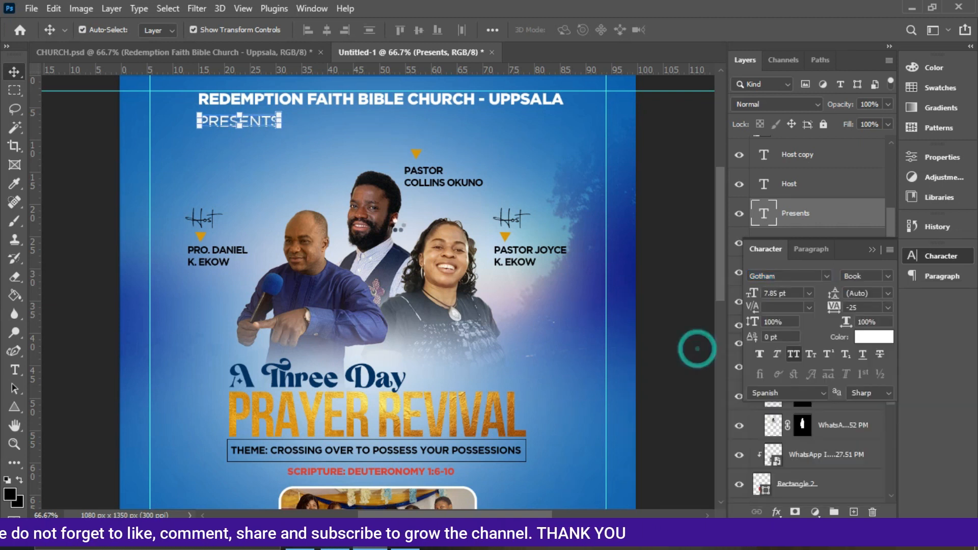
Move "Presents" under the heading's centre, set its tracking to 415 and its size to 6 pt.
{"action": "left_click_drag", "start_coordinate": [262, 129], "coordinate": [393, 133]}
{"action": "left_click_drag", "start_coordinate": [835, 310], "coordinate": [848, 308]}
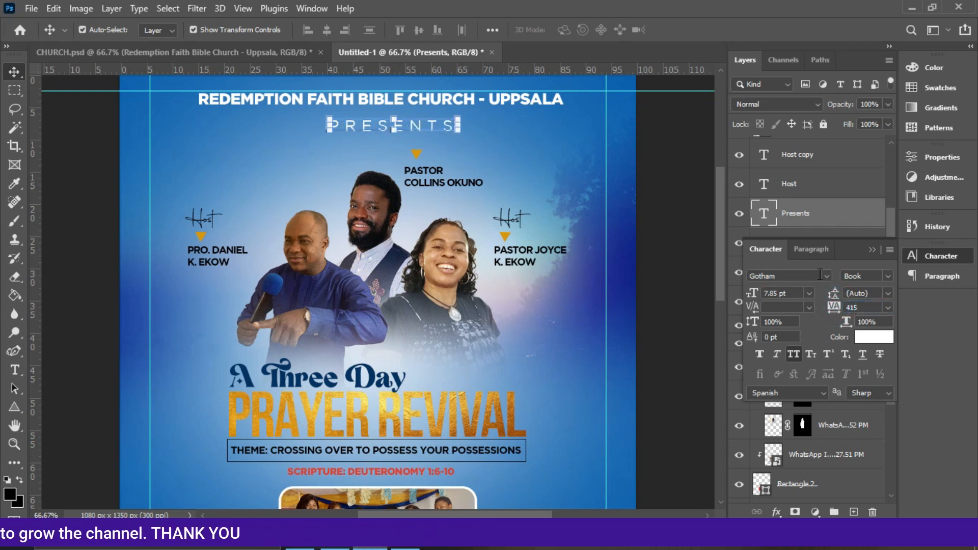
{"action": "left_click", "coordinate": [809, 293]}
{"action": "left_click", "coordinate": [791, 324]}
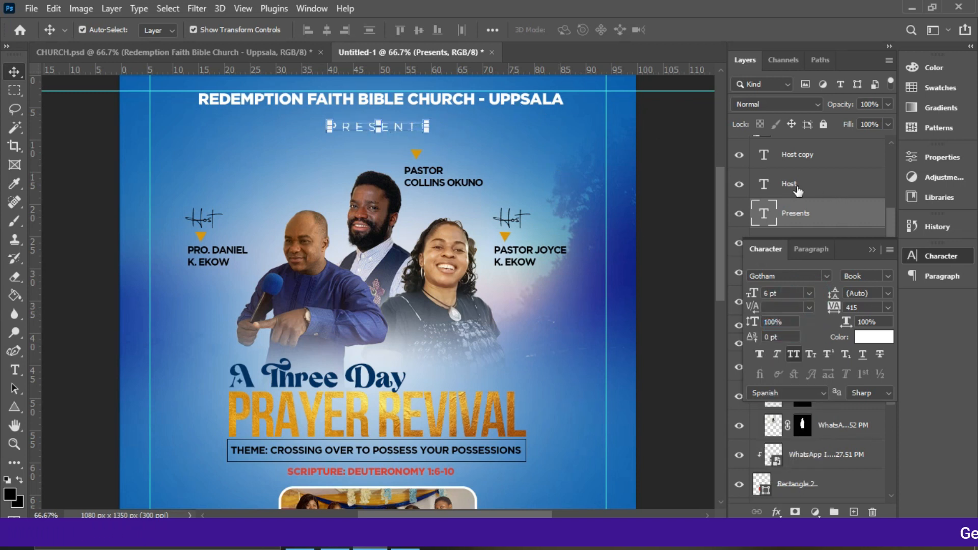
Nudge the "Presents" text slightly up toward the church heading.
{"action": "left_click", "coordinate": [525, 104]}
{"action": "left_click_drag", "start_coordinate": [392, 136], "coordinate": [390, 131]}
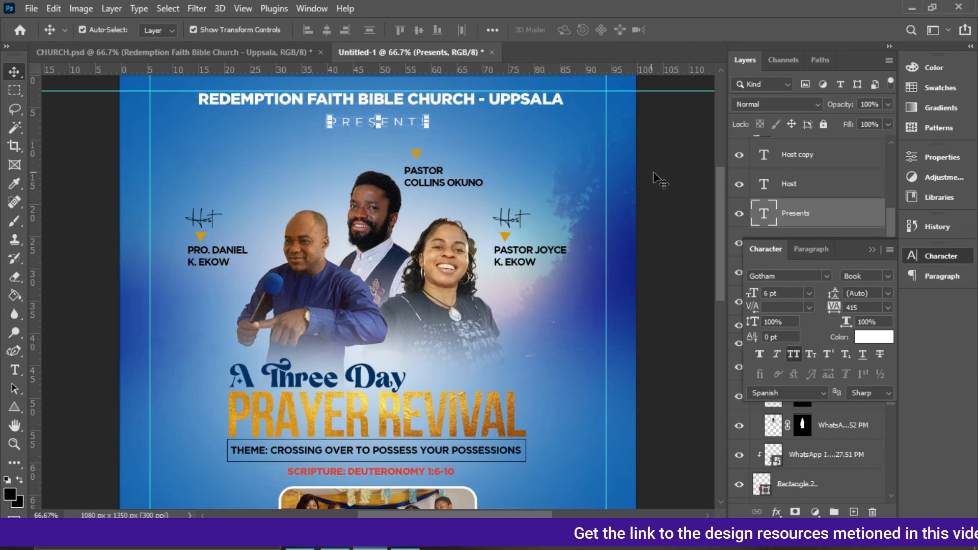
Align the "Presents" text and church name heading on their horizontal centres.
{"action": "left_click", "coordinate": [875, 249]}
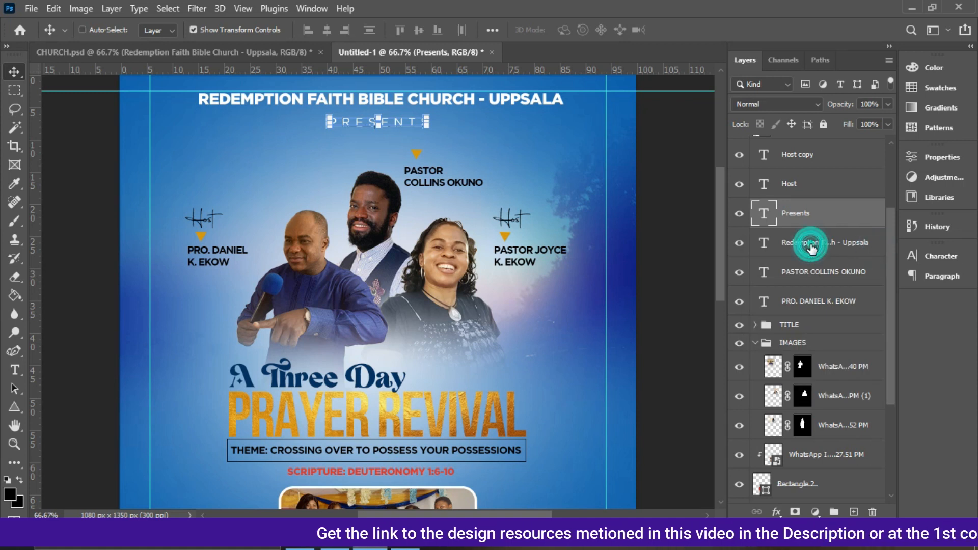
{"action": "left_click", "coordinate": [812, 248], "text": "shift"}
{"action": "left_click", "coordinate": [329, 30]}
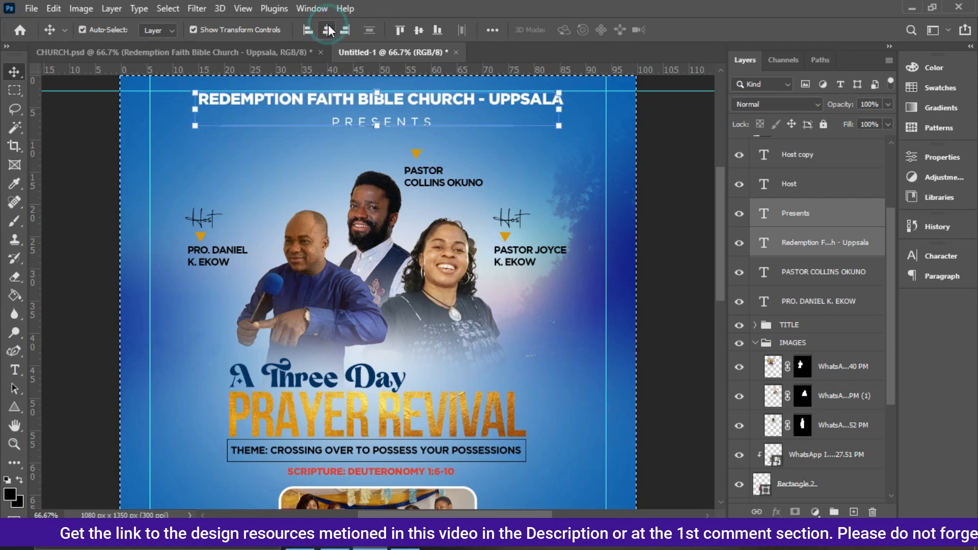
{"action": "left_click", "coordinate": [329, 29]}
{"action": "key", "text": "ctrl"}
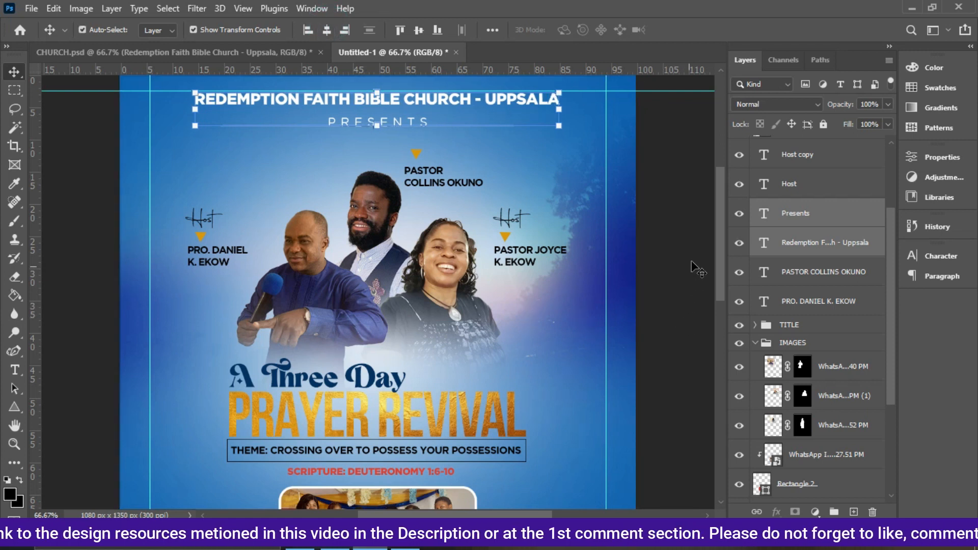
Fit the flyer on screen and scale the church name heading slightly narrower.
{"action": "left_click_drag", "start_coordinate": [717, 282], "coordinate": [719, 329]}
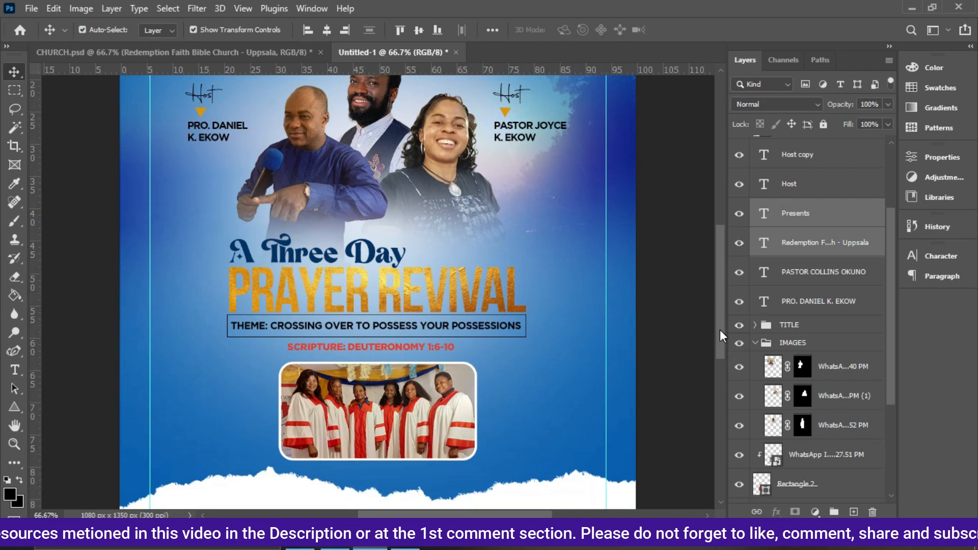
{"action": "key", "text": "ctrl+0"}
{"action": "left_click", "coordinate": [615, 294], "text": "ctrl"}
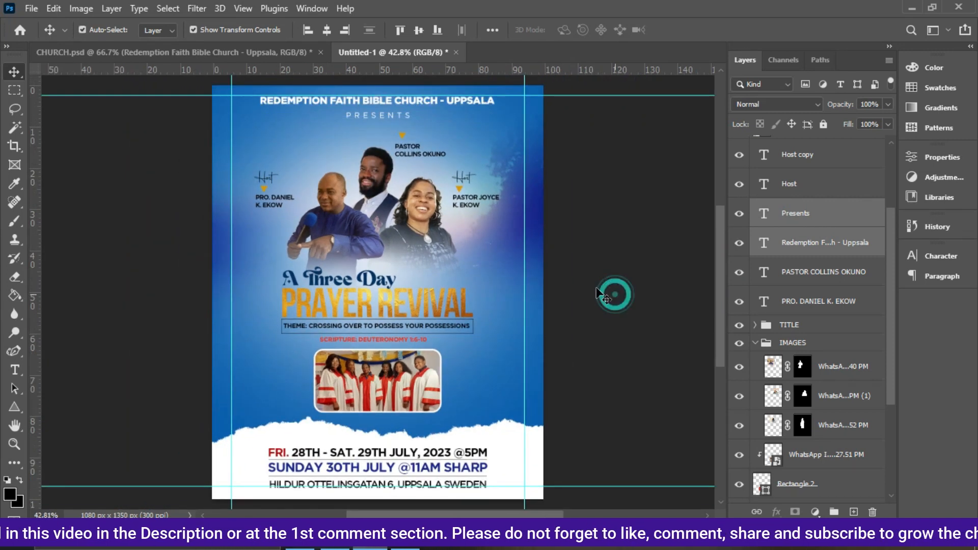
{"action": "left_click", "coordinate": [399, 102]}
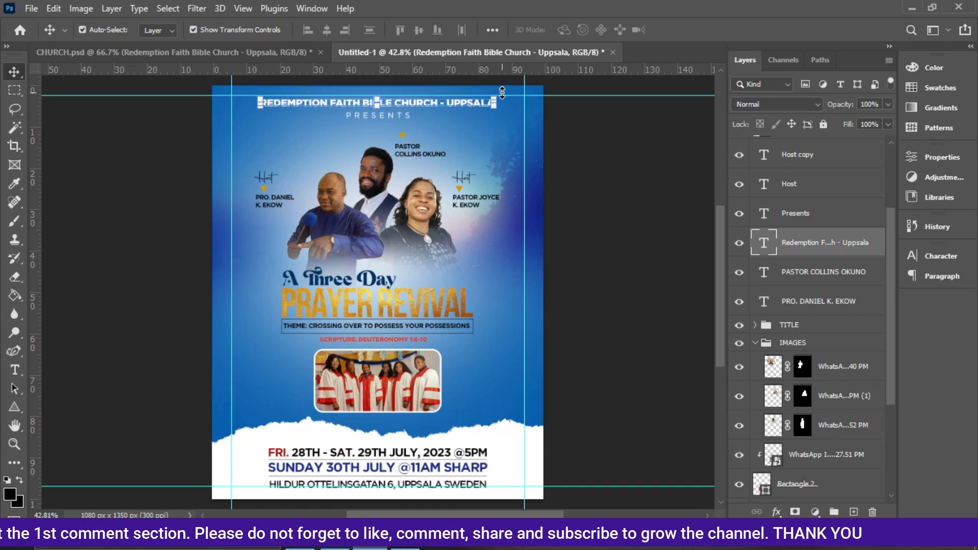
{"action": "left_click_drag", "start_coordinate": [498, 96], "coordinate": [486, 98]}
{"action": "key", "text": "Return"}
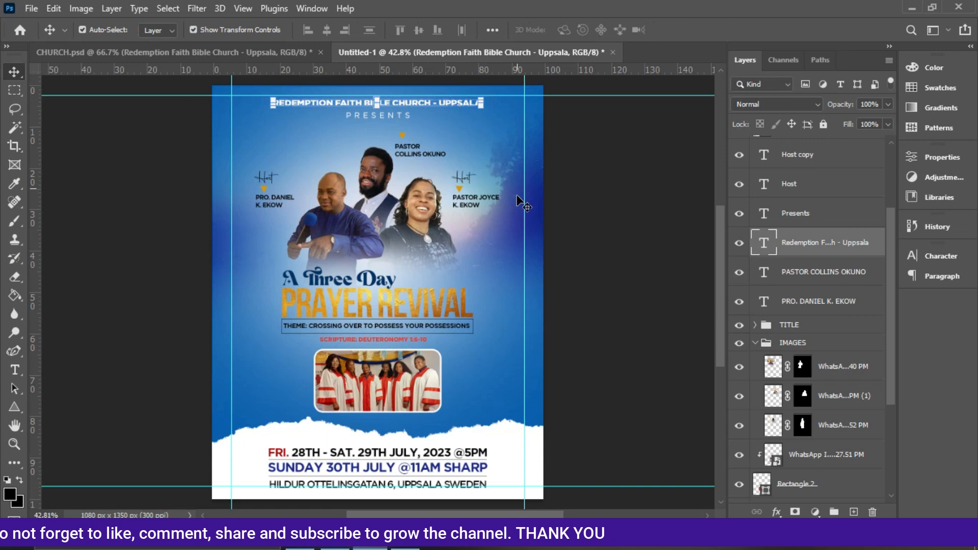
Nudge the crucifixion sunset background photo down three steps.
{"action": "left_click", "coordinate": [463, 487]}
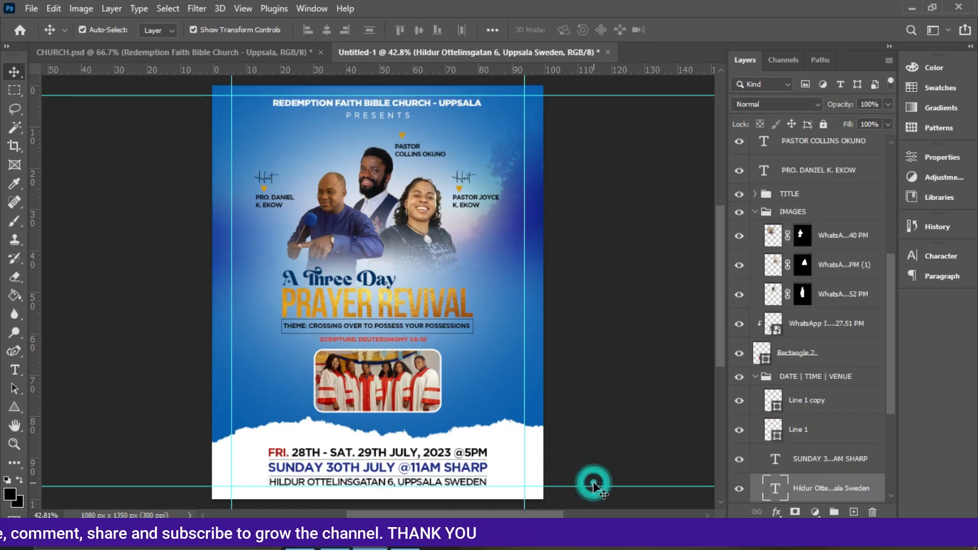
{"action": "left_click", "coordinate": [578, 486]}
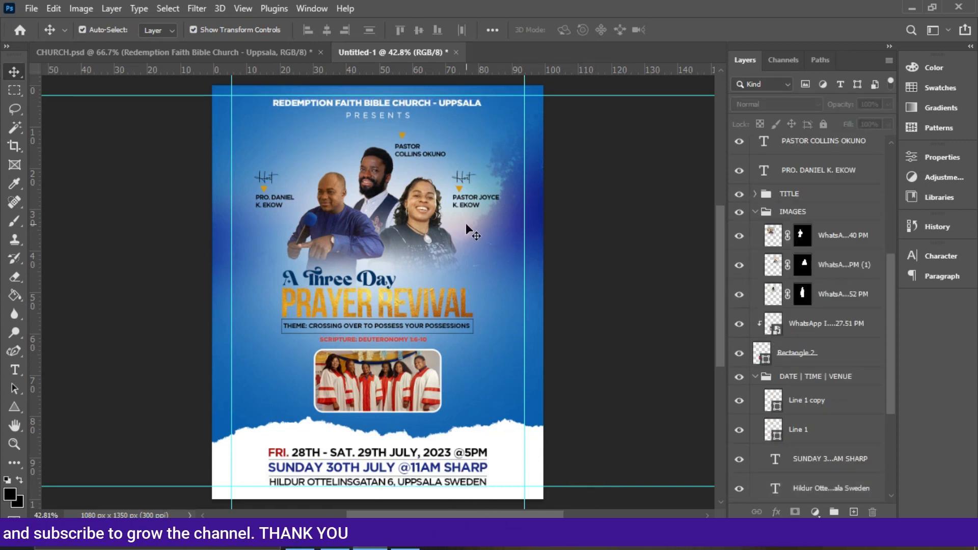
{"action": "left_click", "coordinate": [404, 163]}
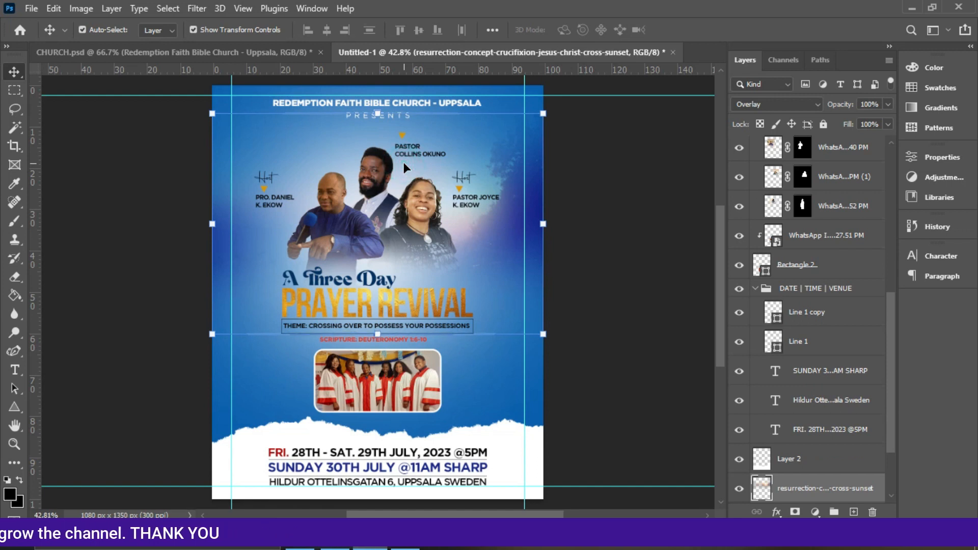
{"action": "key", "text": "Down"}
{"action": "key", "text": "Down"}
{"action": "key", "text": "Down"}
{"action": "key", "text": "Down"}
{"action": "key", "text": "Down"}
{"action": "key", "text": "Down"}
{"action": "key", "text": "Down"}
{"action": "key", "text": "Down"}
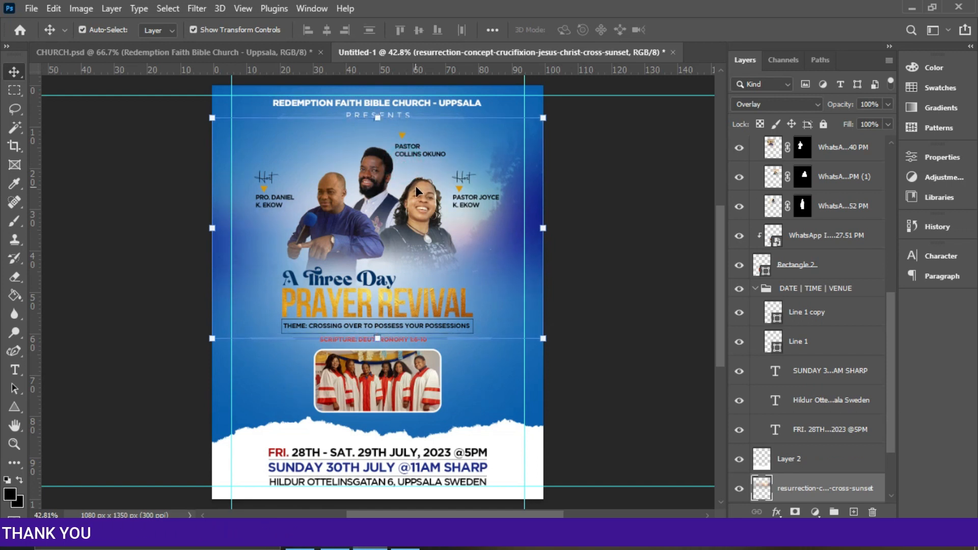
Stretch Layer 1 horizontally so it extends past the flyer's right edge.
{"action": "left_click_drag", "start_coordinate": [889, 431], "coordinate": [895, 480]}
{"action": "left_click", "coordinate": [819, 428]}
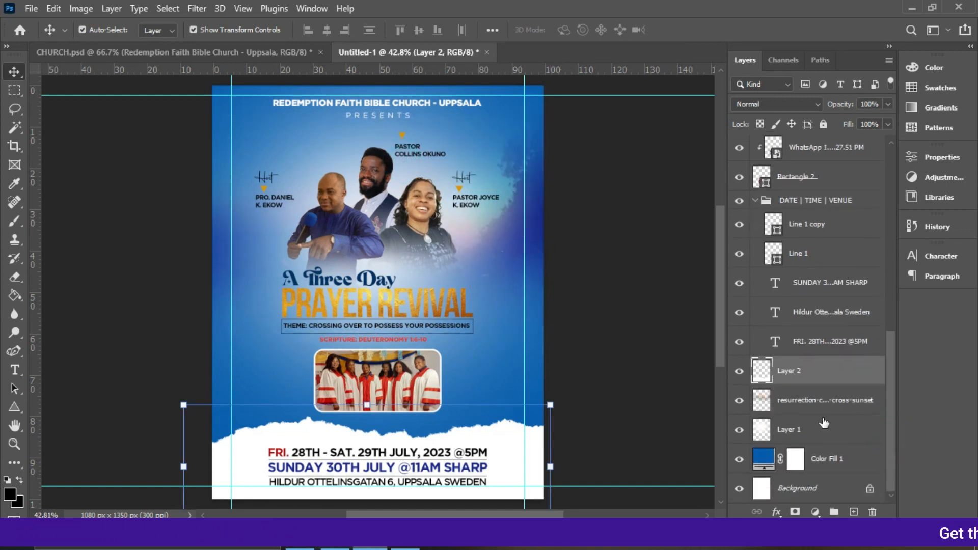
{"action": "left_click", "coordinate": [544, 293]}
{"action": "left_click_drag", "start_coordinate": [545, 293], "coordinate": [563, 292]}
{"action": "double_click", "coordinate": [504, 255]}
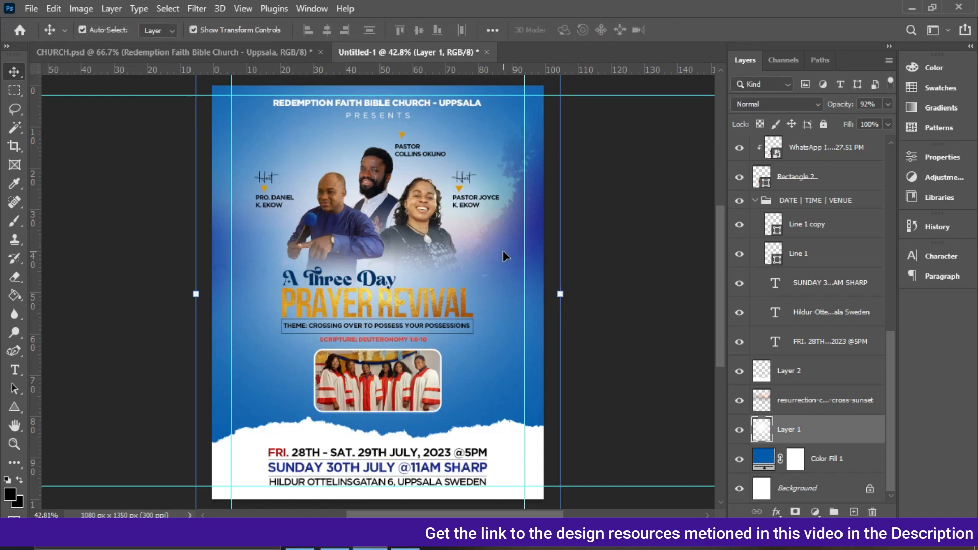
{"action": "left_click", "coordinate": [613, 224]}
Collapse the DATE | TIME | VENUE and IMAGES groups and nudge the IMAGES group down three steps.
{"action": "scroll", "coordinate": [616, 226], "scroll_direction": "up", "scroll_amount": 1}
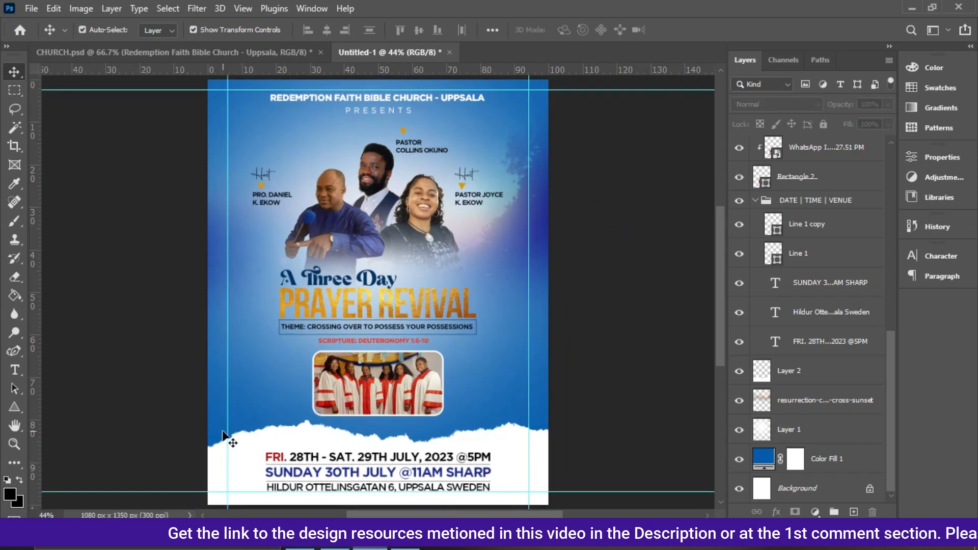
{"action": "left_click", "coordinate": [297, 475]}
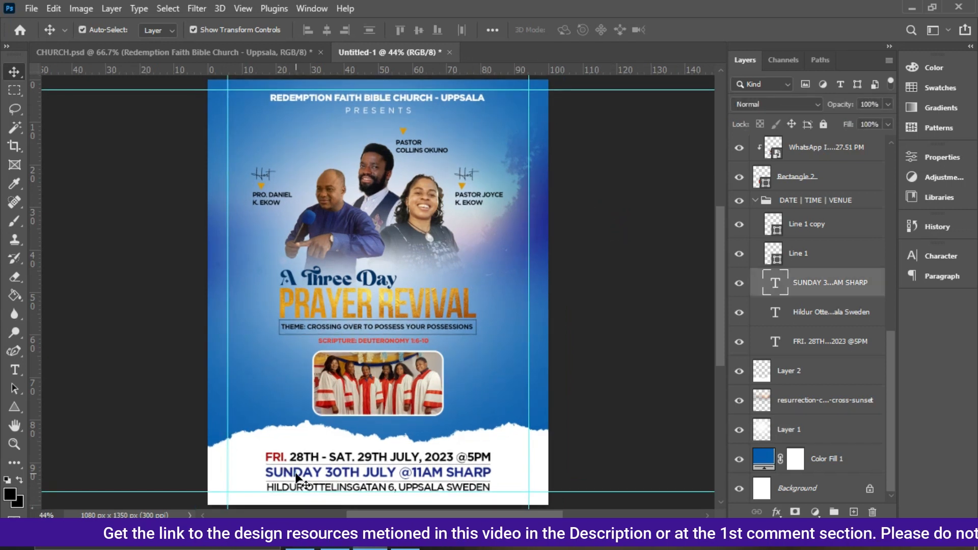
{"action": "left_click", "coordinate": [603, 427]}
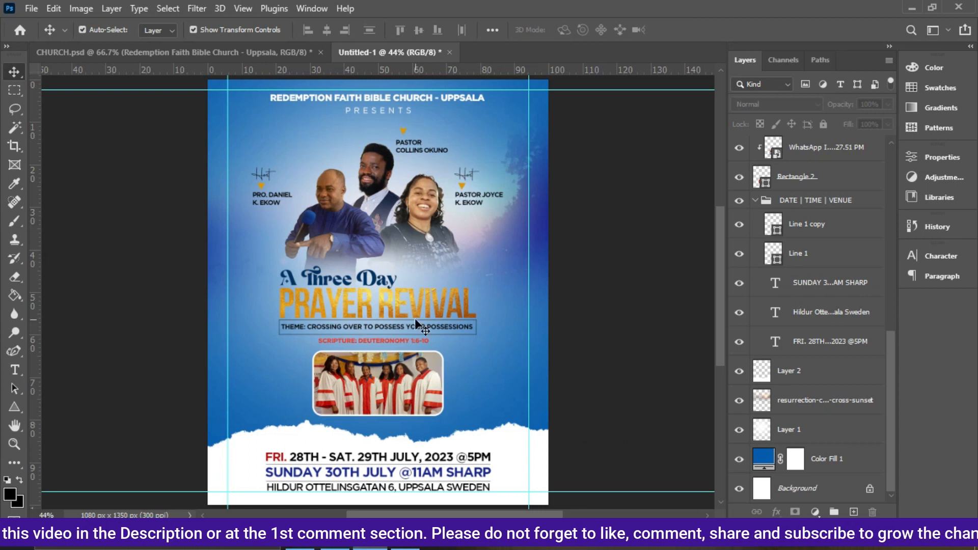
{"action": "left_click", "coordinate": [756, 200]}
{"action": "left_click", "coordinate": [754, 183]}
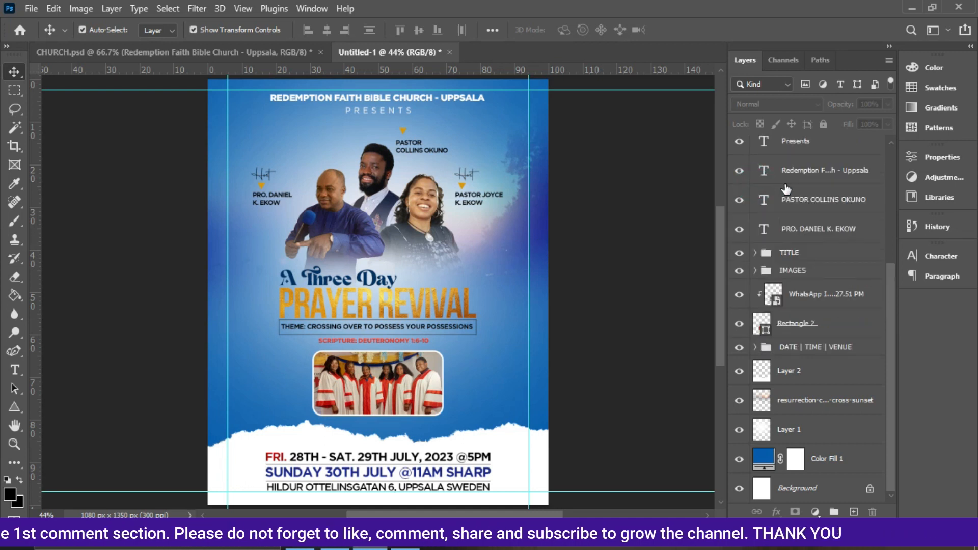
{"action": "left_click", "coordinate": [802, 270]}
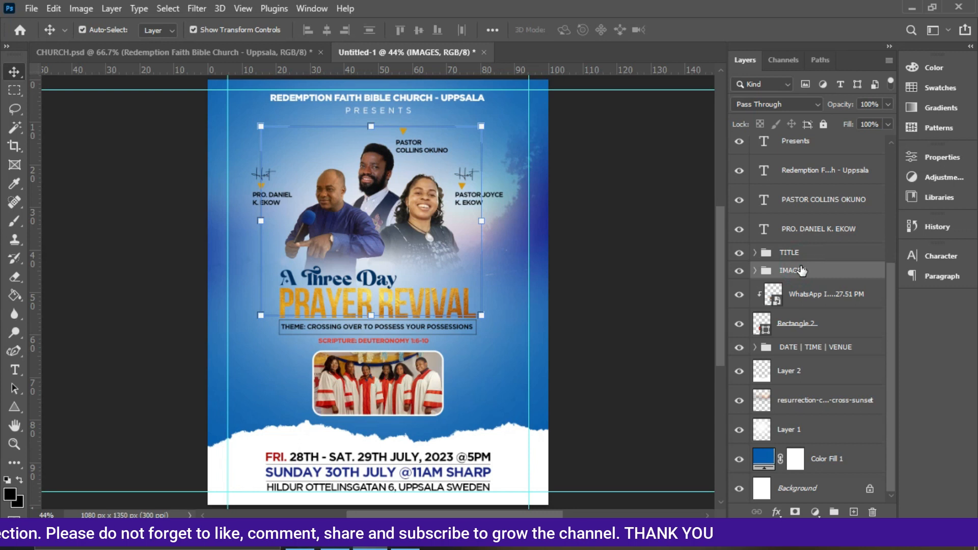
{"action": "key", "text": "Down"}
{"action": "key", "text": "Down"}
{"action": "key", "text": "Down"}
{"action": "key", "text": "Down"}
{"action": "key", "text": "Down"}
{"action": "key", "text": "Down"}
{"action": "key", "text": "Down"}
{"action": "key", "text": "Down"}
{"action": "key", "text": "Down"}
{"action": "key", "text": "Down"}
{"action": "key", "text": "Down"}
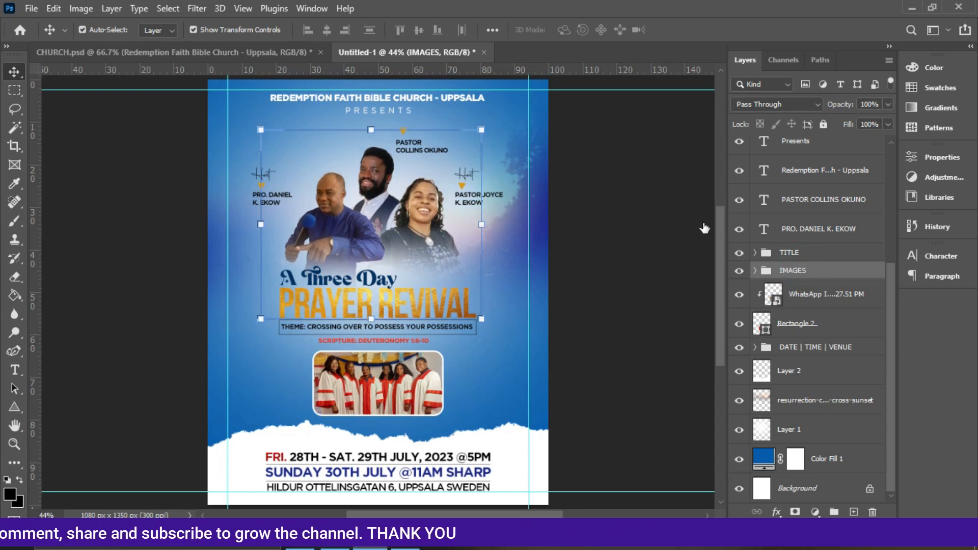
Select the three minister name texts with their triangle and host layers and group them together.
{"action": "left_click", "coordinate": [804, 232]}
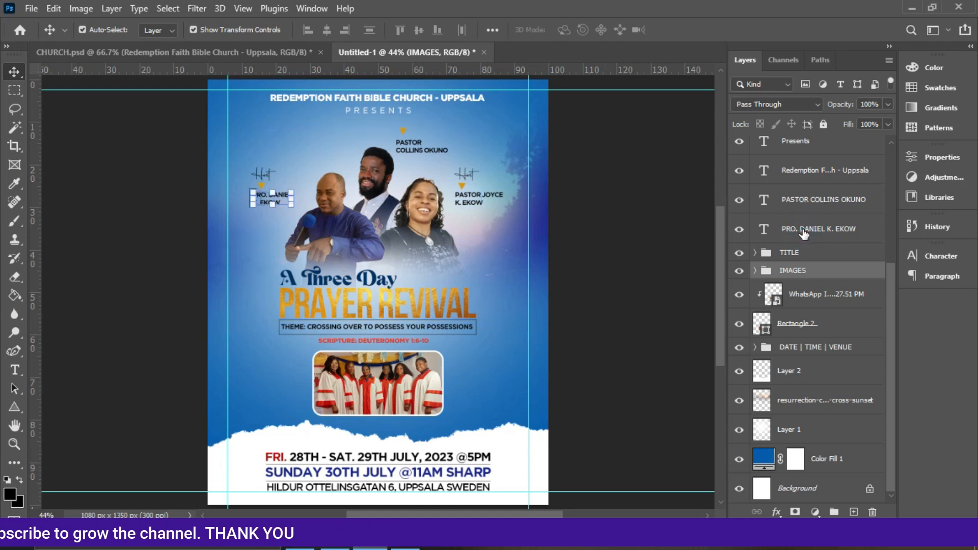
{"action": "left_click", "coordinate": [810, 202], "text": "ctrl"}
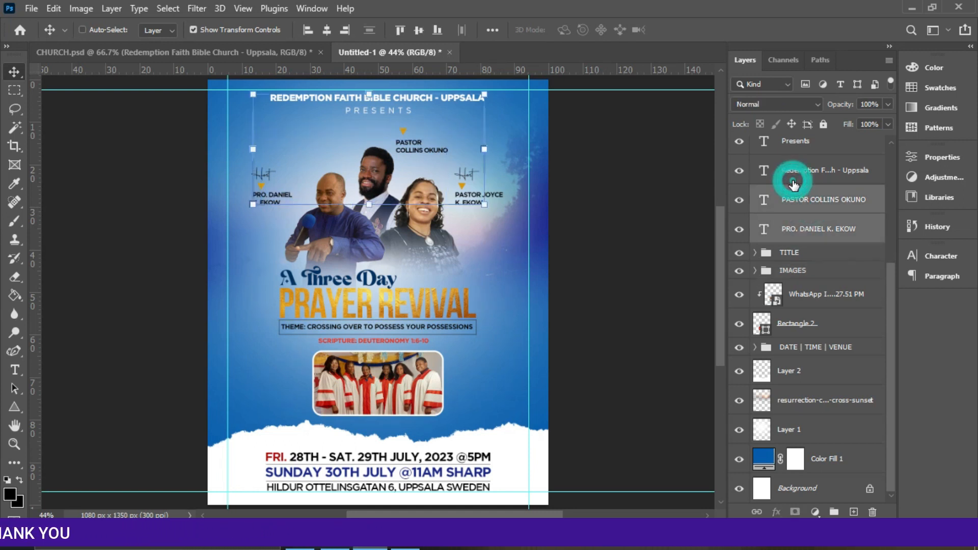
{"action": "left_click", "coordinate": [794, 173], "text": "ctrl"}
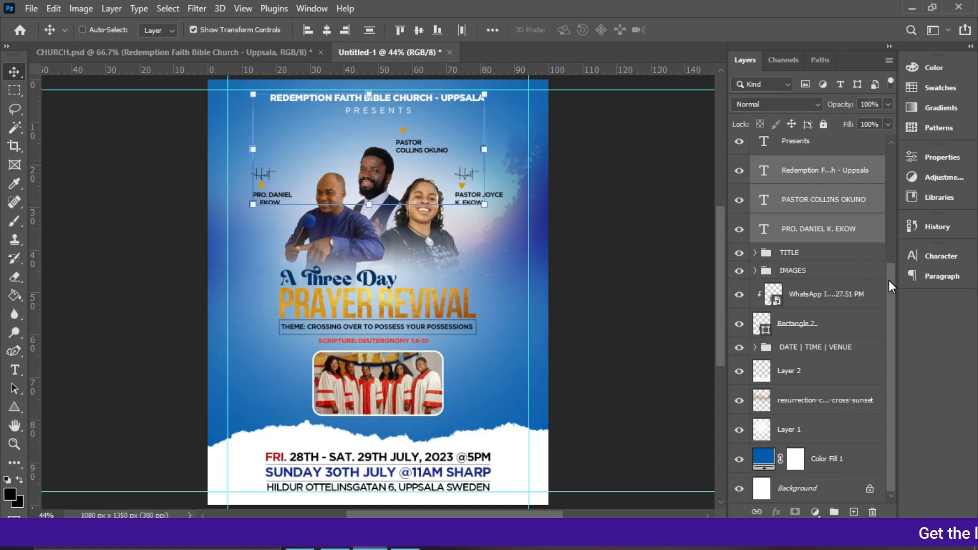
{"action": "left_click_drag", "start_coordinate": [889, 280], "coordinate": [882, 219]}
{"action": "left_click", "coordinate": [834, 209], "text": "ctrl"}
{"action": "left_click", "coordinate": [805, 179], "text": "ctrl"}
{"action": "left_click", "coordinate": [800, 150], "text": "ctrl"}
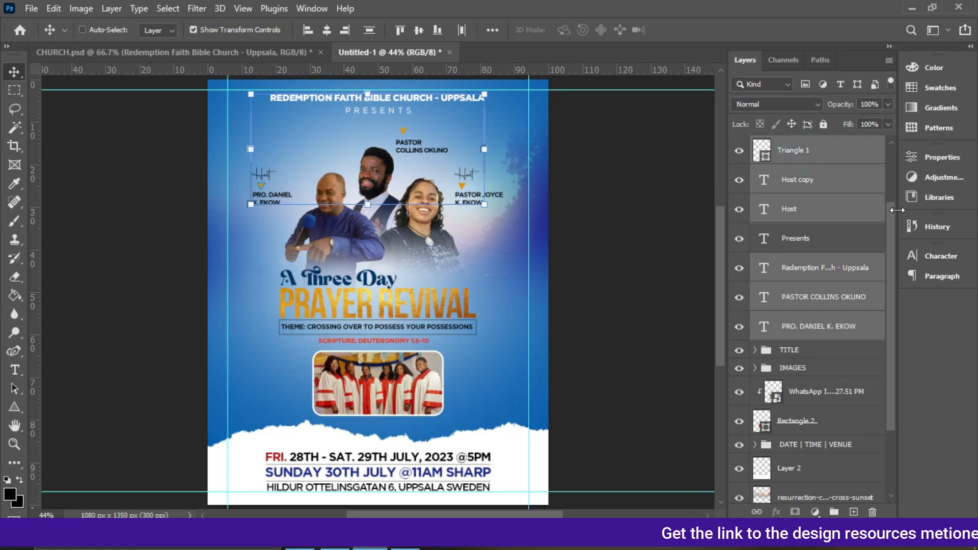
{"action": "scroll", "coordinate": [892, 218], "scroll_direction": "up", "scroll_amount": 3}
{"action": "left_click", "coordinate": [831, 159], "text": "ctrl"}
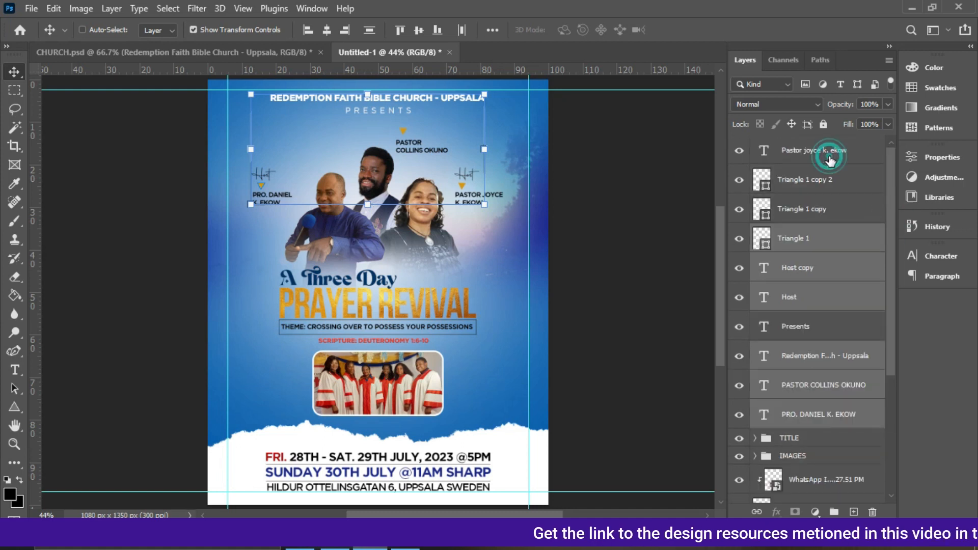
{"action": "left_click", "coordinate": [820, 184], "text": "ctrl"}
{"action": "left_click", "coordinate": [815, 210], "text": "ctrl"}
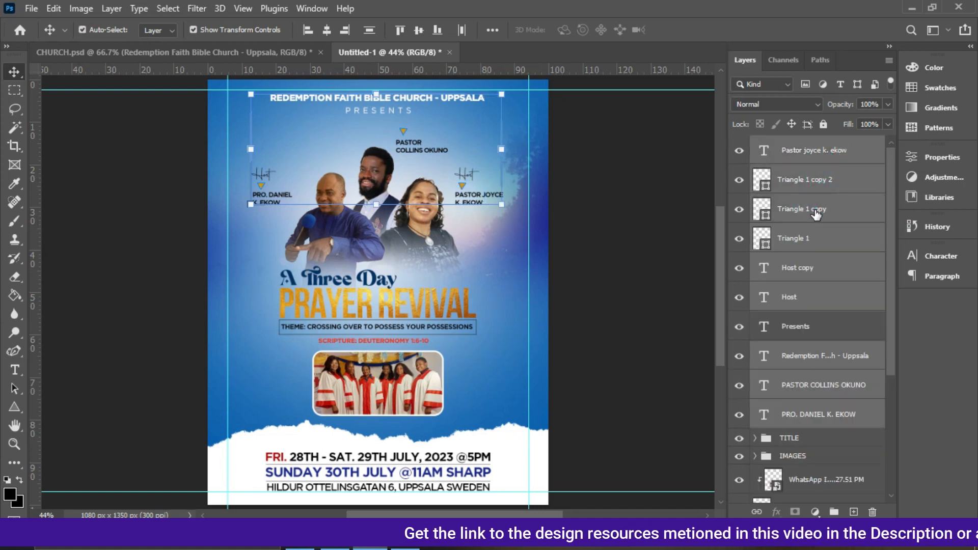
{"action": "key", "text": "ctrl+g"}
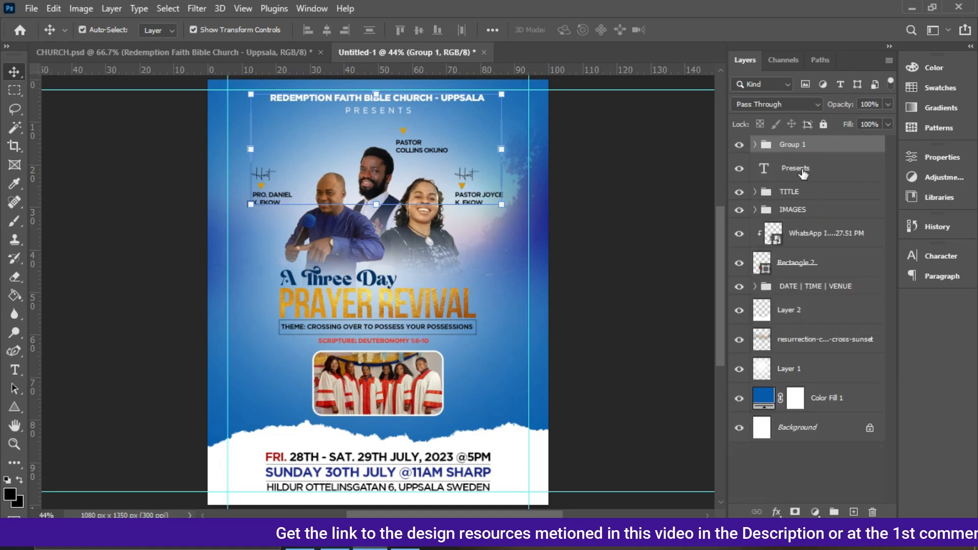
Nudge the new minister names group down four steps.
{"action": "double_click", "coordinate": [797, 146]}
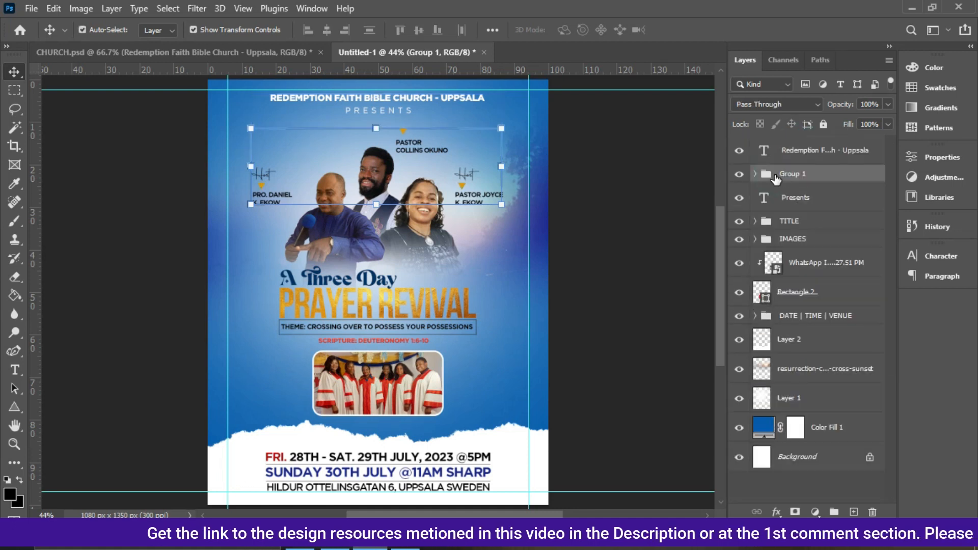
{"action": "key", "text": "shift+Down"}
{"action": "key", "text": "shift+Down"}
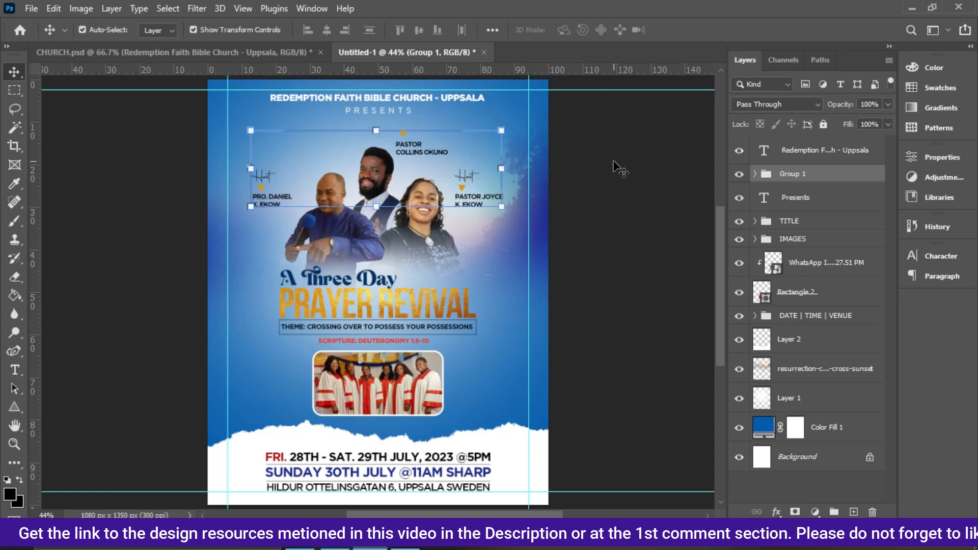
{"action": "key", "text": "shift+Down"}
{"action": "key", "text": "shift+Down"}
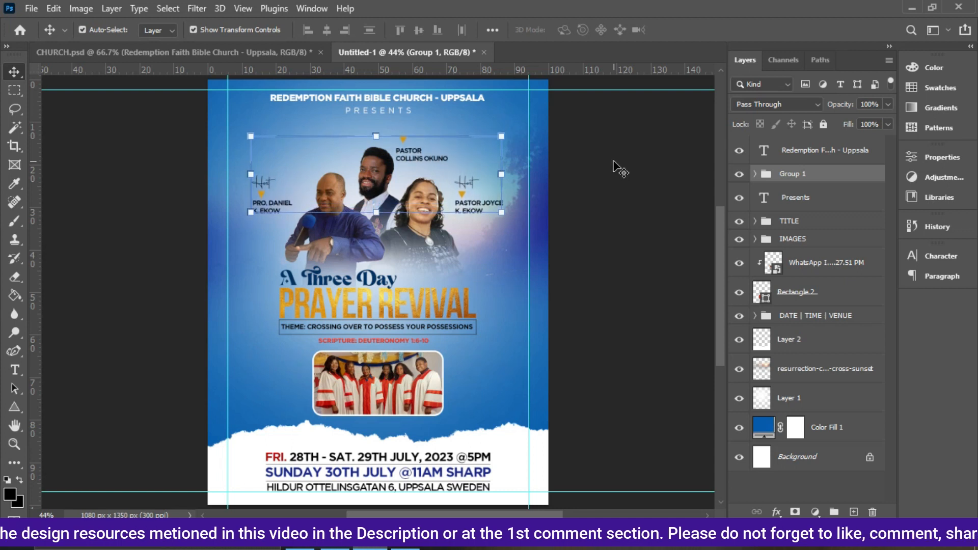